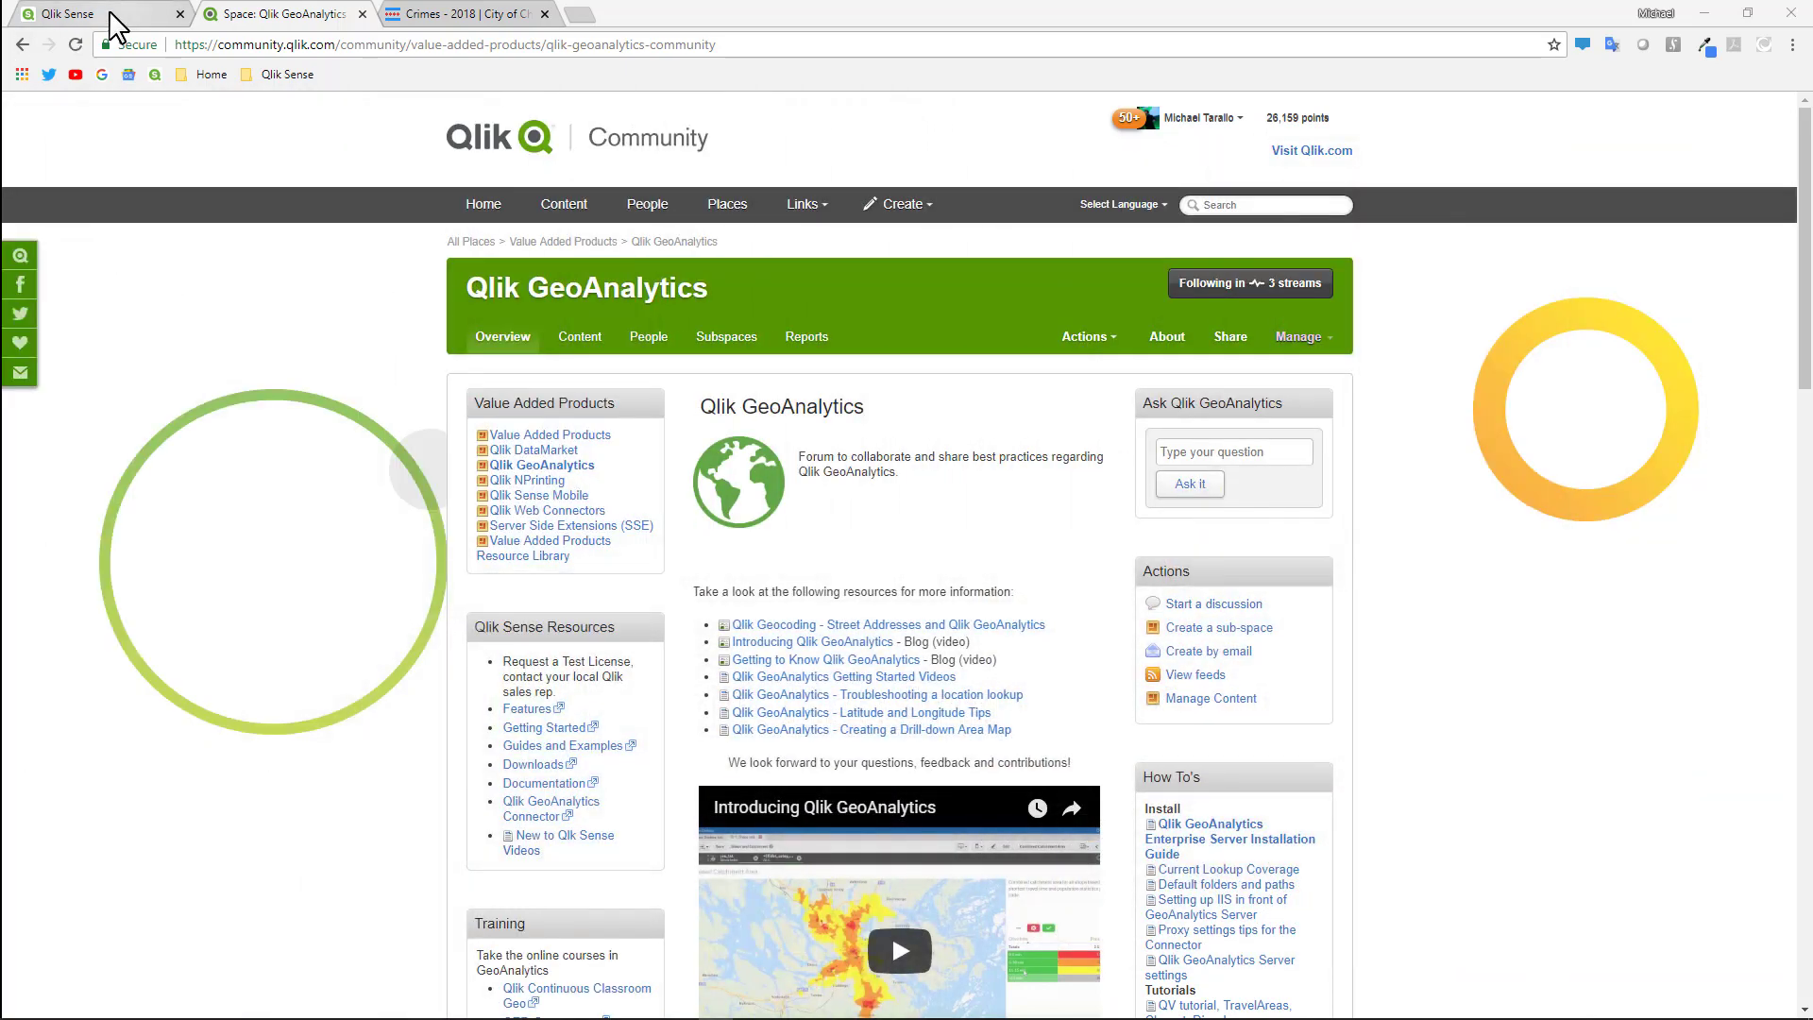
From the Qlik Sense hub, create a new app named 'Crime Stats Binning'.
left_click(113, 14)
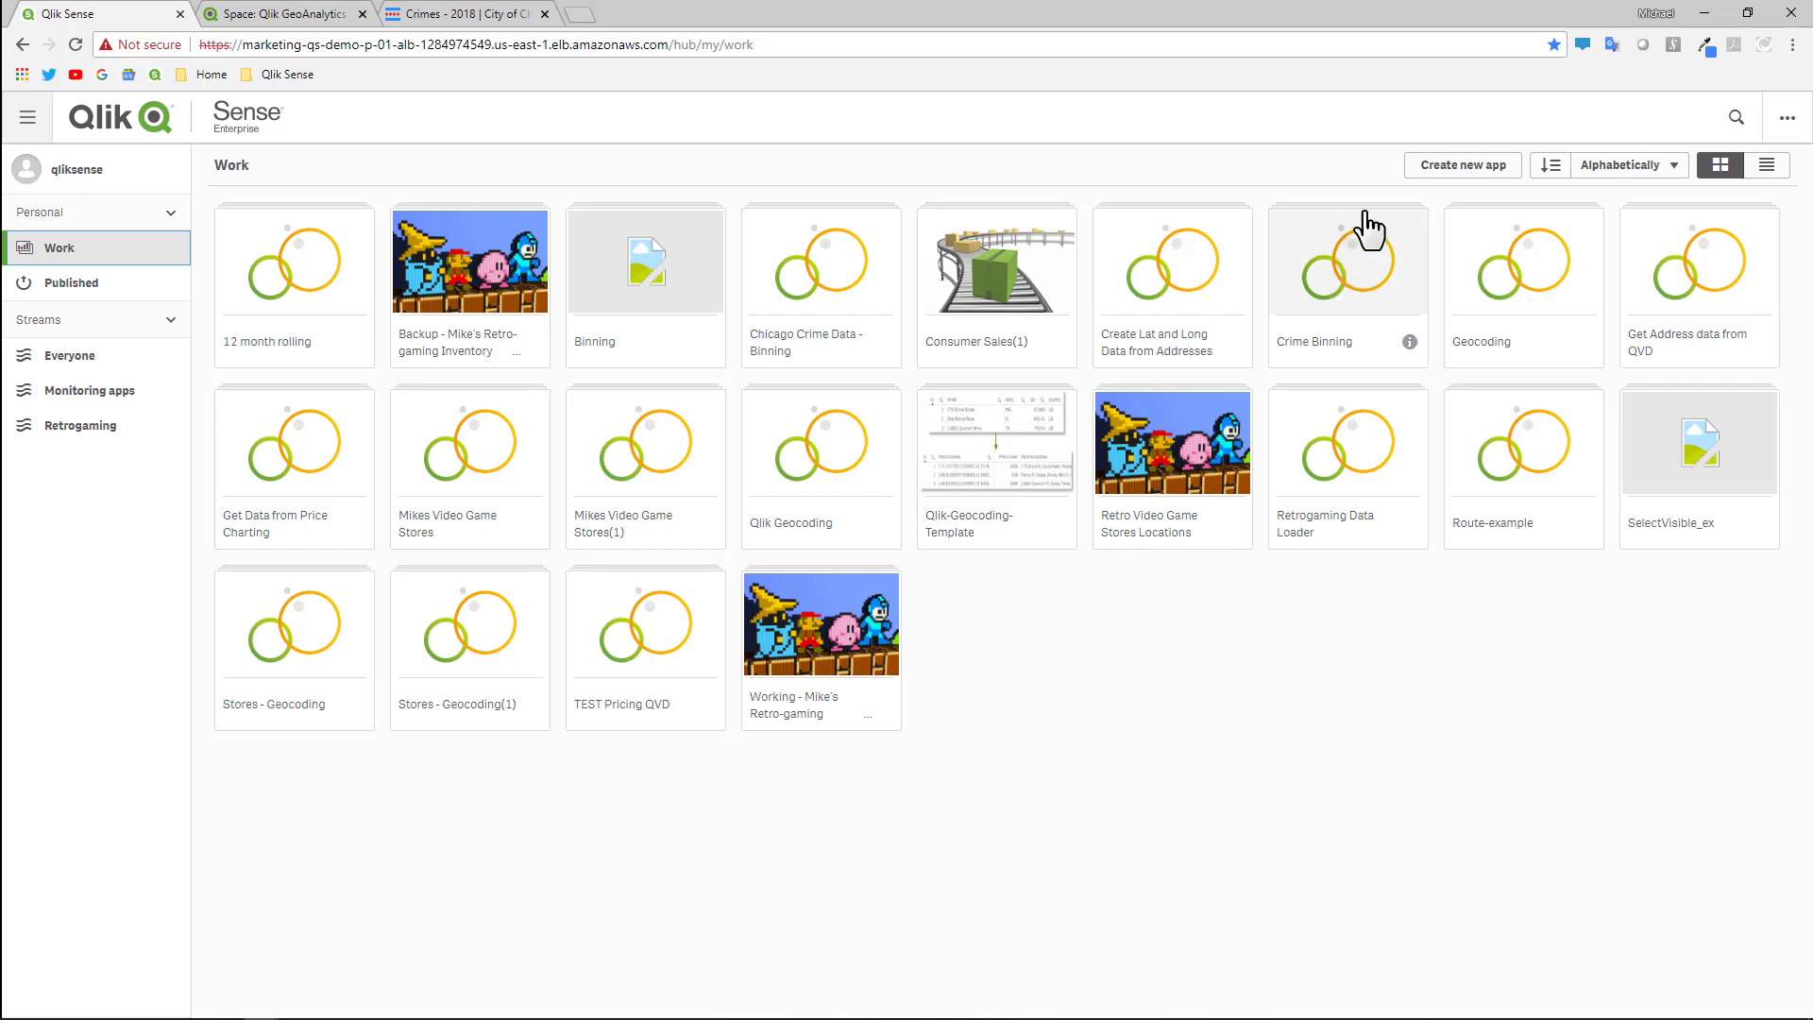
left_click(1441, 170)
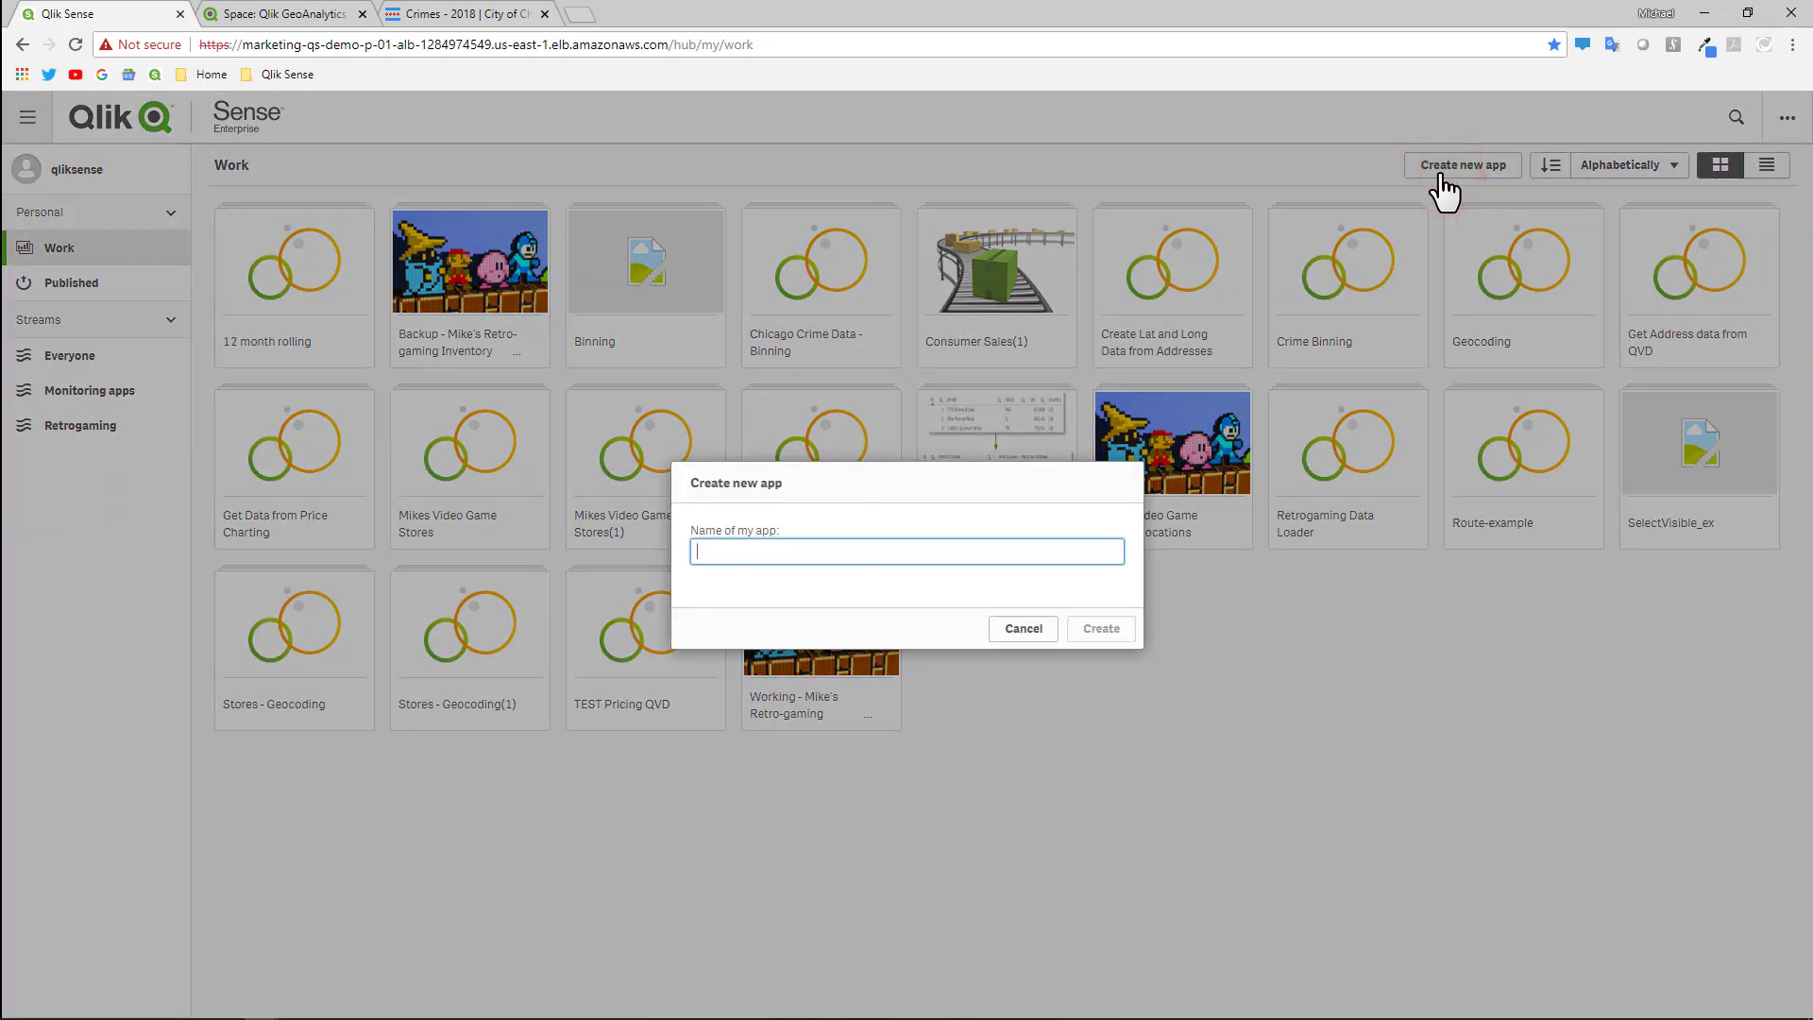
type("C")
left_click(1134, 628)
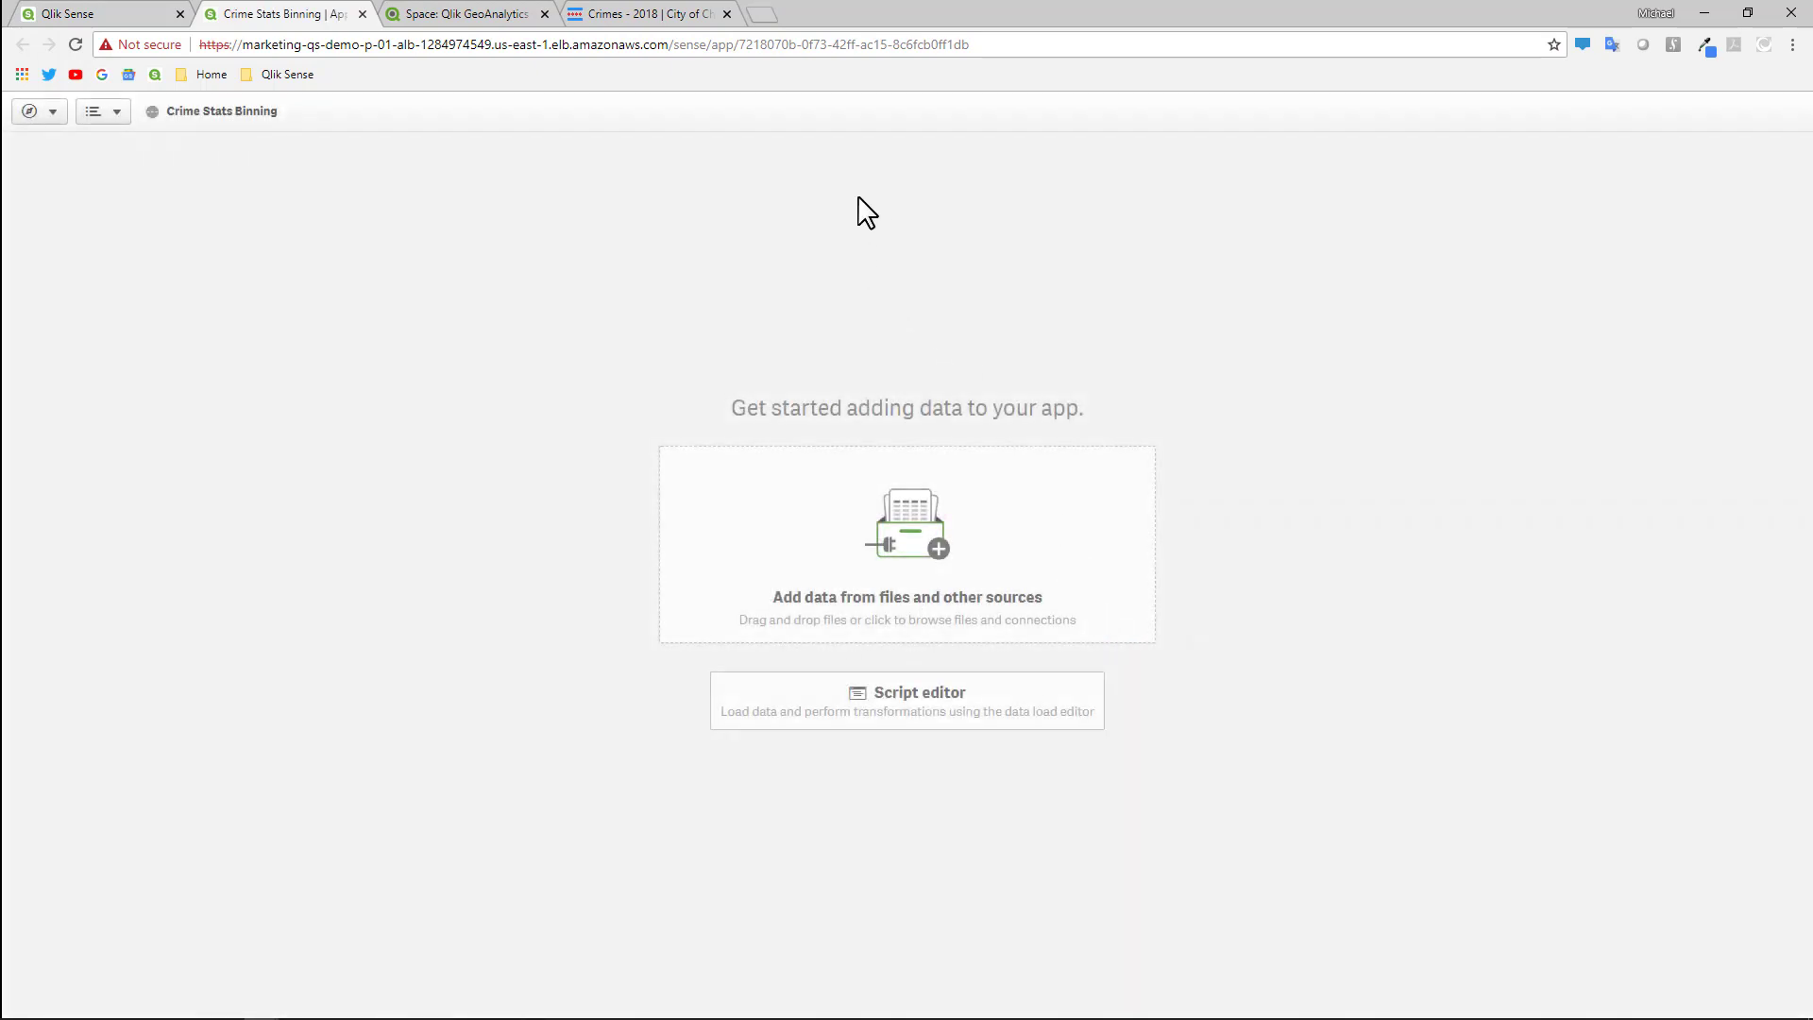
Go to the Chicago Data Portal's Crimes - 2018 page and select its web address.
left_click(659, 14)
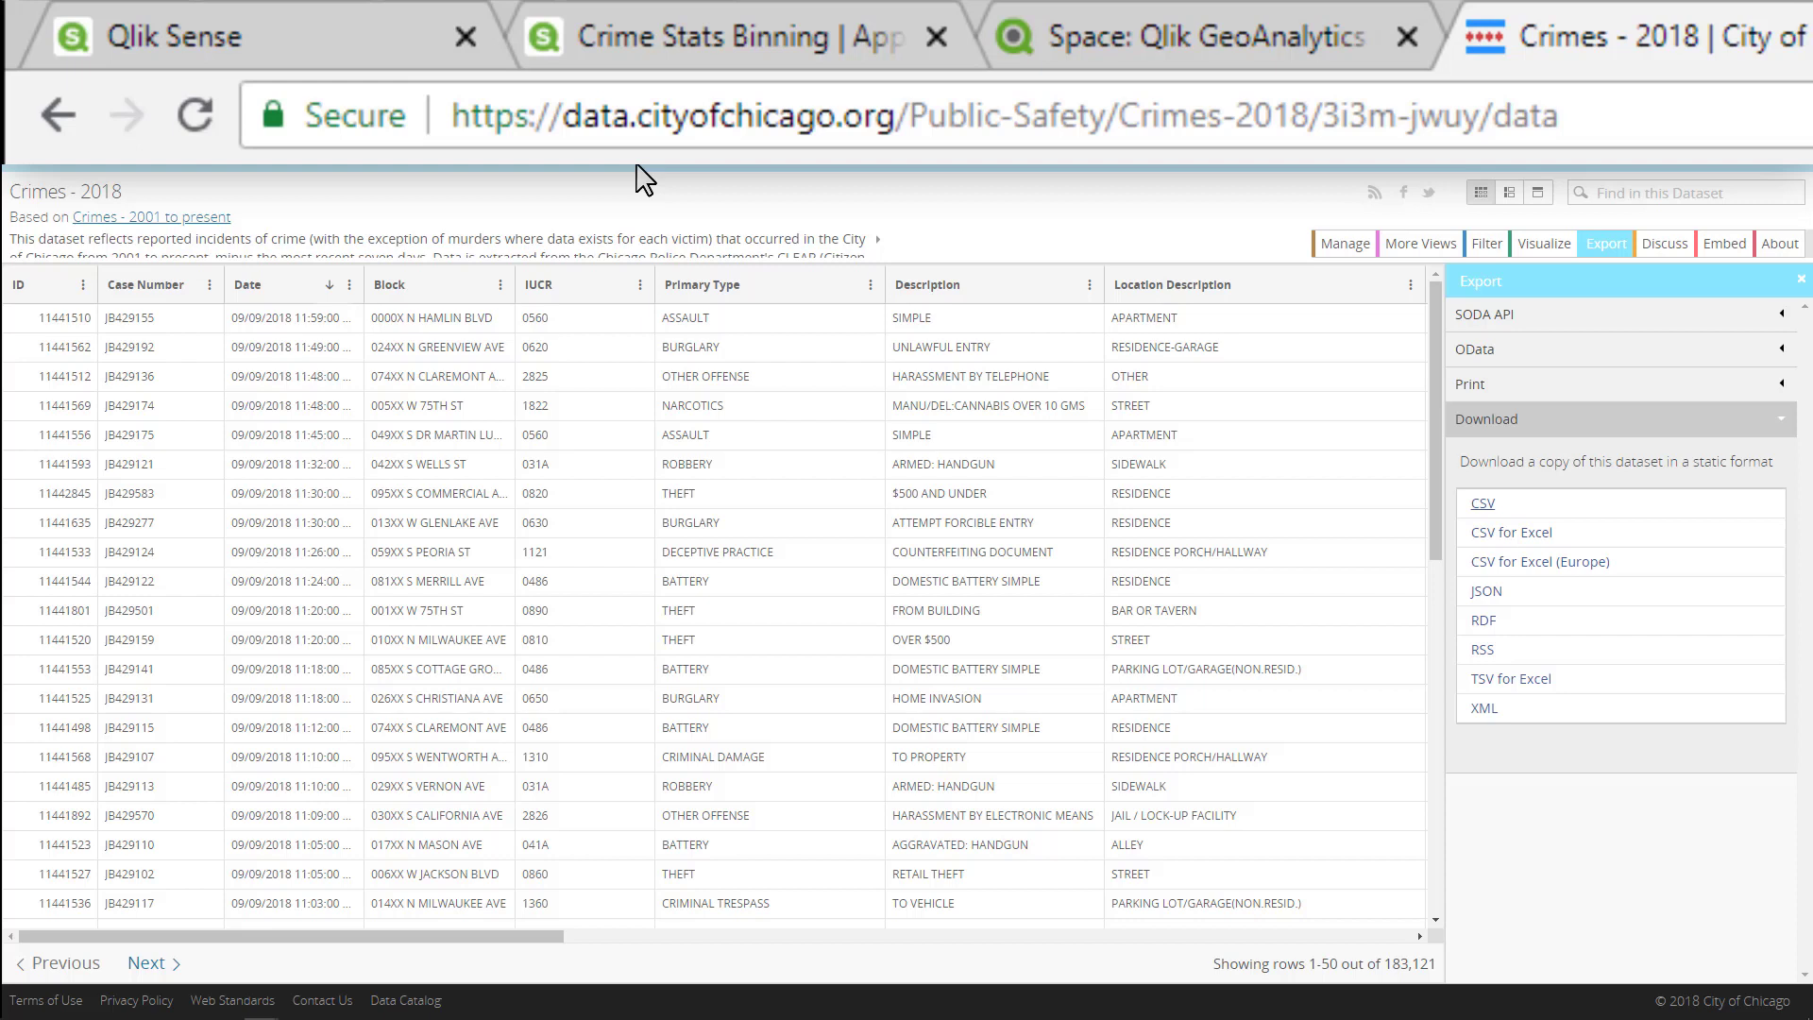
left_click(1694, 127)
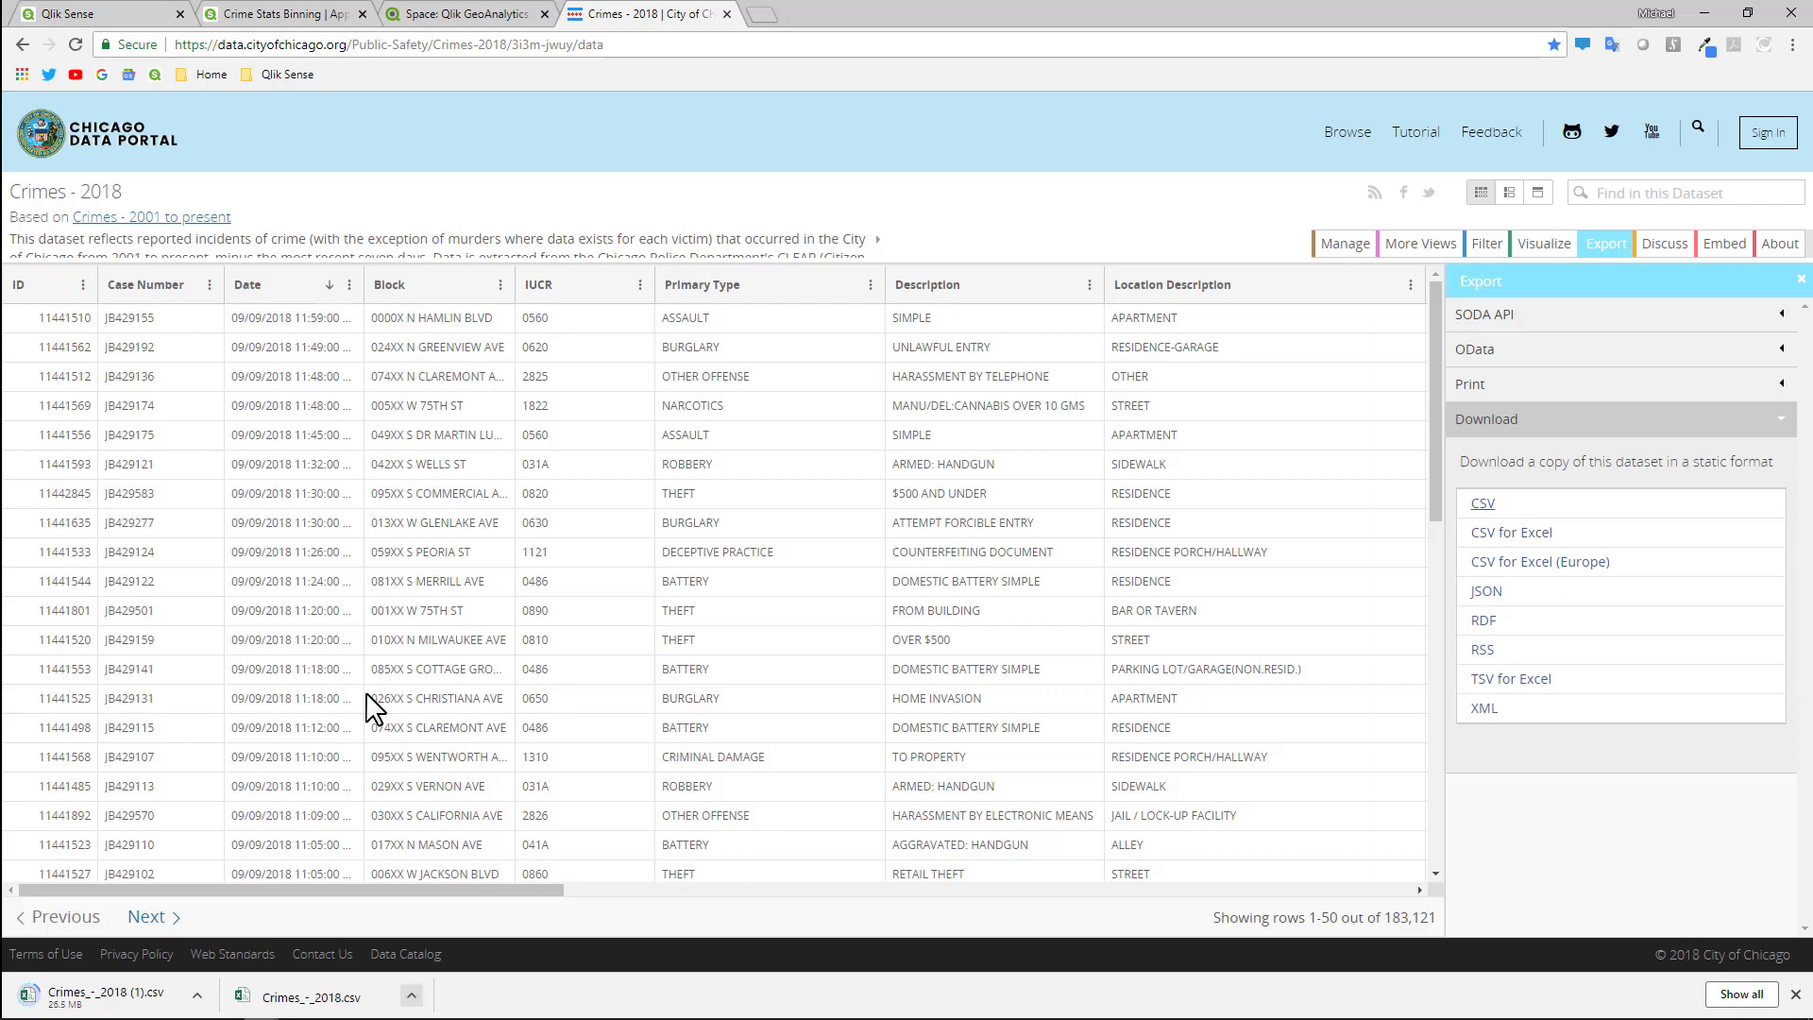
Preview Crimes_-_2018.csv from the shared Data folder and add it to Crime Stats Binning.
left_click(249, 15)
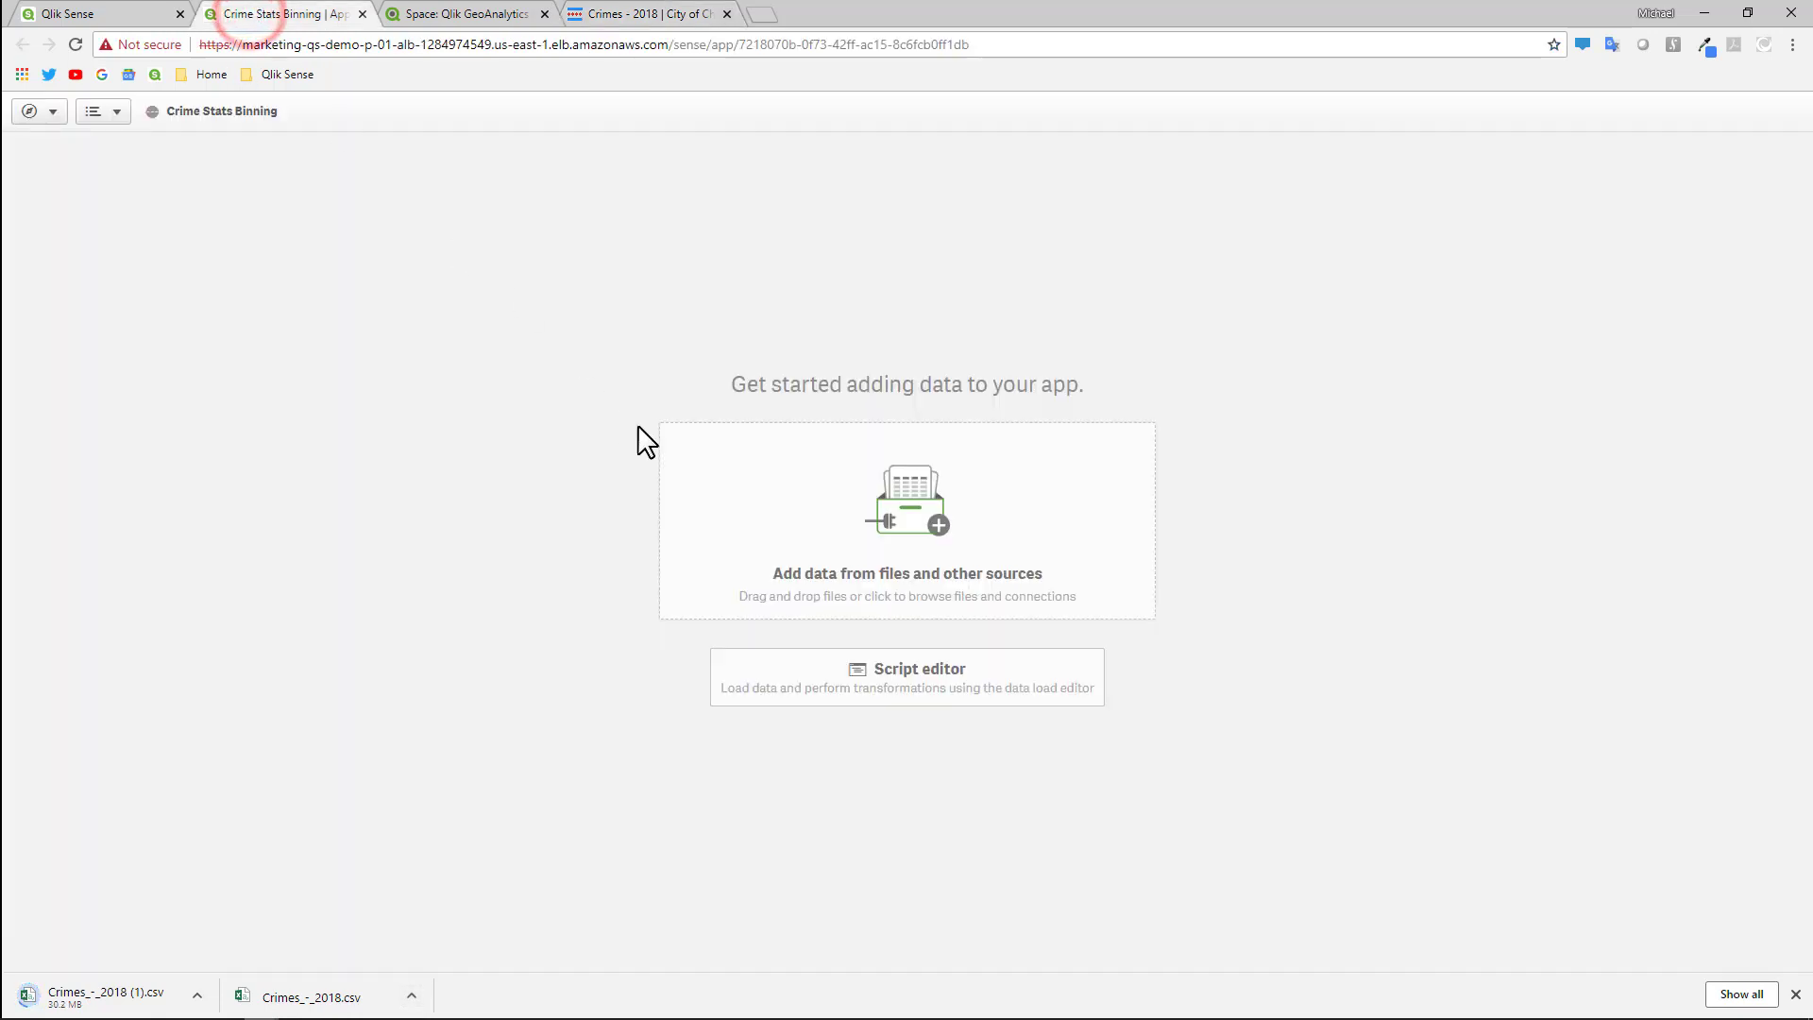
left_click(707, 492)
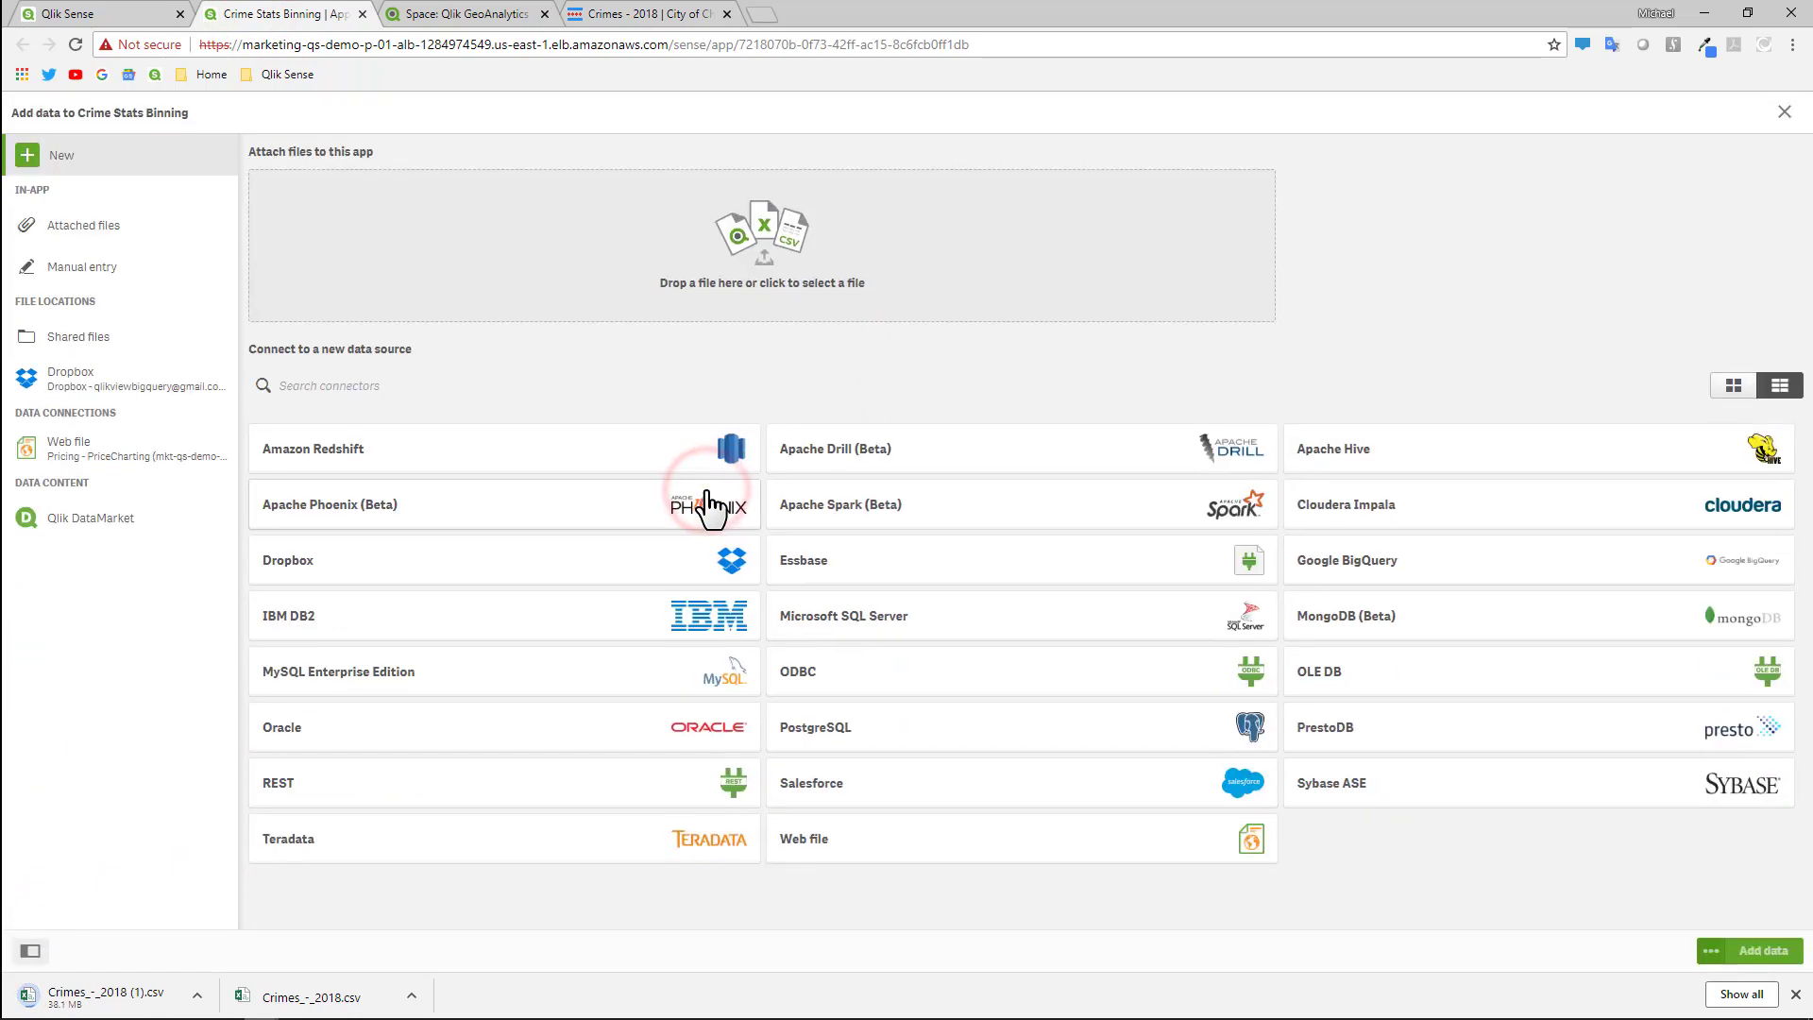
left_click(104, 342)
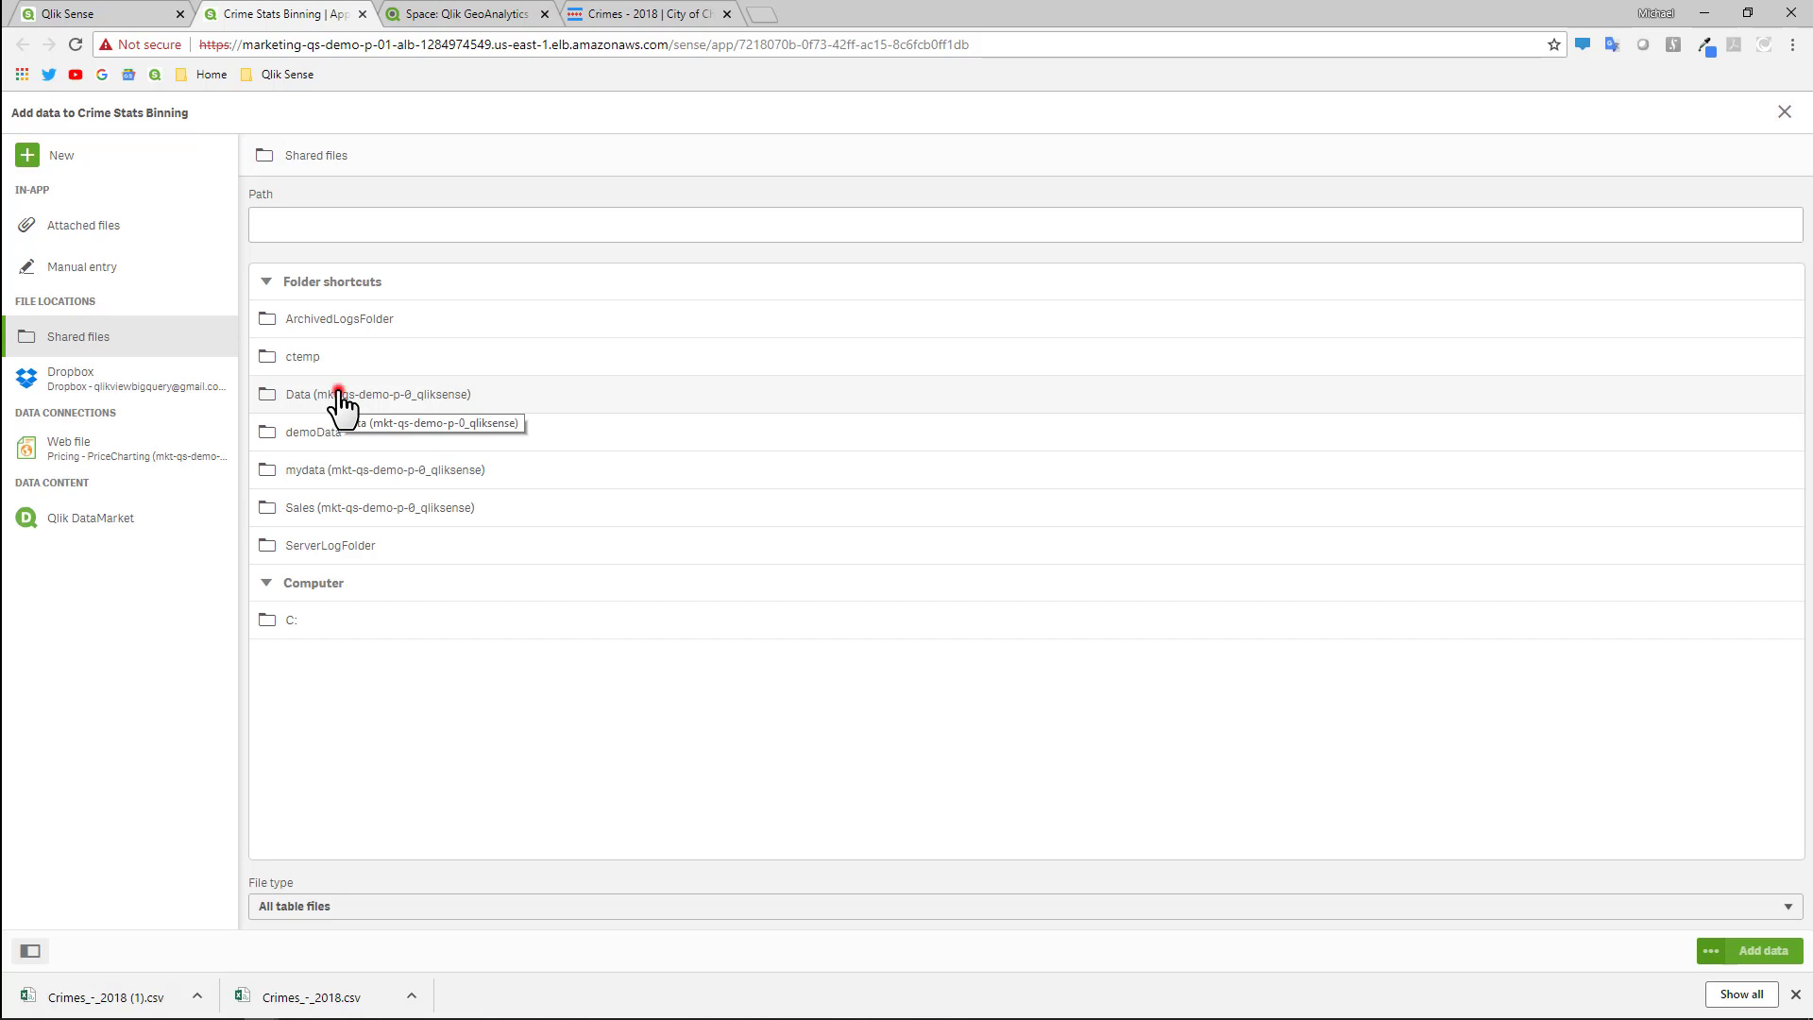
left_click(340, 395)
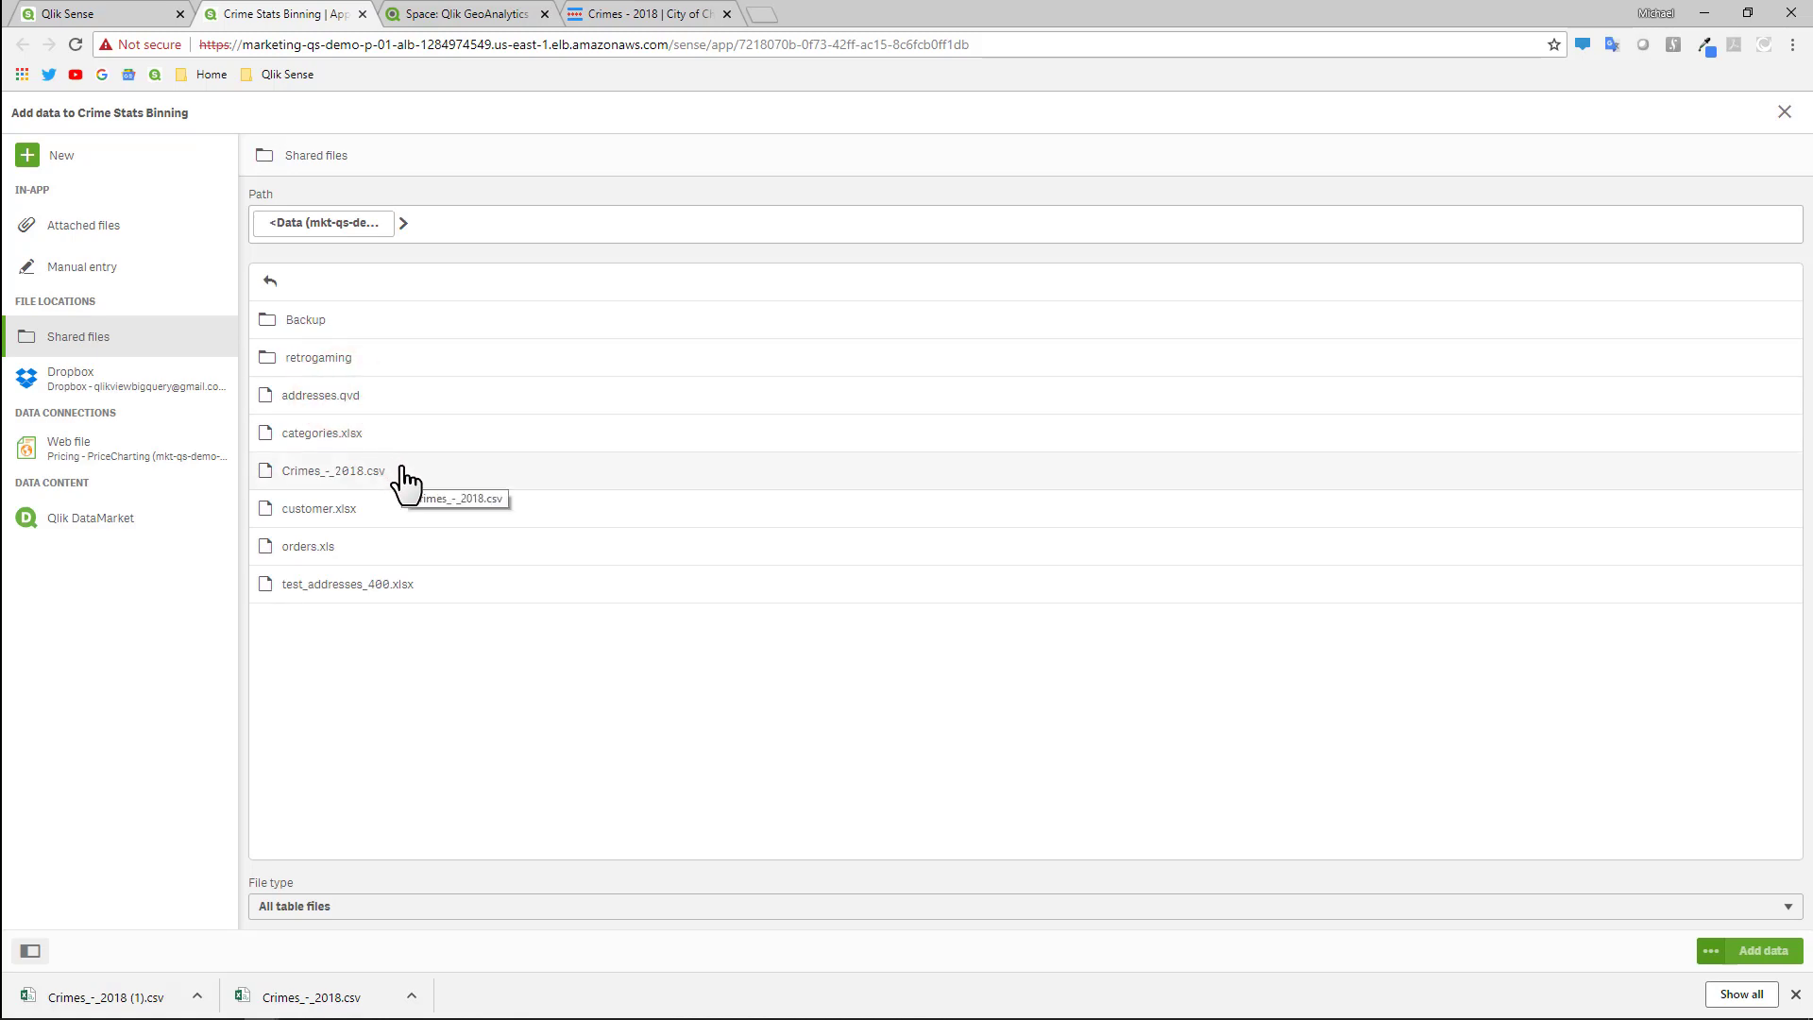
left_click(403, 471)
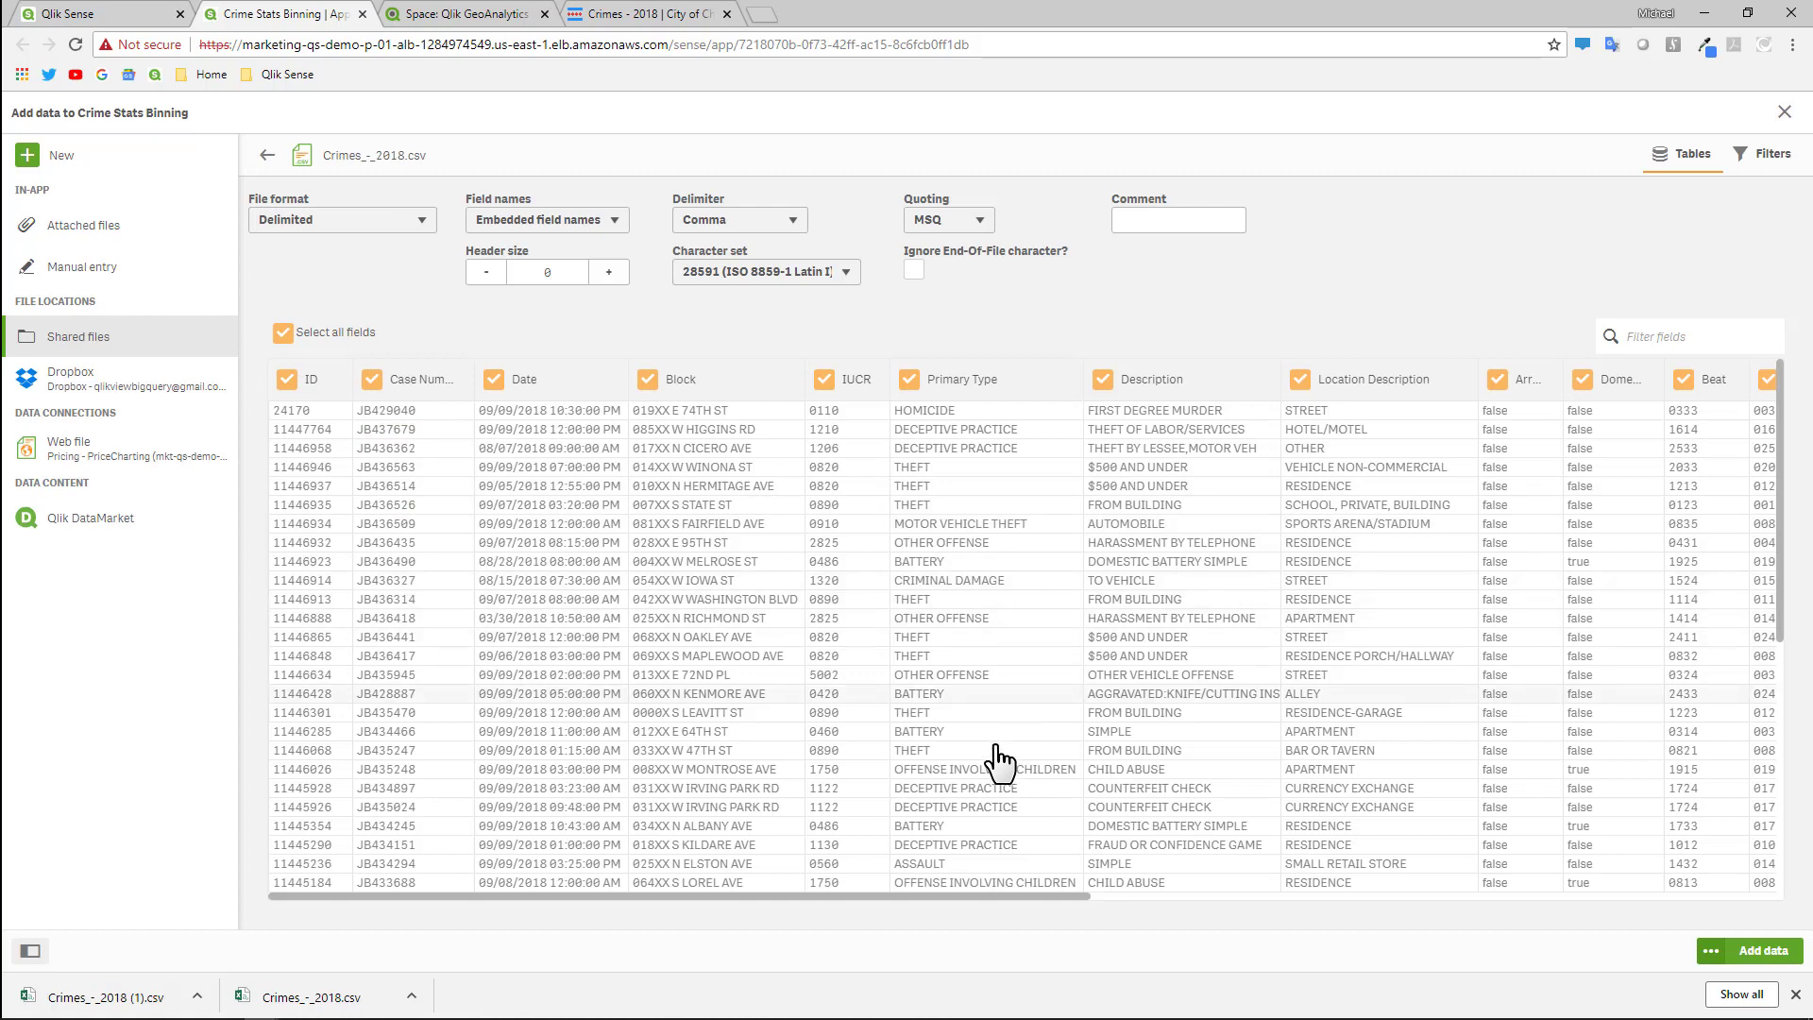
left_click_drag(914, 895, 1630, 877)
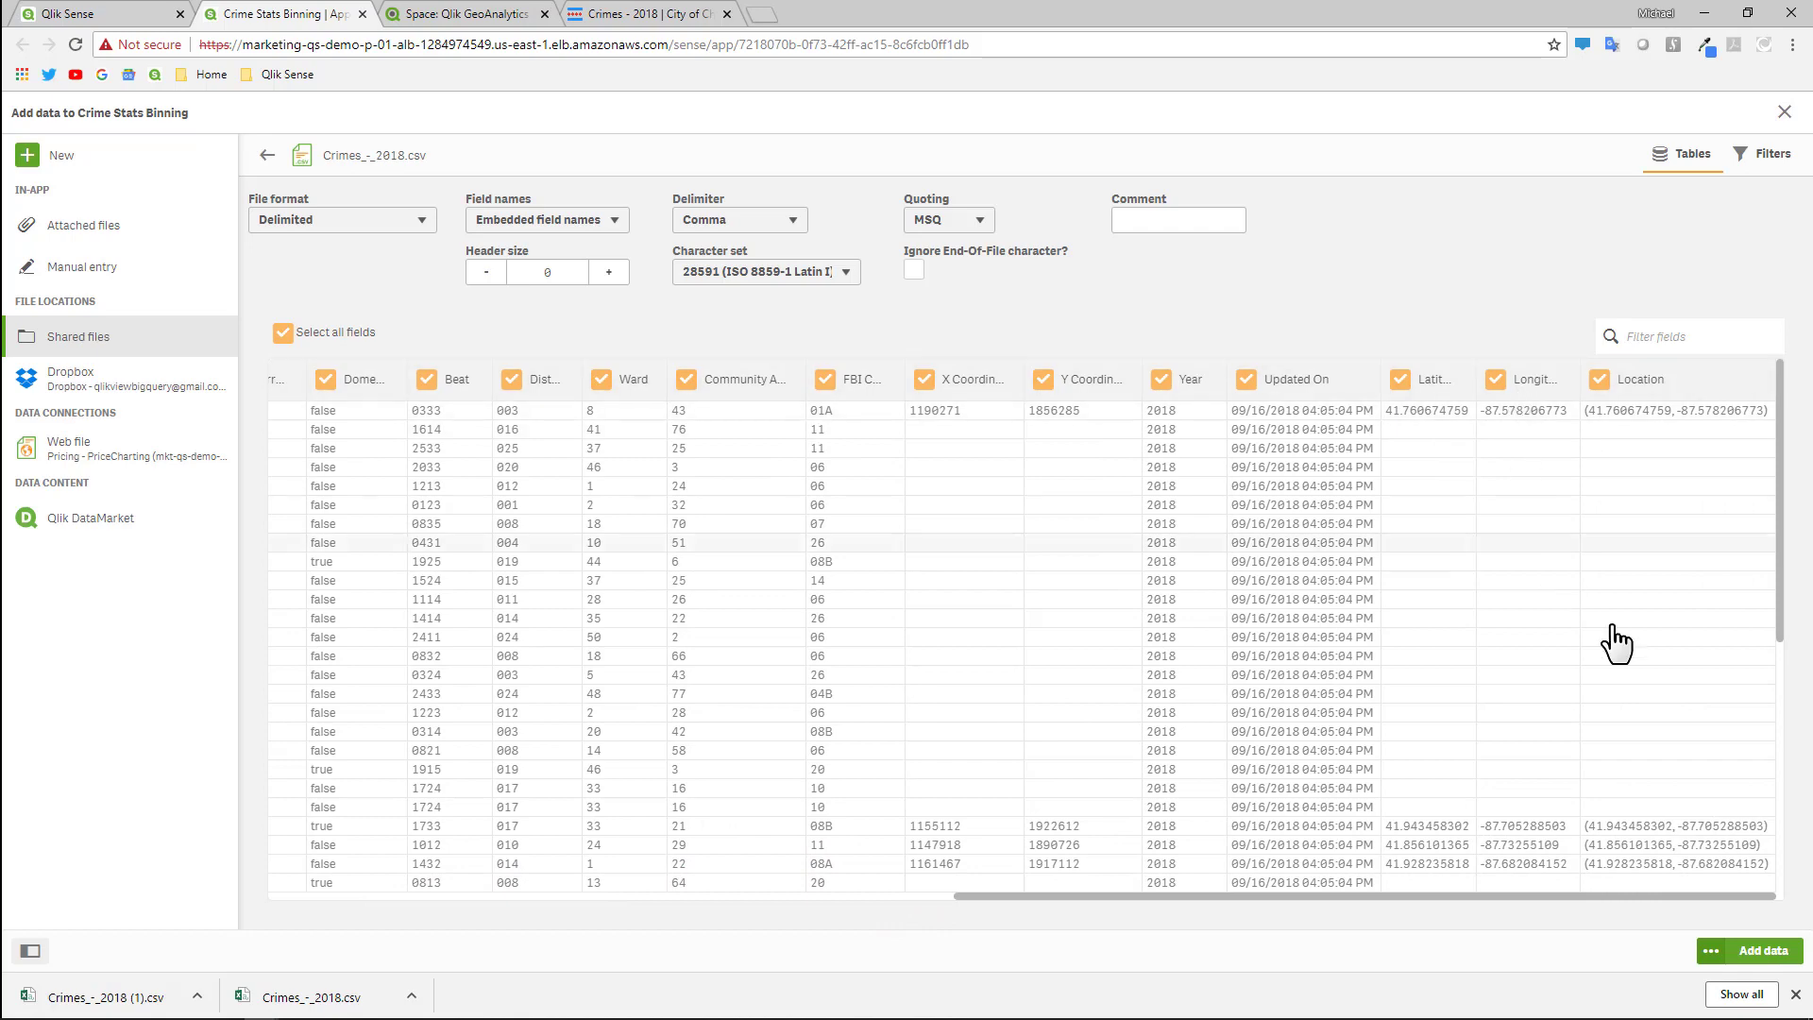
left_click(1762, 951)
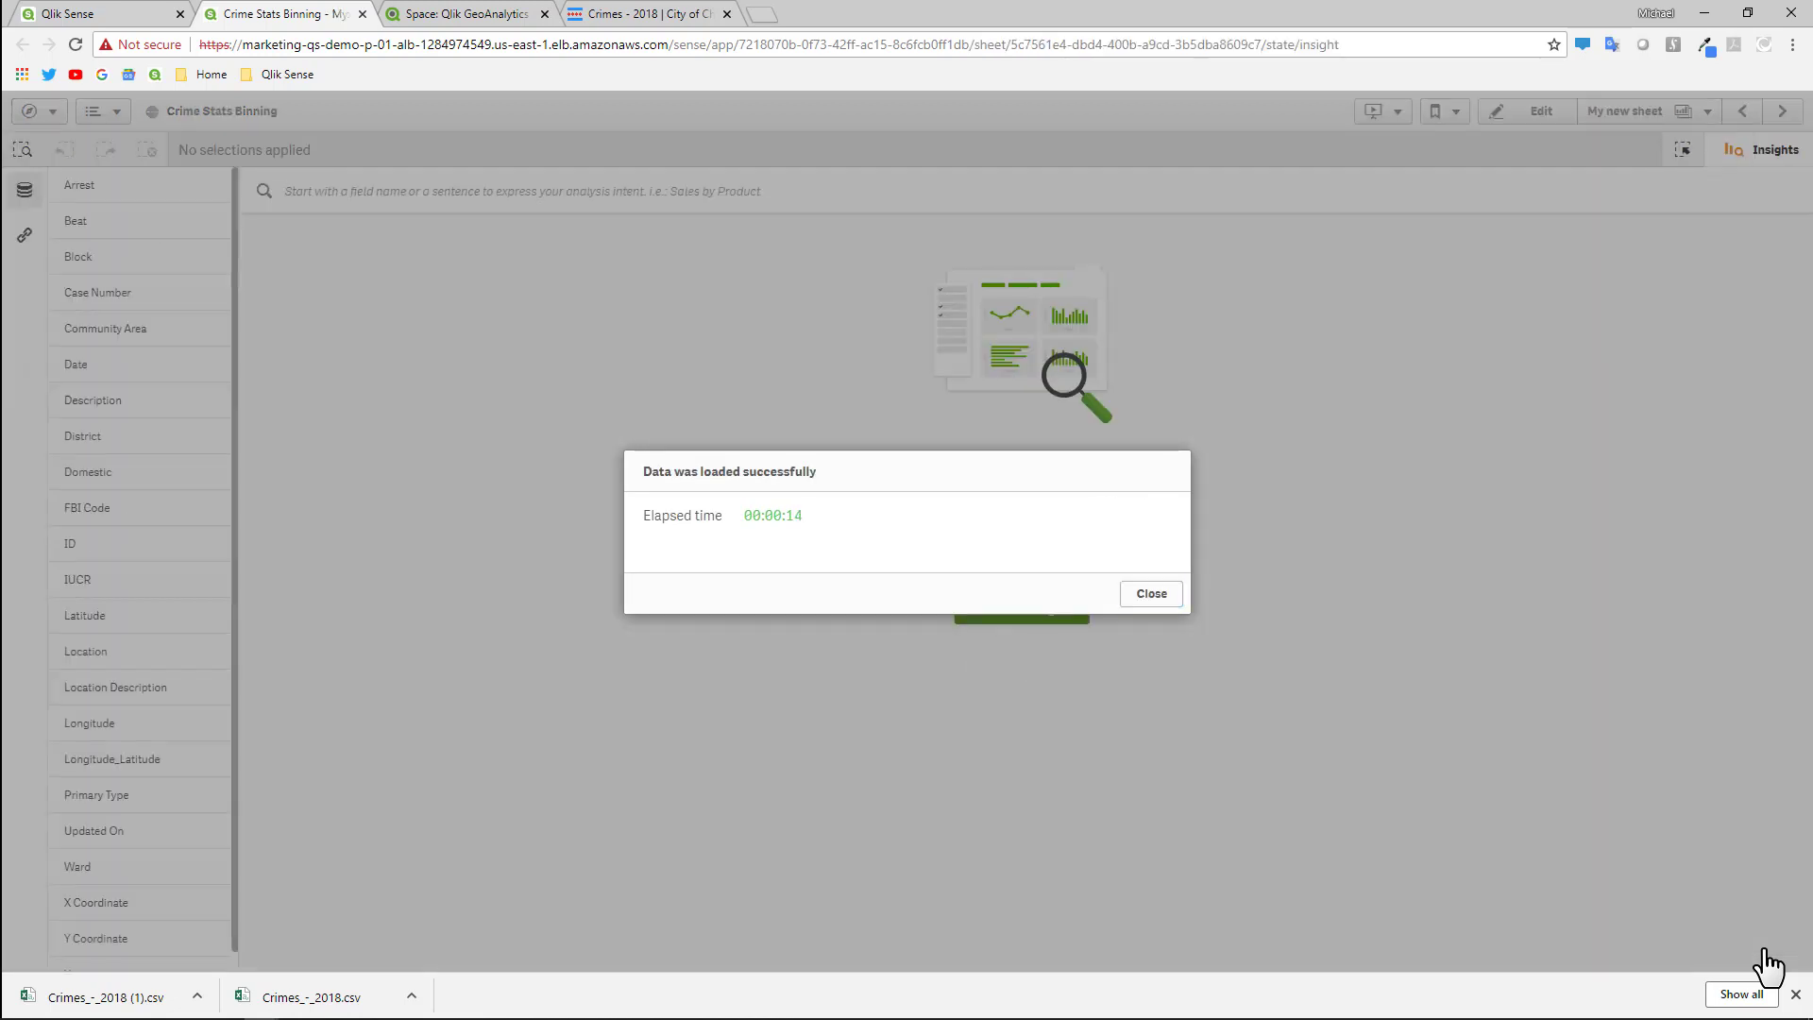
Dismiss the load messages, then place and resize a KPI chart on My new sheet.
left_click(1151, 593)
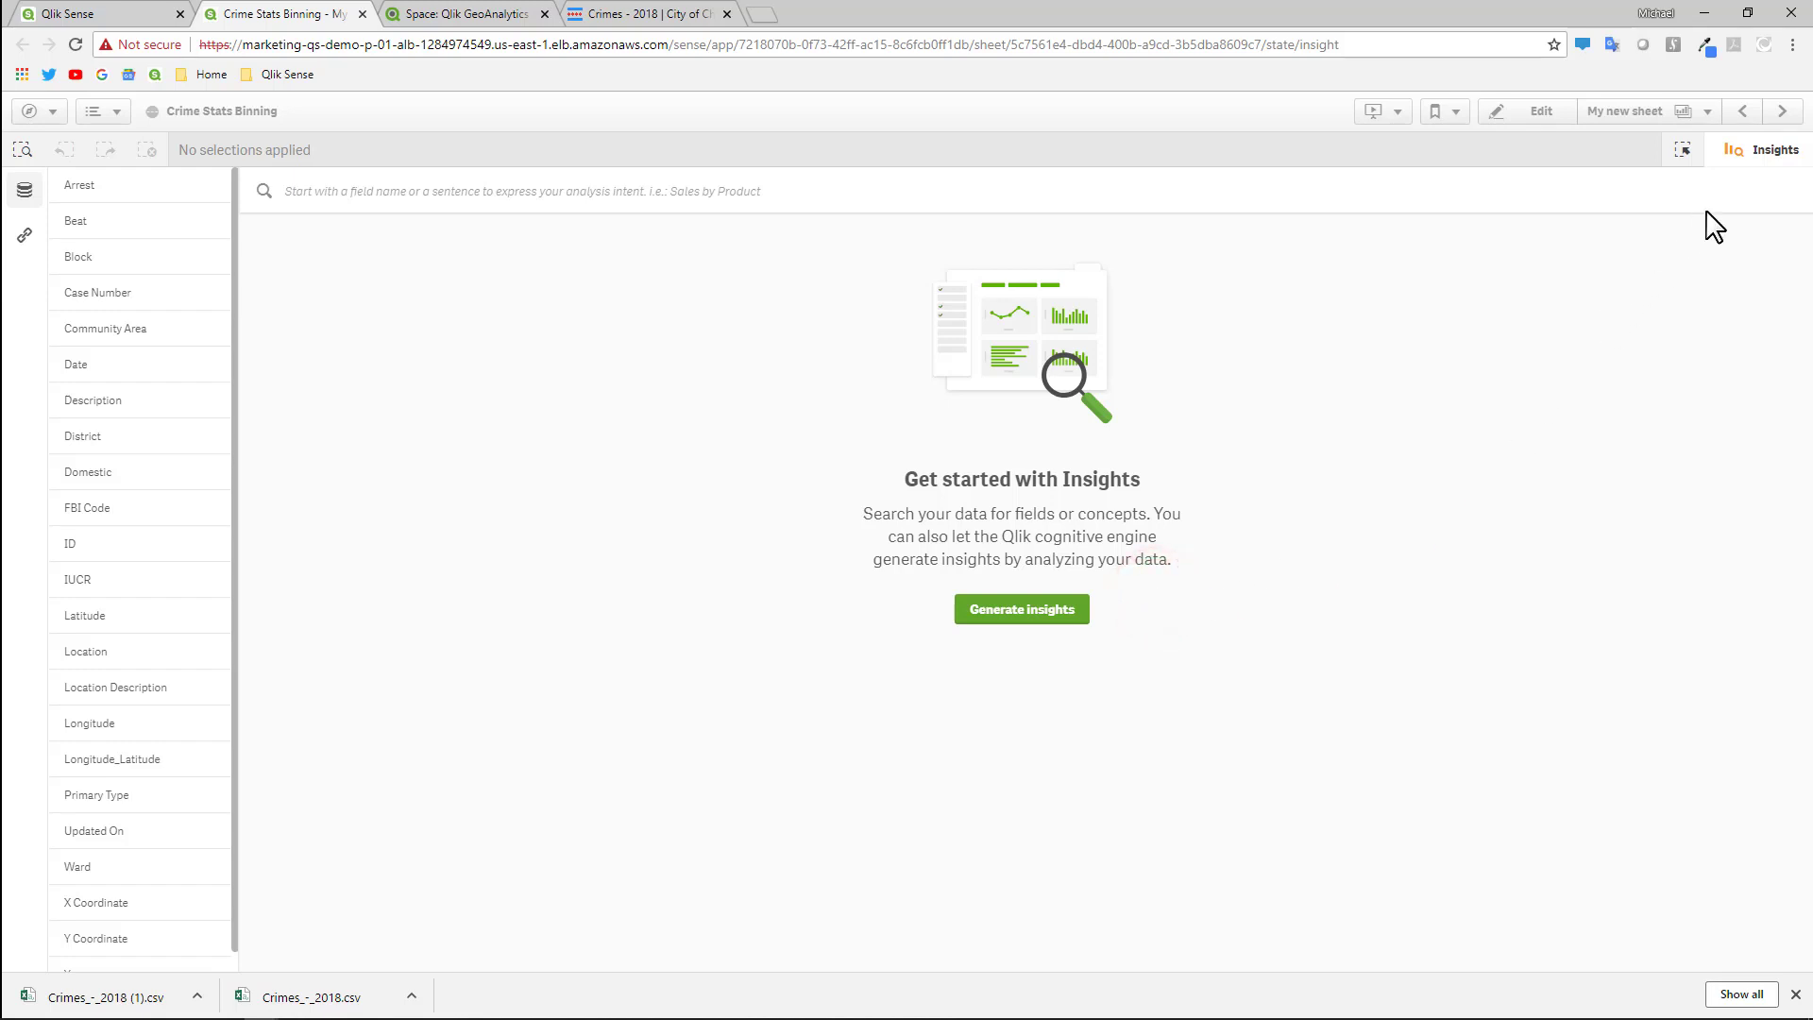
left_click(1760, 154)
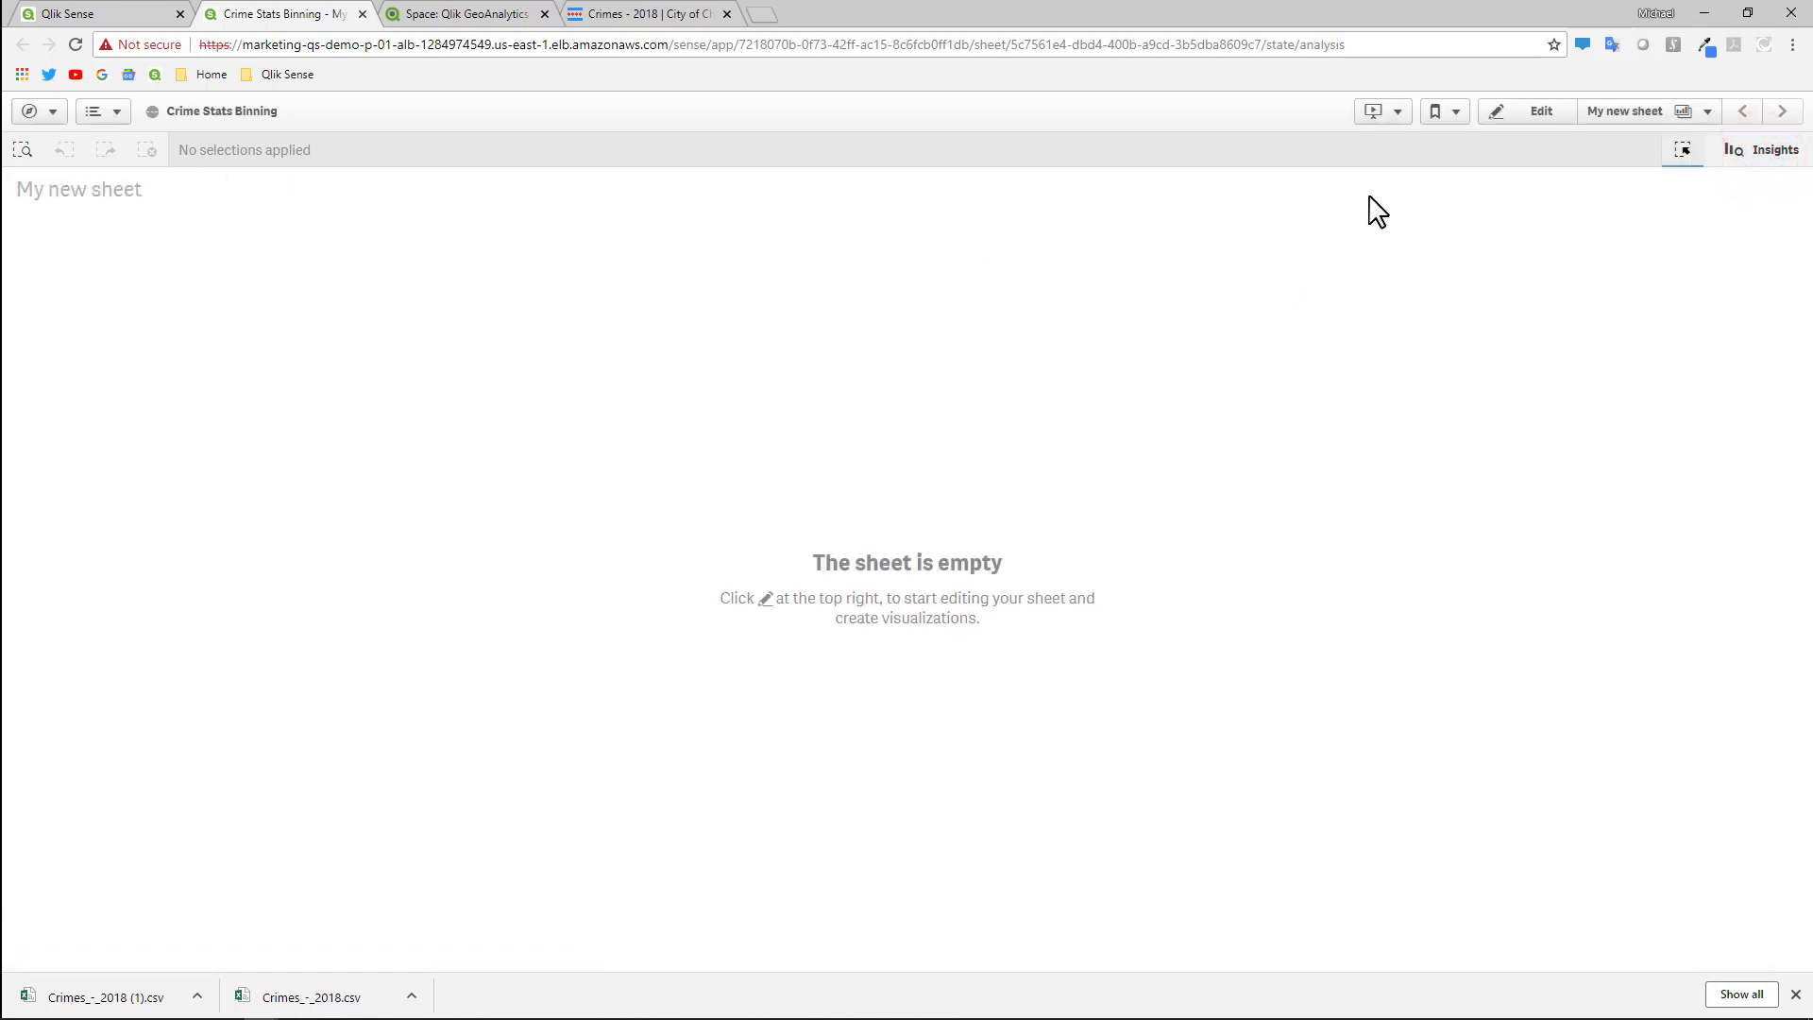
left_click(1539, 113)
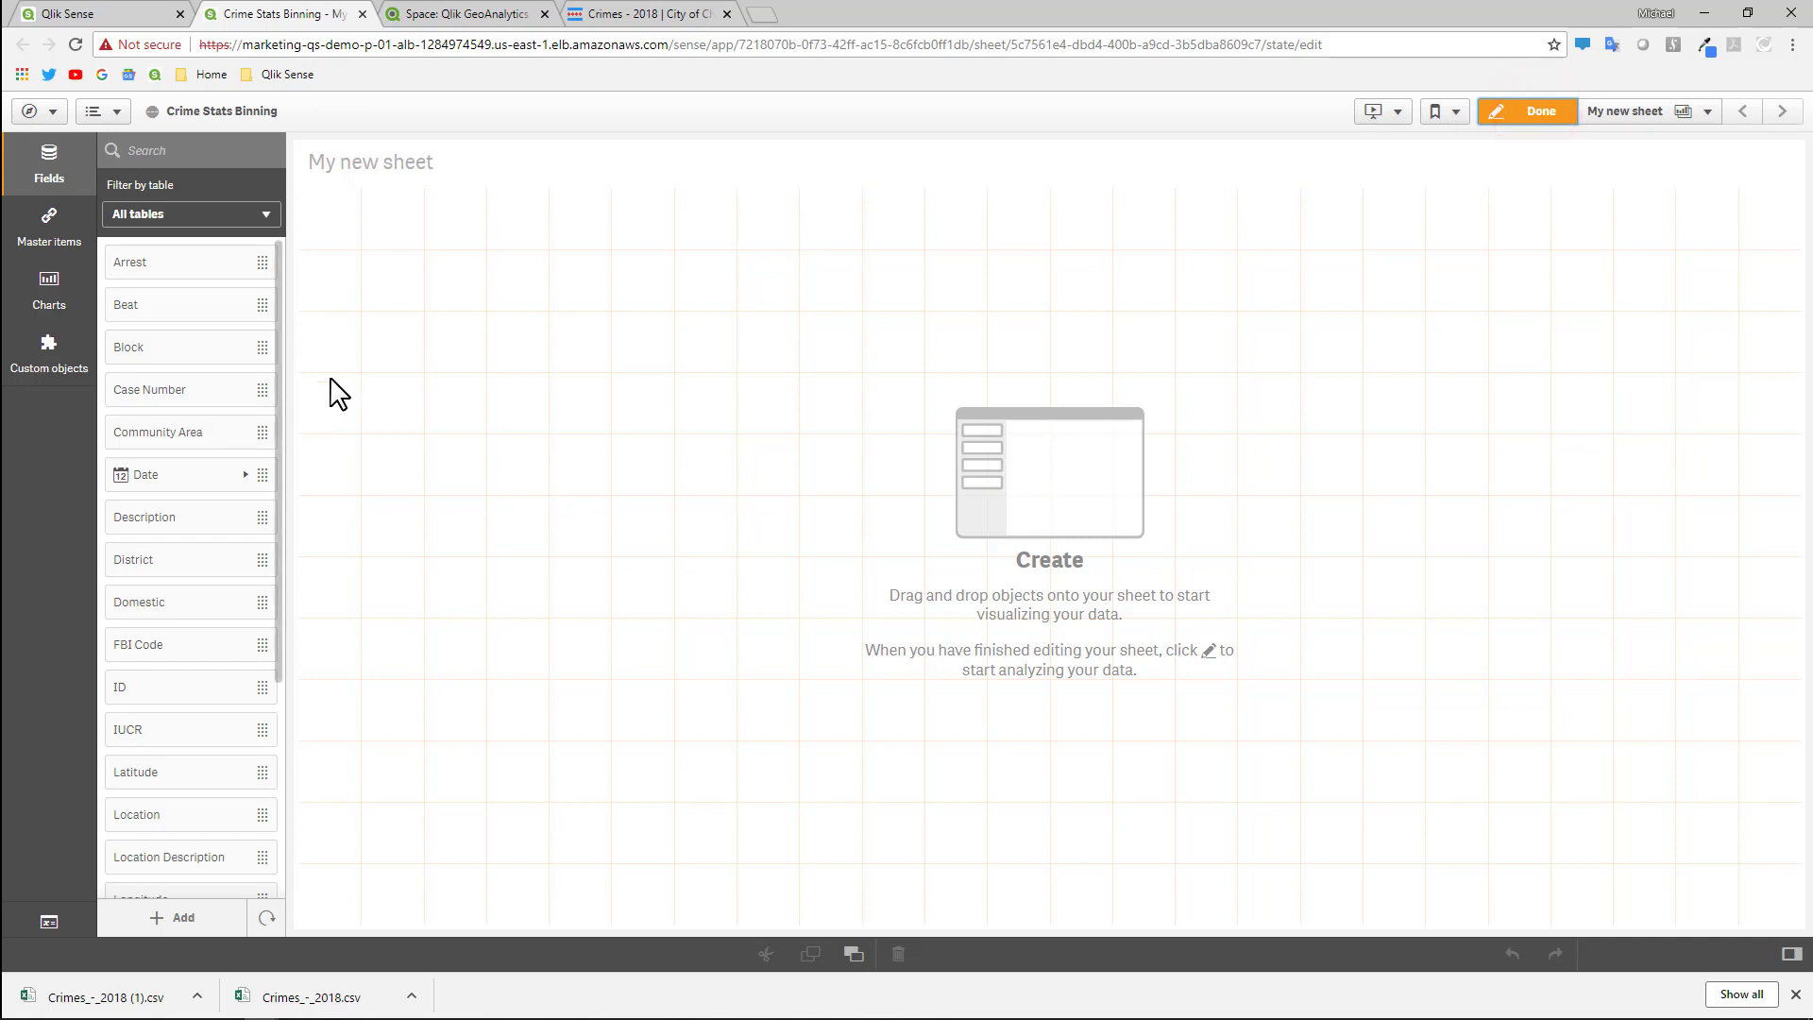
left_click(57, 307)
left_click_drag(165, 489, 529, 454)
left_click_drag(925, 916, 874, 469)
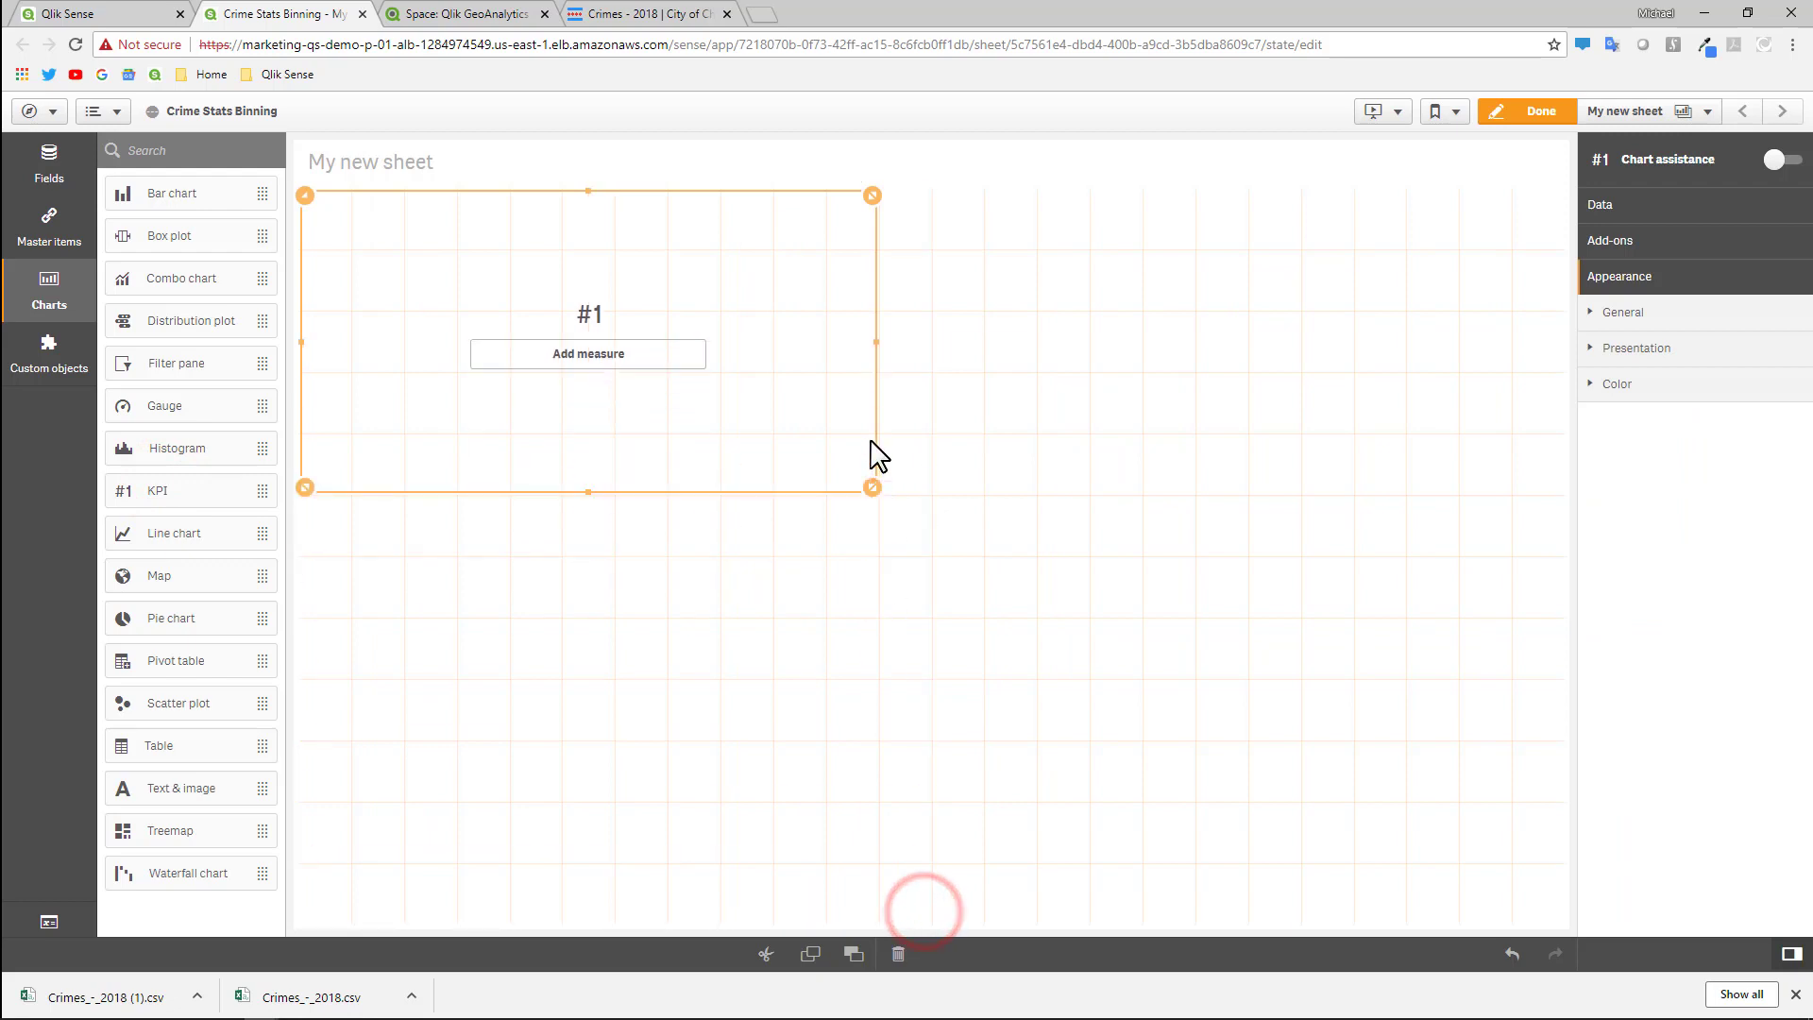
Set the KPI measure to Count(ID) so it shows 183121.
left_click(49, 162)
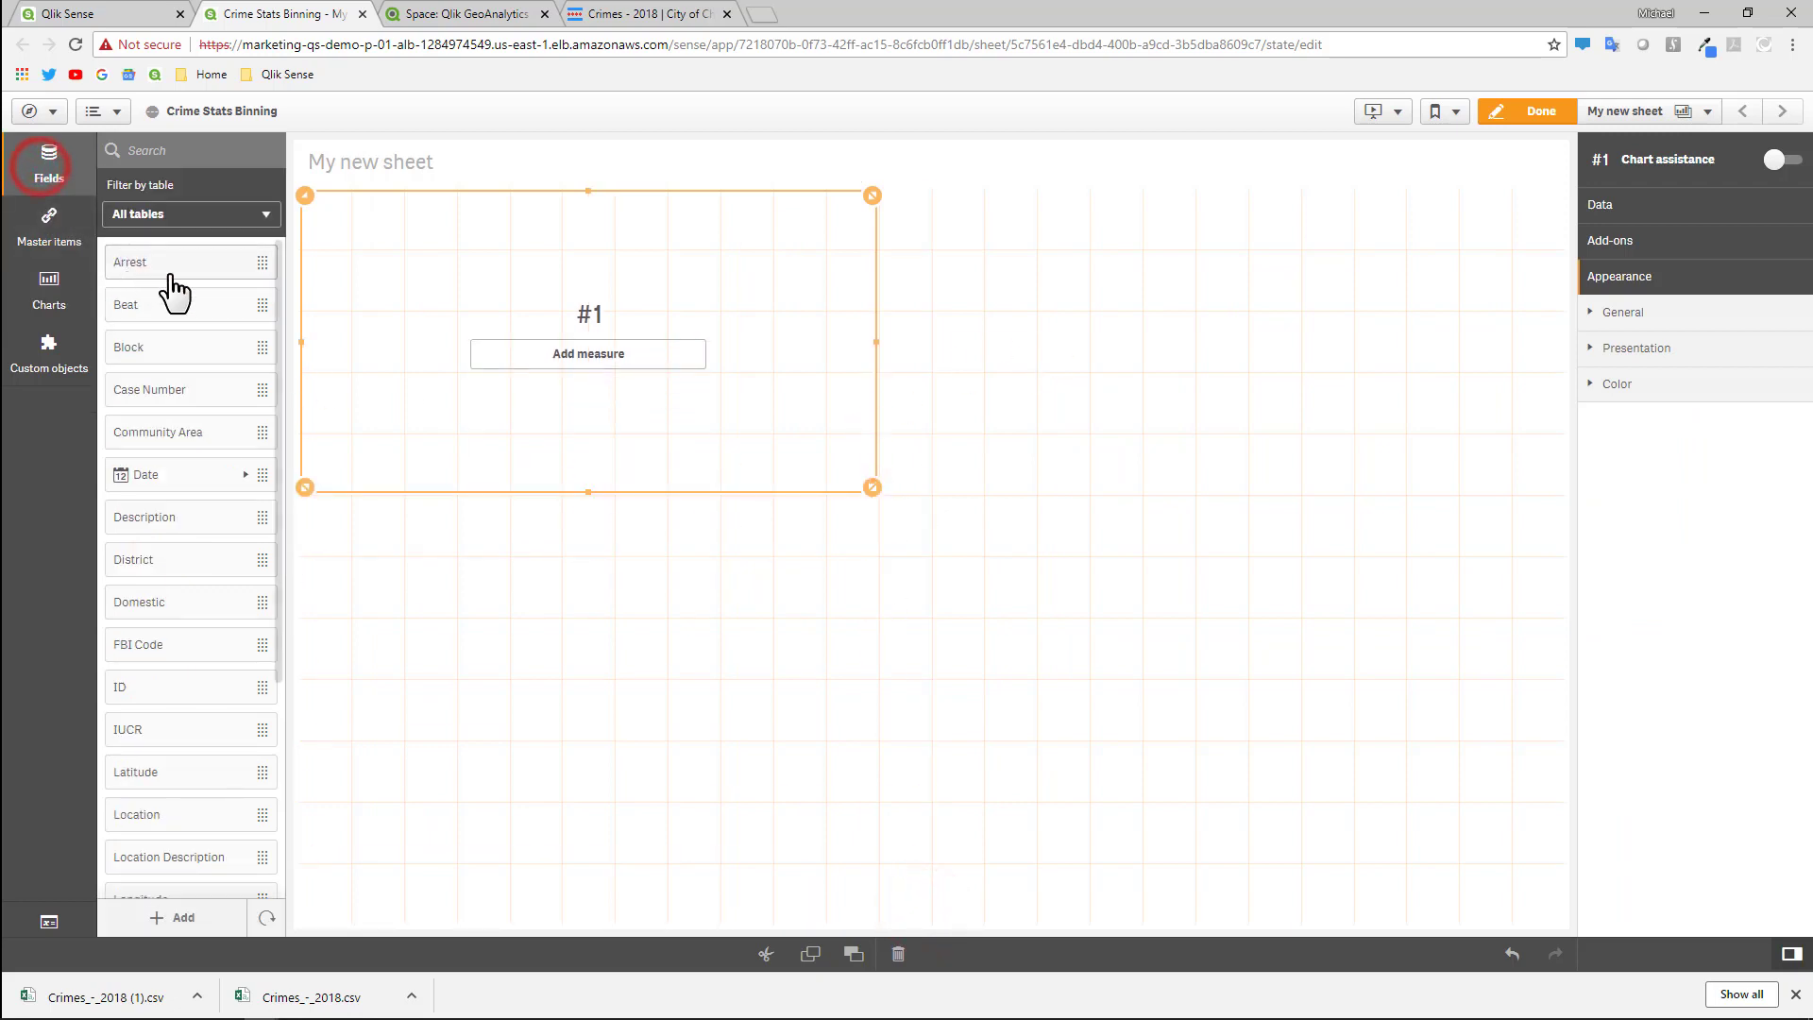
scroll(177, 336, "down", 1)
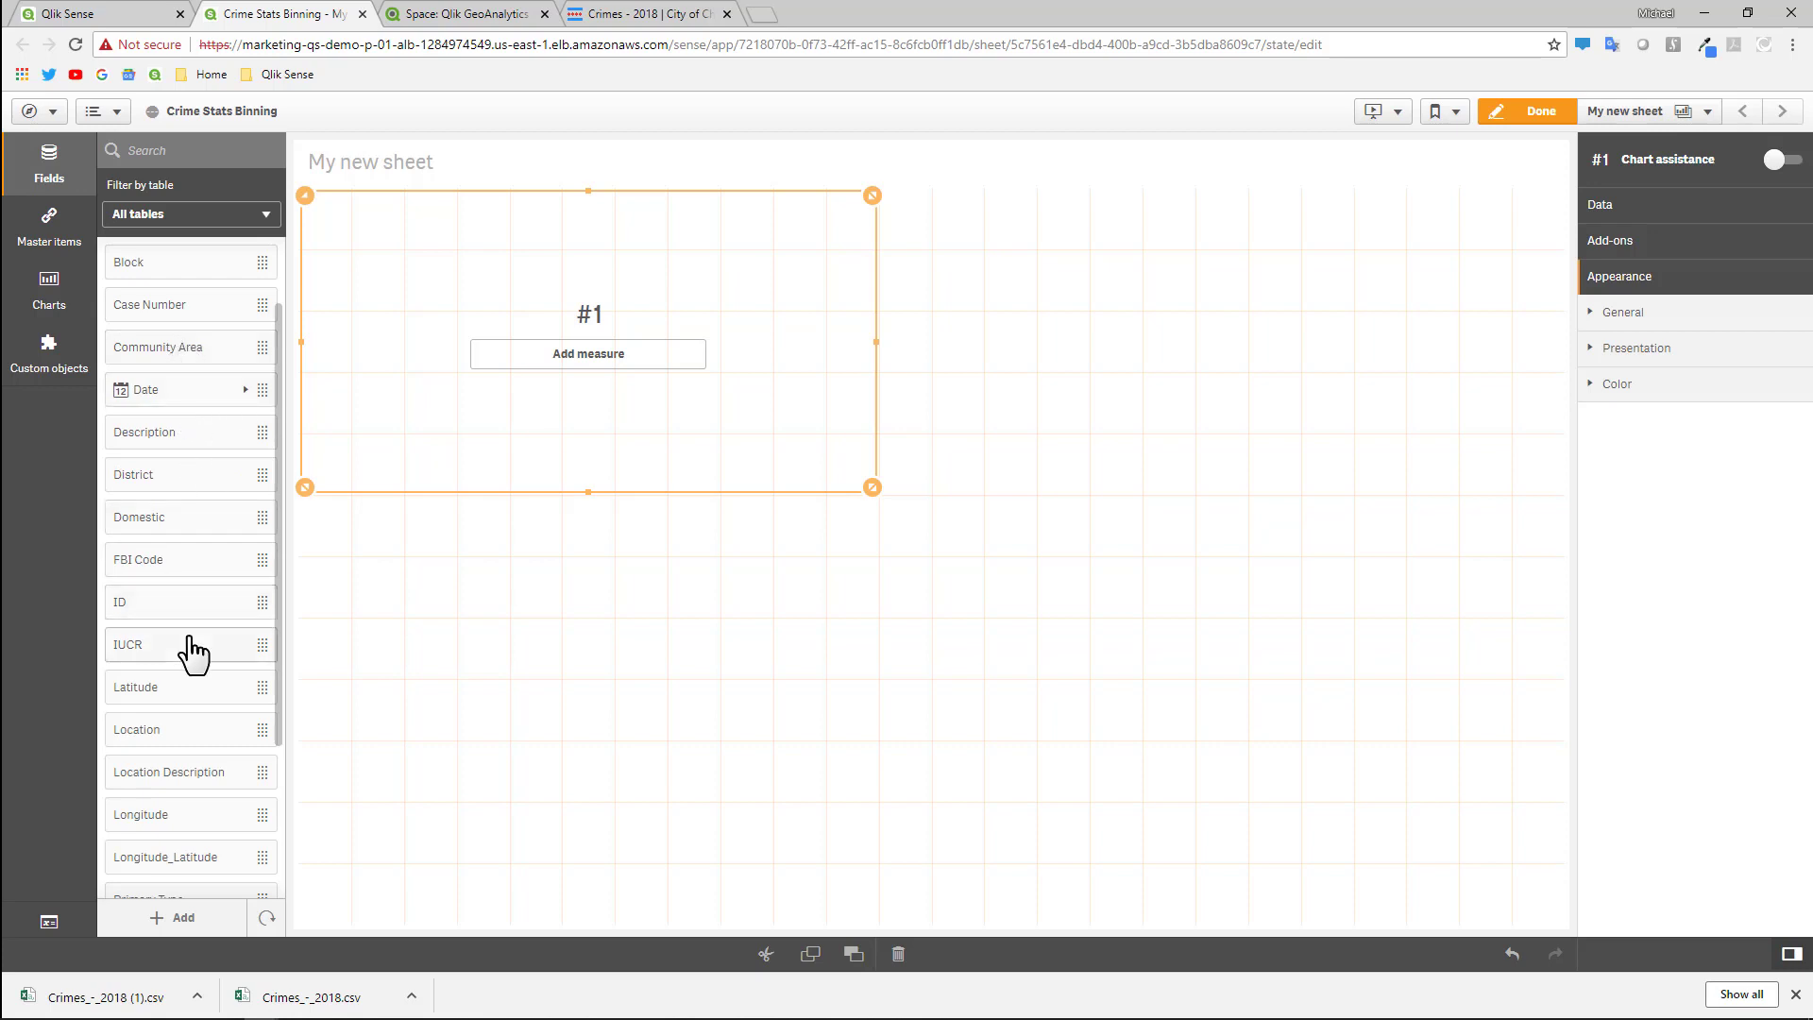
scroll(189, 685, "down", 2)
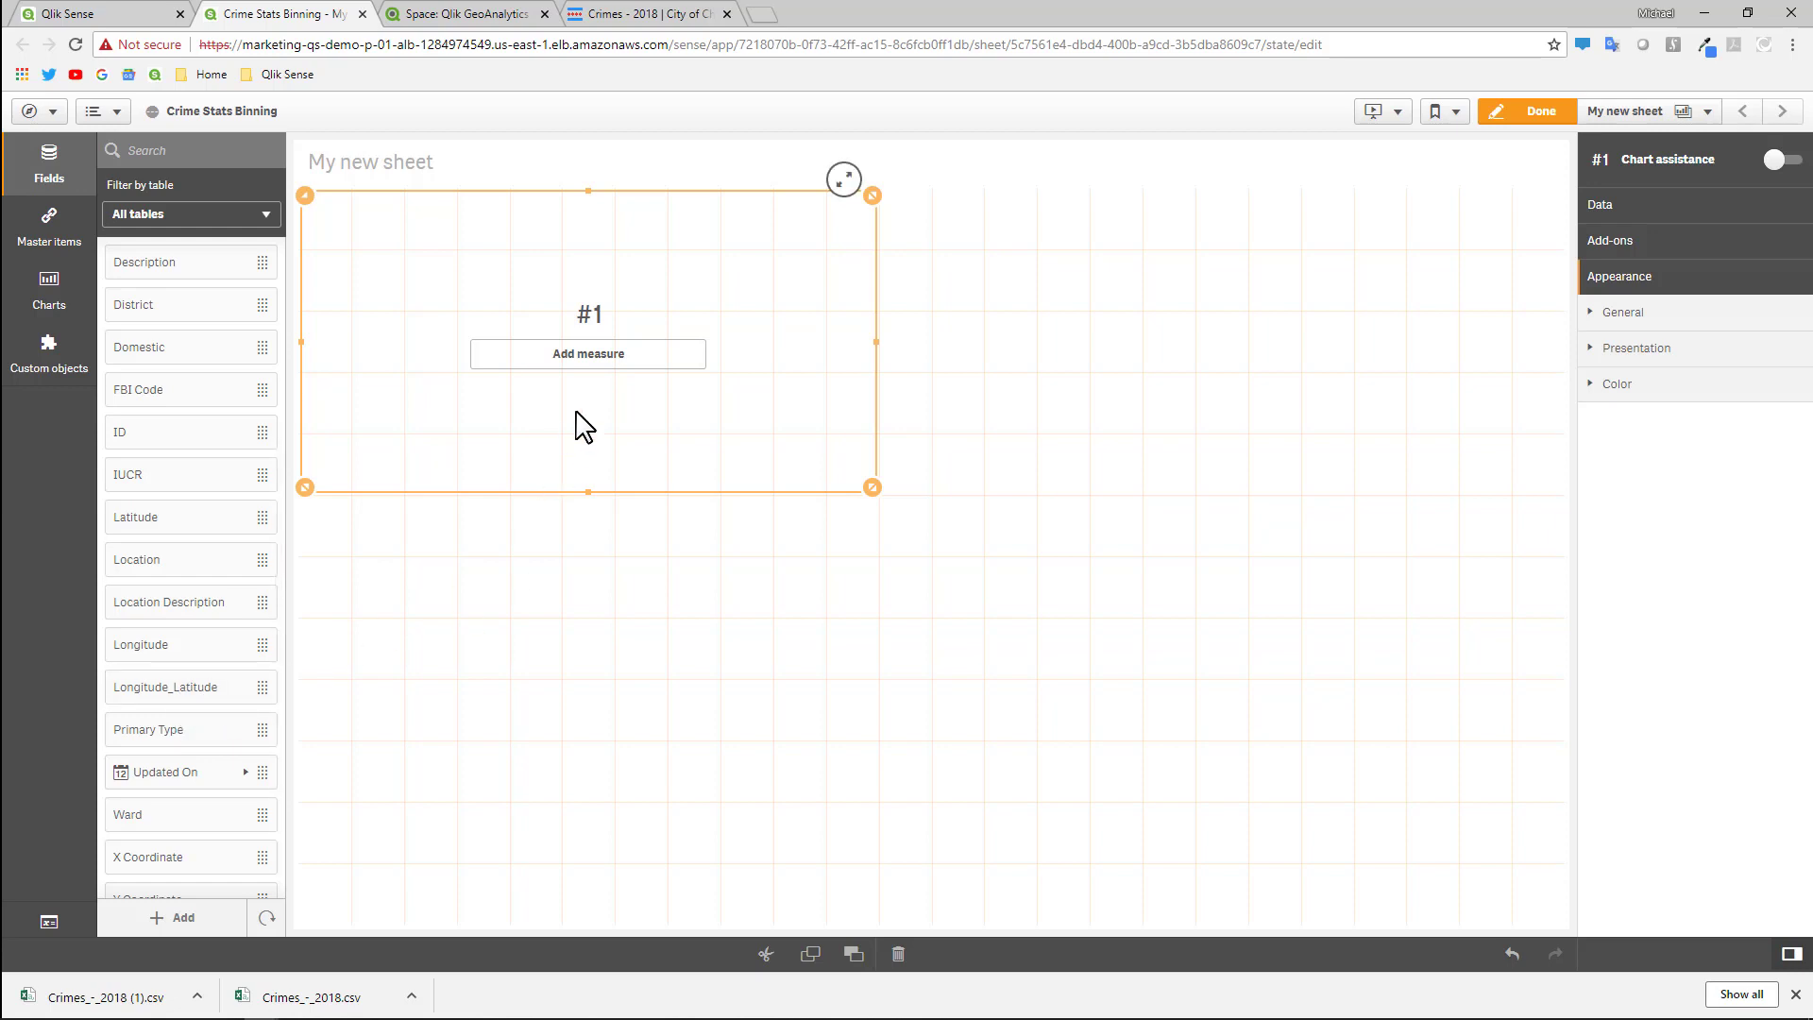
left_click(609, 361)
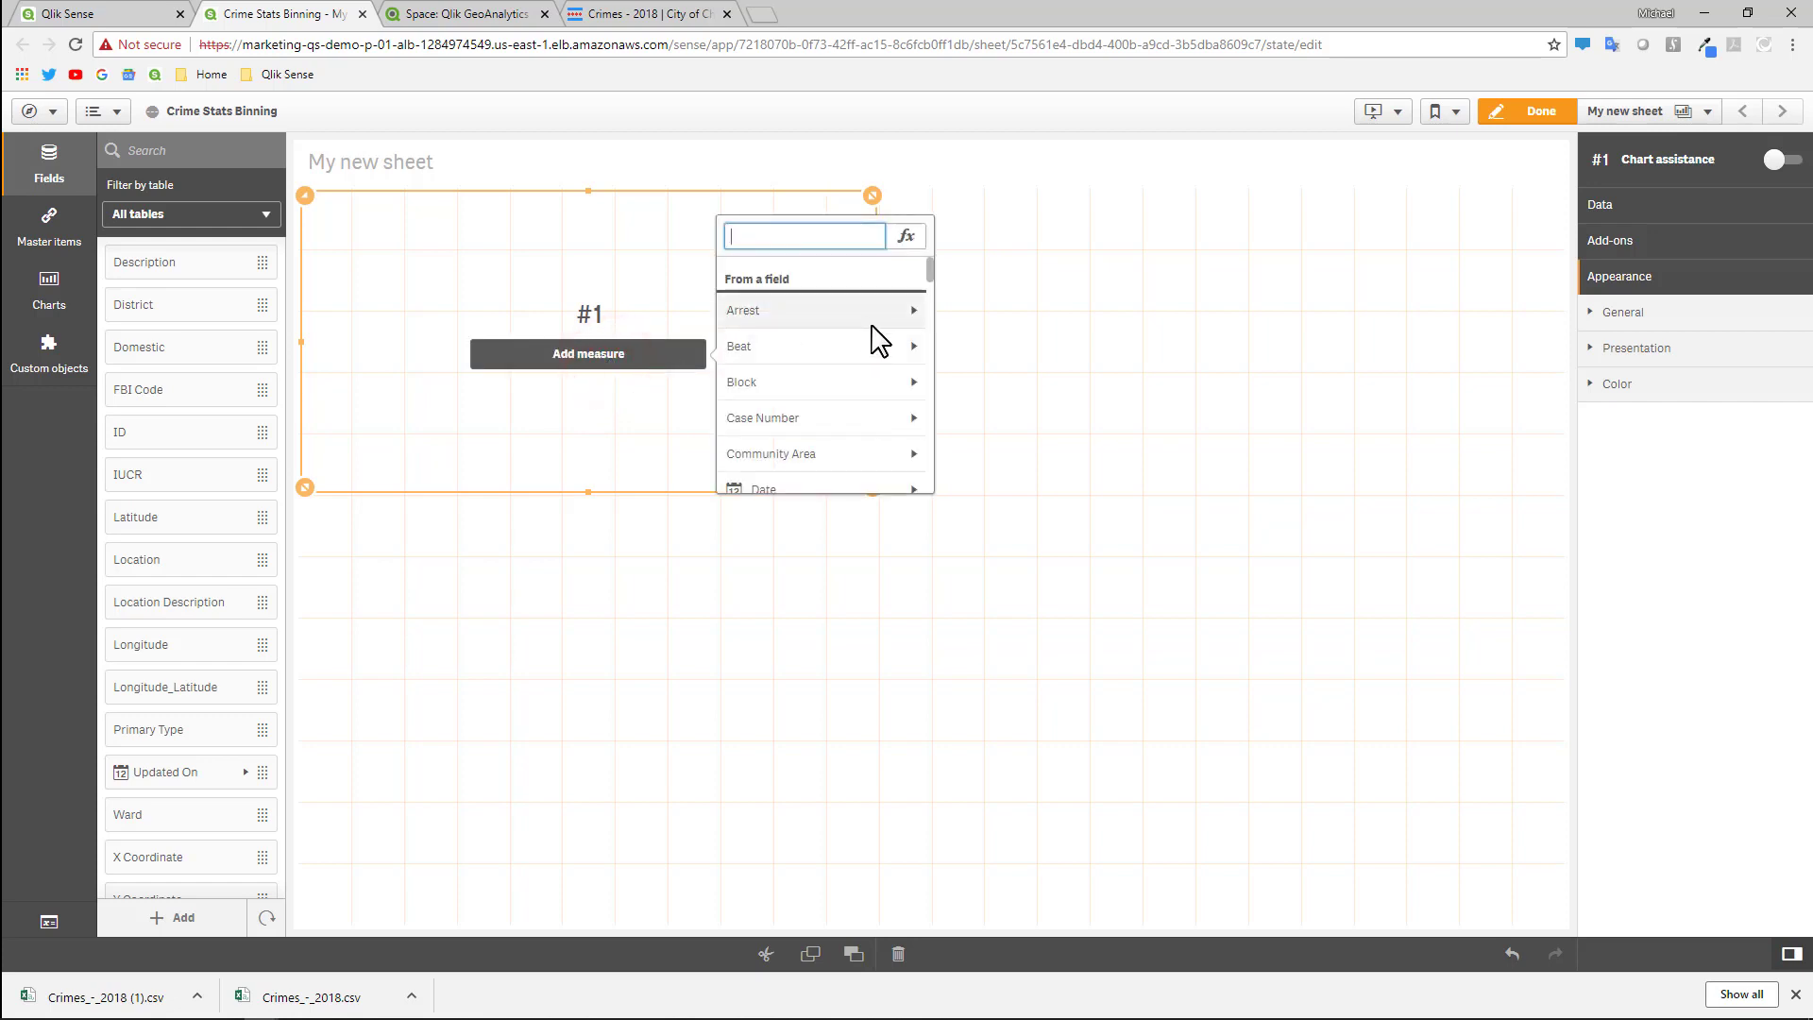
type("id")
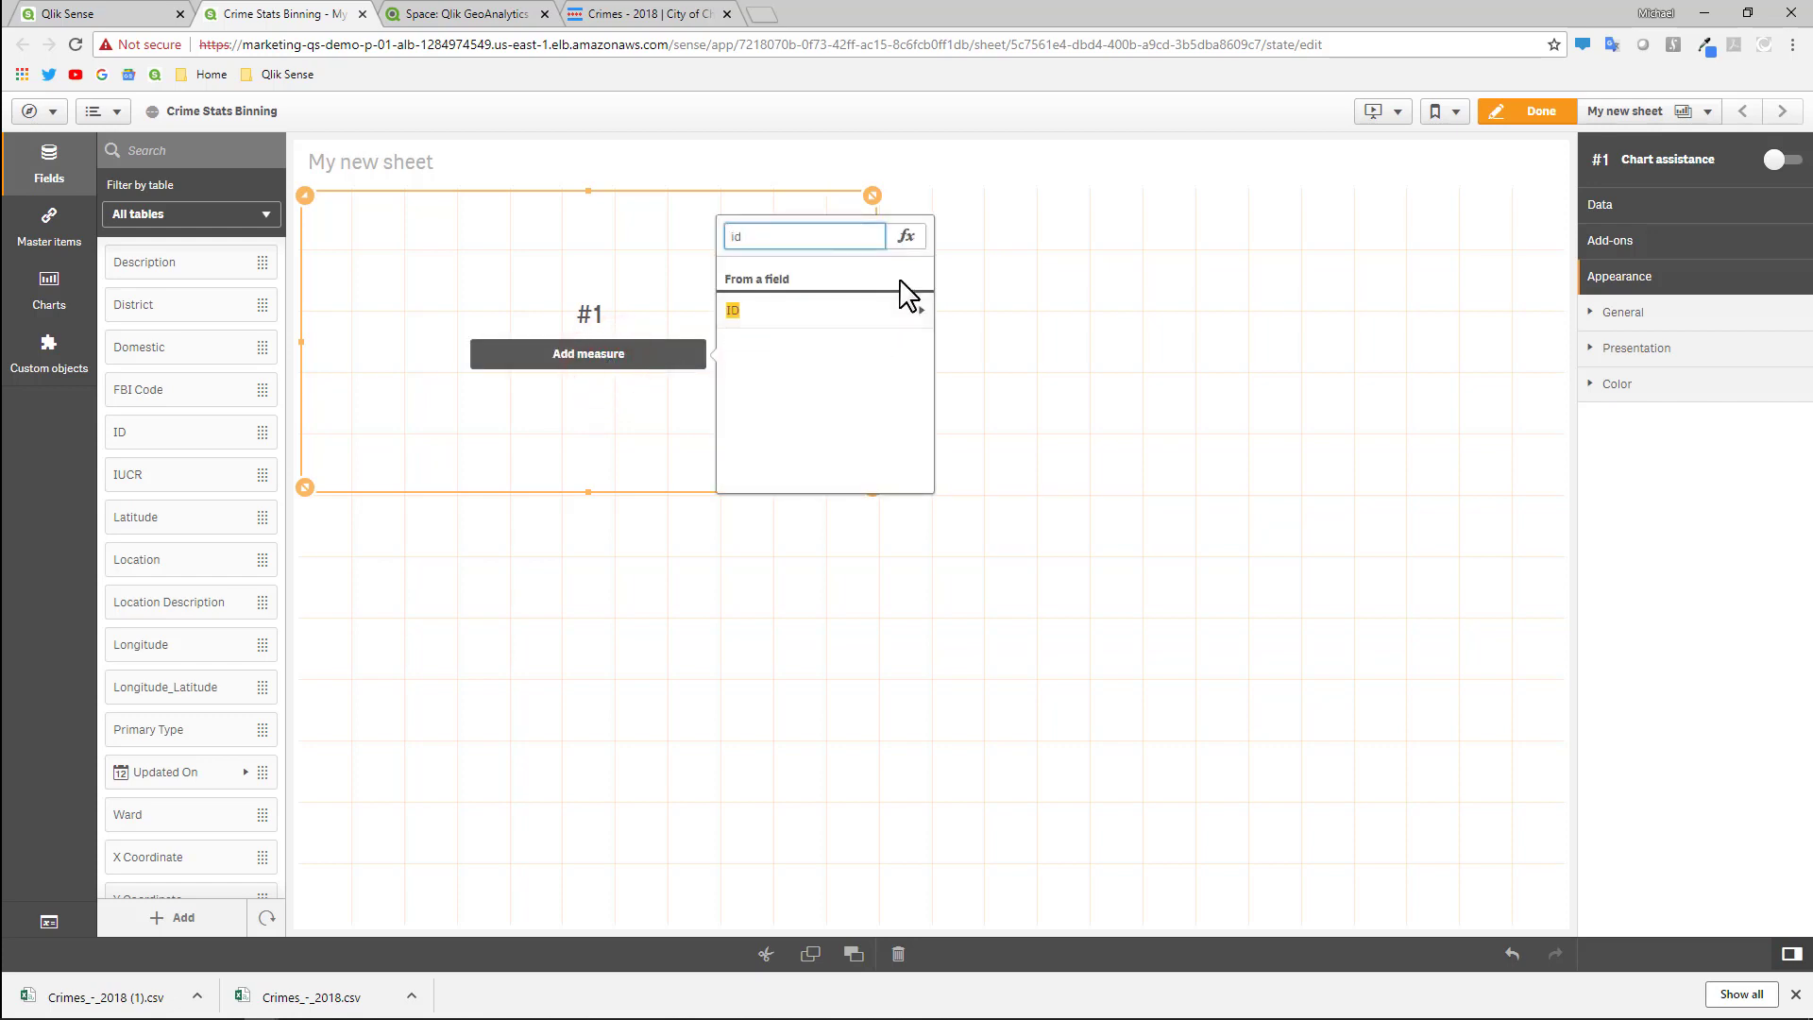
left_click(912, 312)
left_click(818, 337)
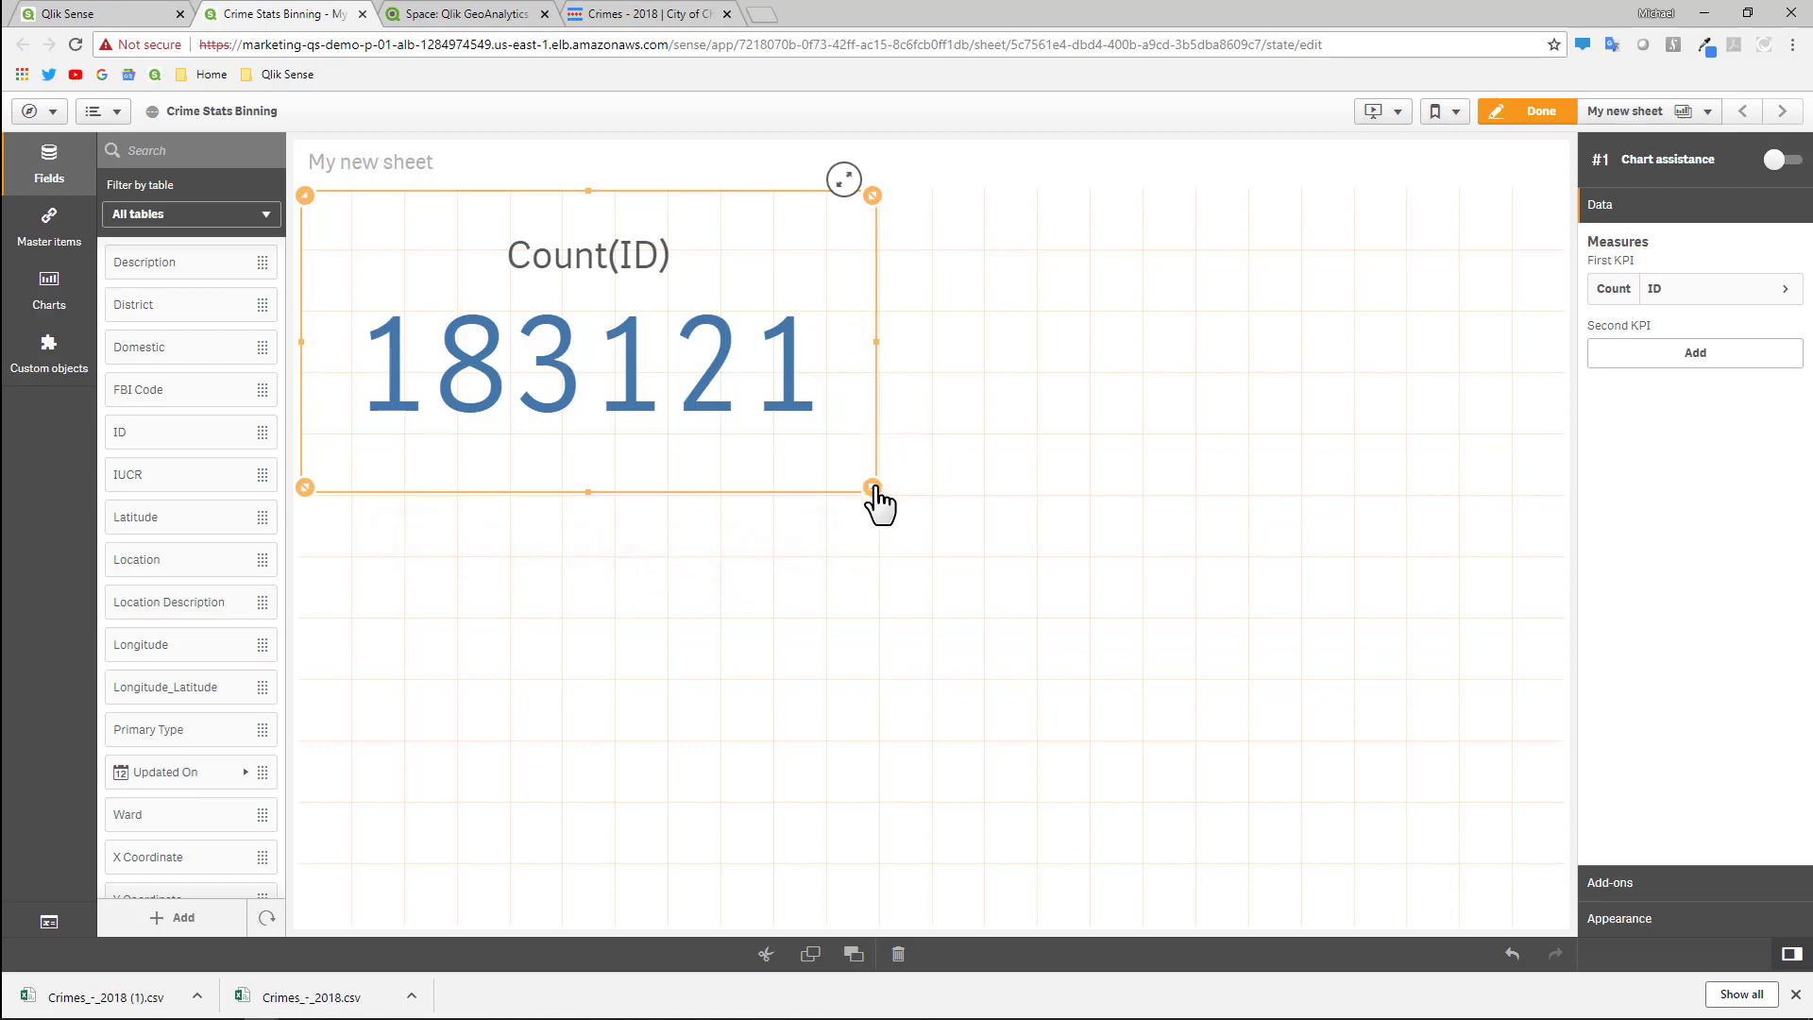
Shrink the KPI and add Count(Distinct Longitude_Latitude) as its second measure, showing 96774.
left_click_drag(873, 488, 767, 370)
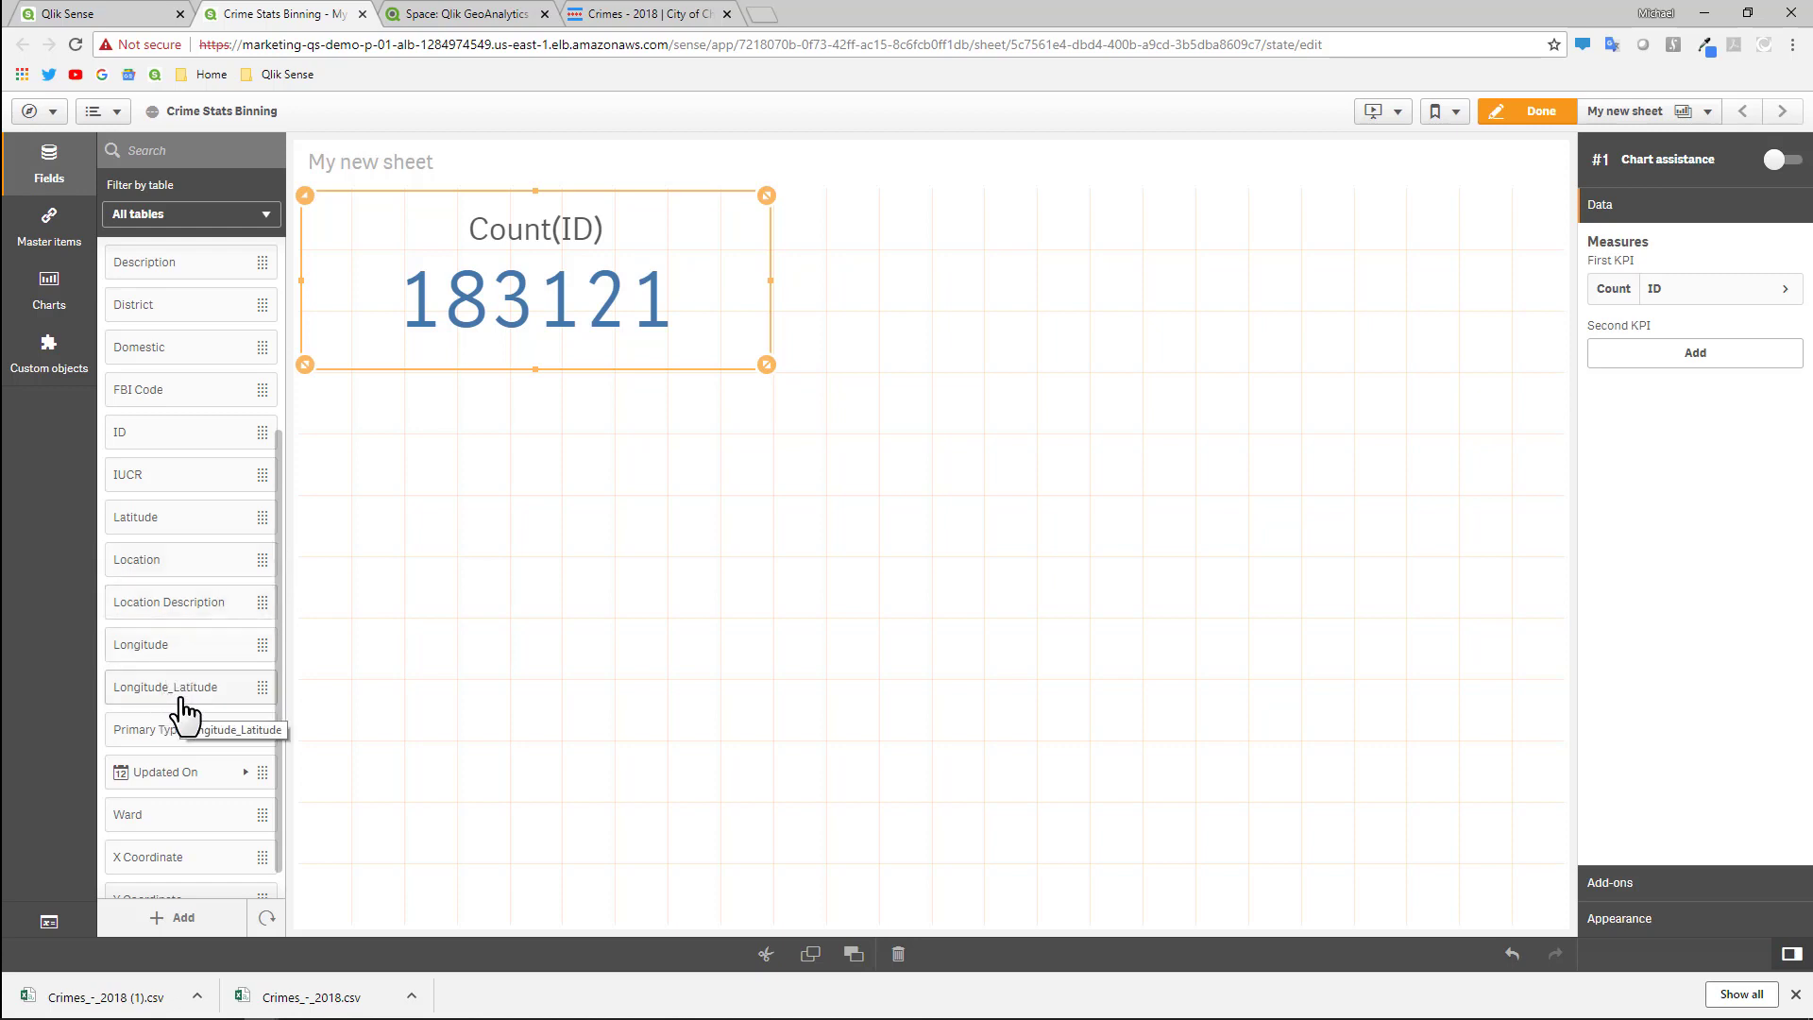
left_click_drag(185, 703, 497, 251)
left_click(534, 267)
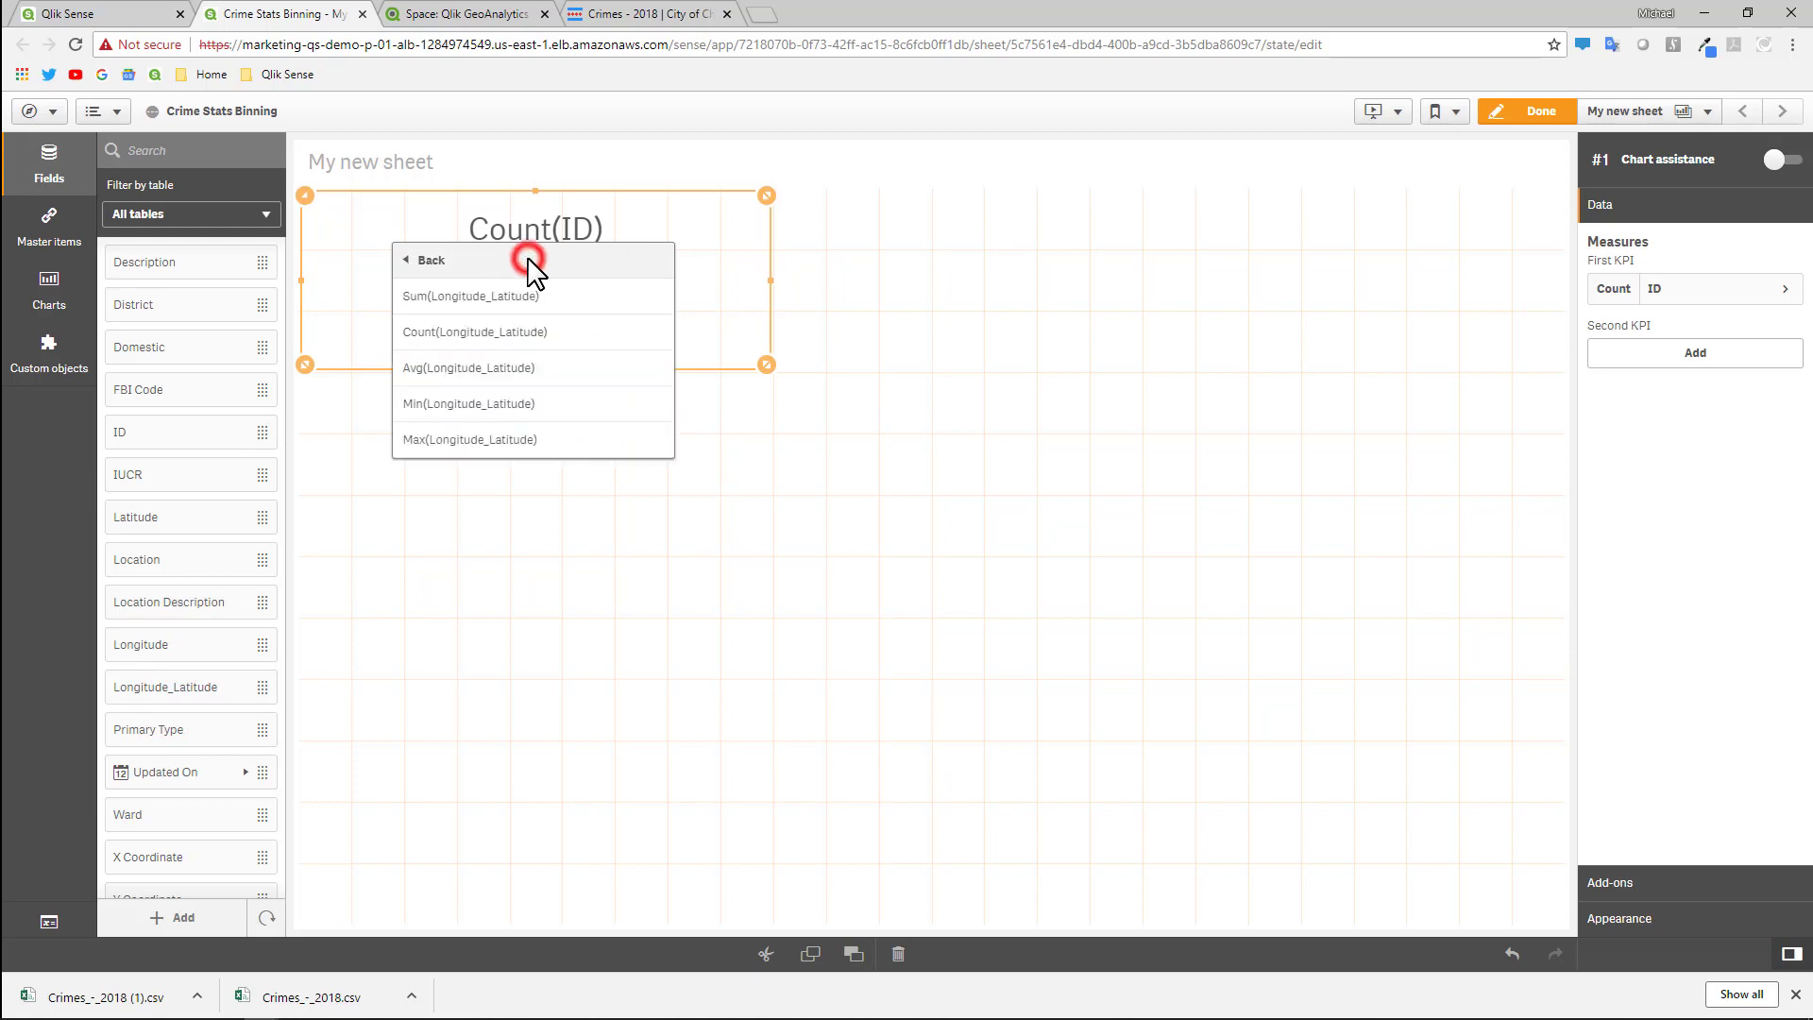
left_click(541, 344)
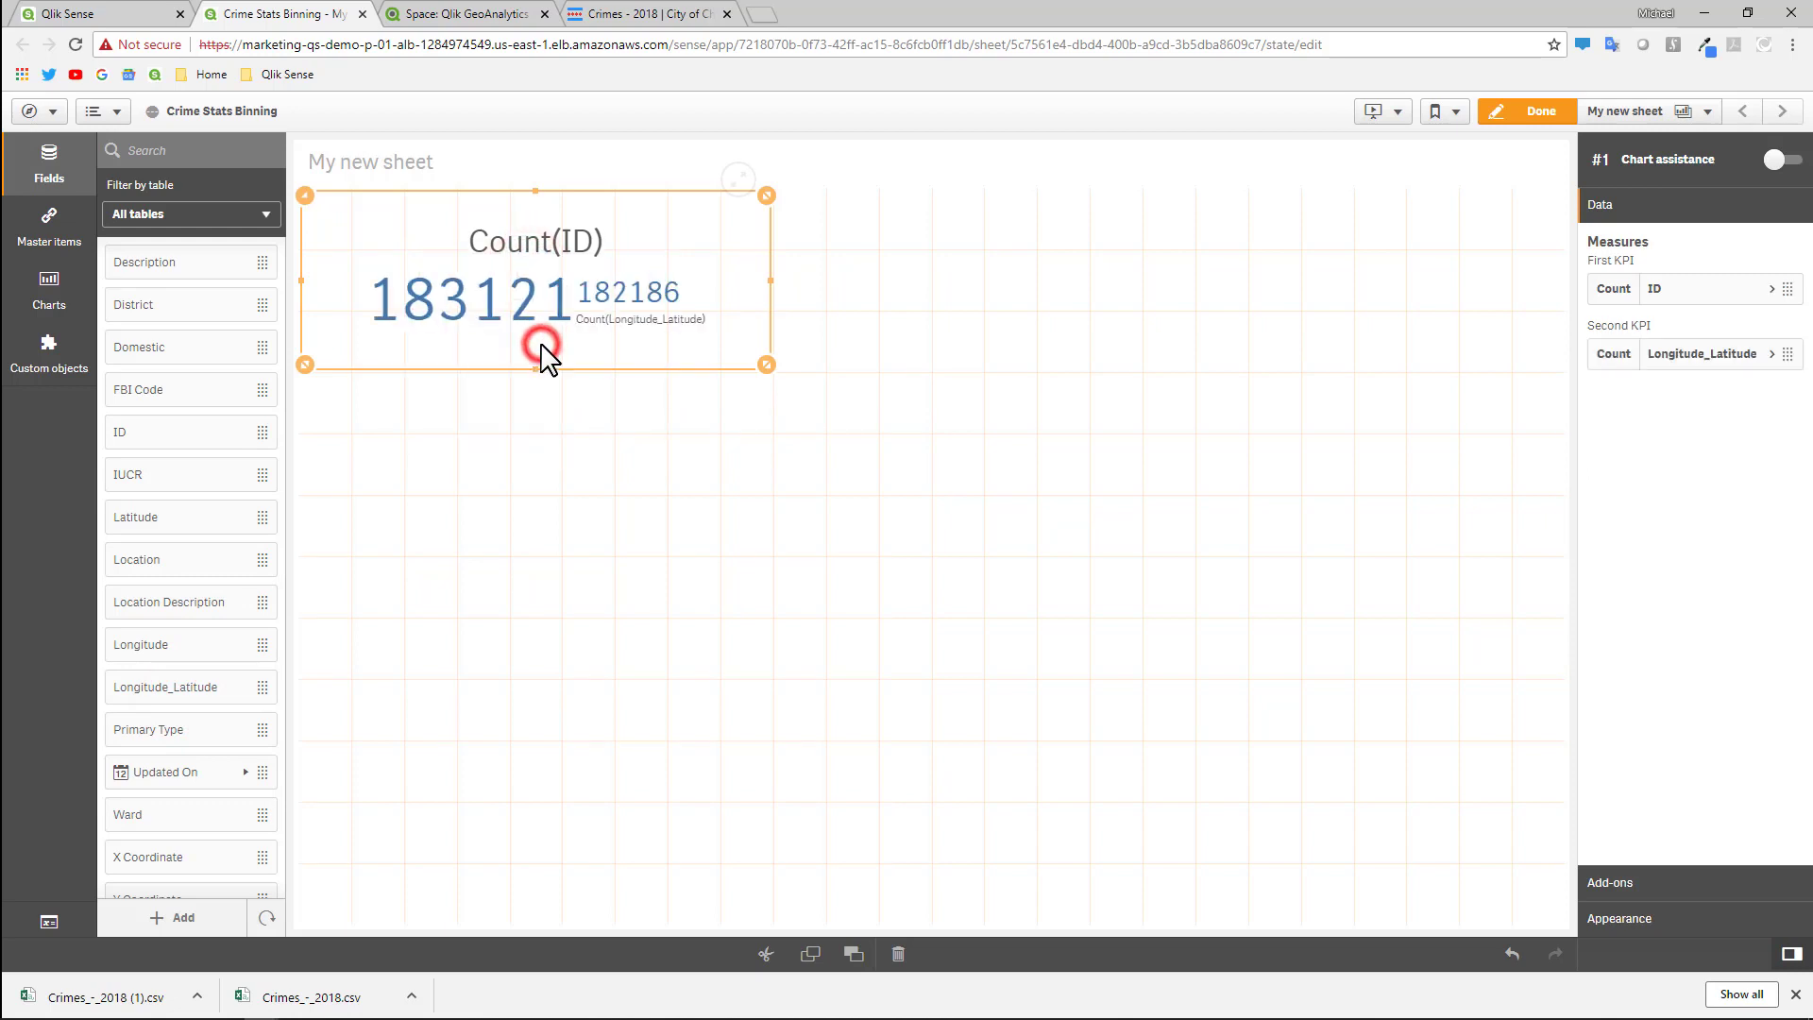
left_click(1652, 355)
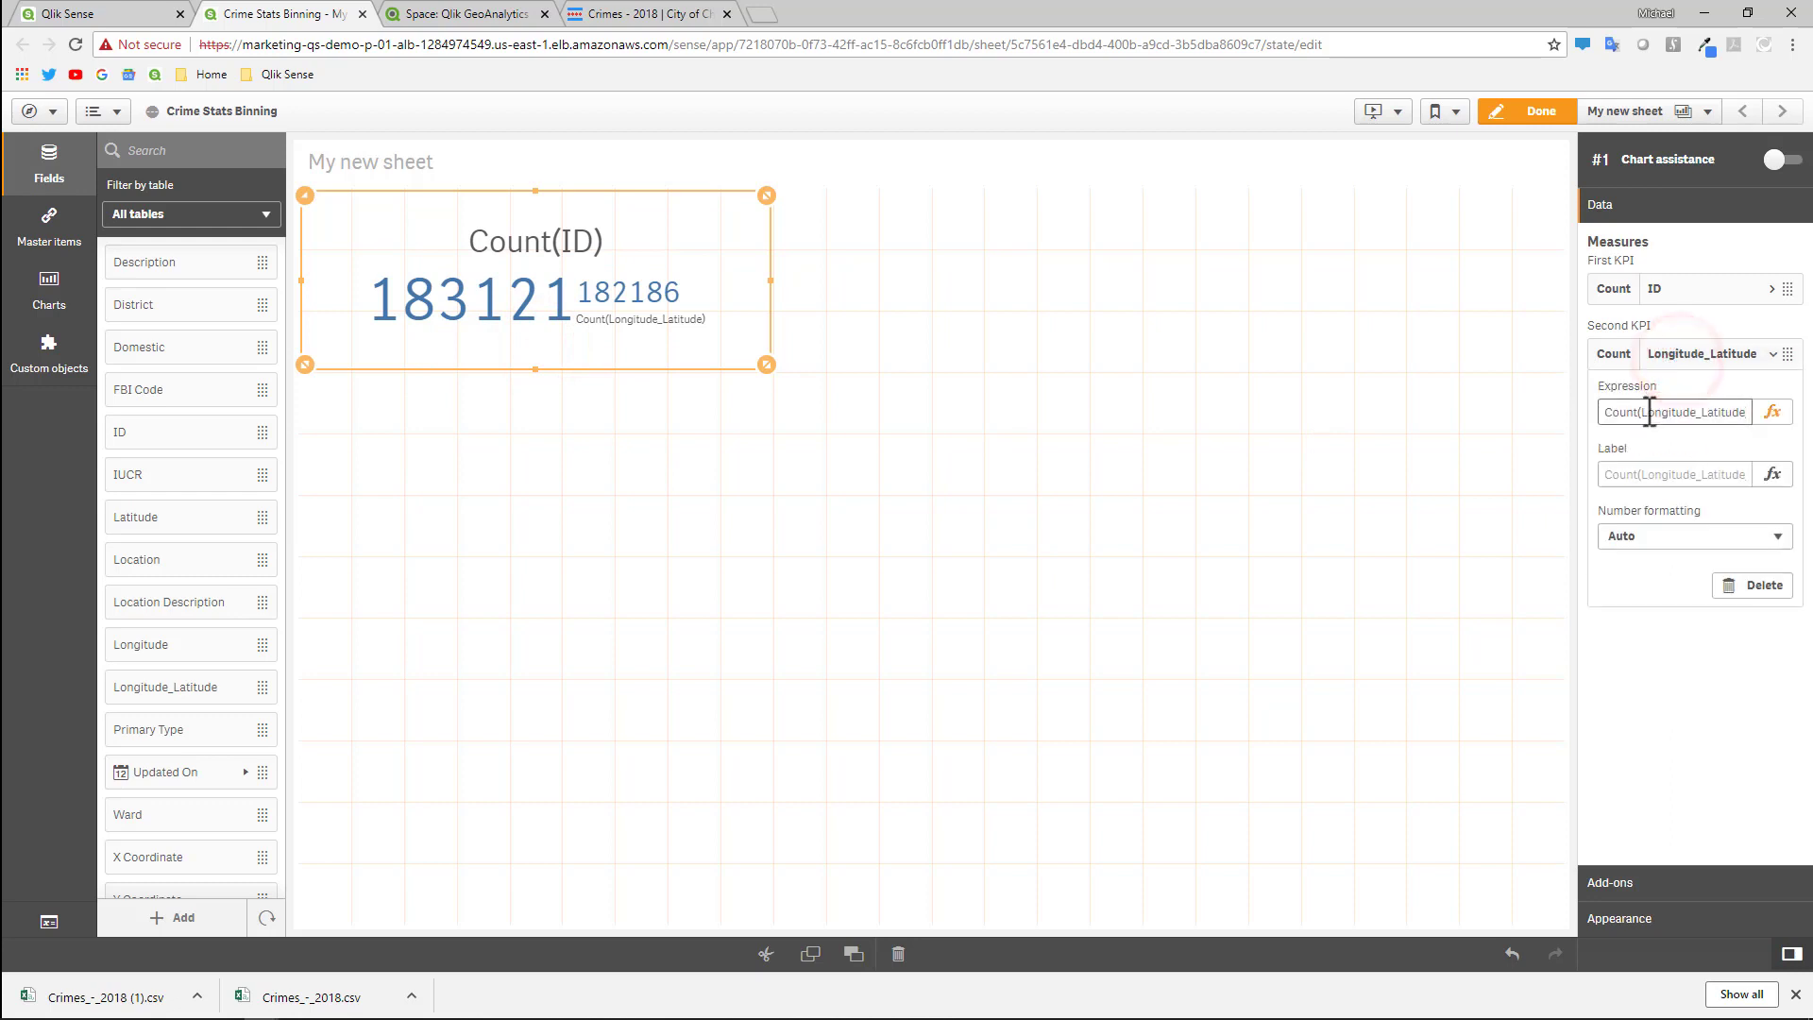
left_click(1772, 411)
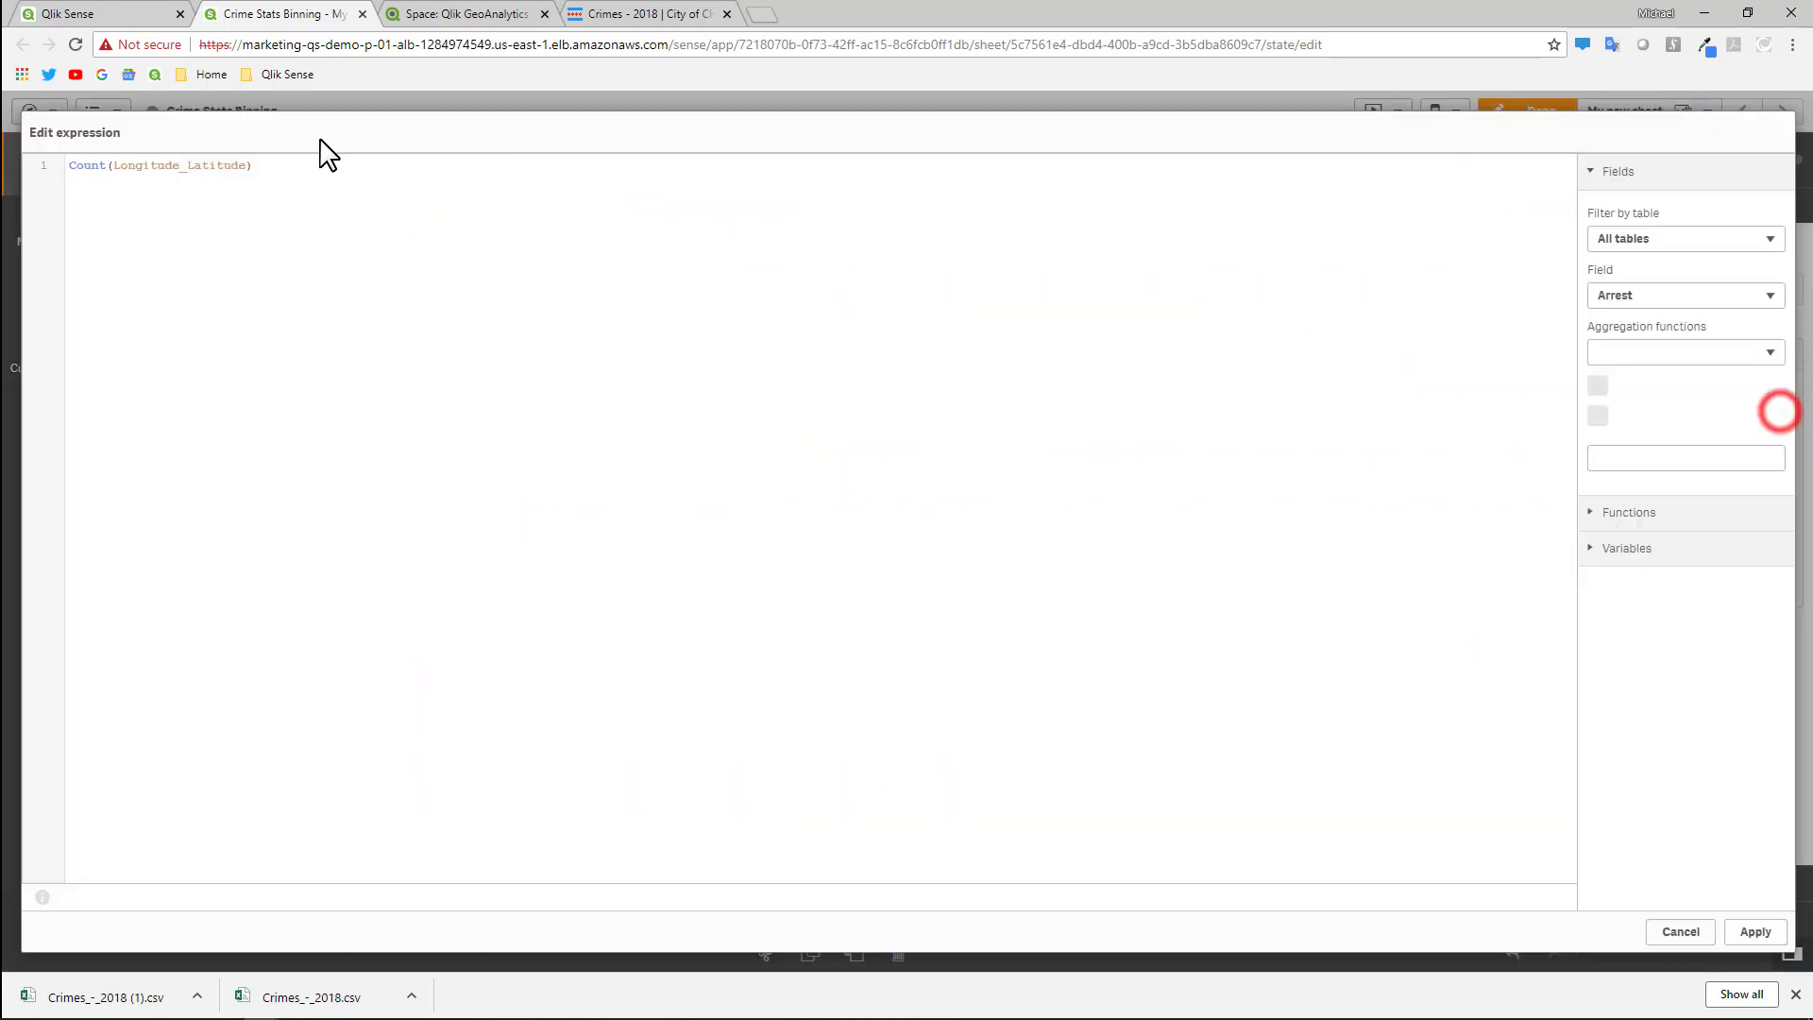
left_click(114, 167)
type("Distinct")
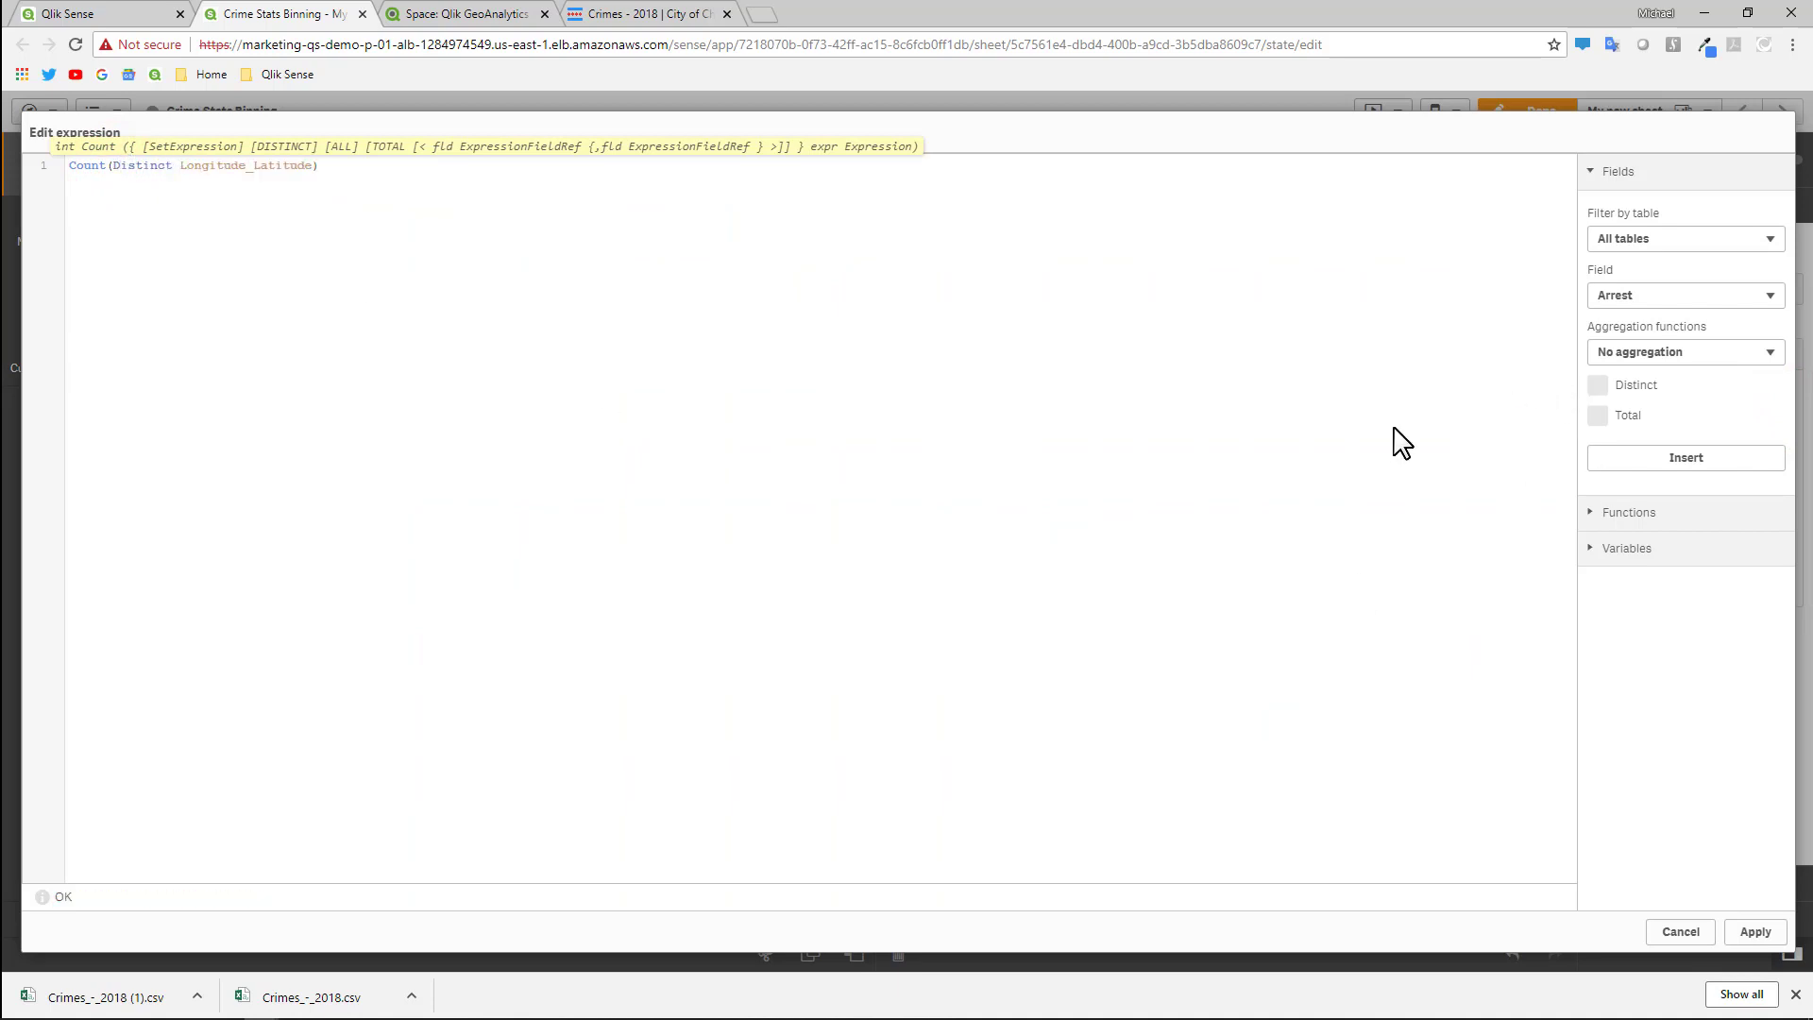
left_click(1747, 932)
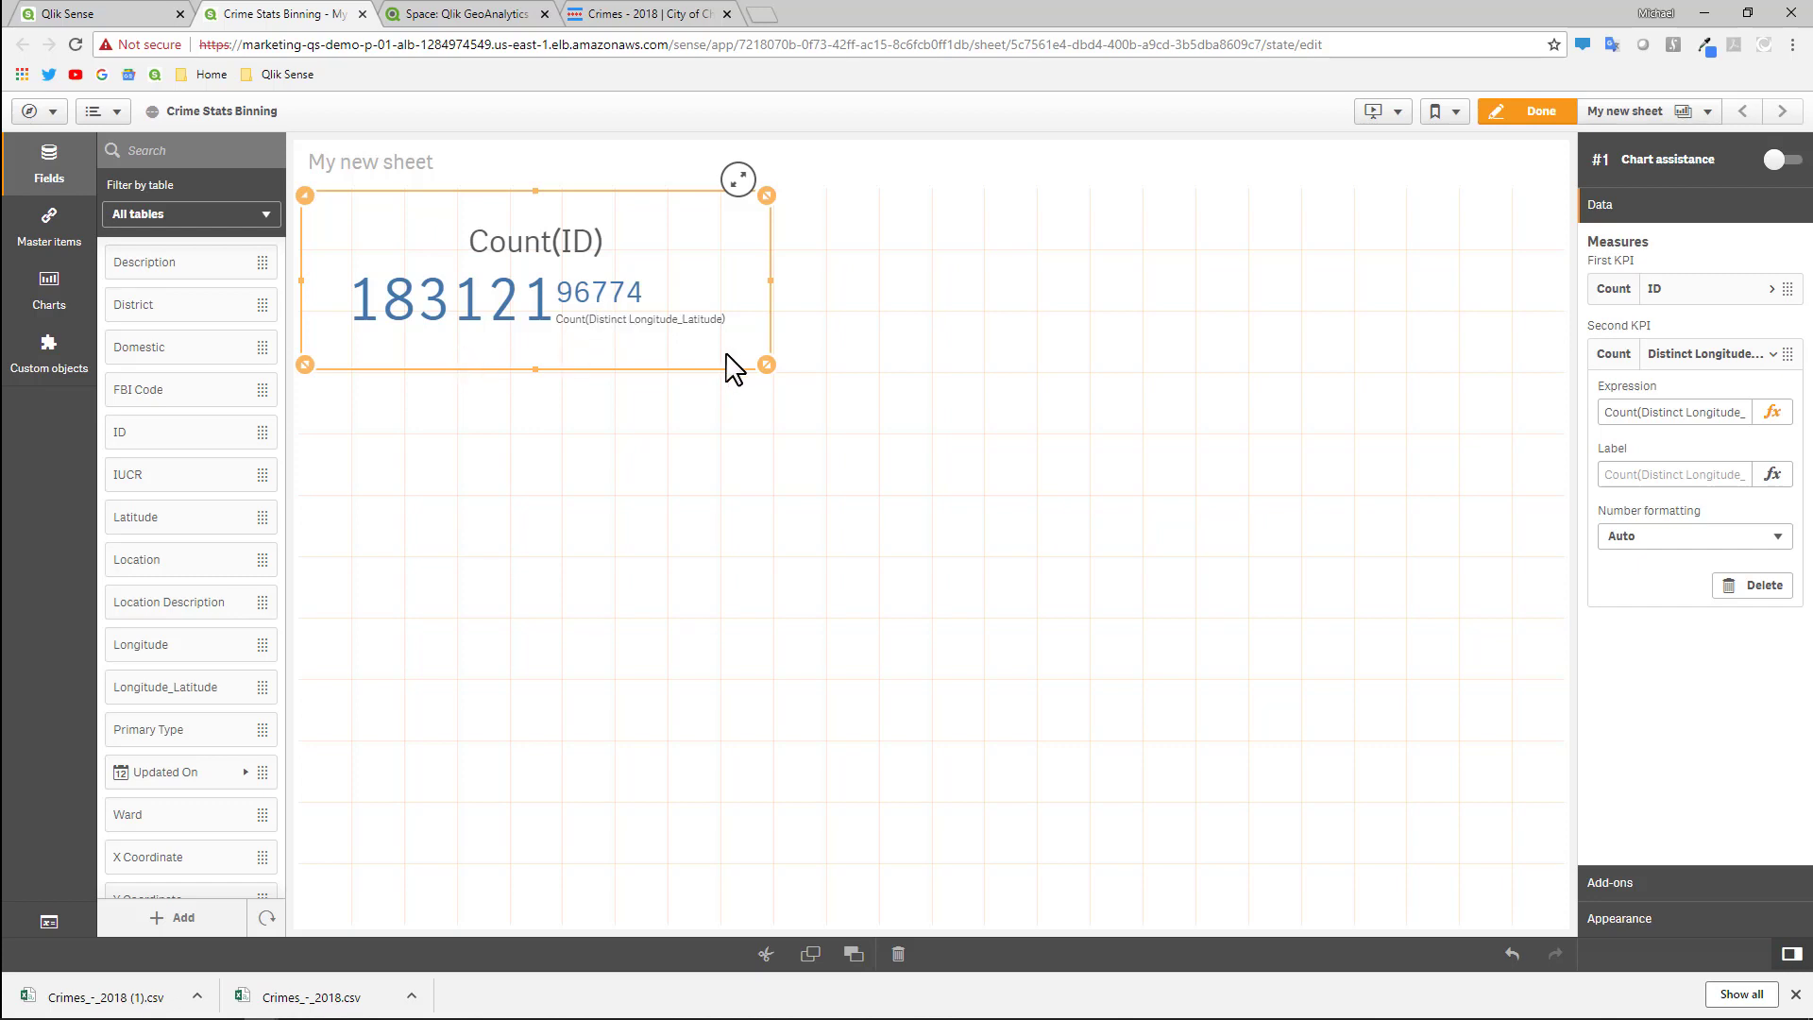
Narrow the KPI and place a bar chart stretched down the sheet beside it.
left_click_drag(766, 365, 663, 366)
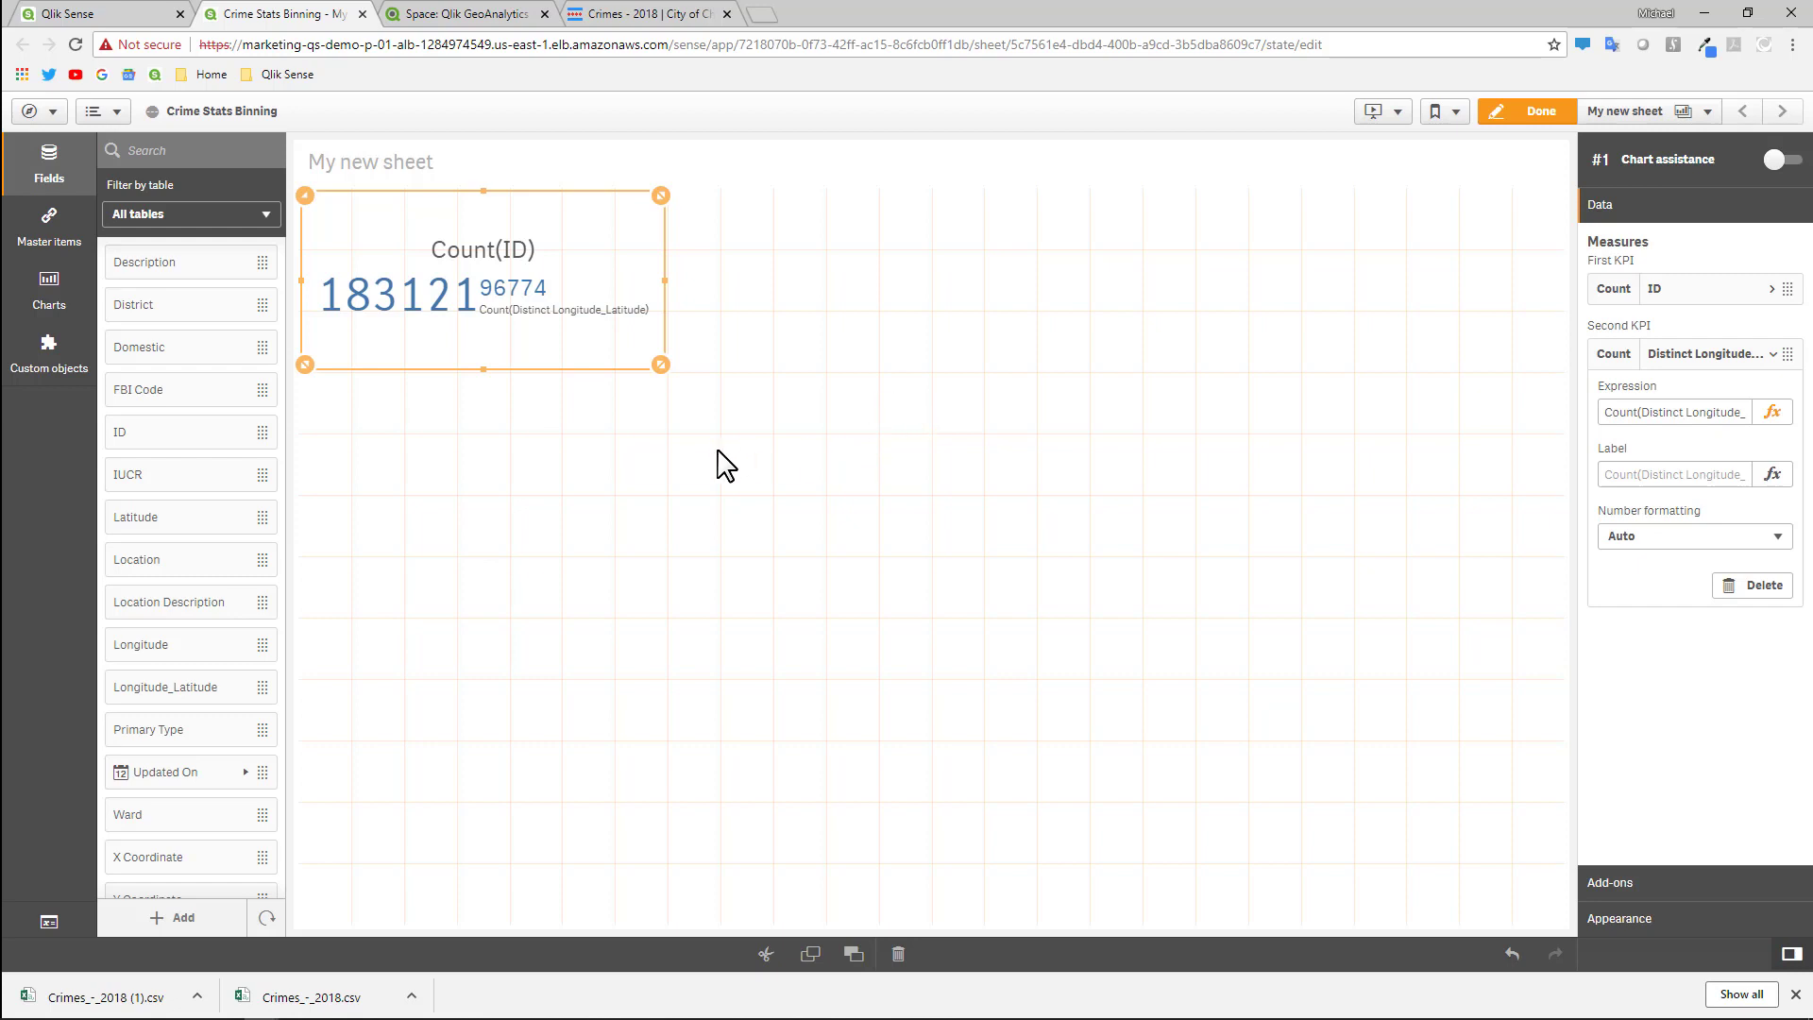
left_click(604, 359)
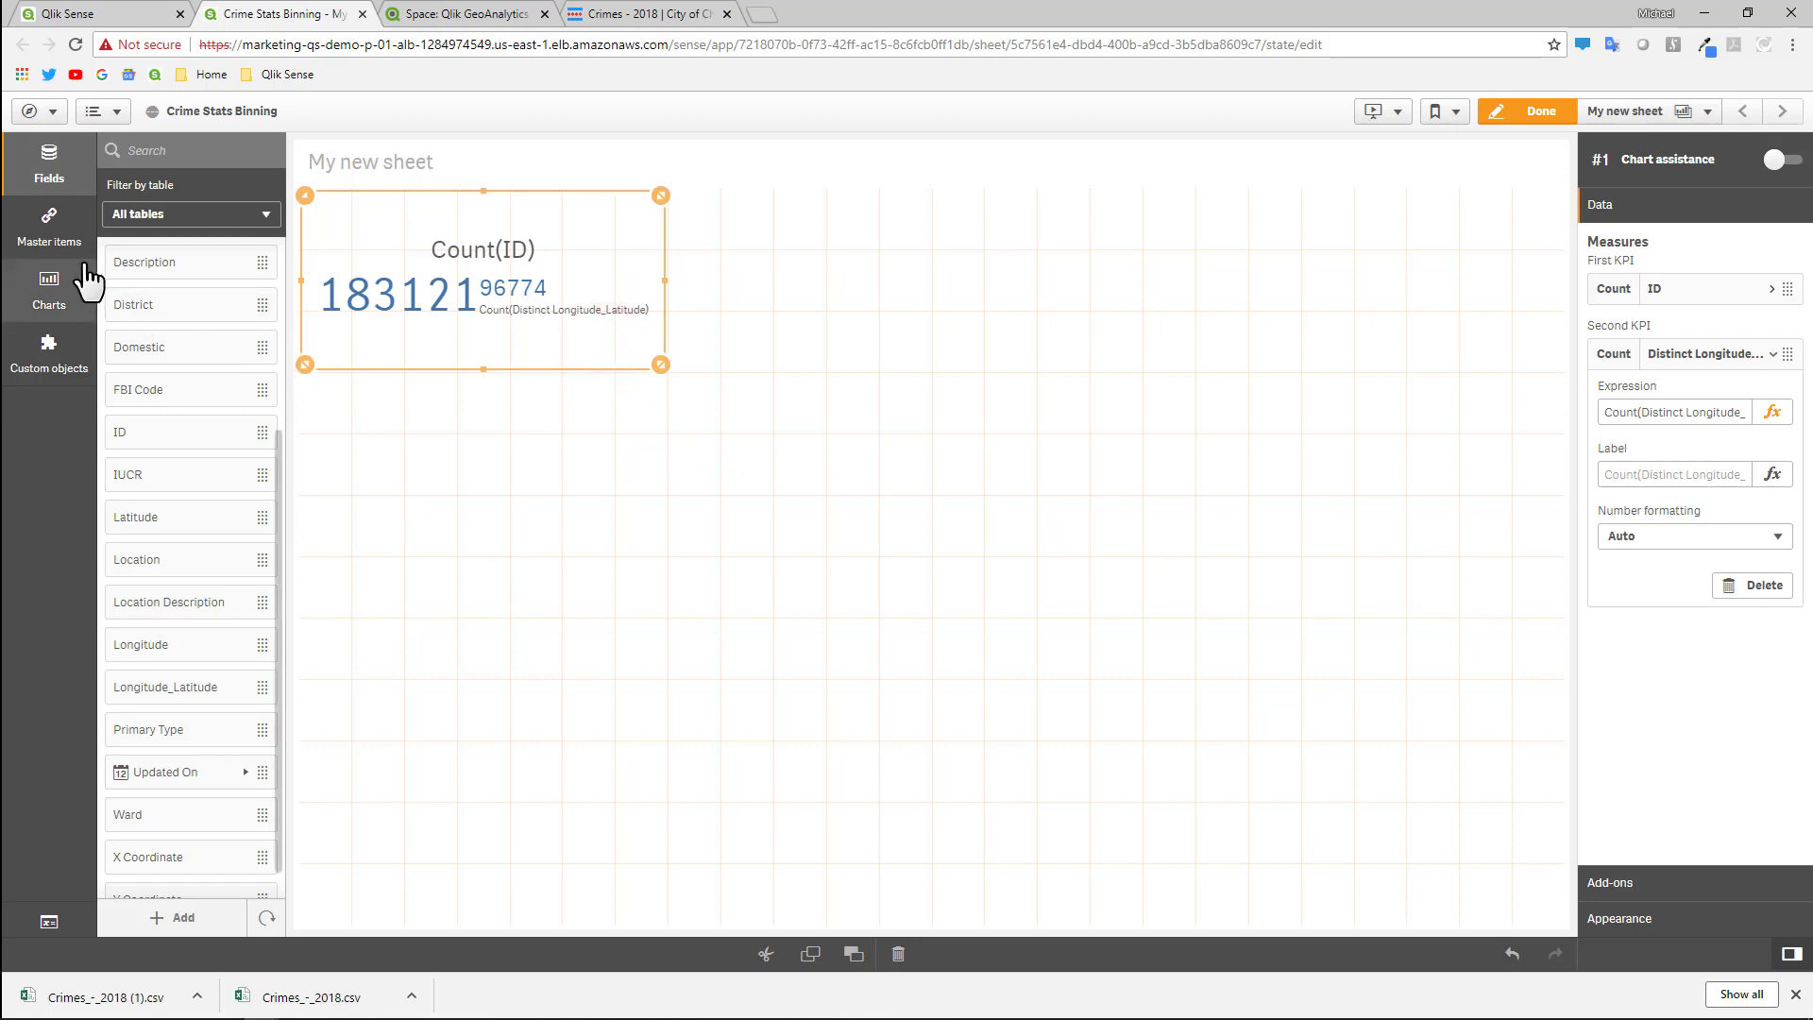
left_click(61, 288)
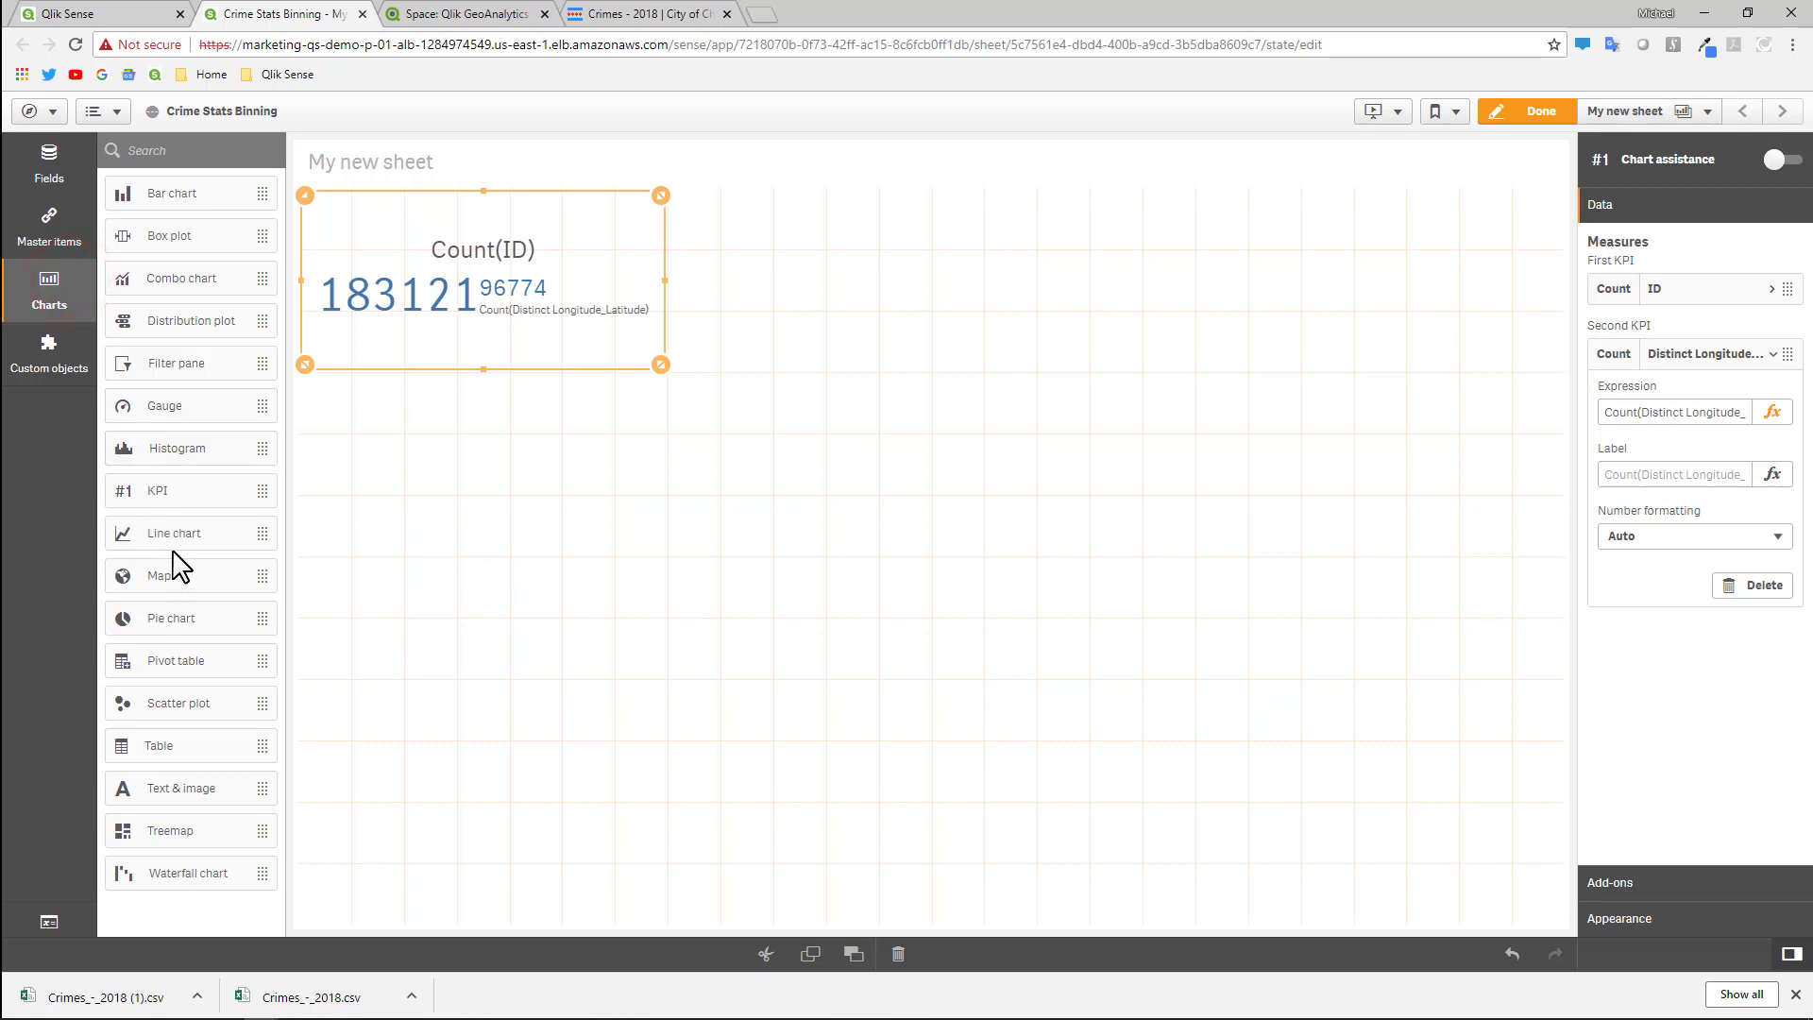
left_click_drag(215, 187, 1244, 312)
left_click_drag(1558, 365, 1560, 917)
Give the bar chart dimension Primary Type and measure Count(ID).
left_click(1137, 565)
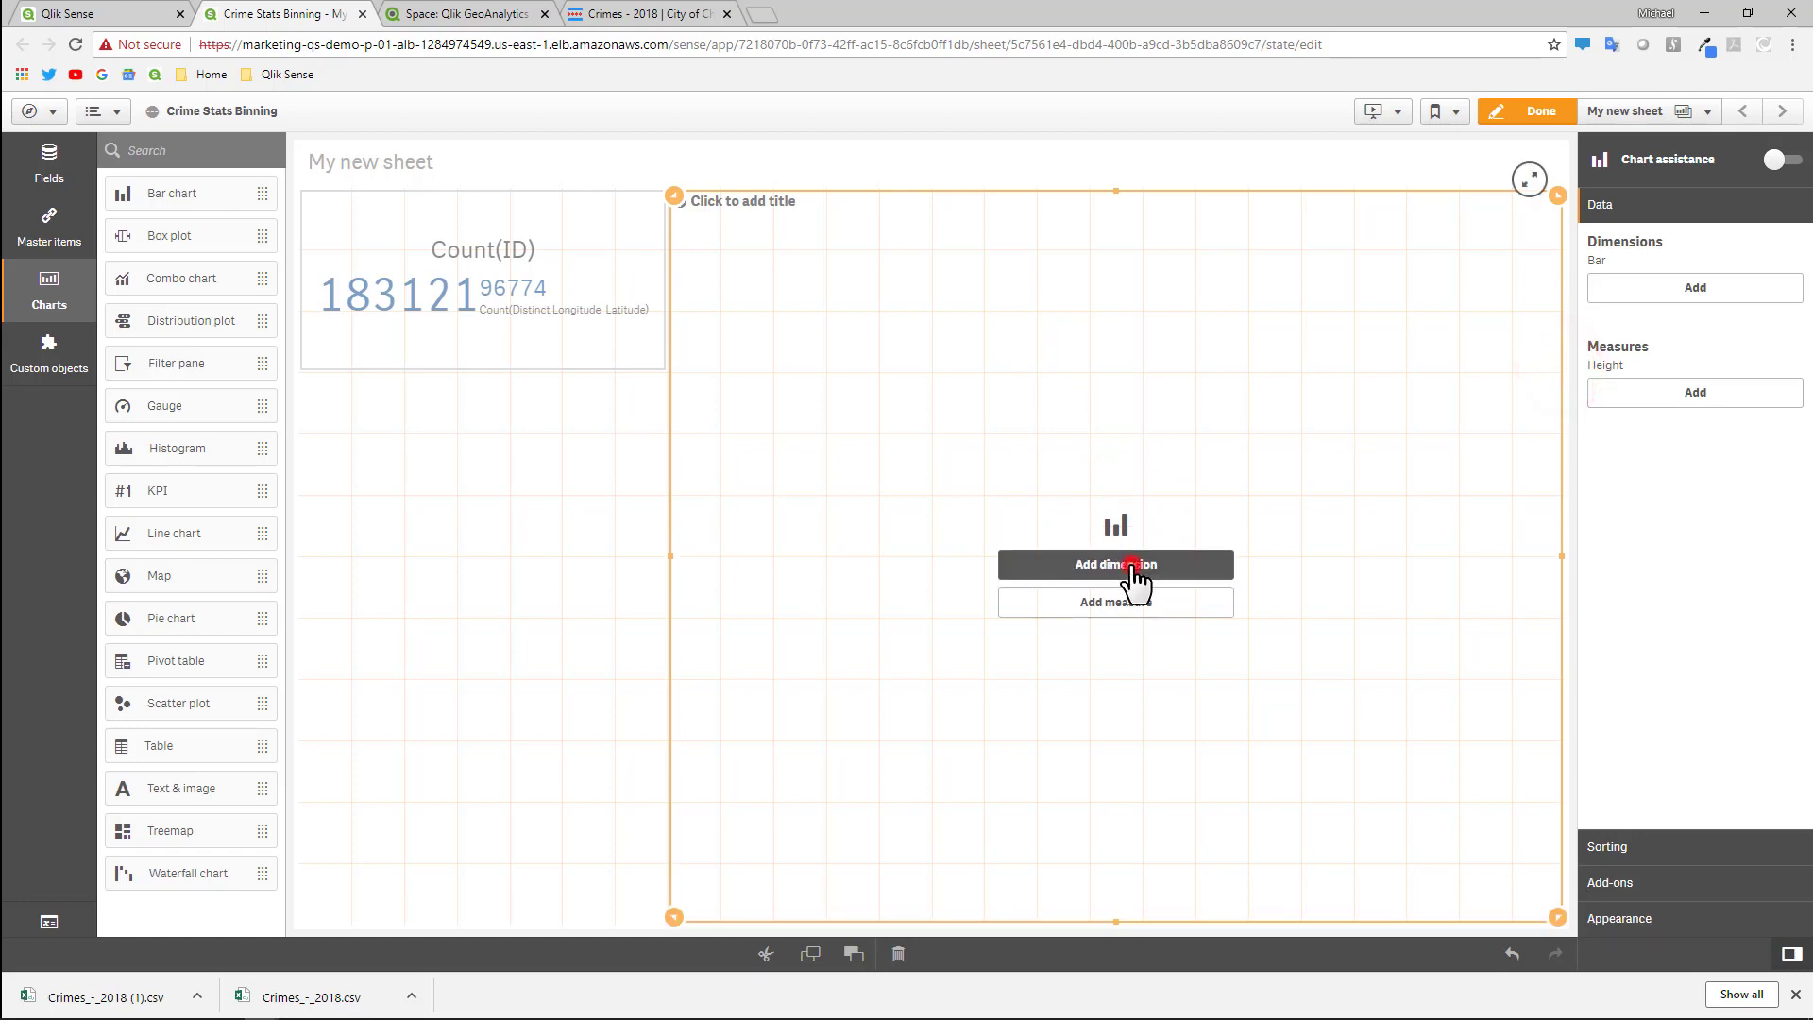
type("pr")
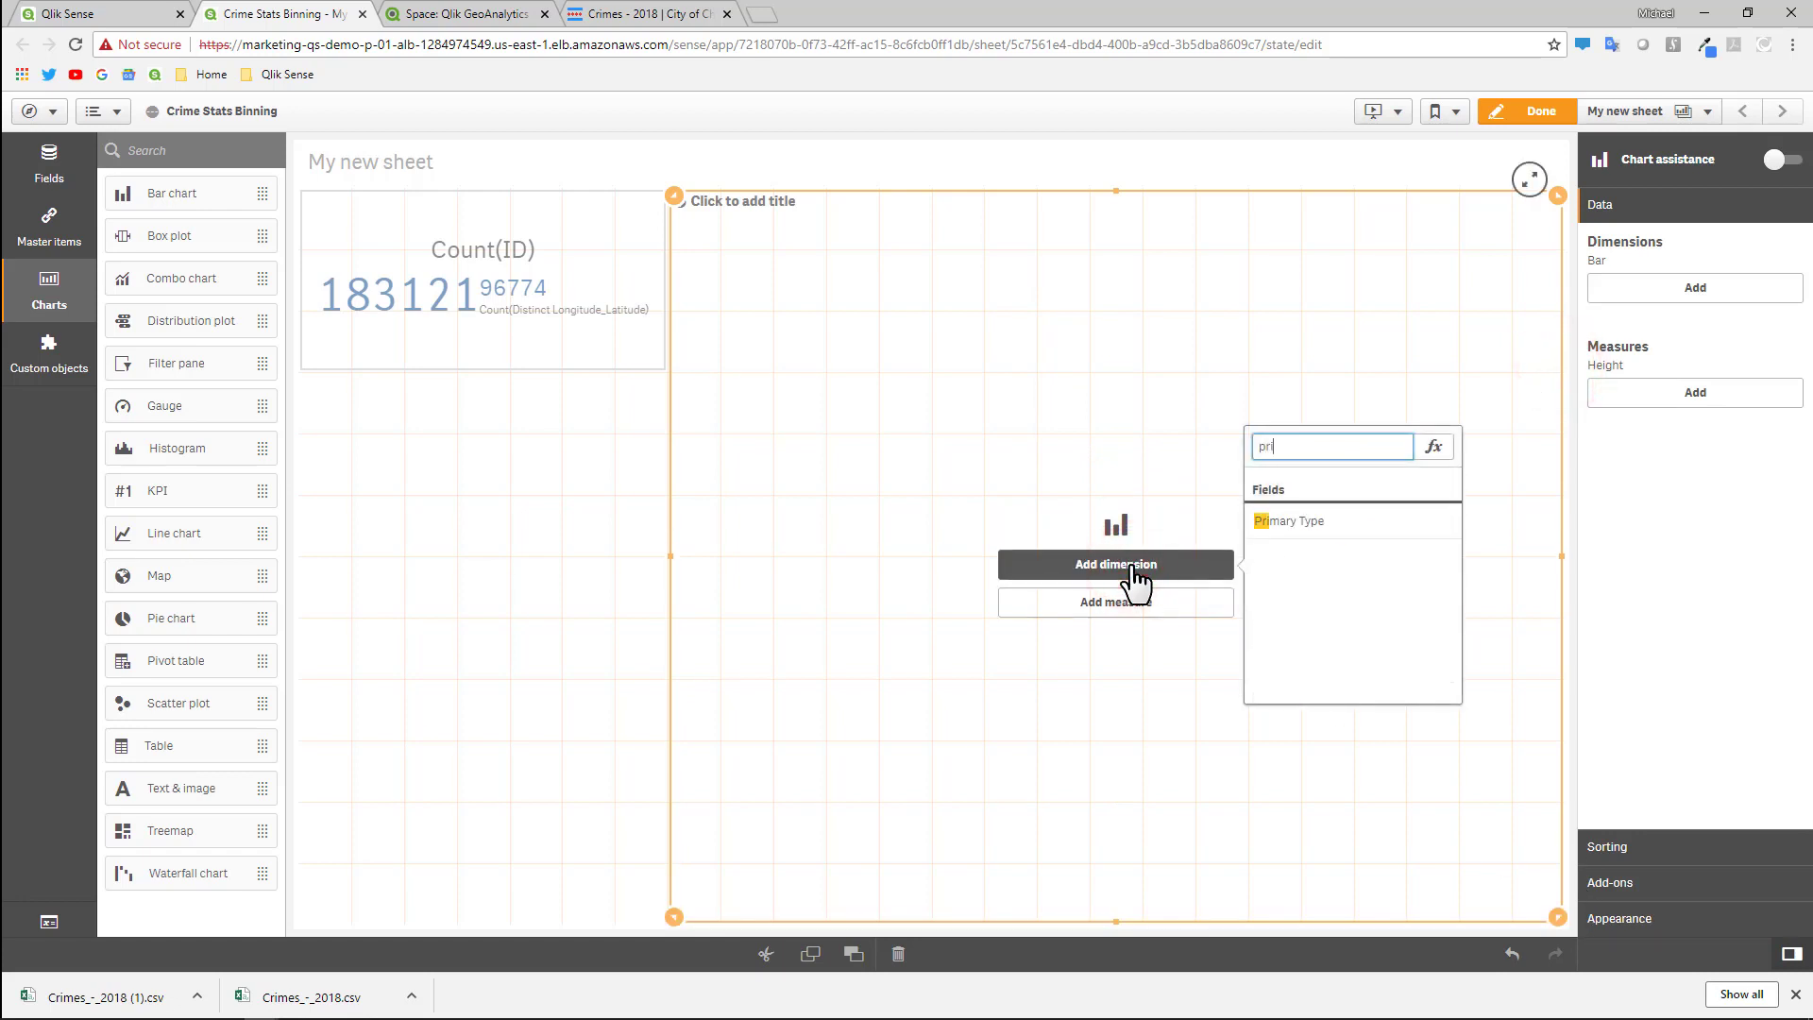
type("i")
left_click(1277, 520)
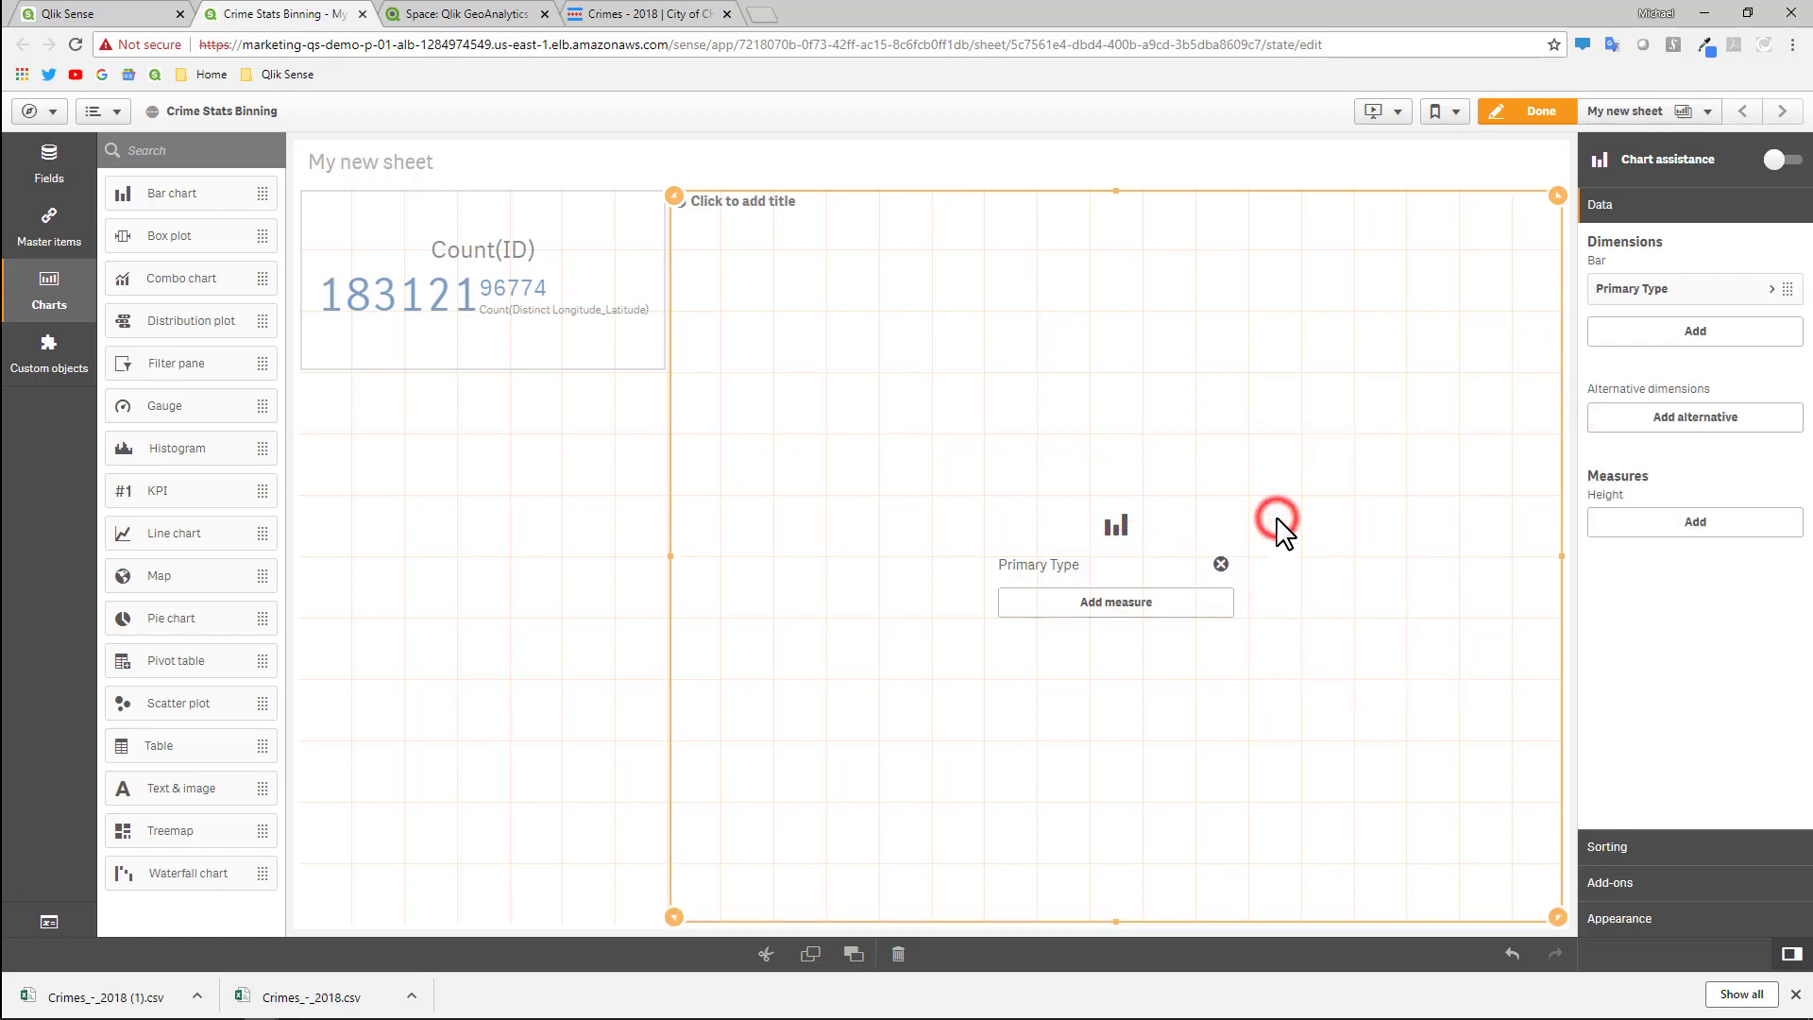
left_click(1183, 614)
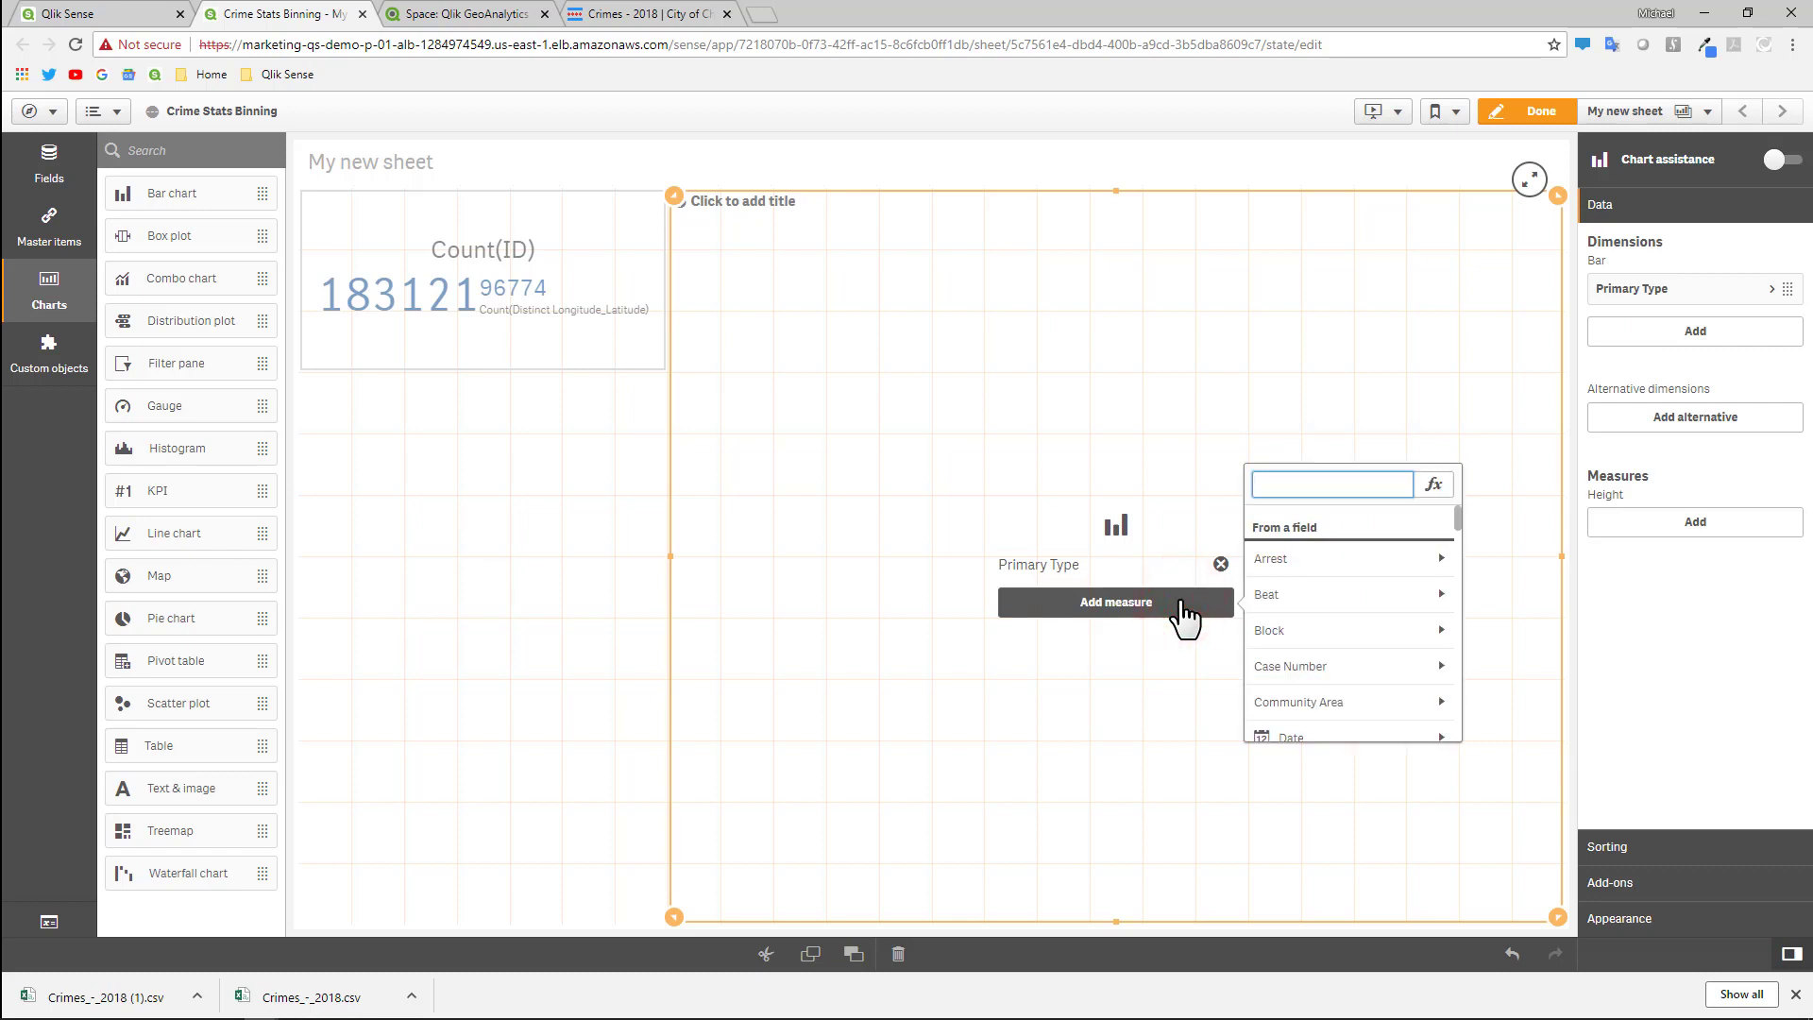
type("co")
key("BackSpace")
key("BackSpace")
type("id")
left_click(1279, 564)
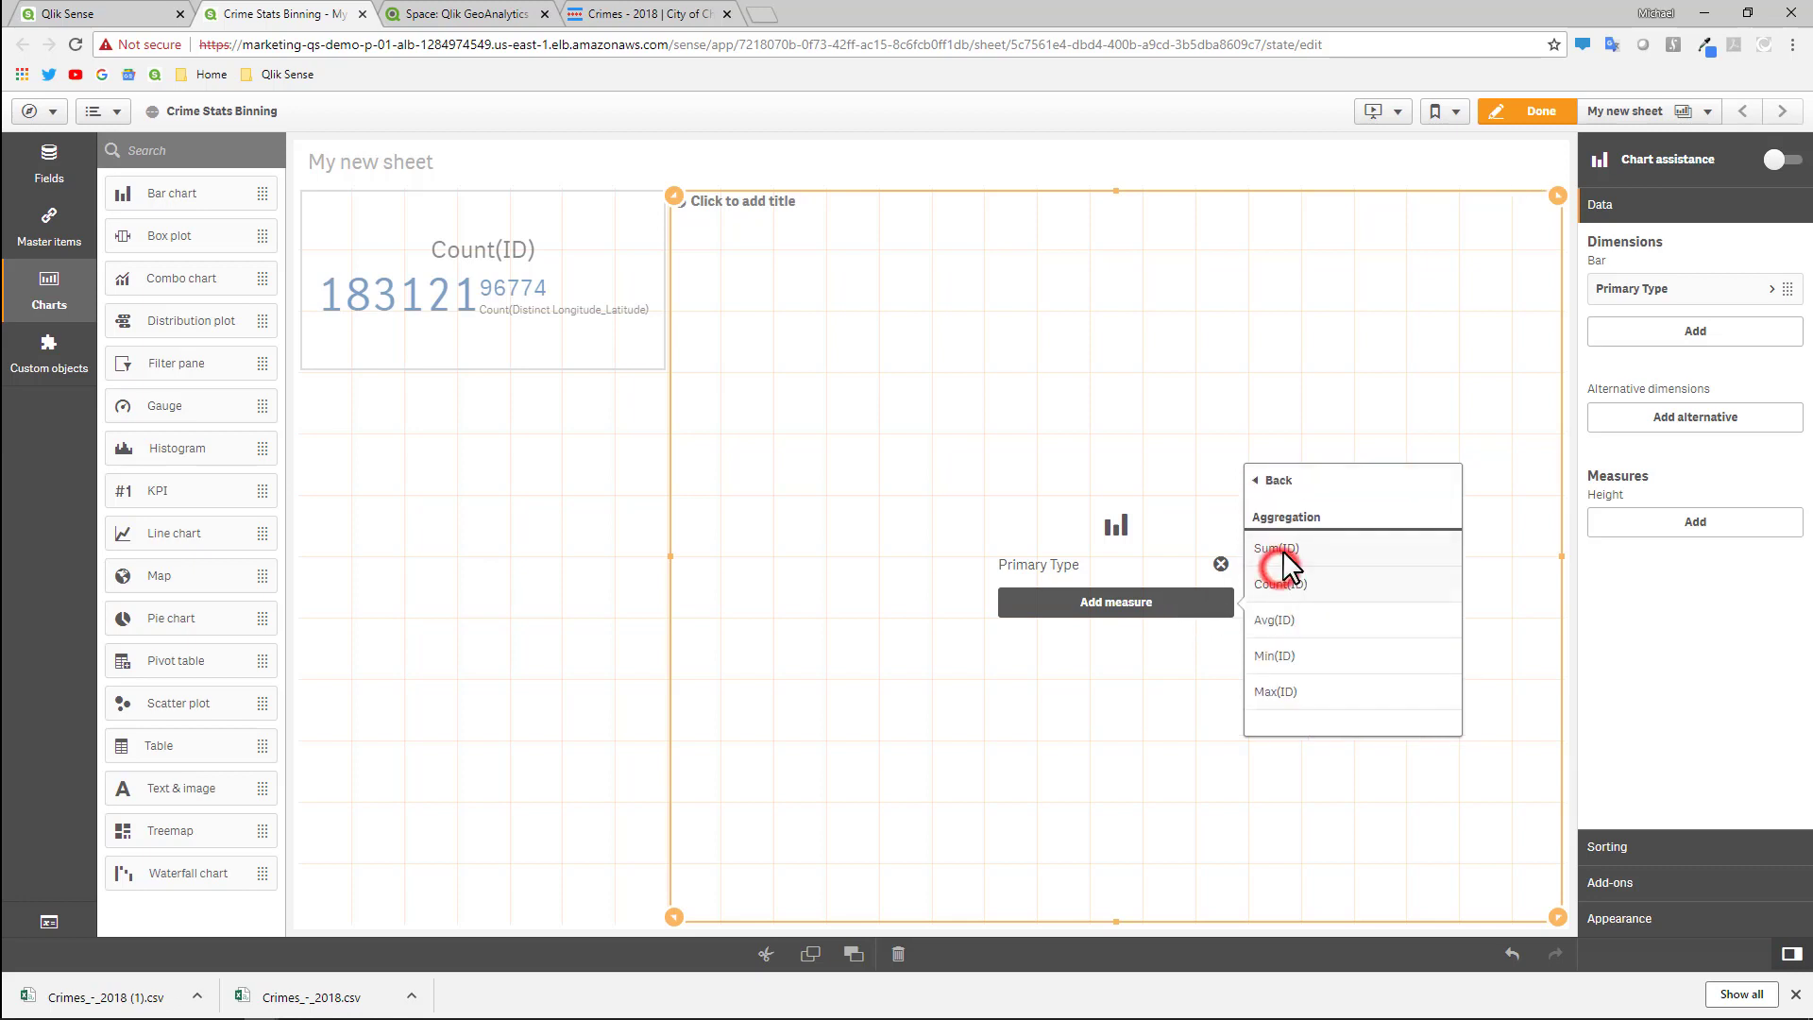
left_click(1286, 584)
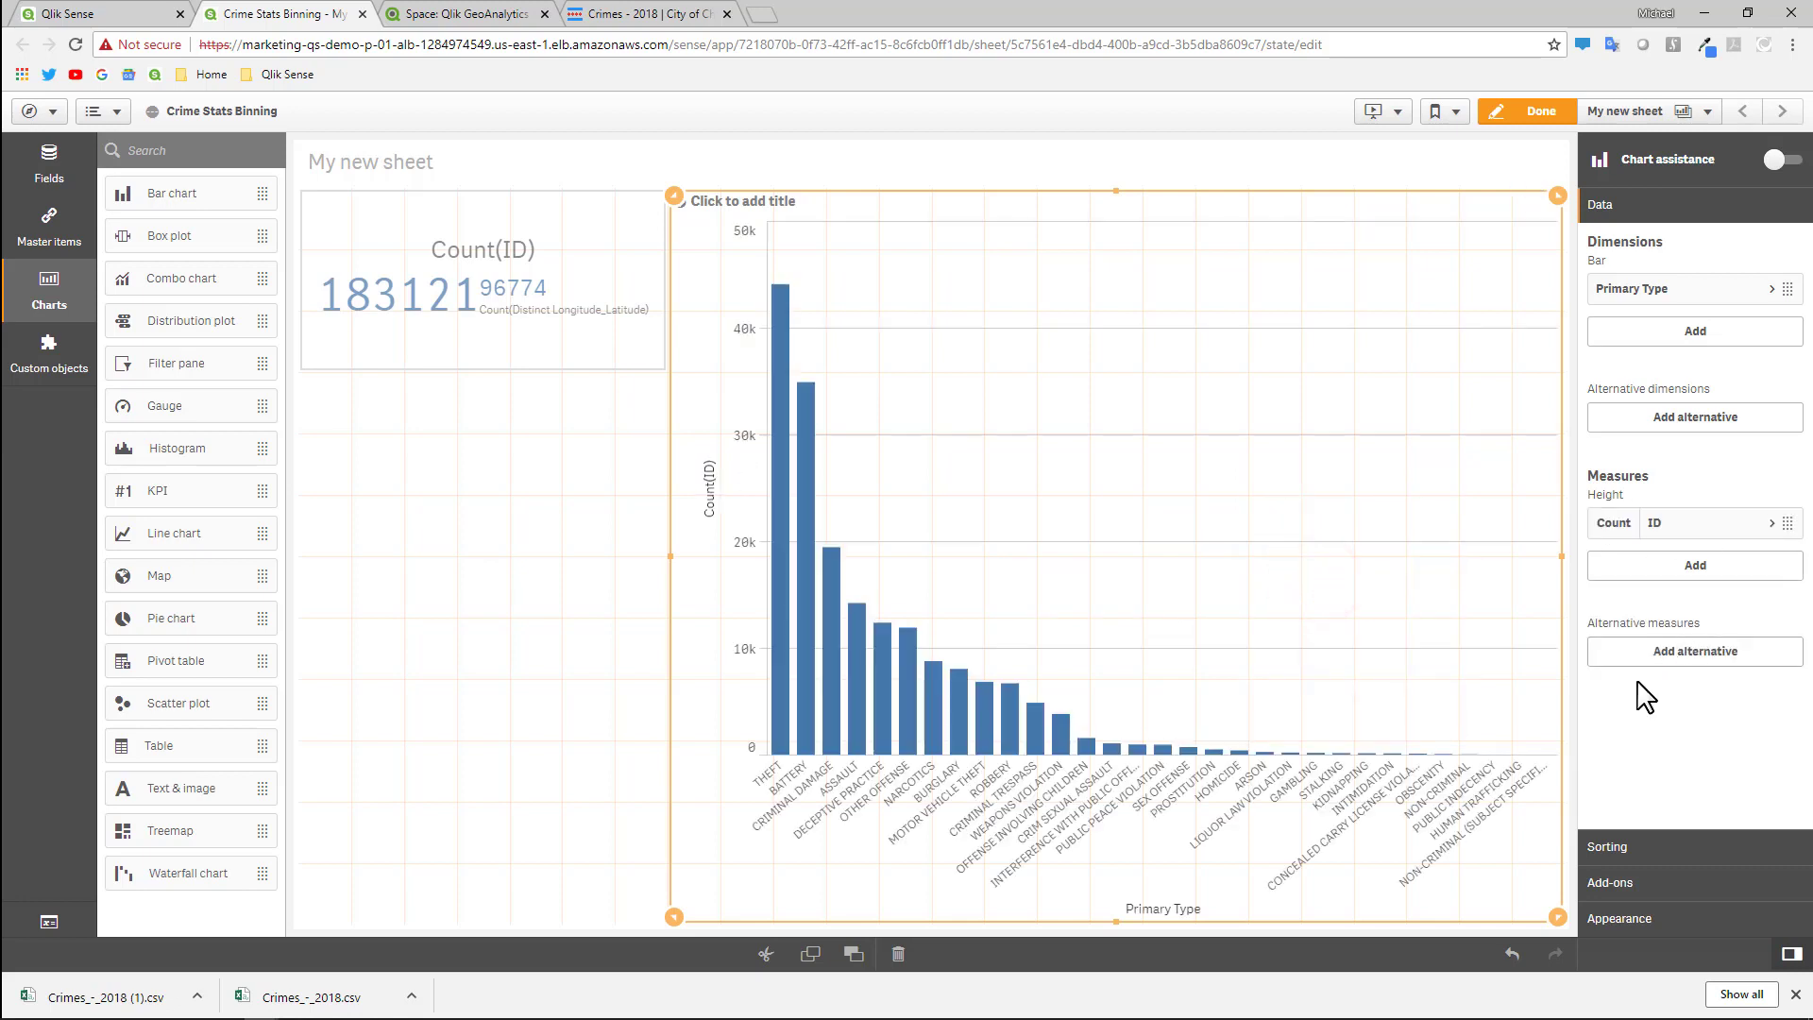
Make the bars horizontal, keep the chart on the right half, and enlarge the KPI.
left_click(1671, 930)
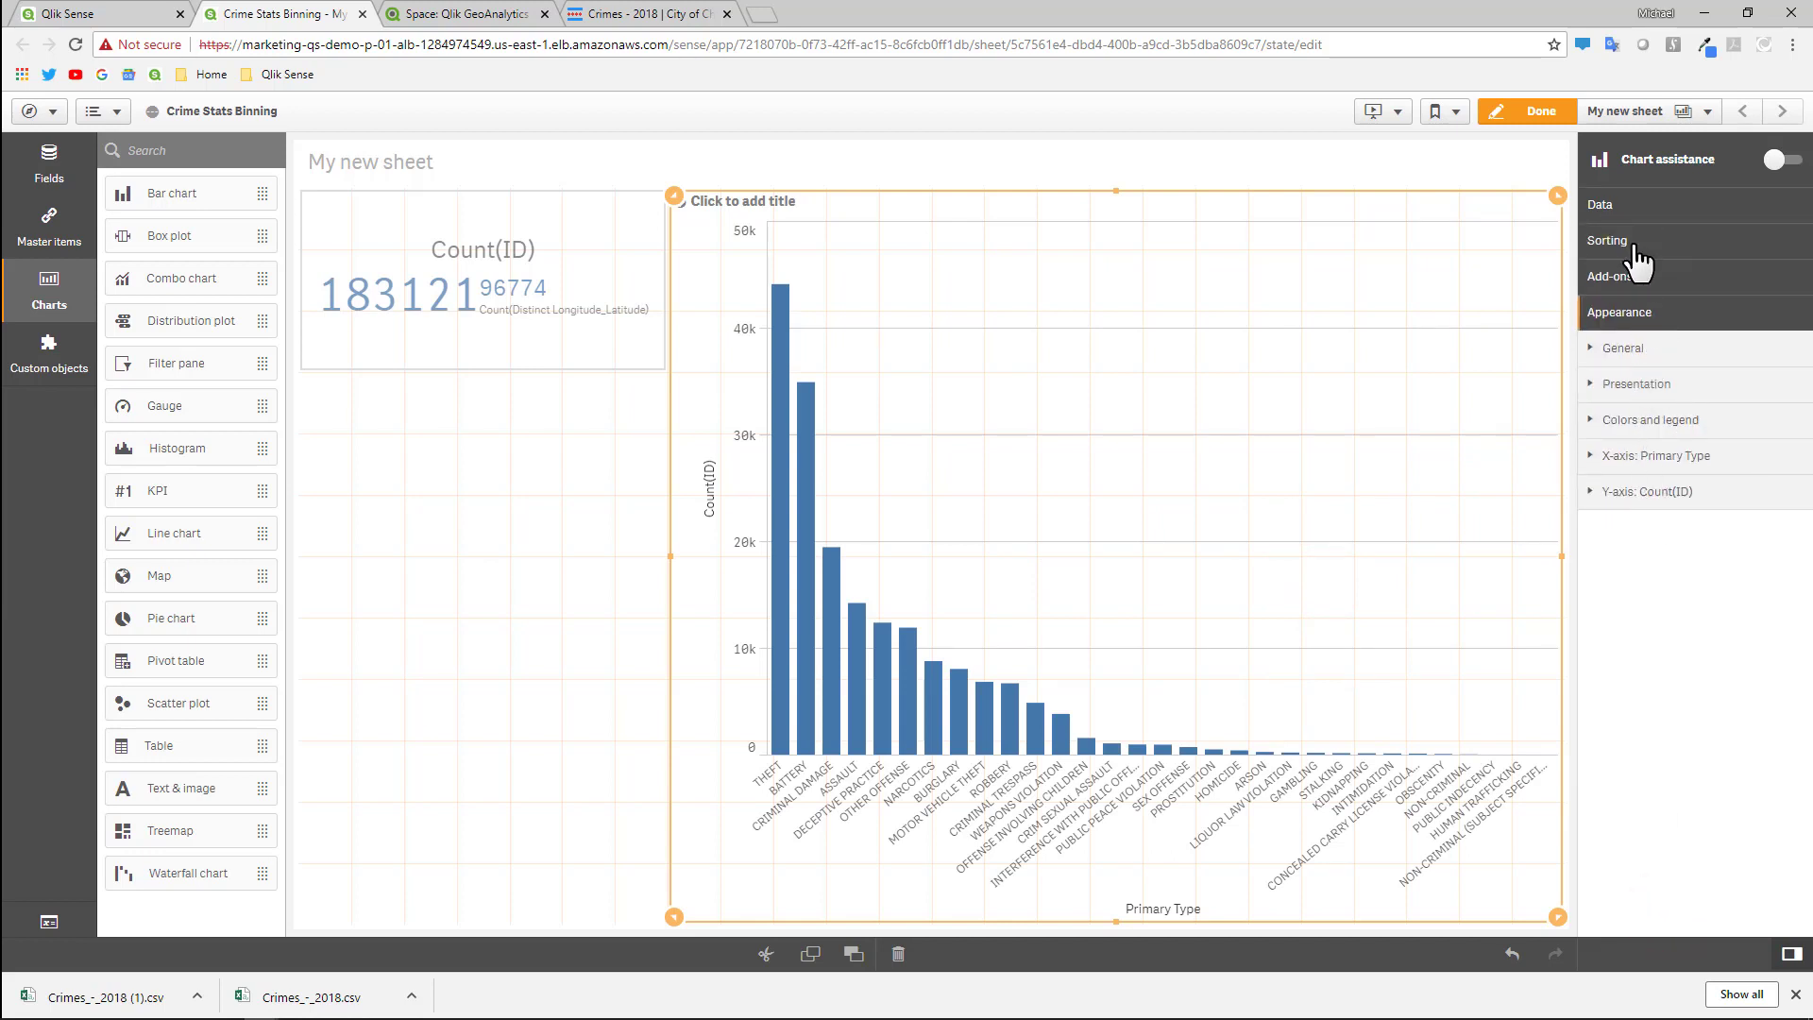
left_click(1637, 382)
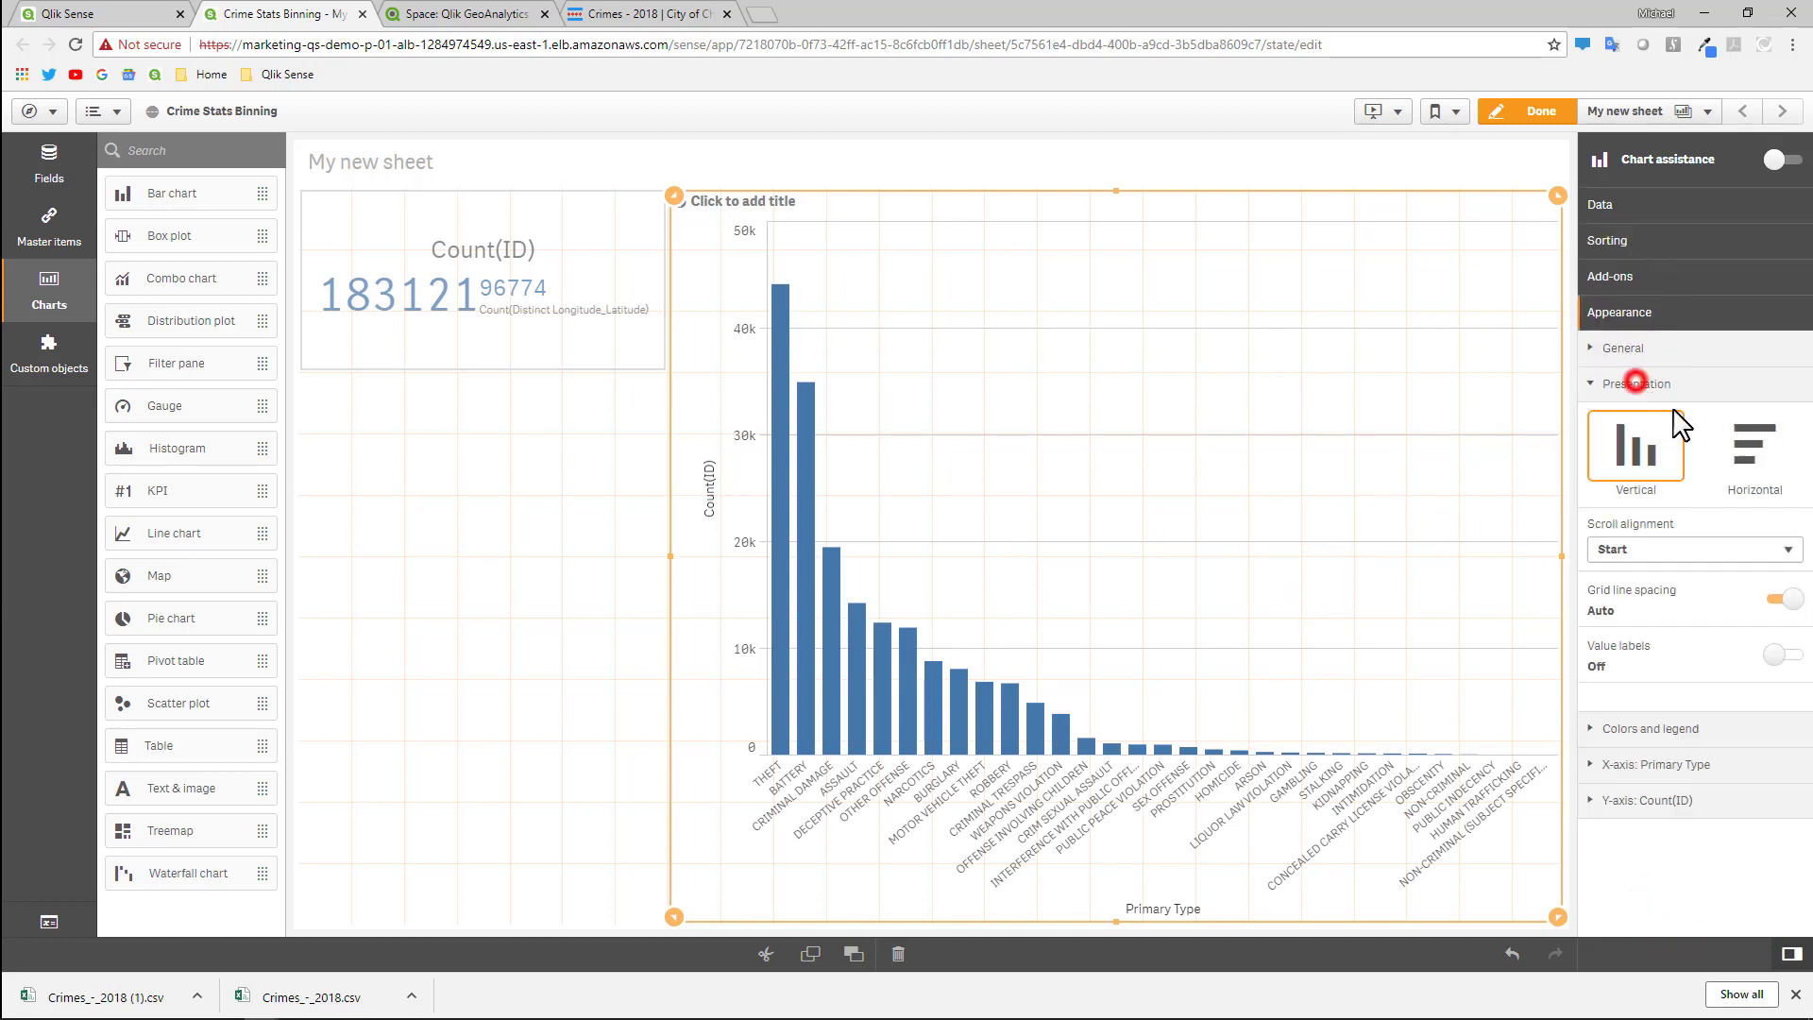
left_click(1755, 477)
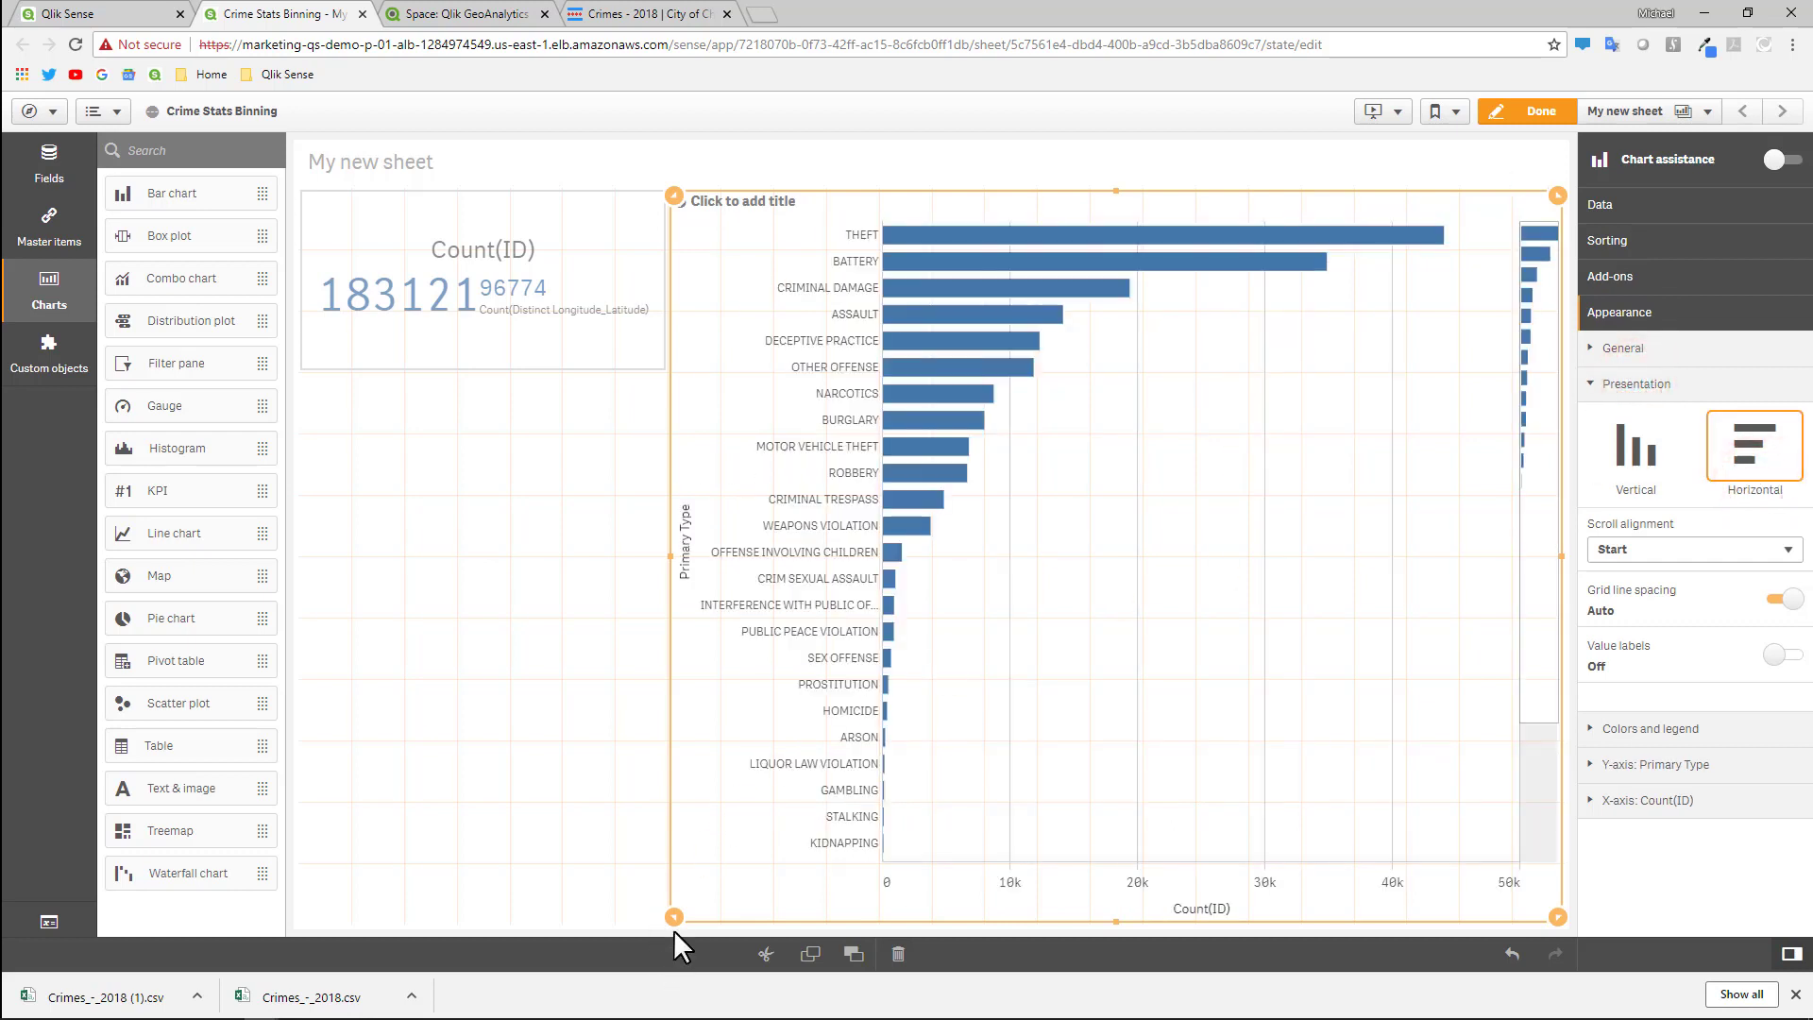
left_click_drag(674, 917, 1044, 915)
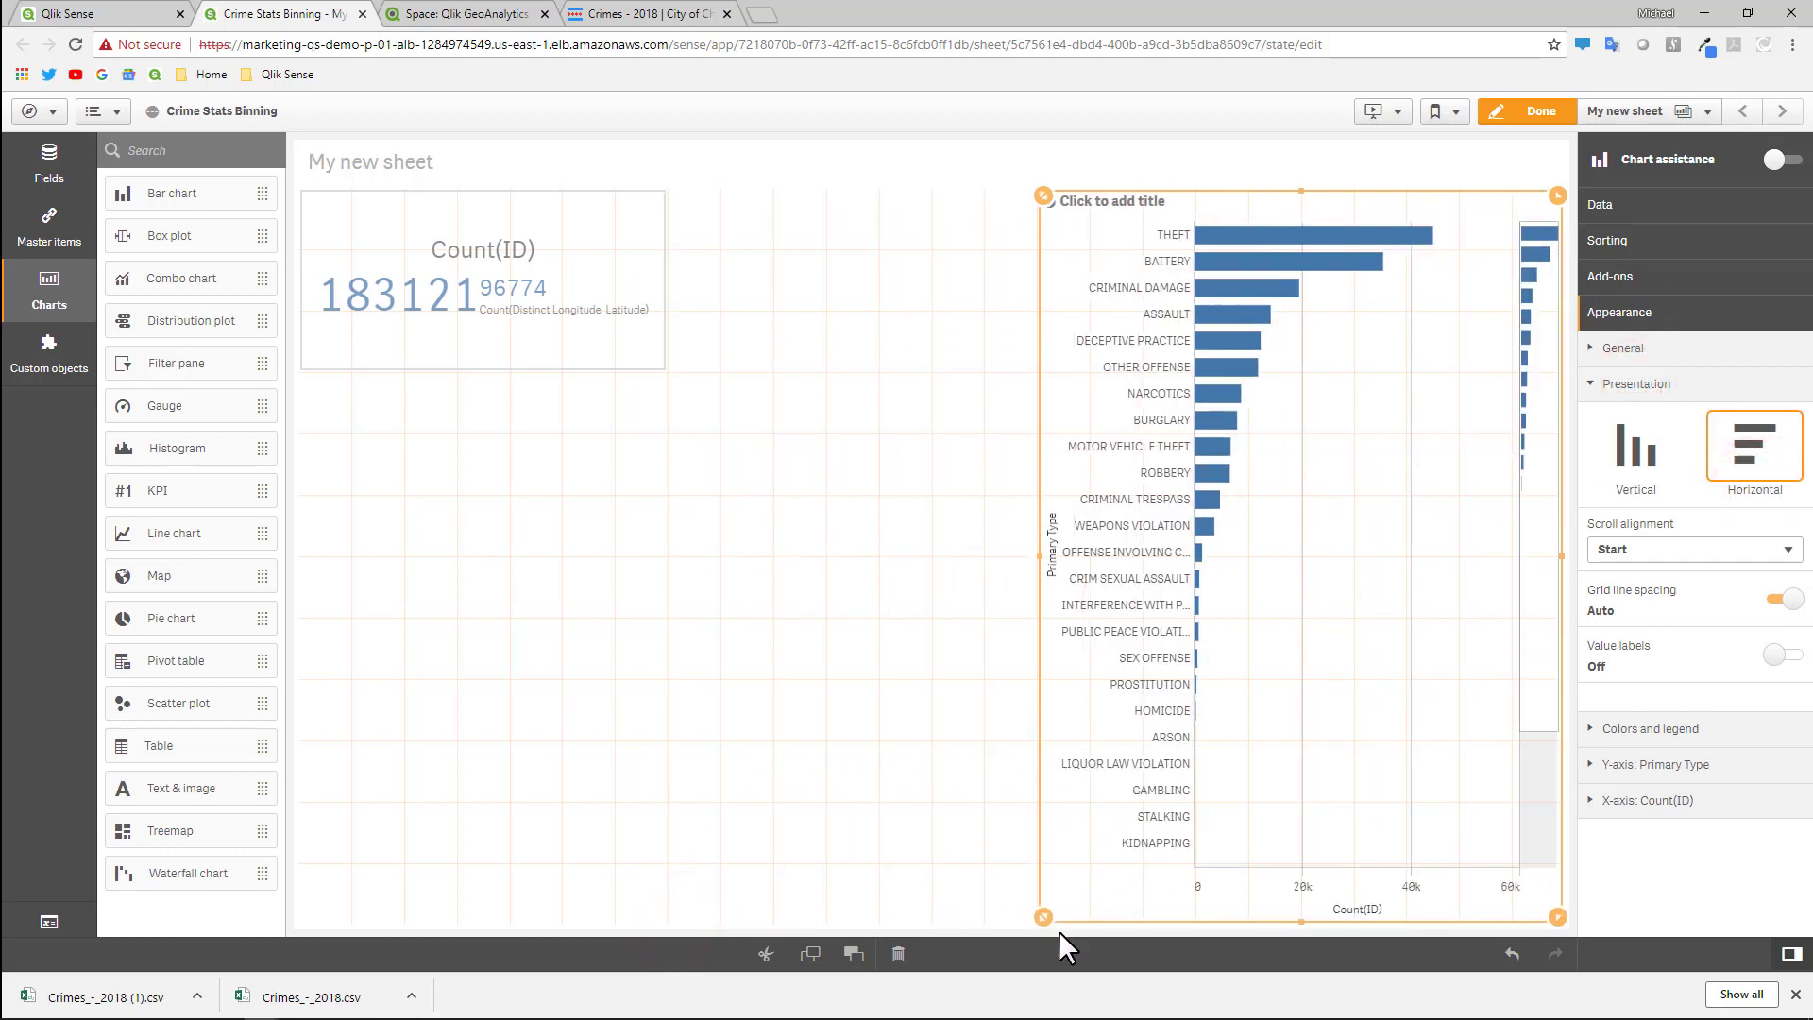
left_click_drag(660, 364, 1024, 343)
left_click_drag(304, 304, 306, 347)
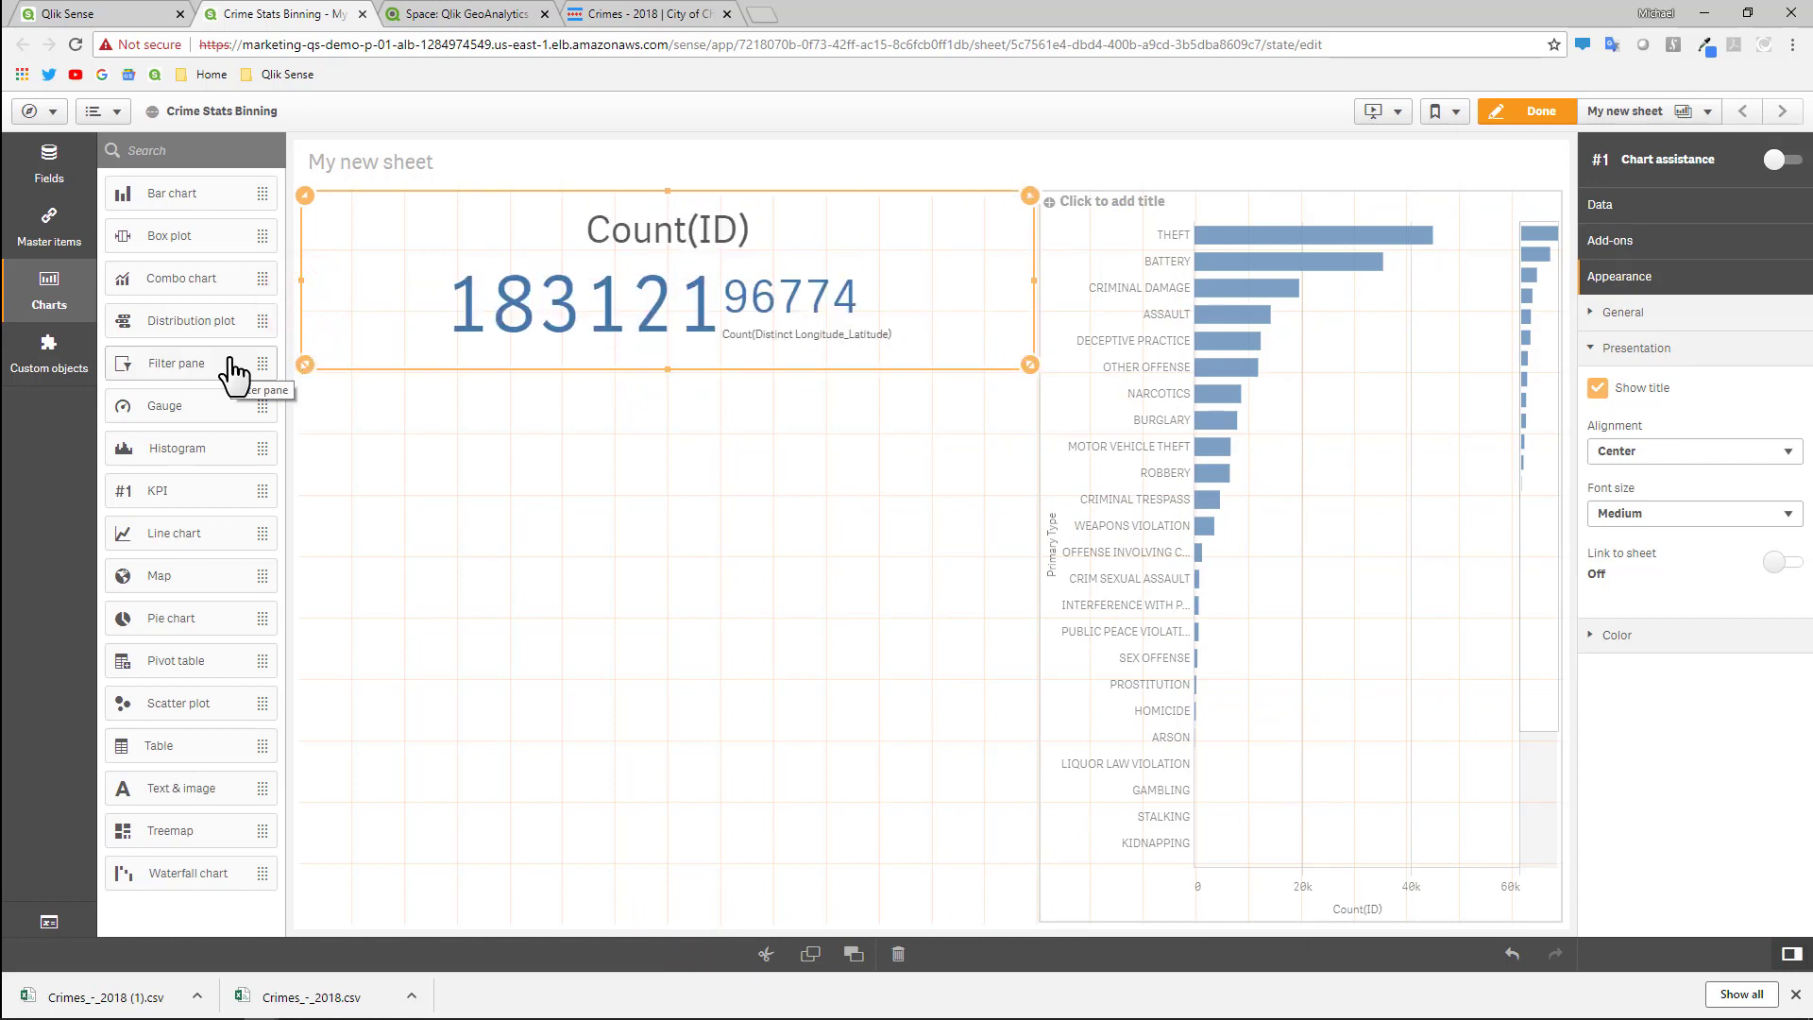
Place a GeoAnalytics Map below the KPI and add a GeoAnalytics Bubble Layer above it.
left_click(53, 344)
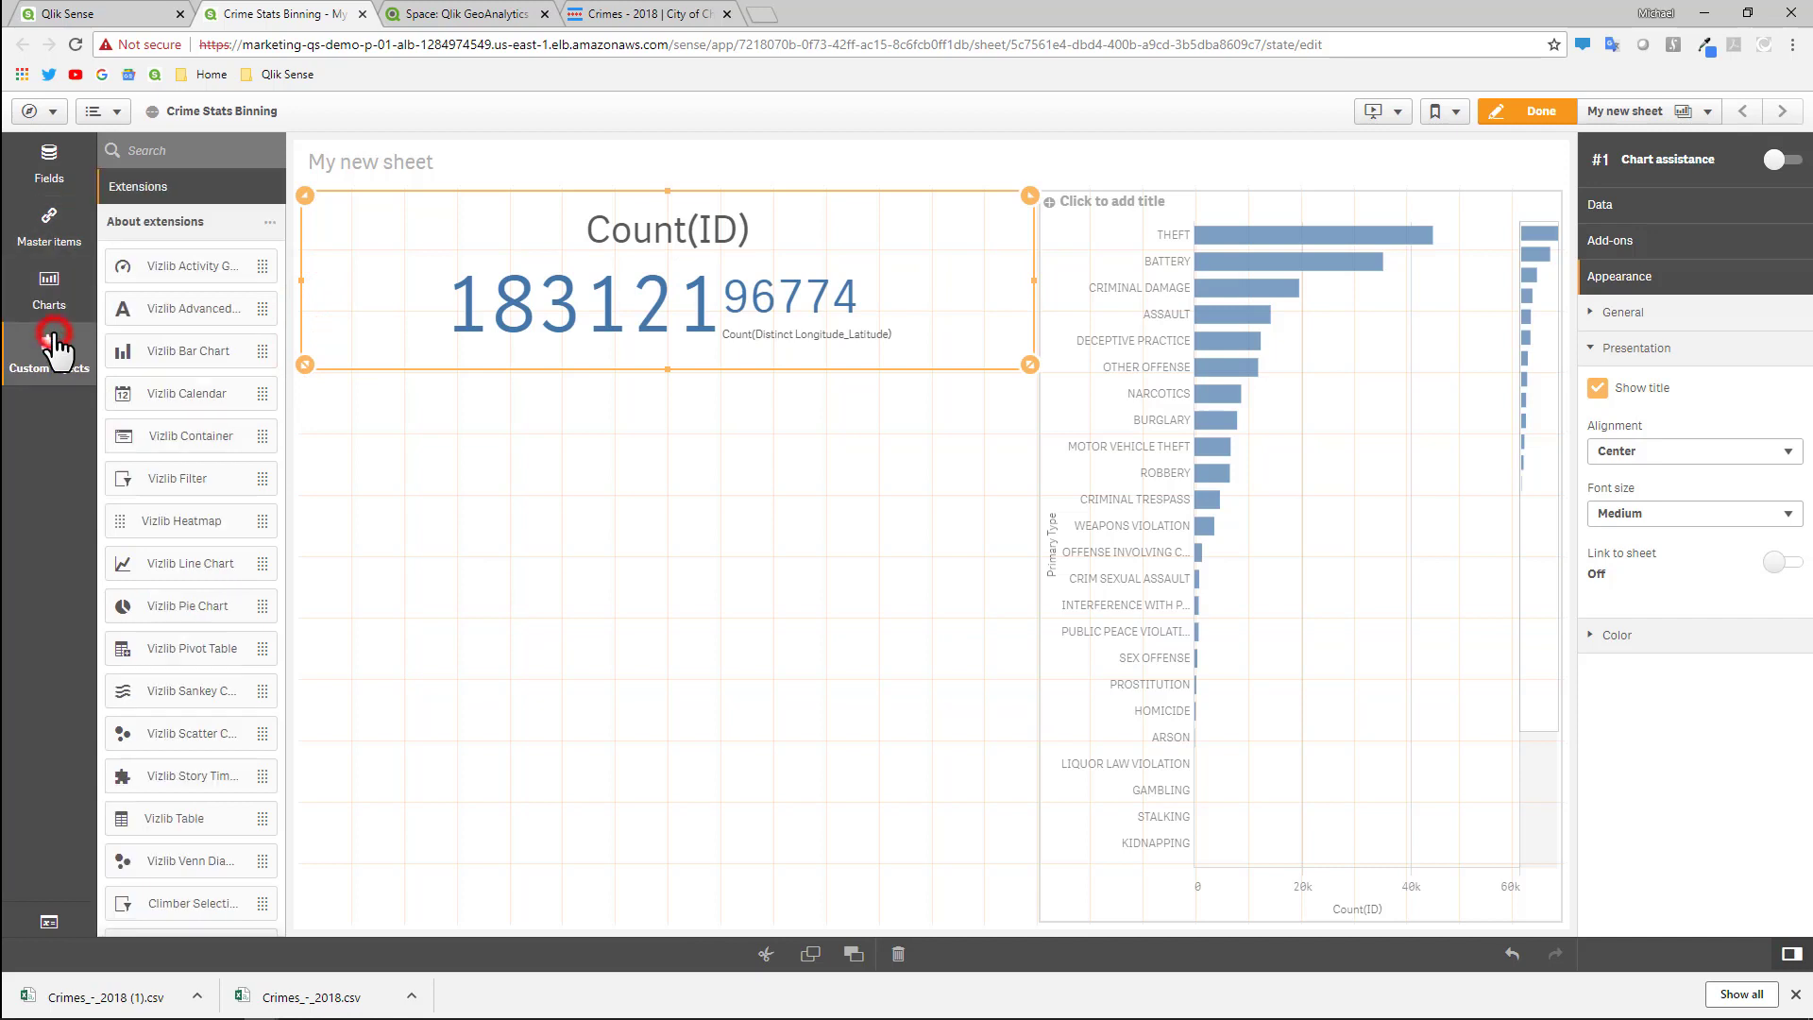
scroll(161, 477, "down", 3)
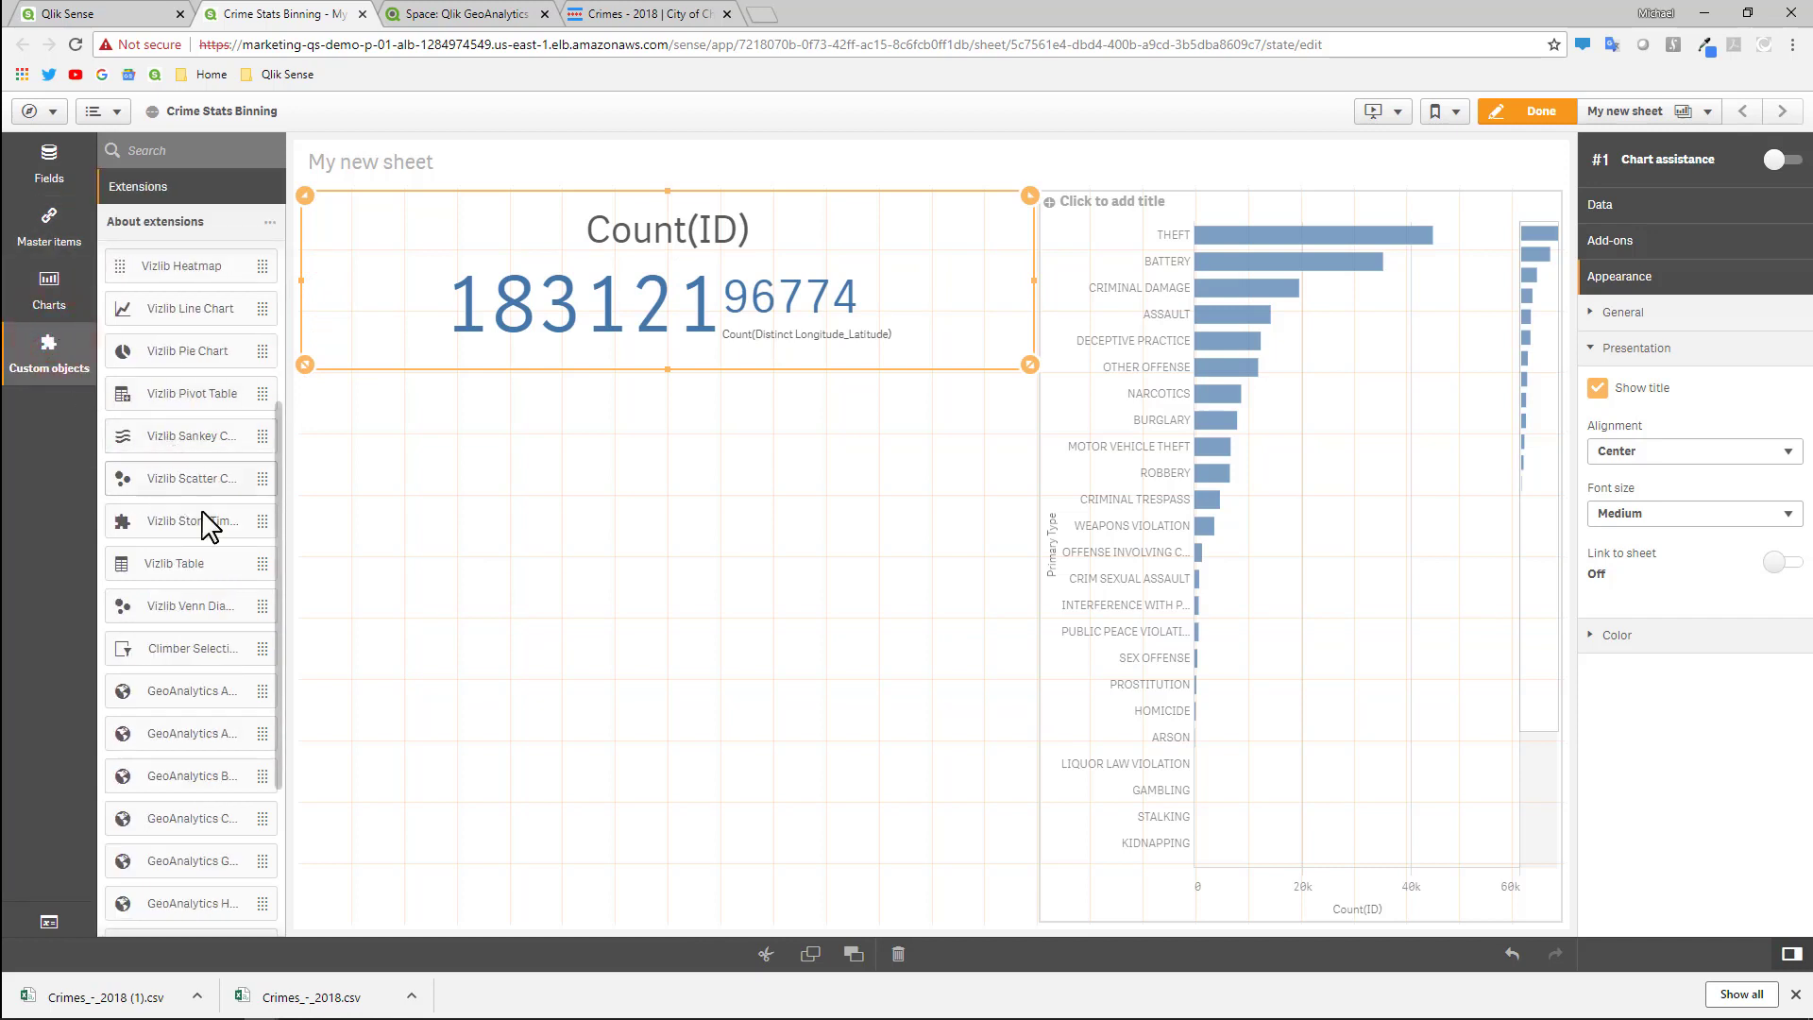
scroll(231, 728, "down", 3)
scroll(226, 810, "down", 1)
left_click_drag(221, 688, 696, 680)
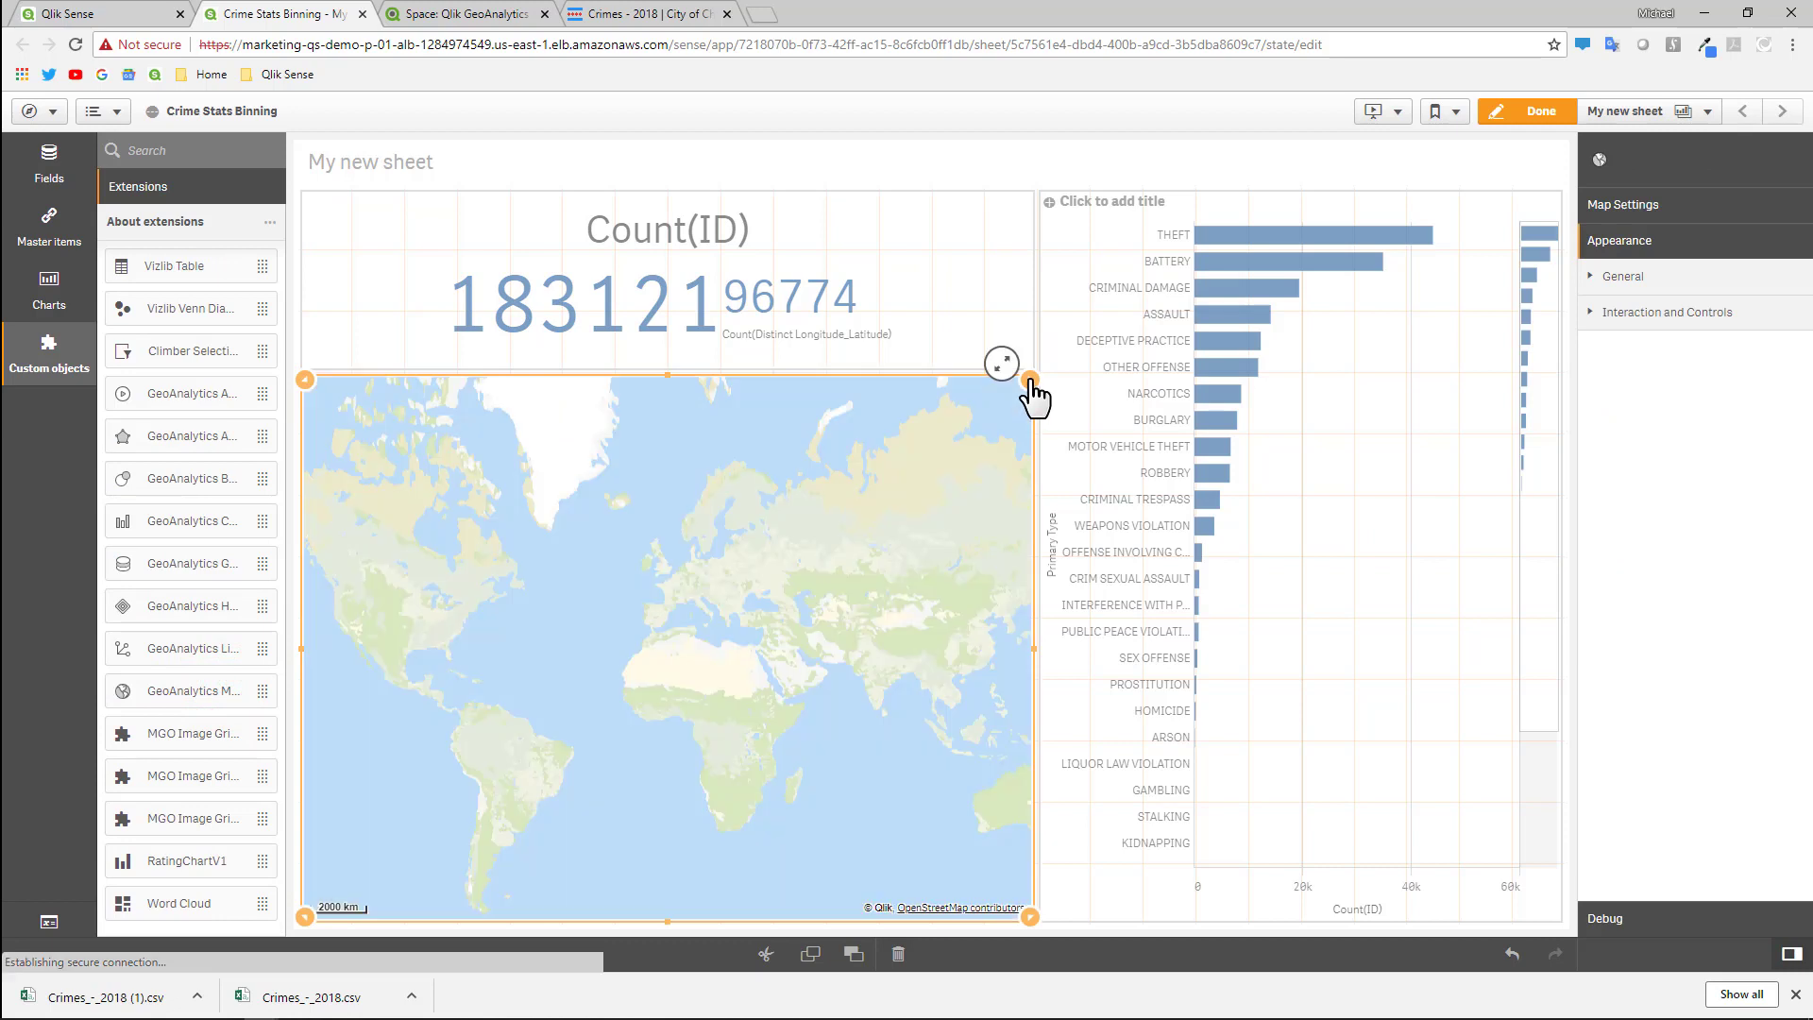
left_click_drag(1030, 379, 1034, 500)
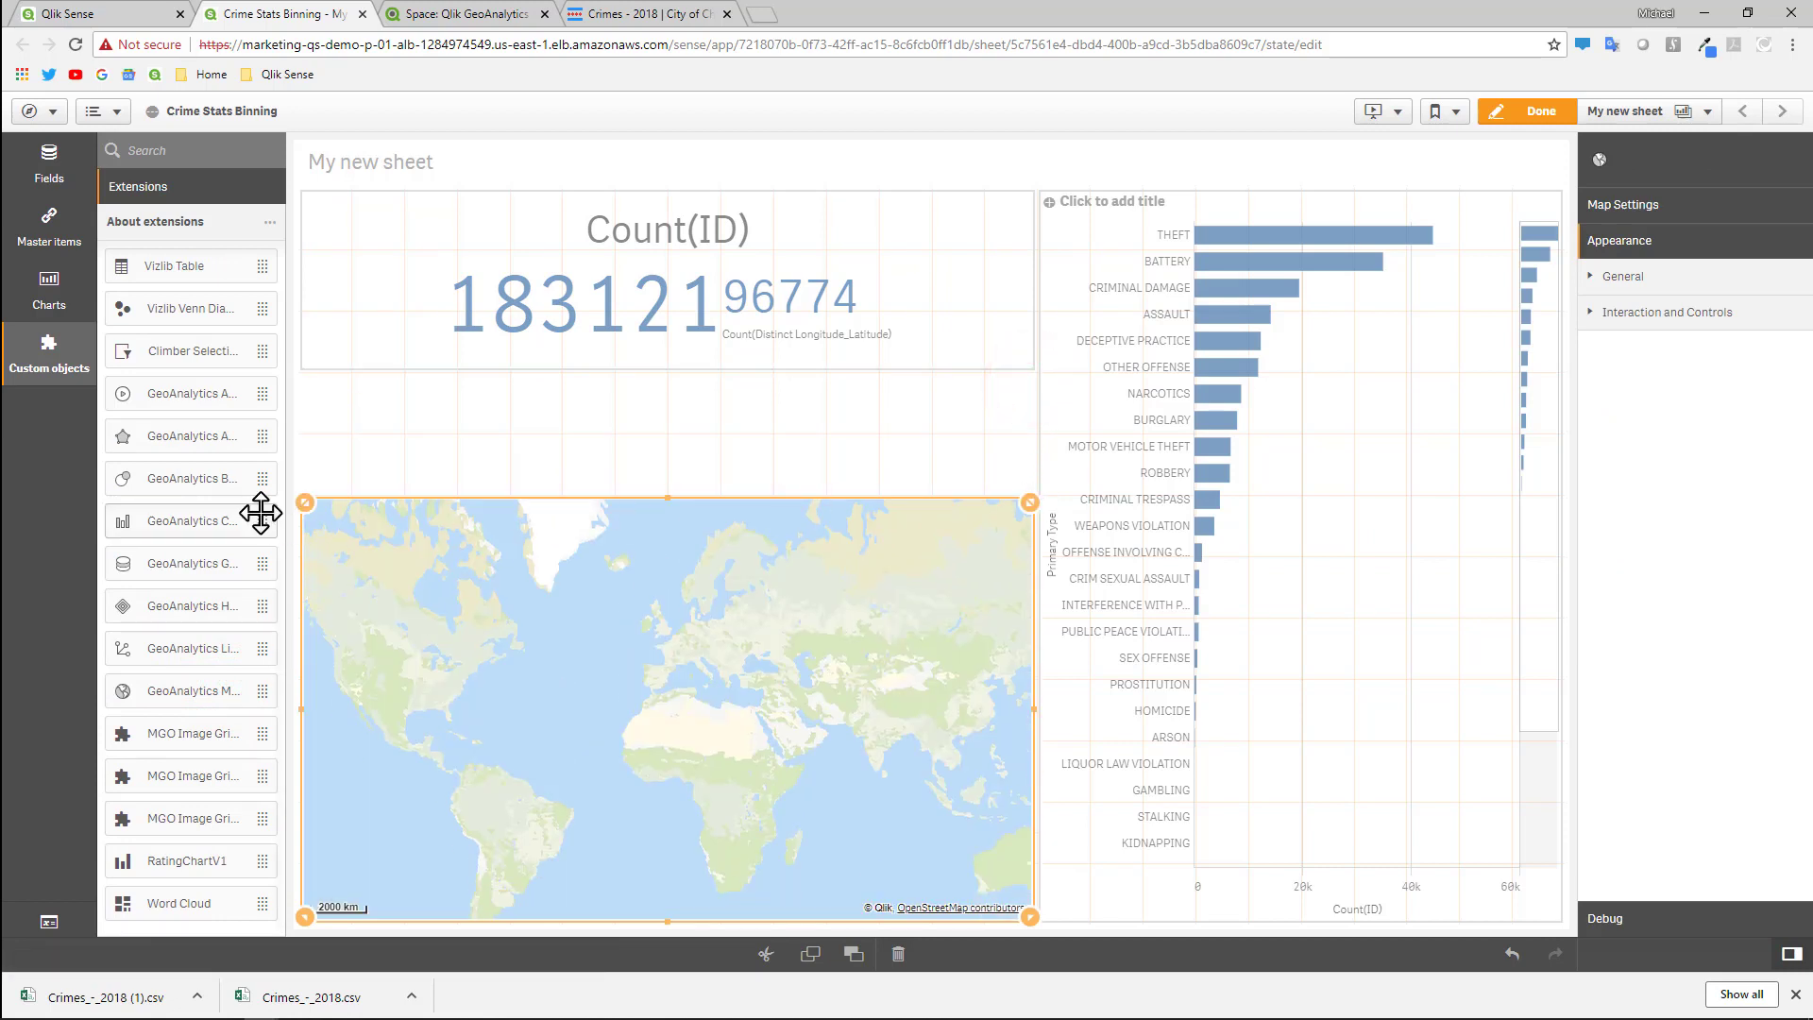
left_click_drag(209, 486, 831, 444)
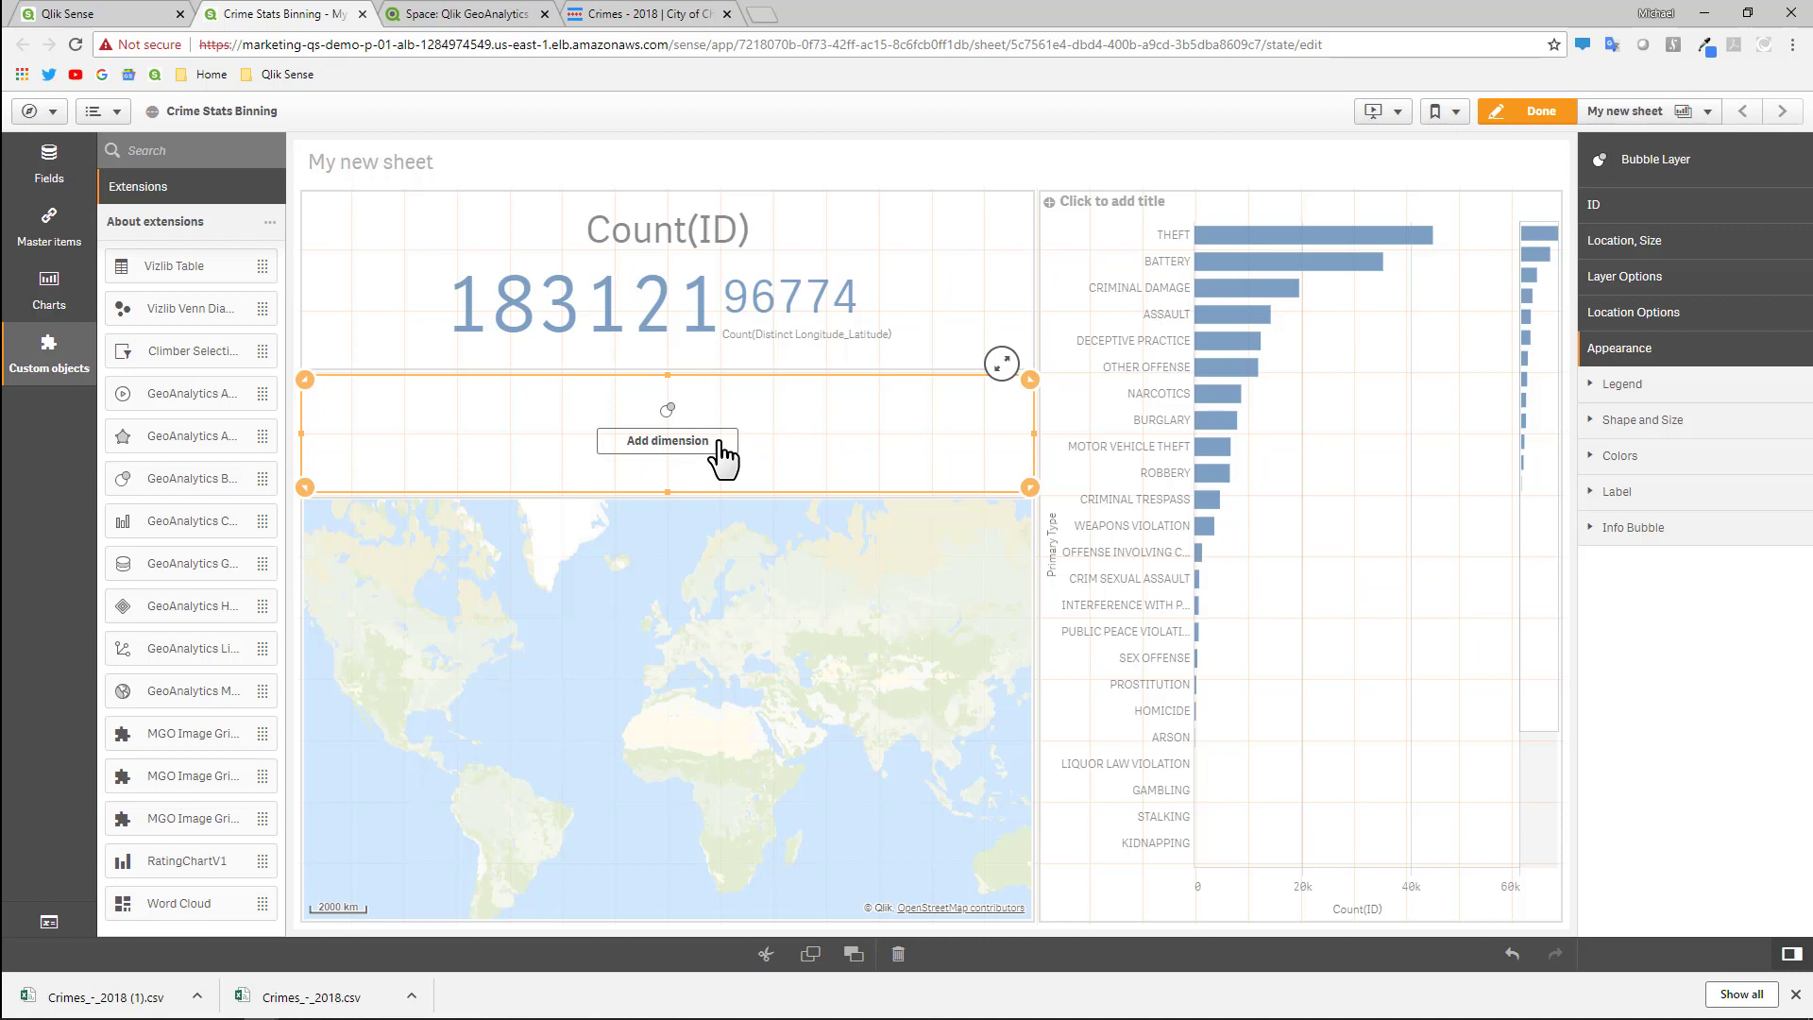
Set the bubble layer's dimension to ID.
left_click(719, 443)
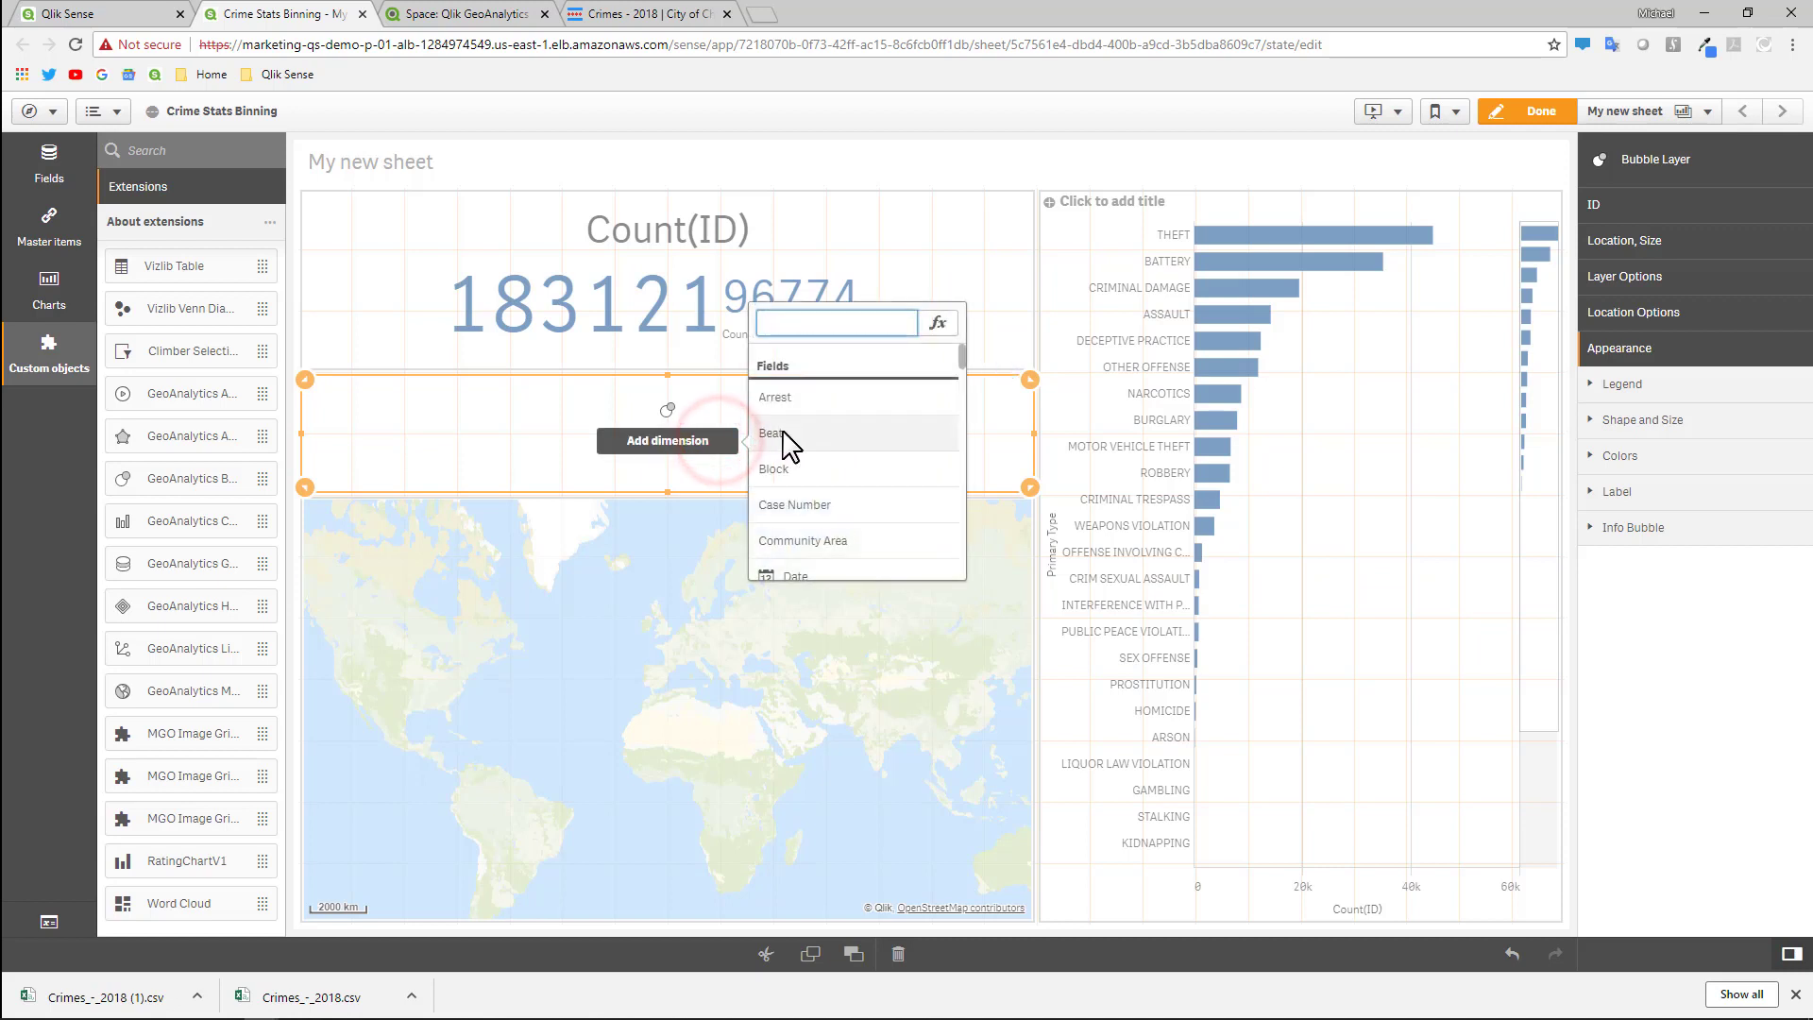
scroll(789, 439, "down", 2)
scroll(787, 432, "down", 5)
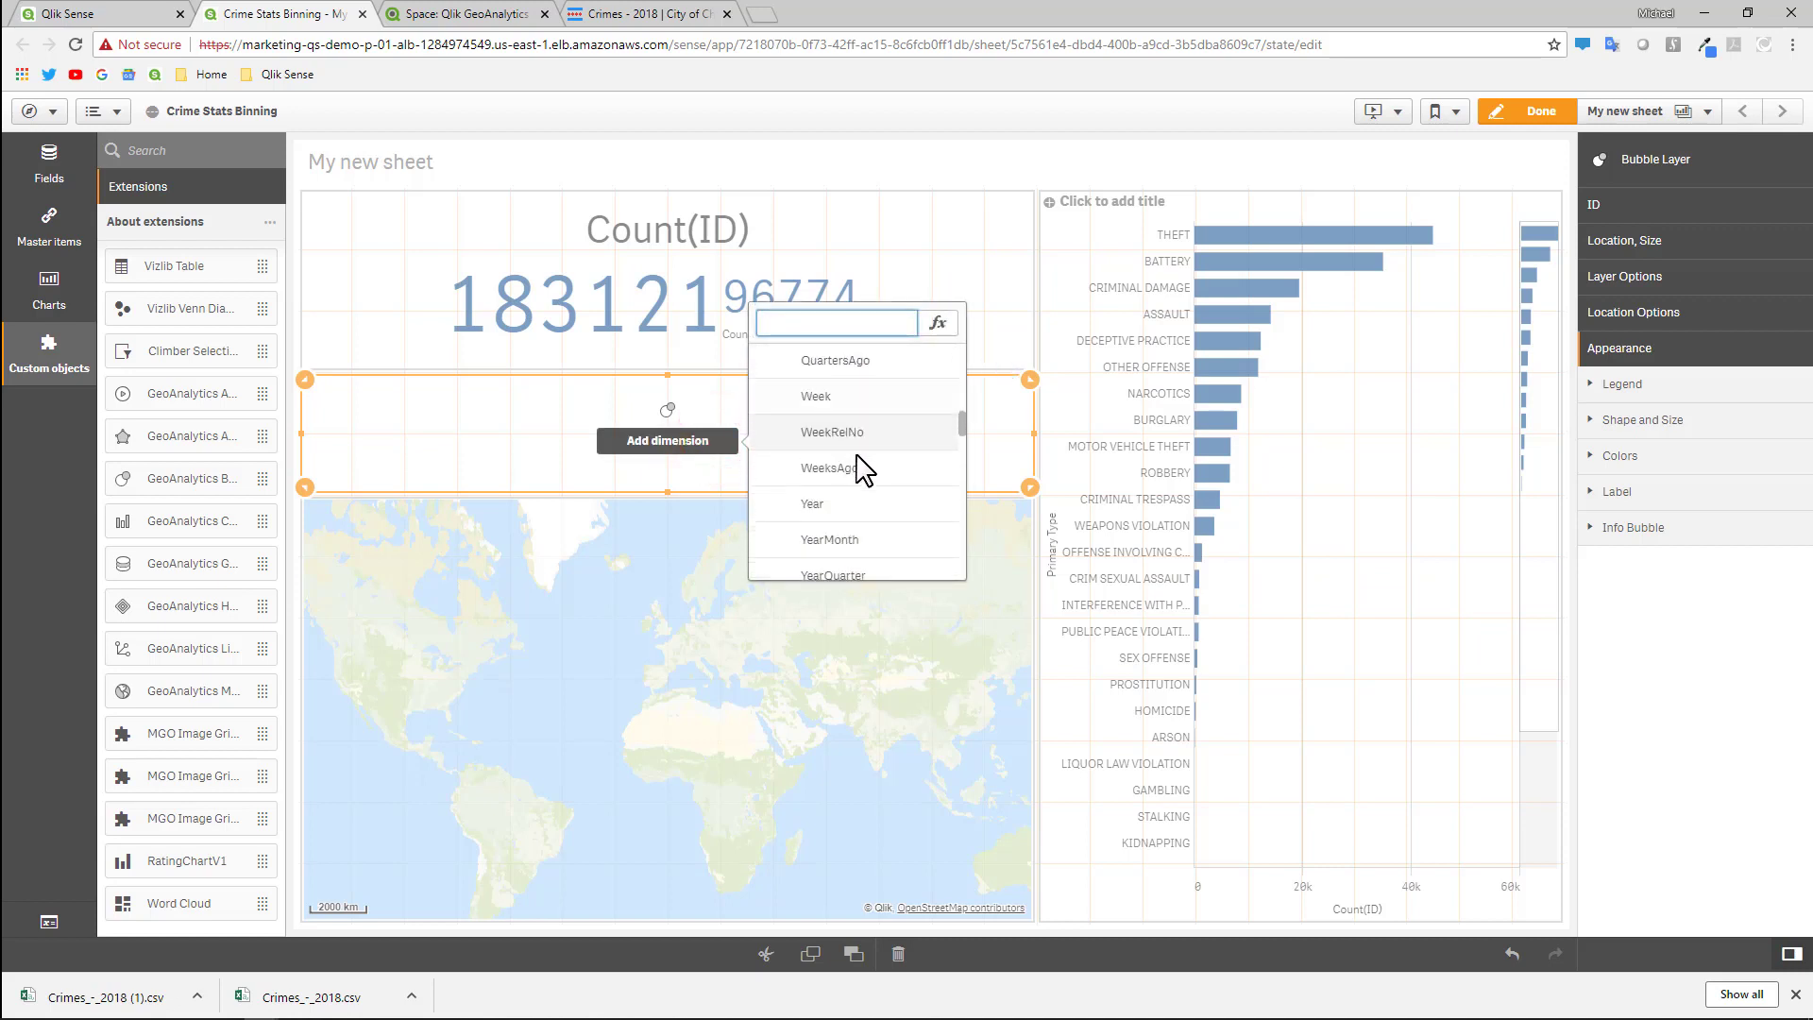
scroll(902, 416, "down", 3)
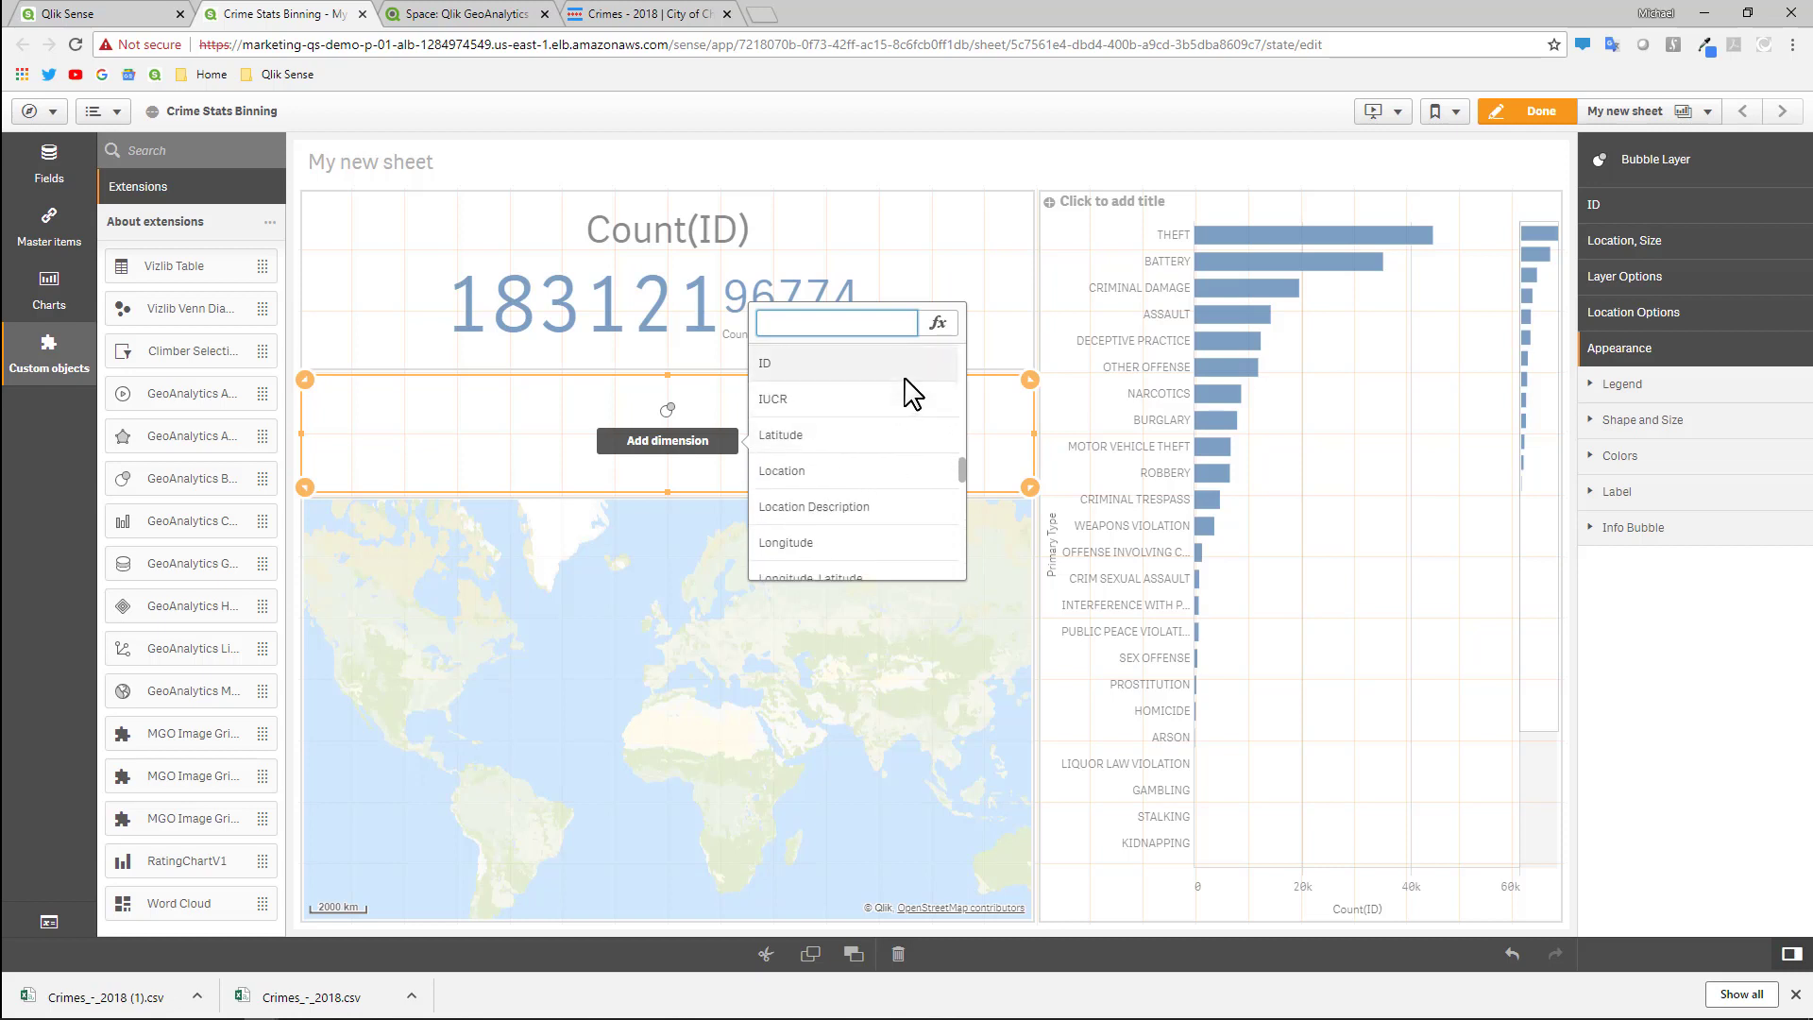
left_click(904, 379)
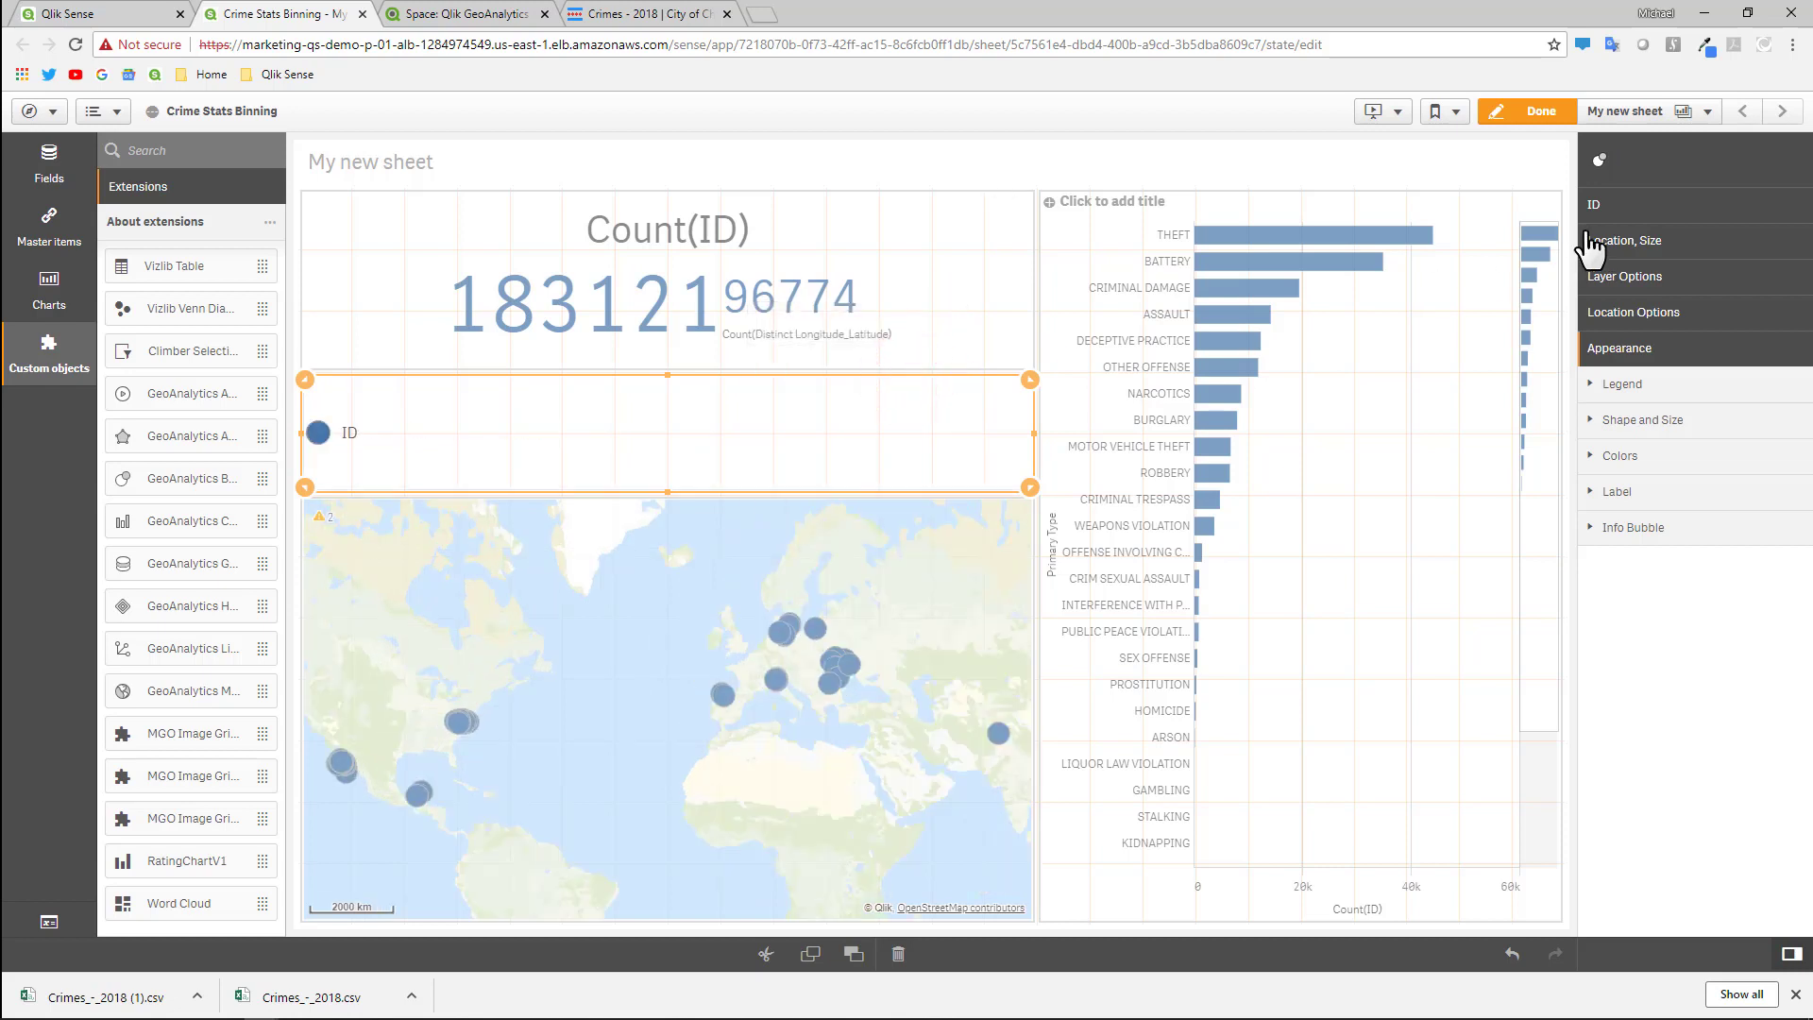
Set the layer's location measure to plain Longitude_Latitude, removing the Sum aggregation.
left_click(1618, 239)
left_click(1671, 279)
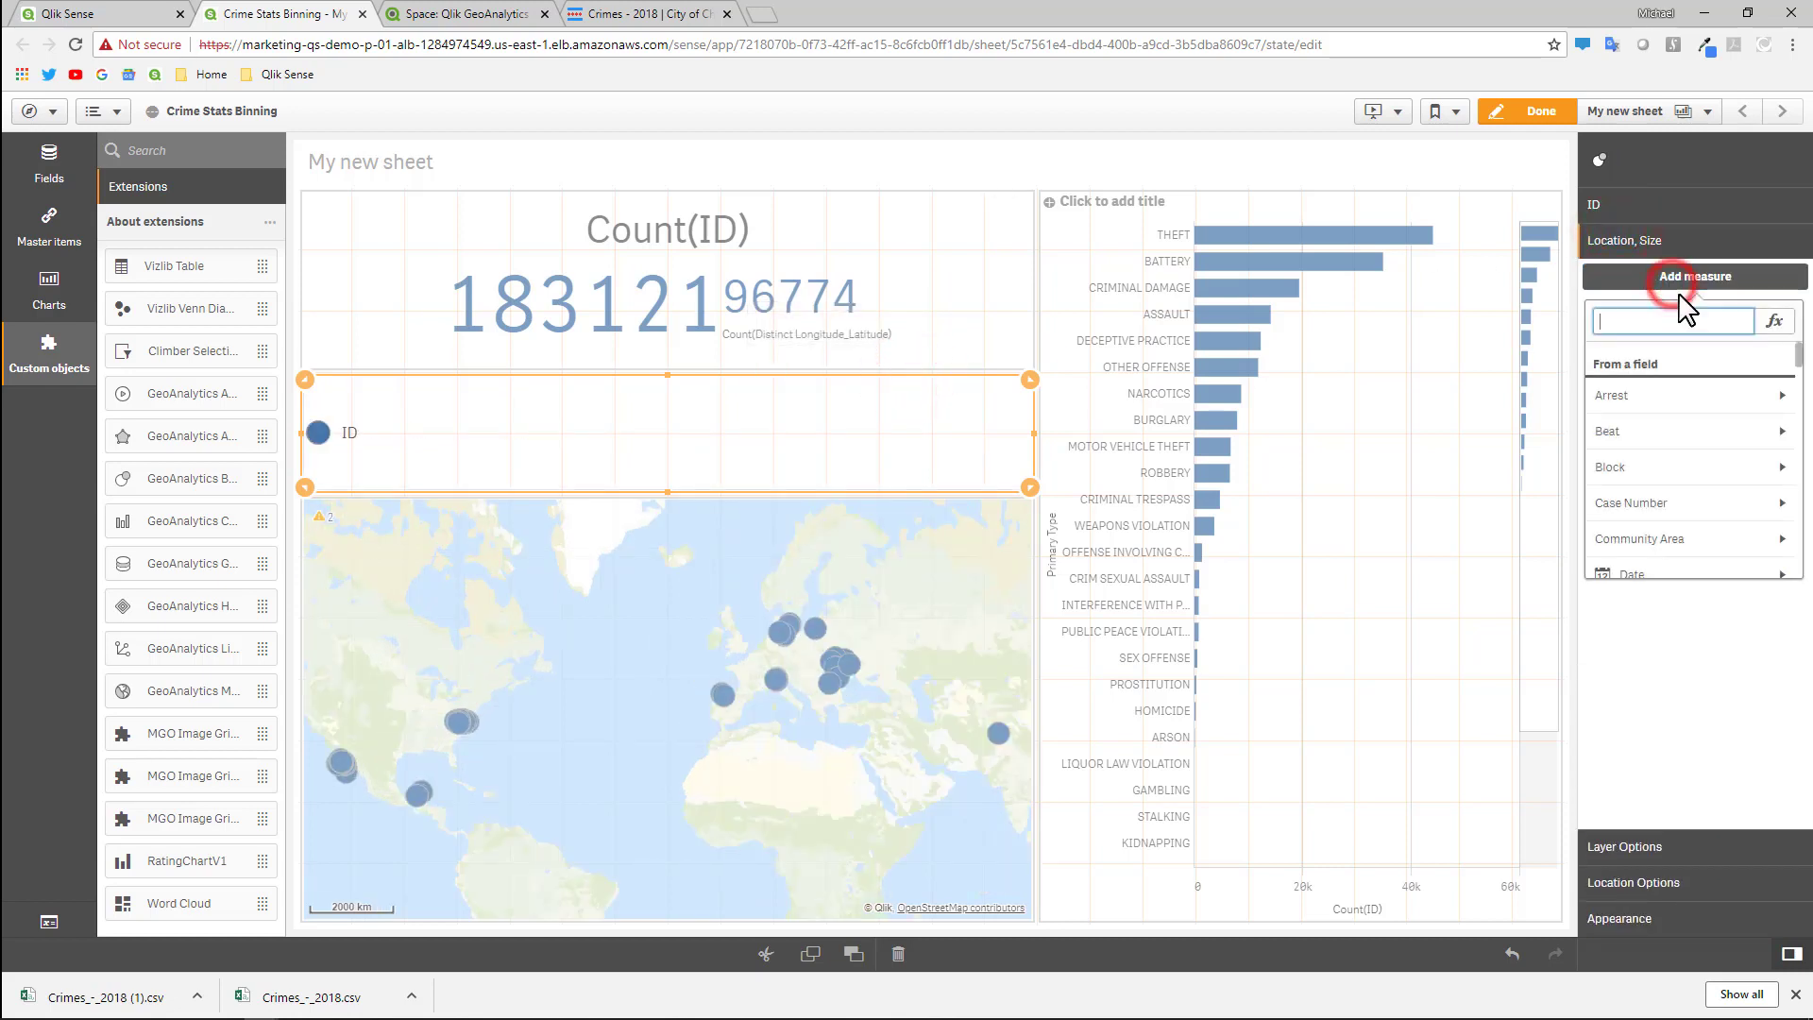
scroll(1749, 468, "down", 15)
scroll(1748, 501, "down", 10)
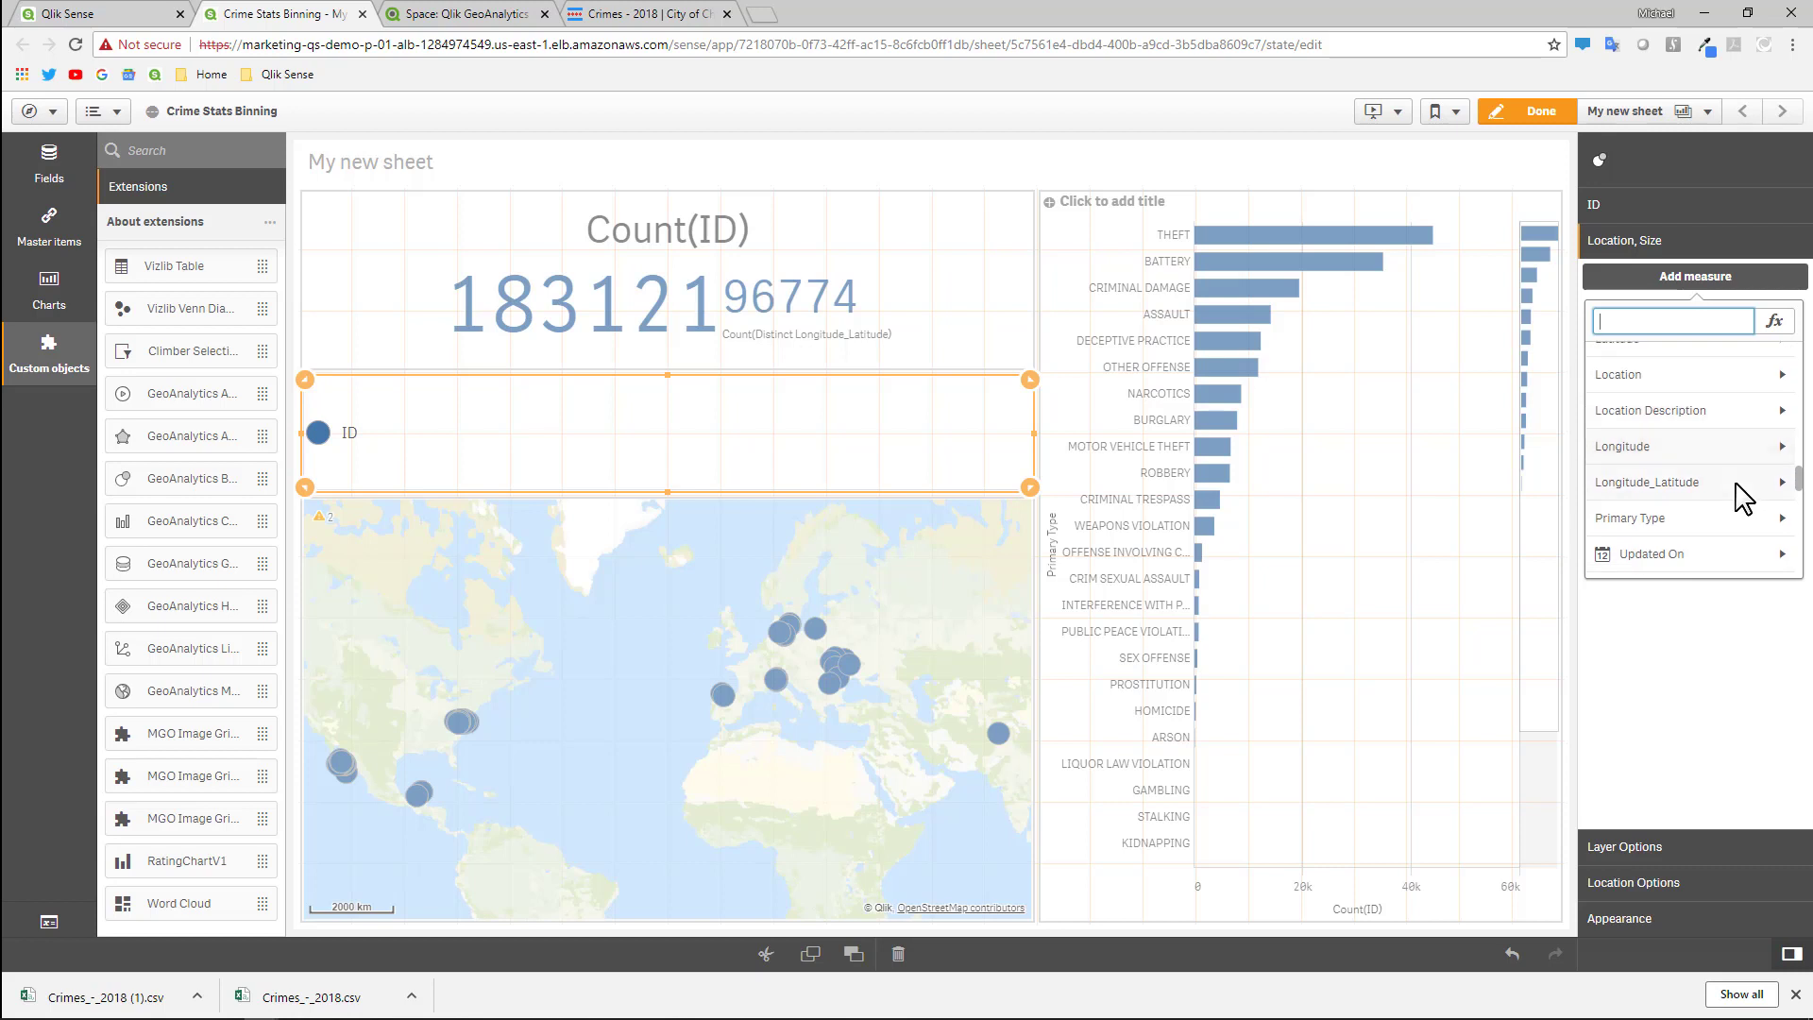
left_click(1728, 481)
left_click(1679, 387)
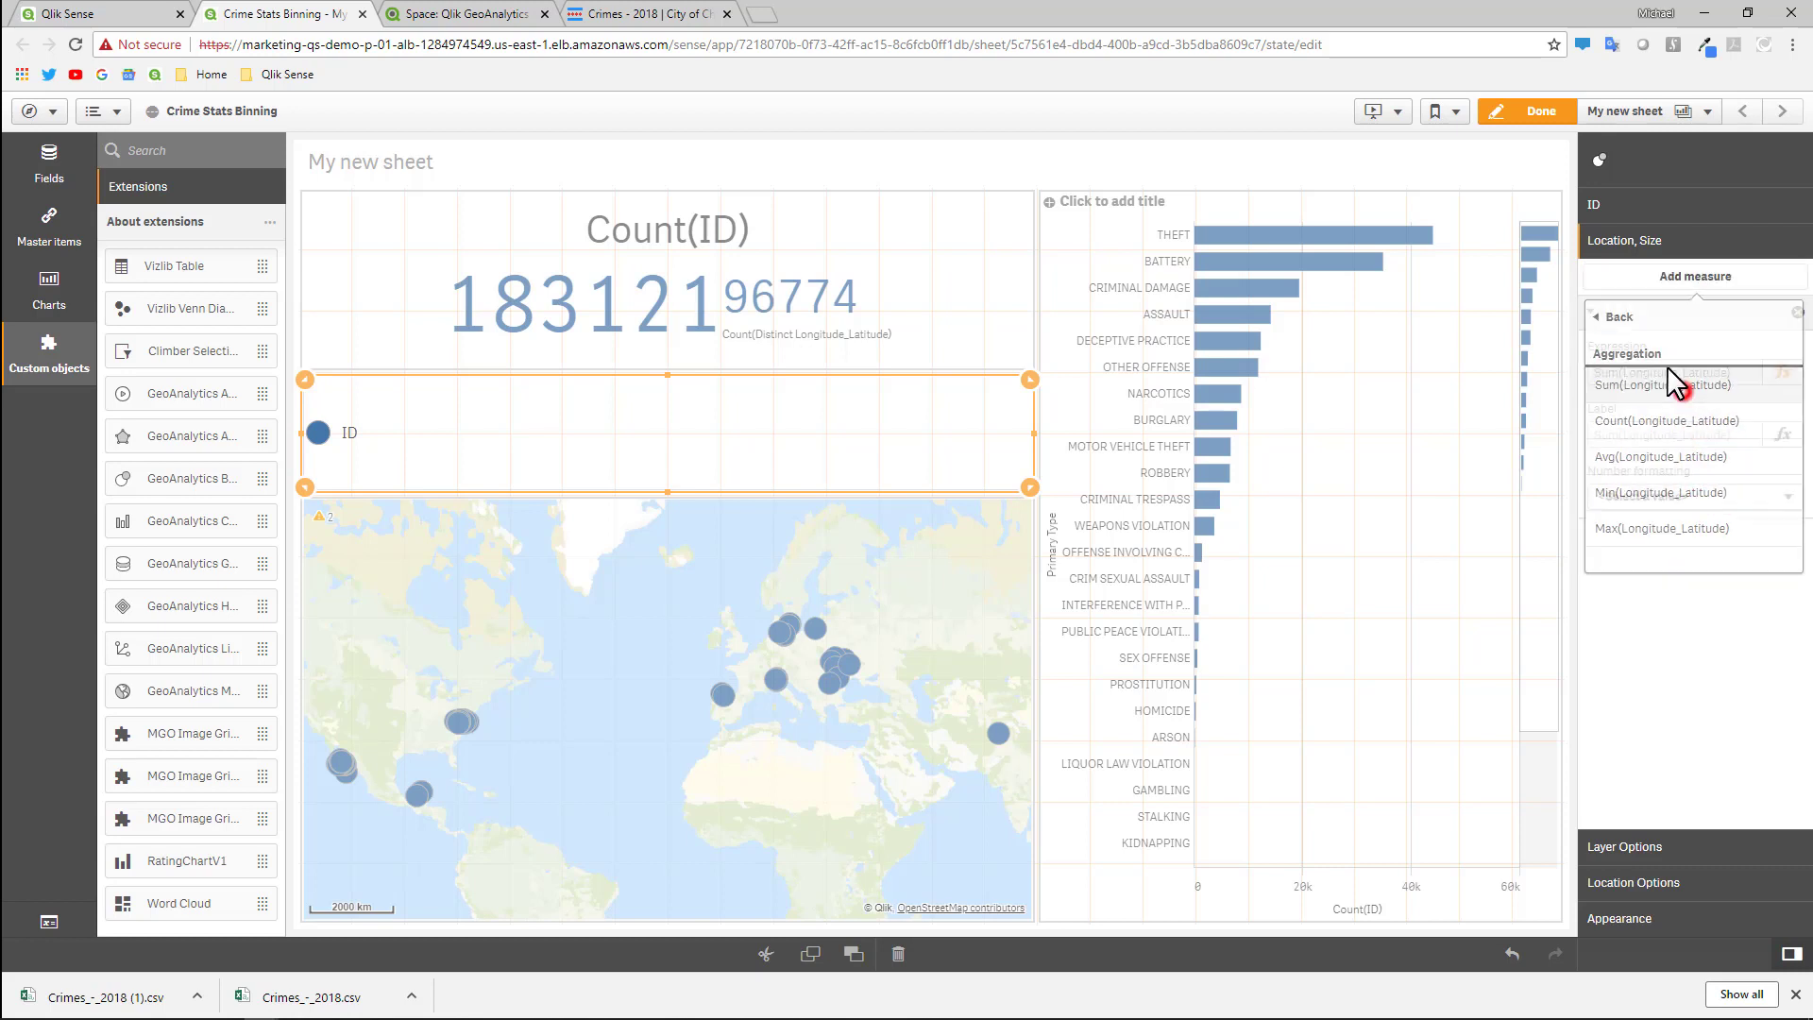
double_click(1605, 373)
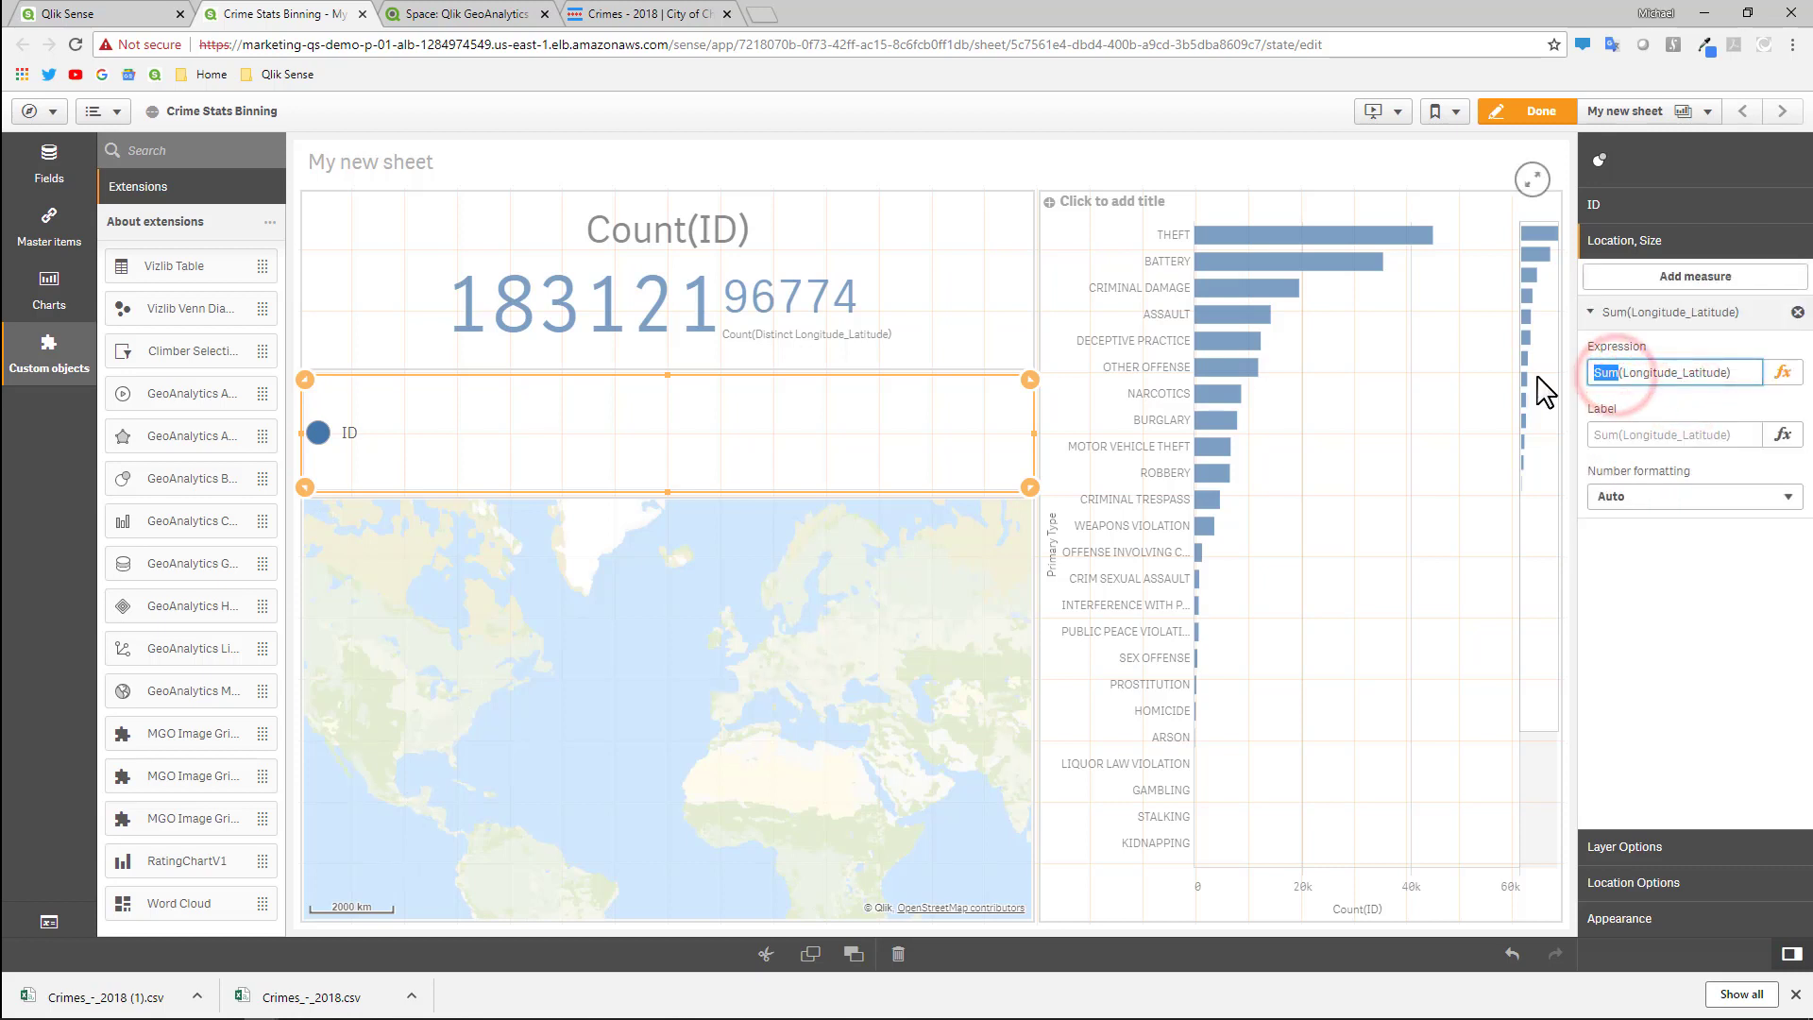
key("Delete")
key("Delete")
key("Return")
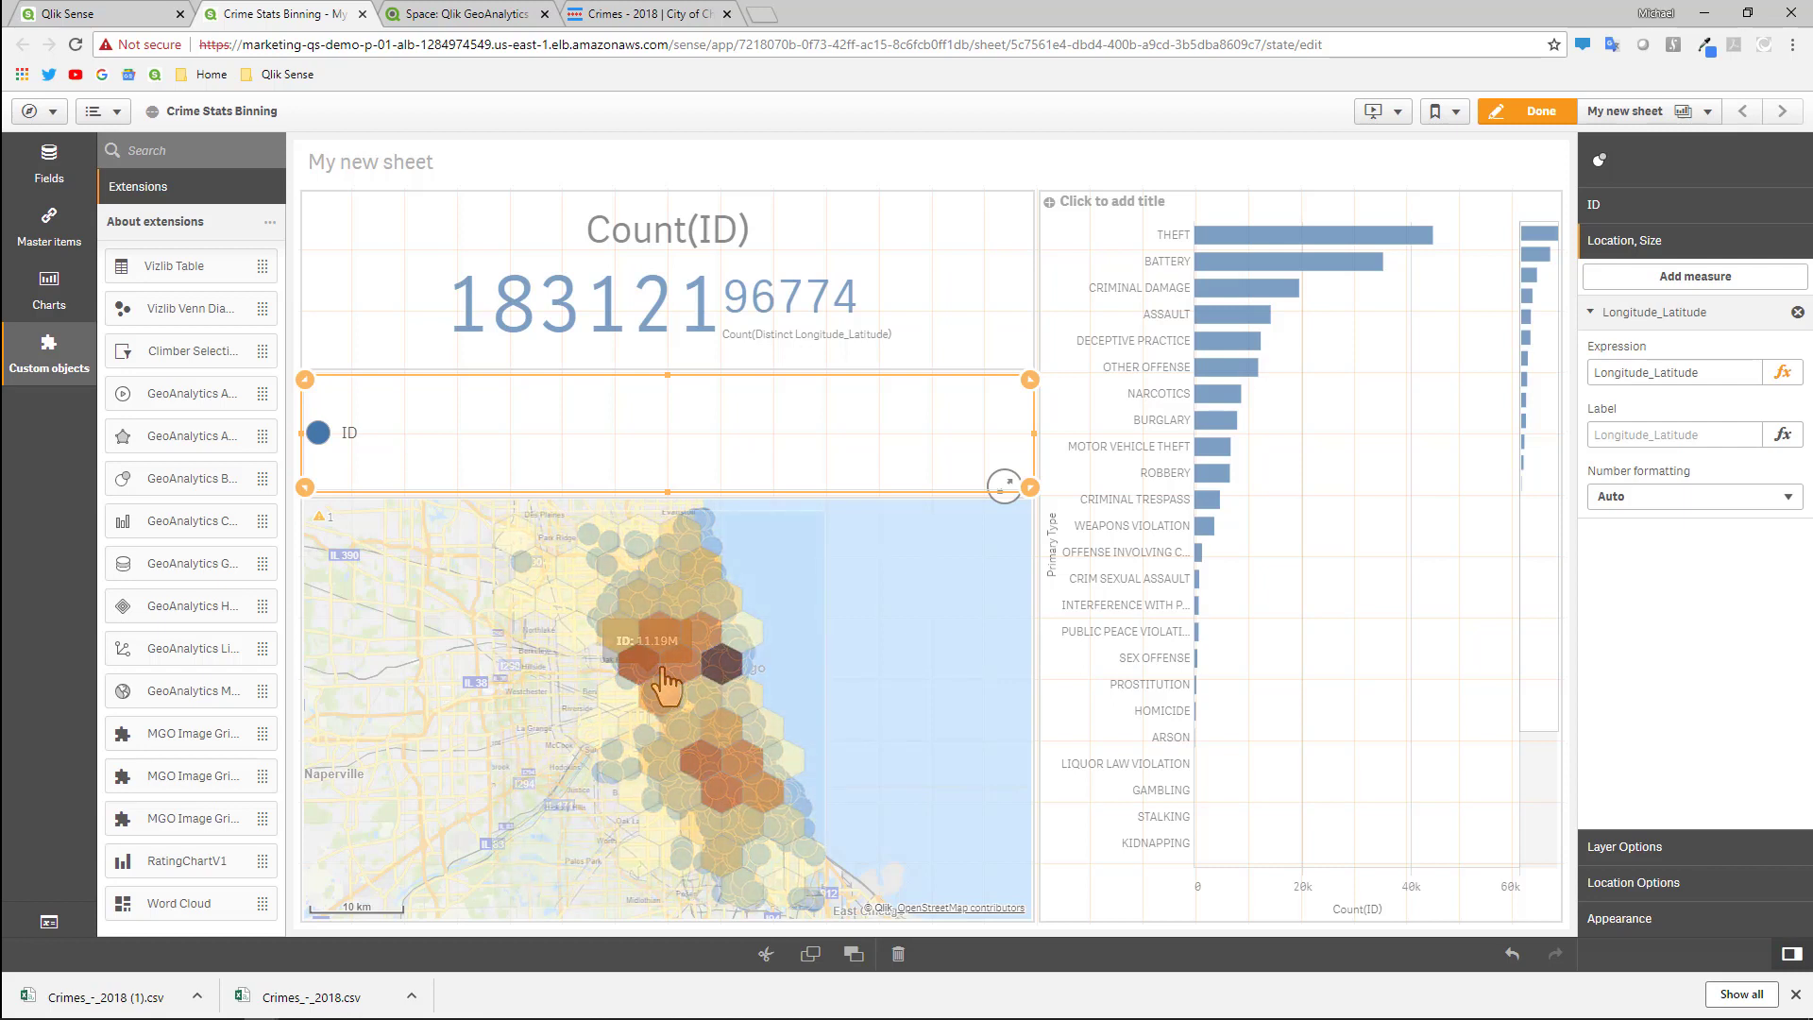
left_click(1531, 113)
scroll(591, 672, "up", 2)
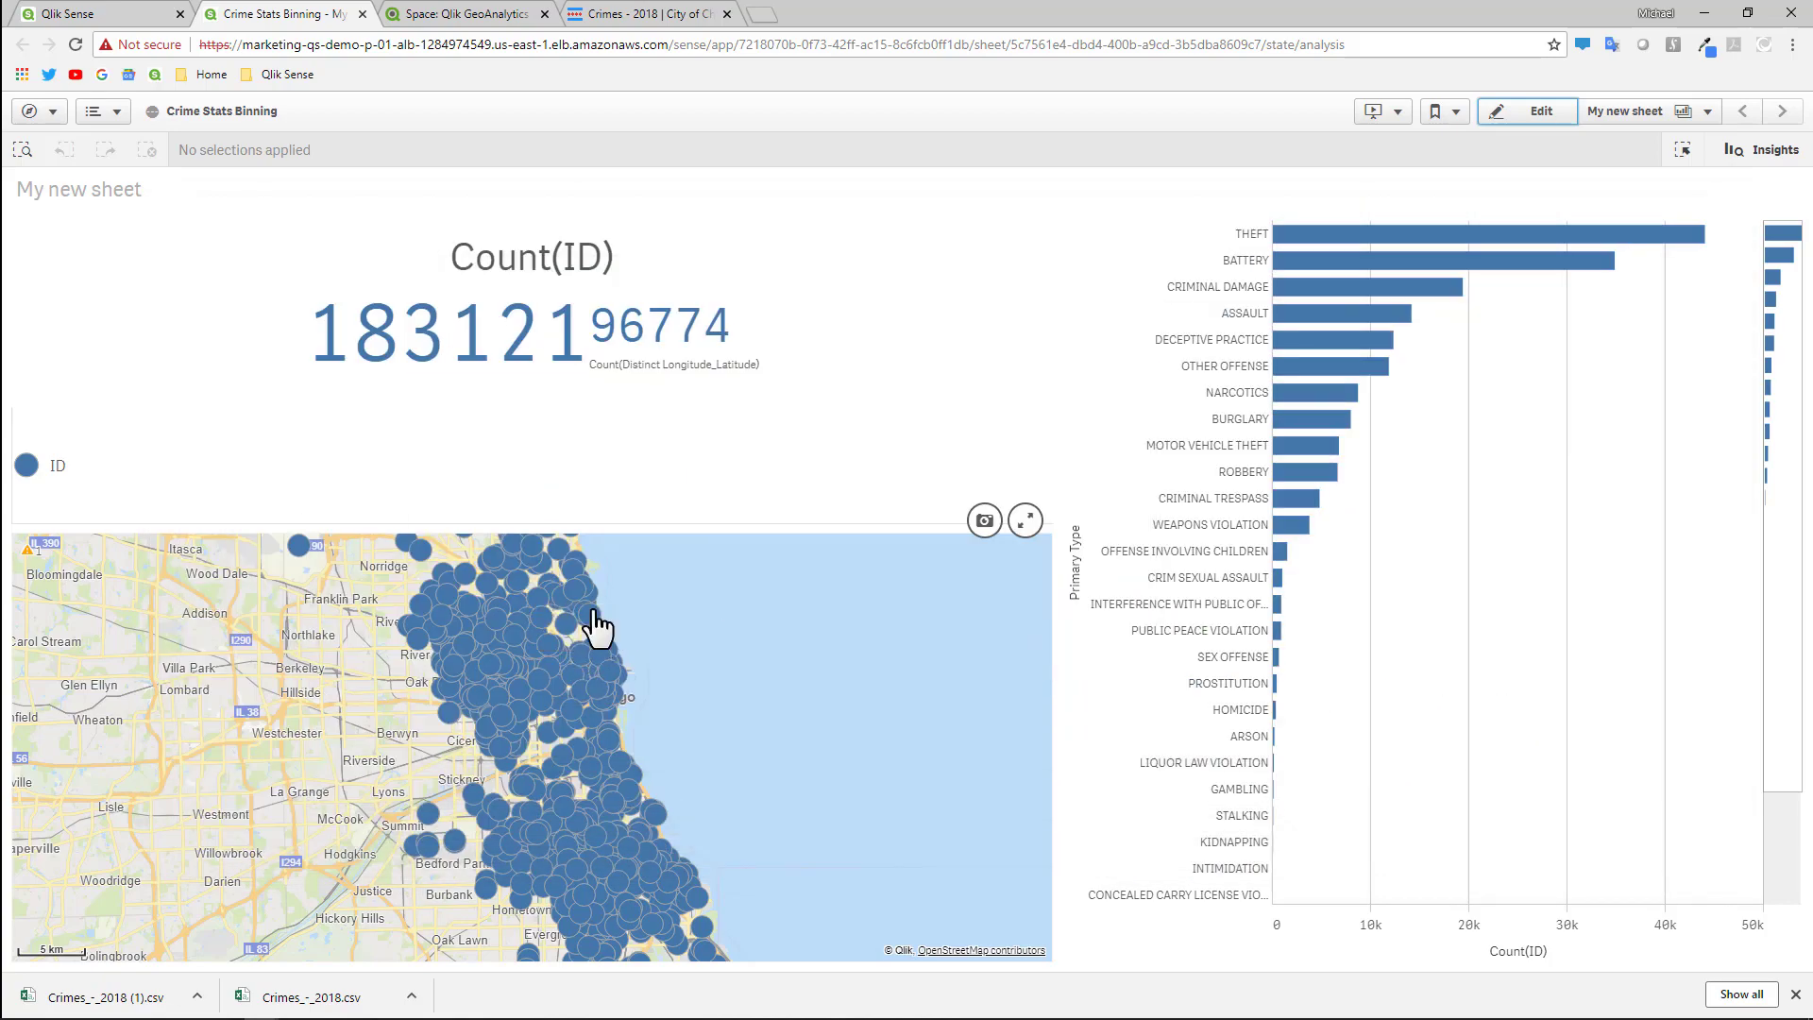
Delete the ID bubble layer from the map, then switch to the Qlik GeoAnalytics community page.
left_click(1514, 117)
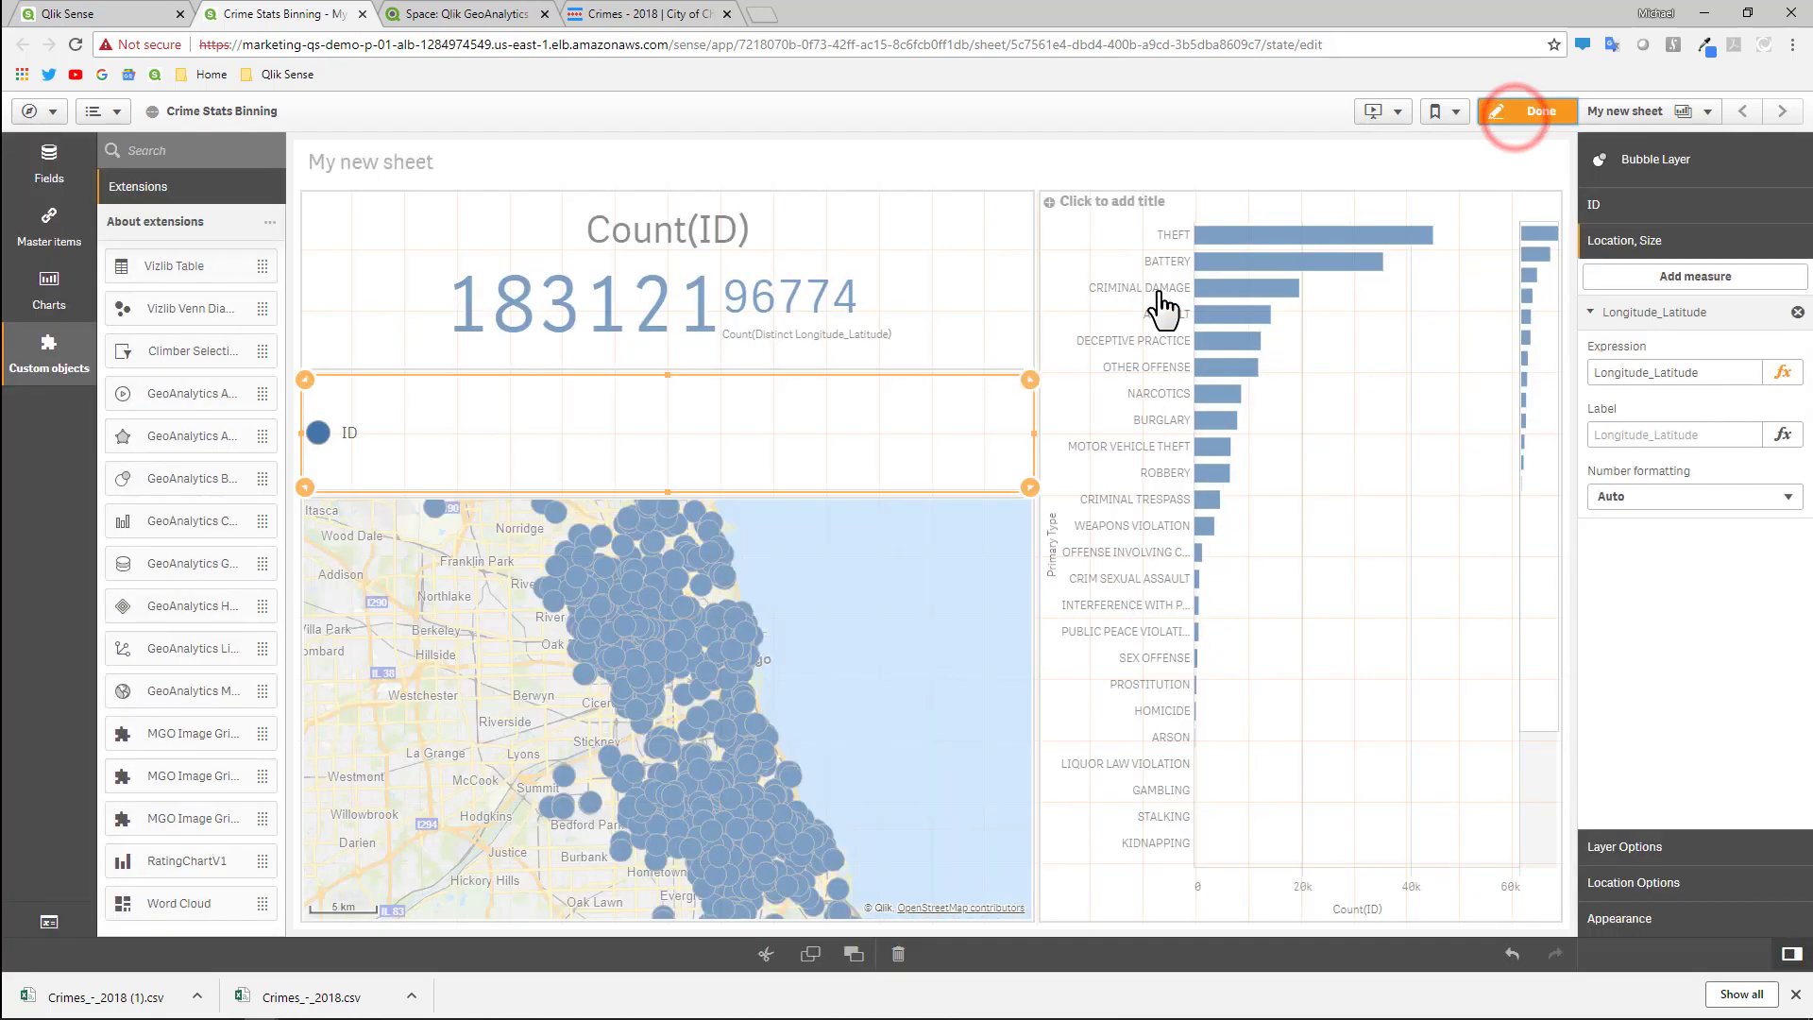
right_click(797, 458)
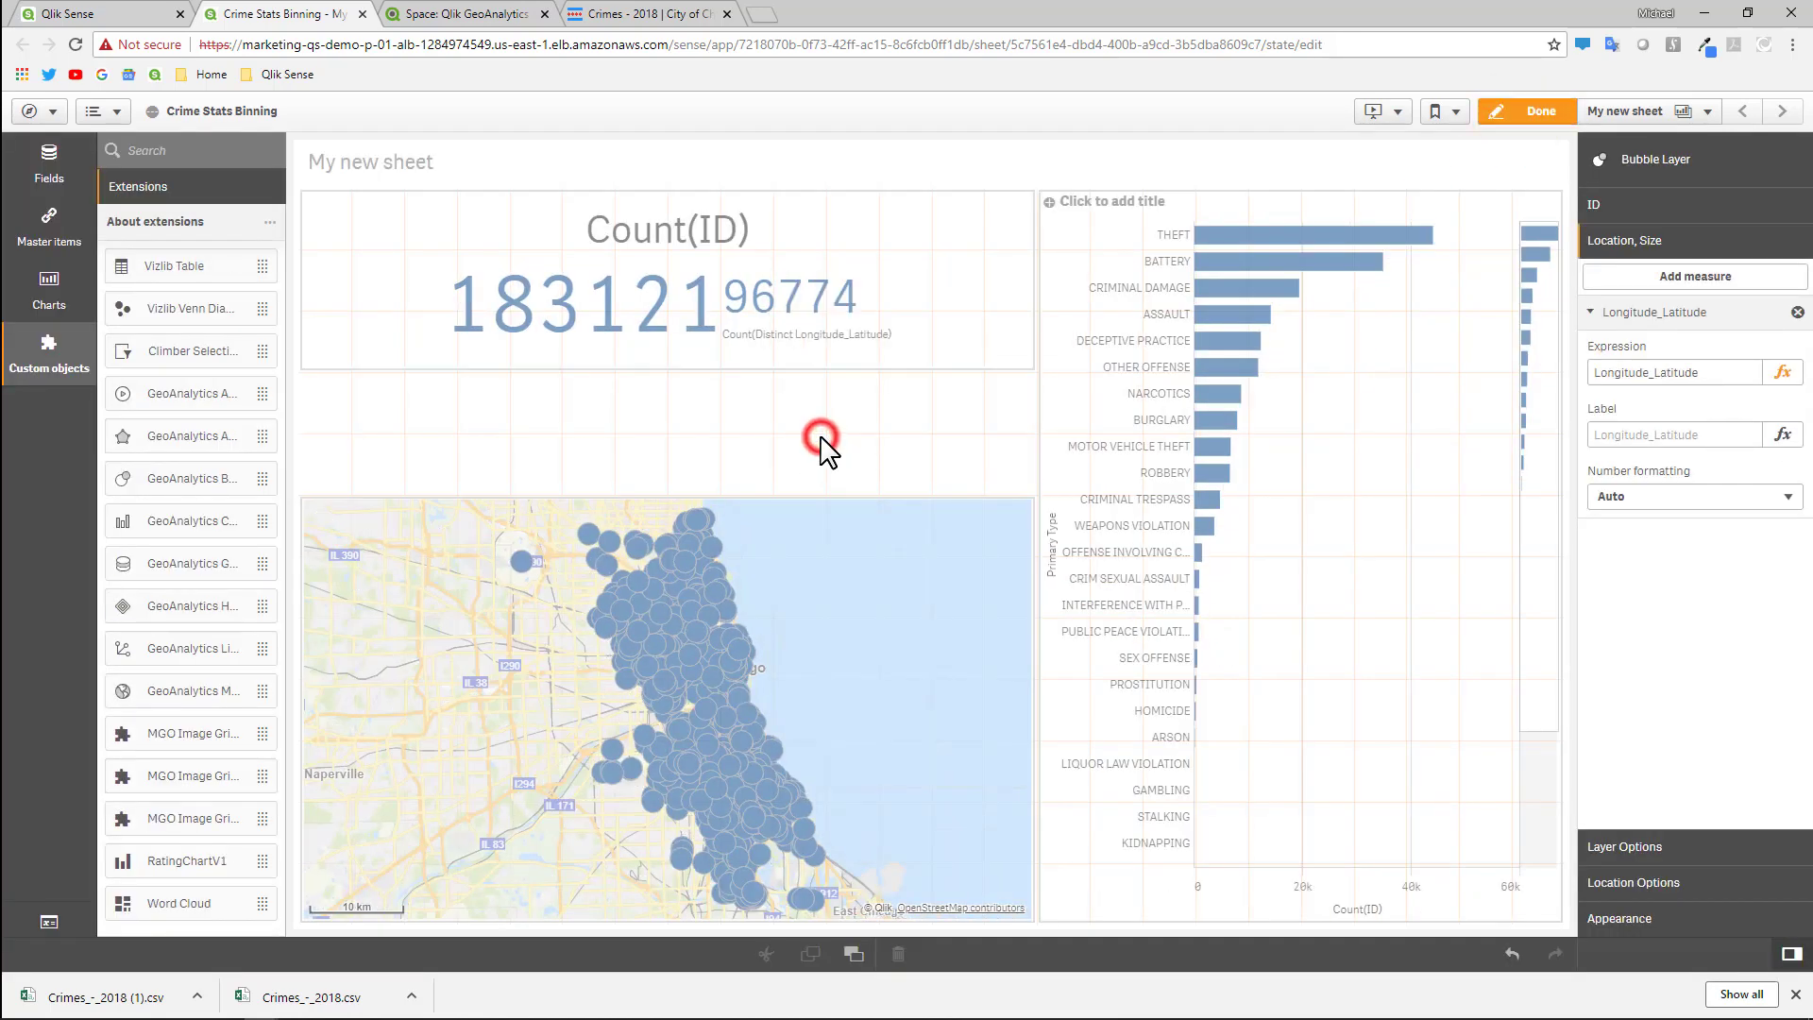
left_click(822, 447)
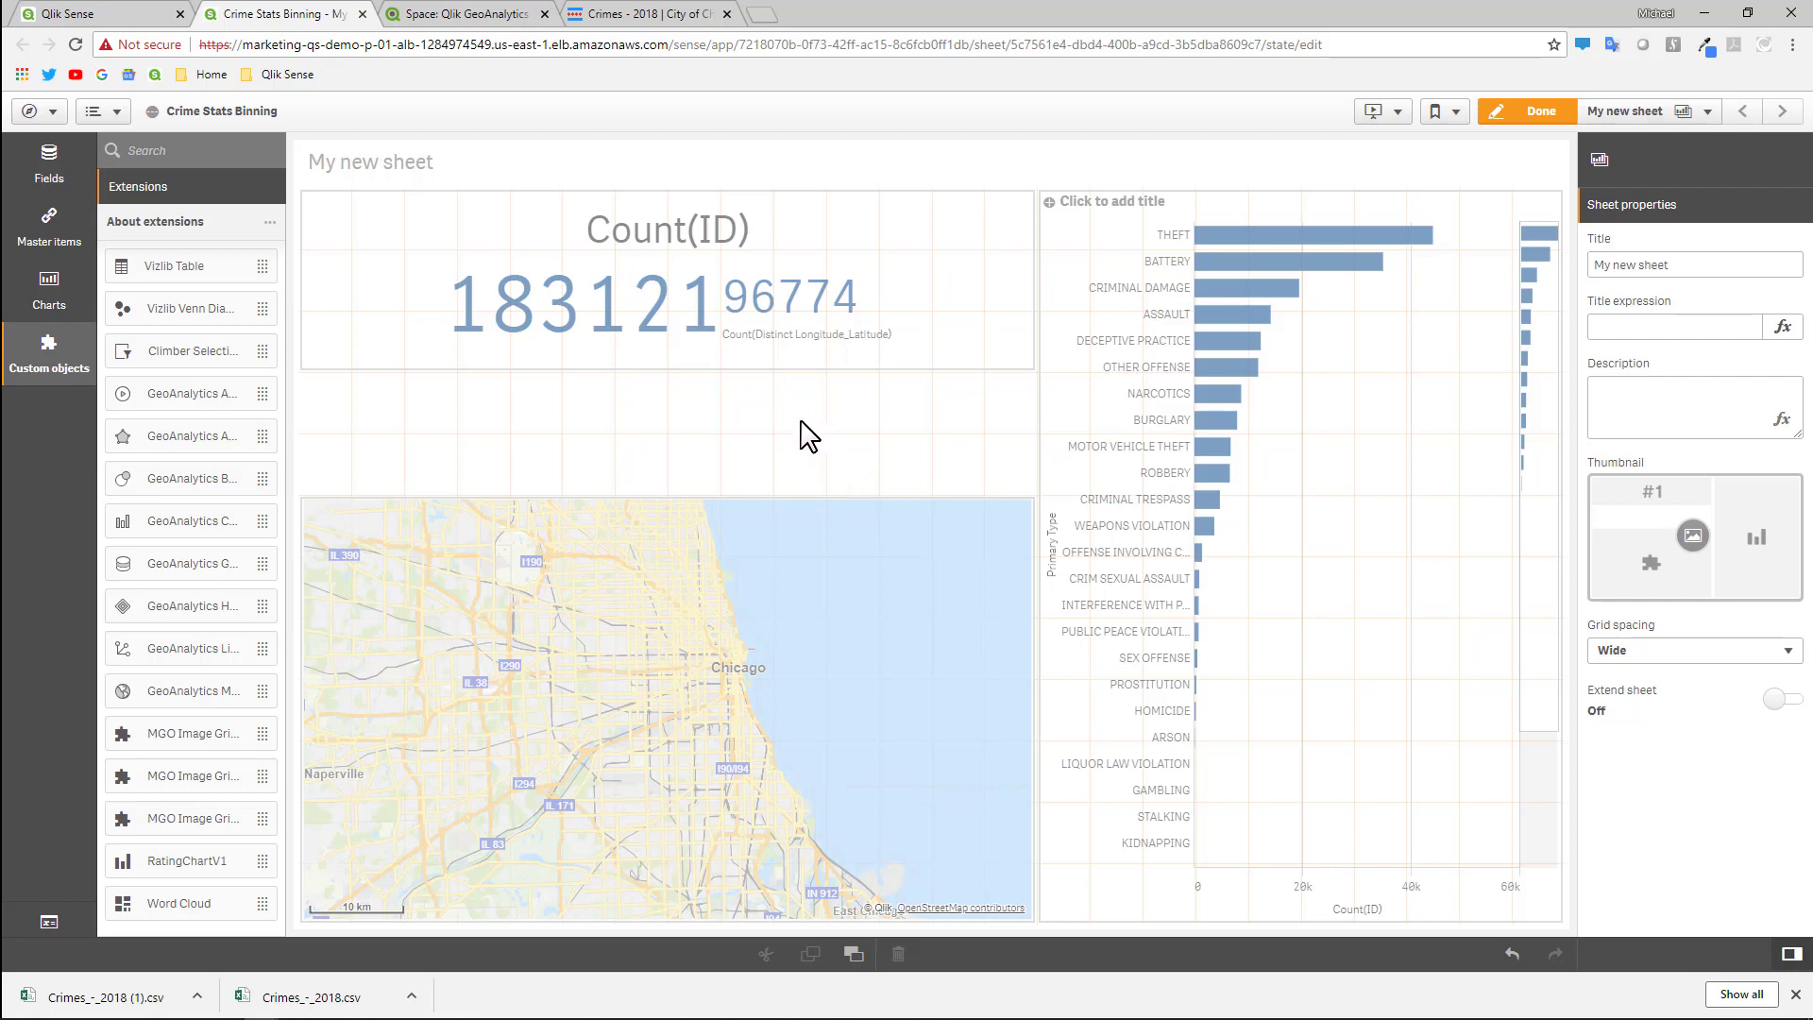
left_click(440, 15)
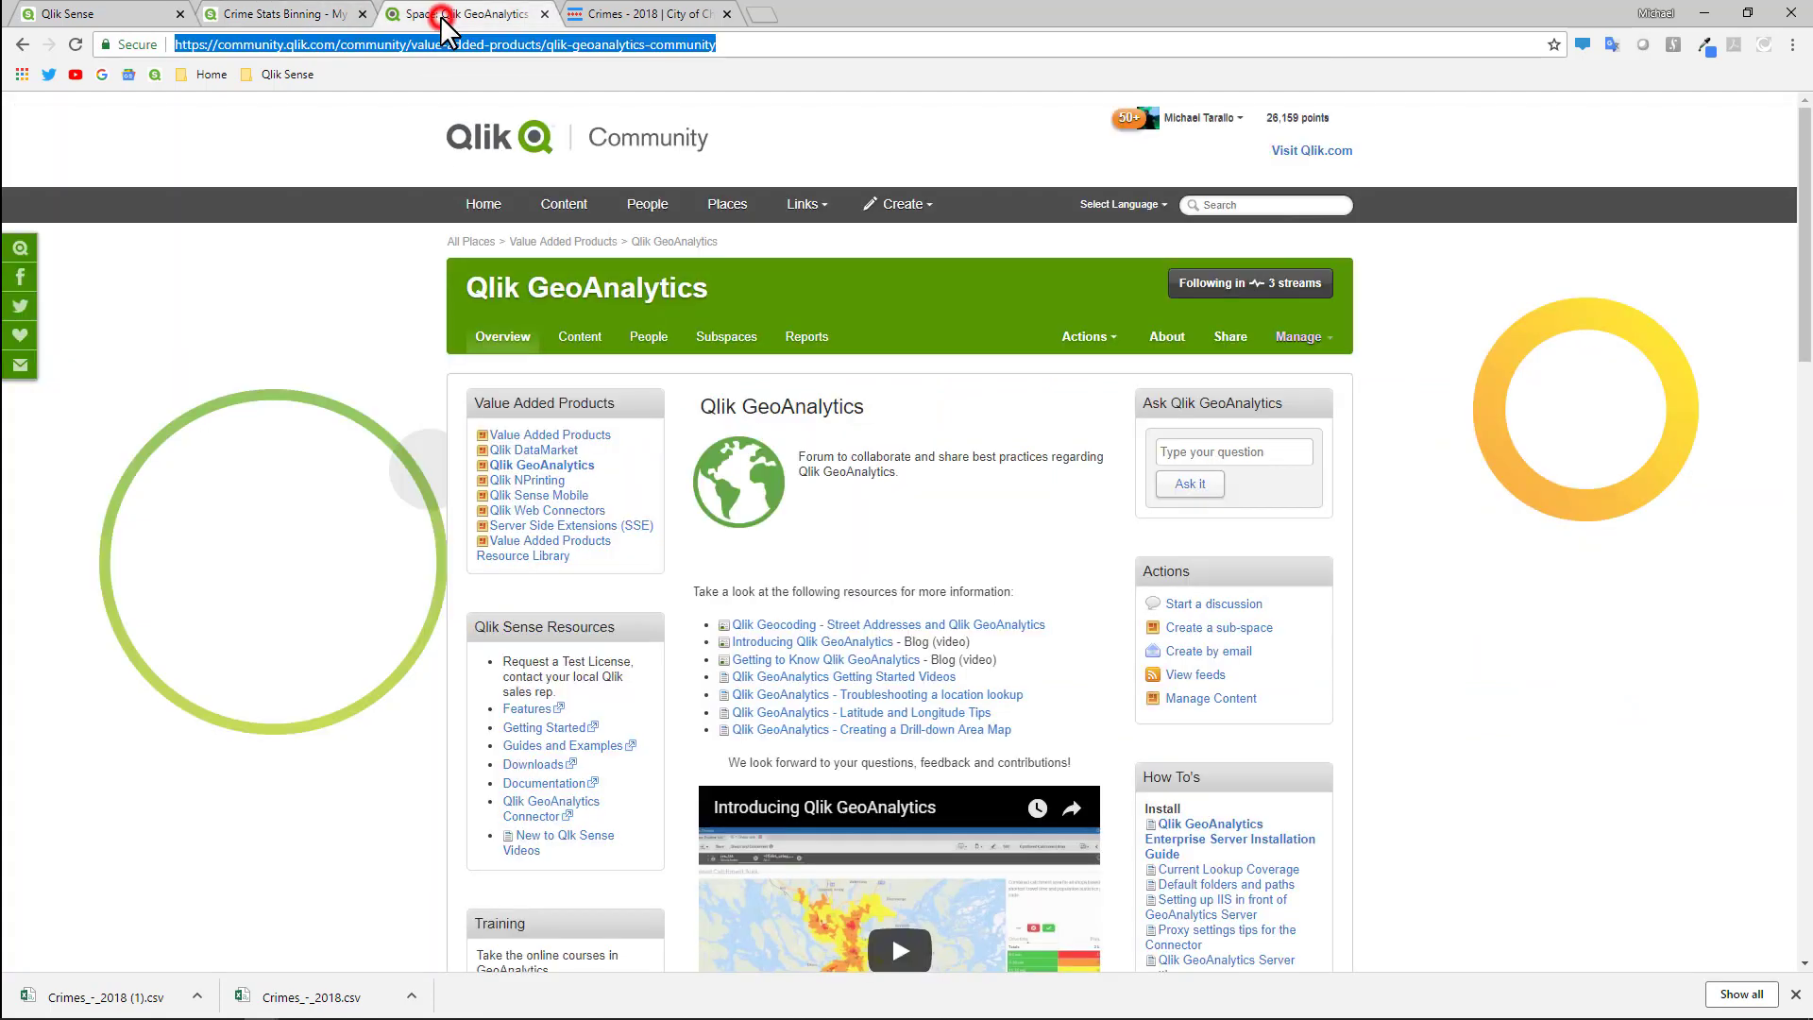
Open the Auto-generated section in the Data load editor and unlock it.
left_click(323, 21)
left_click(57, 112)
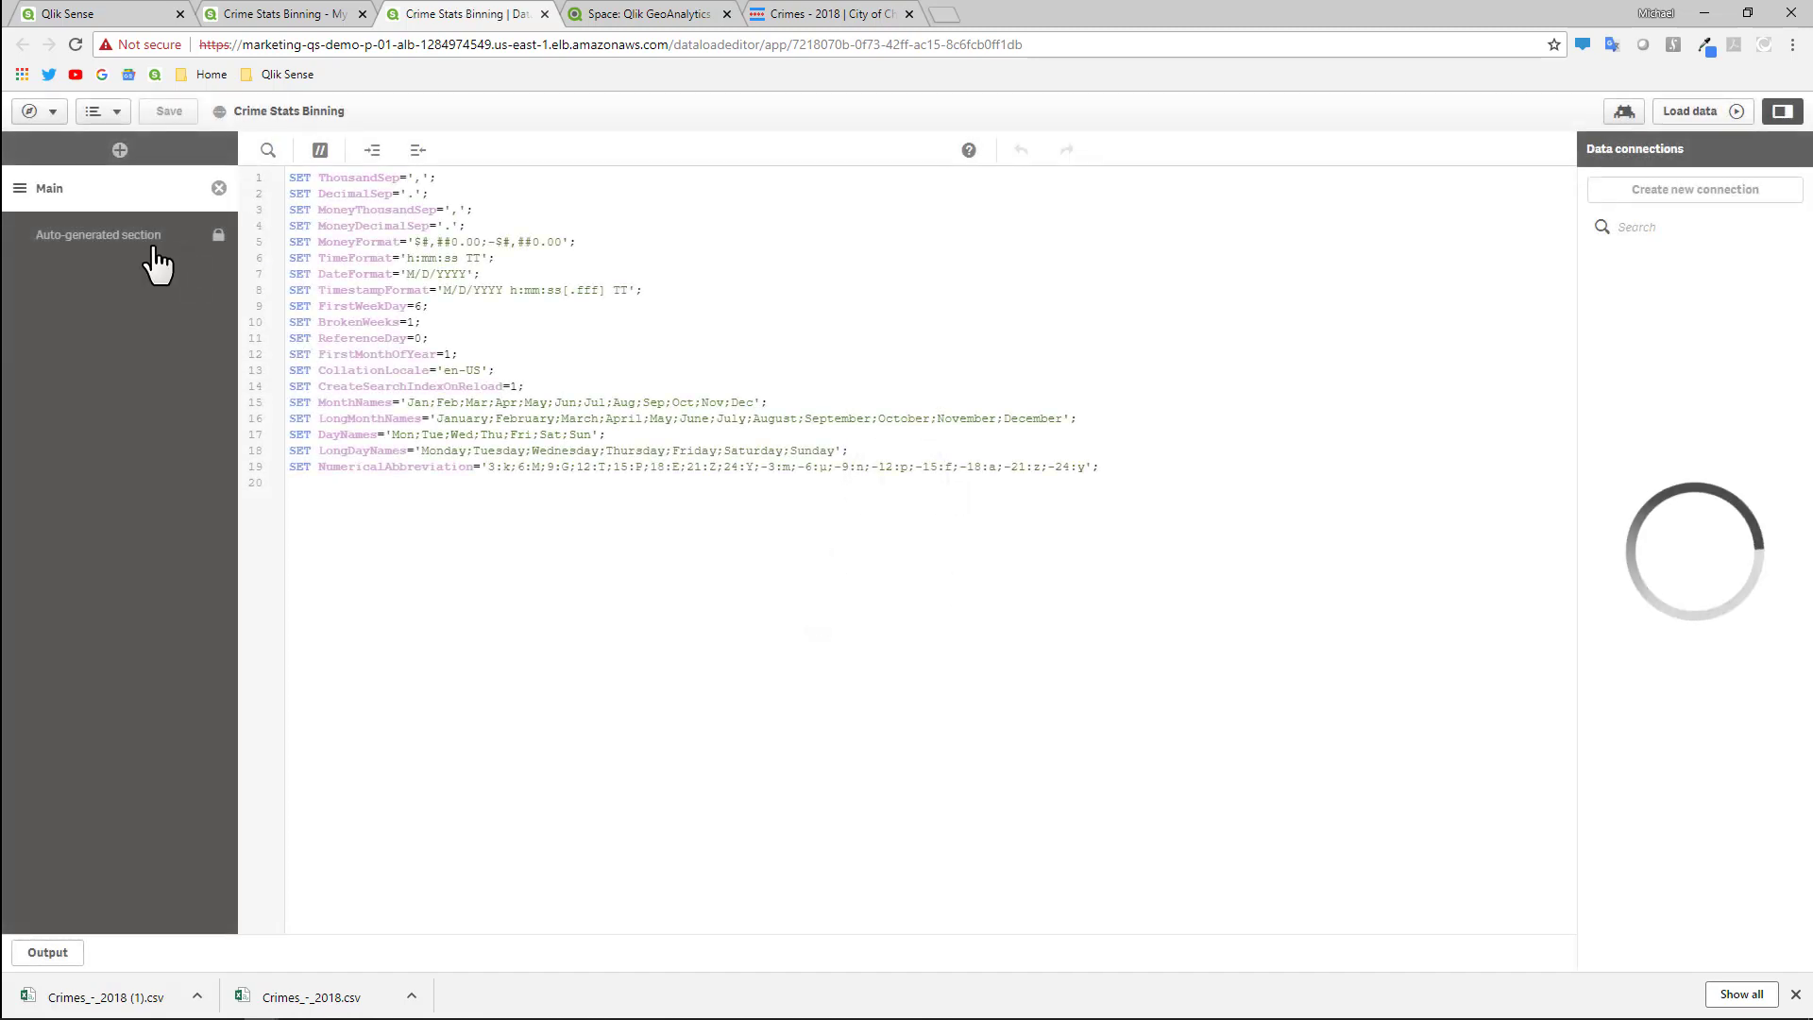
left_click(148, 238)
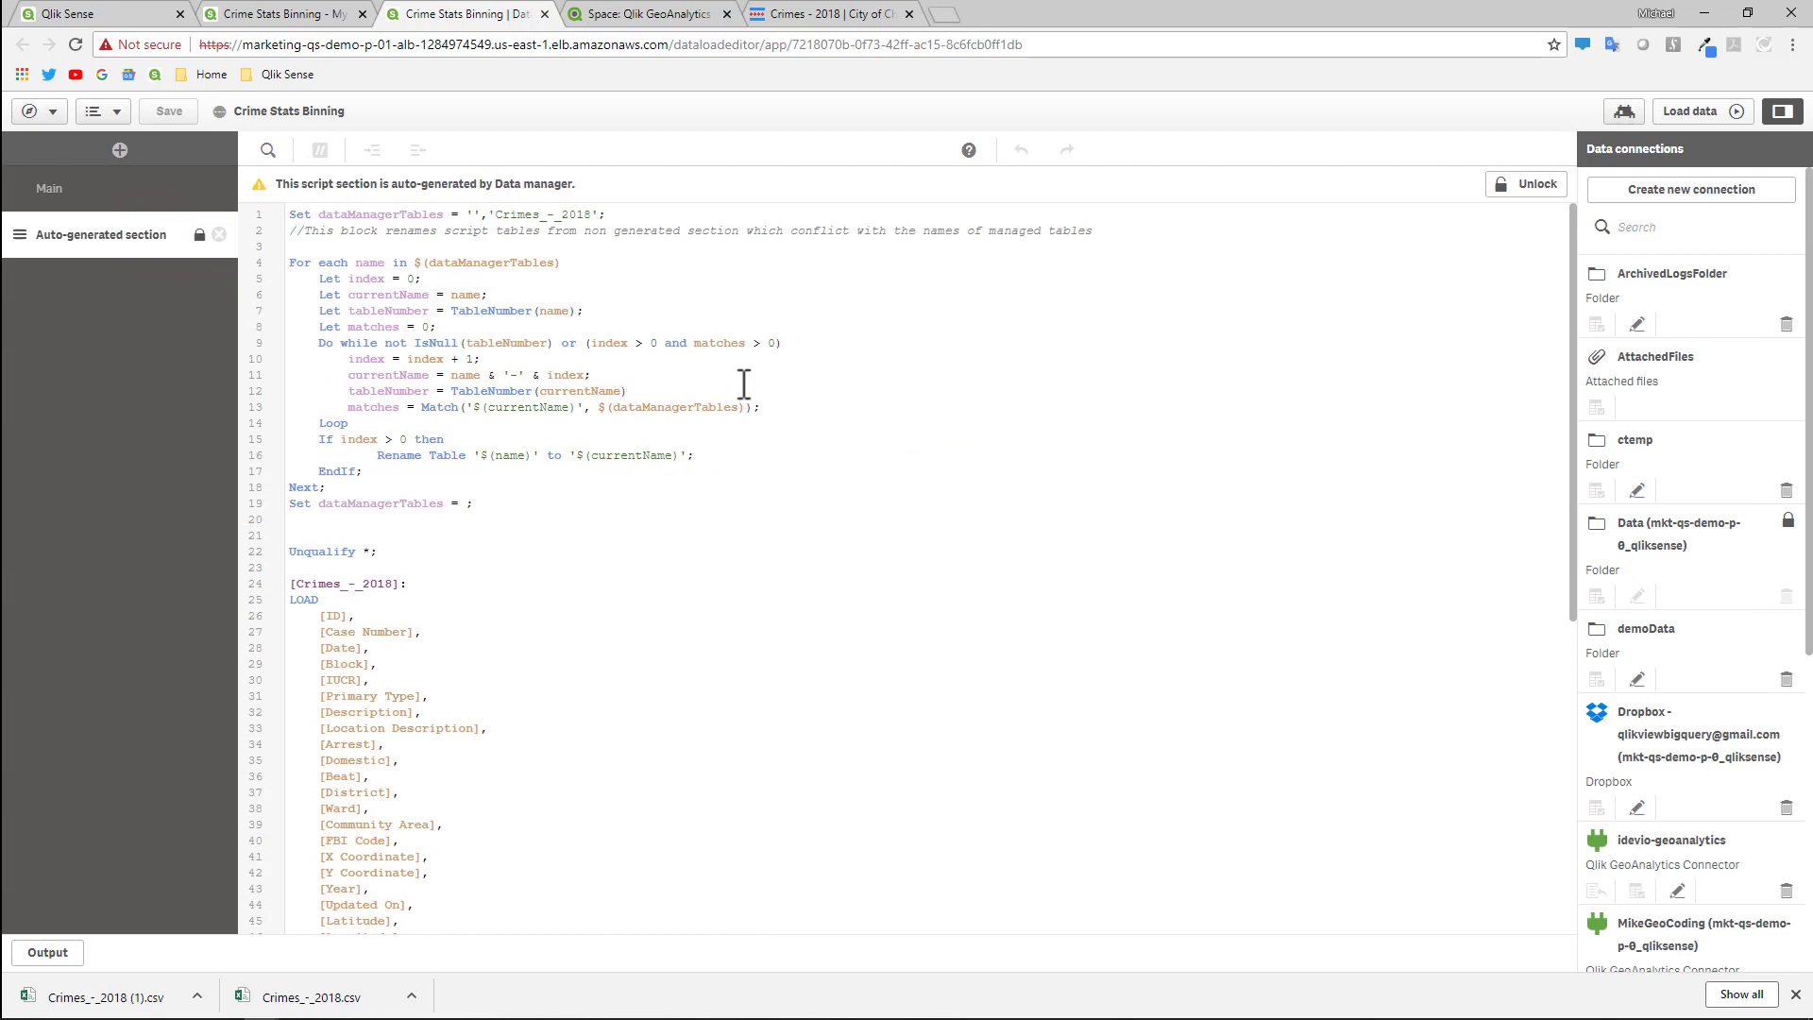
left_click(1527, 184)
left_click(1603, 312)
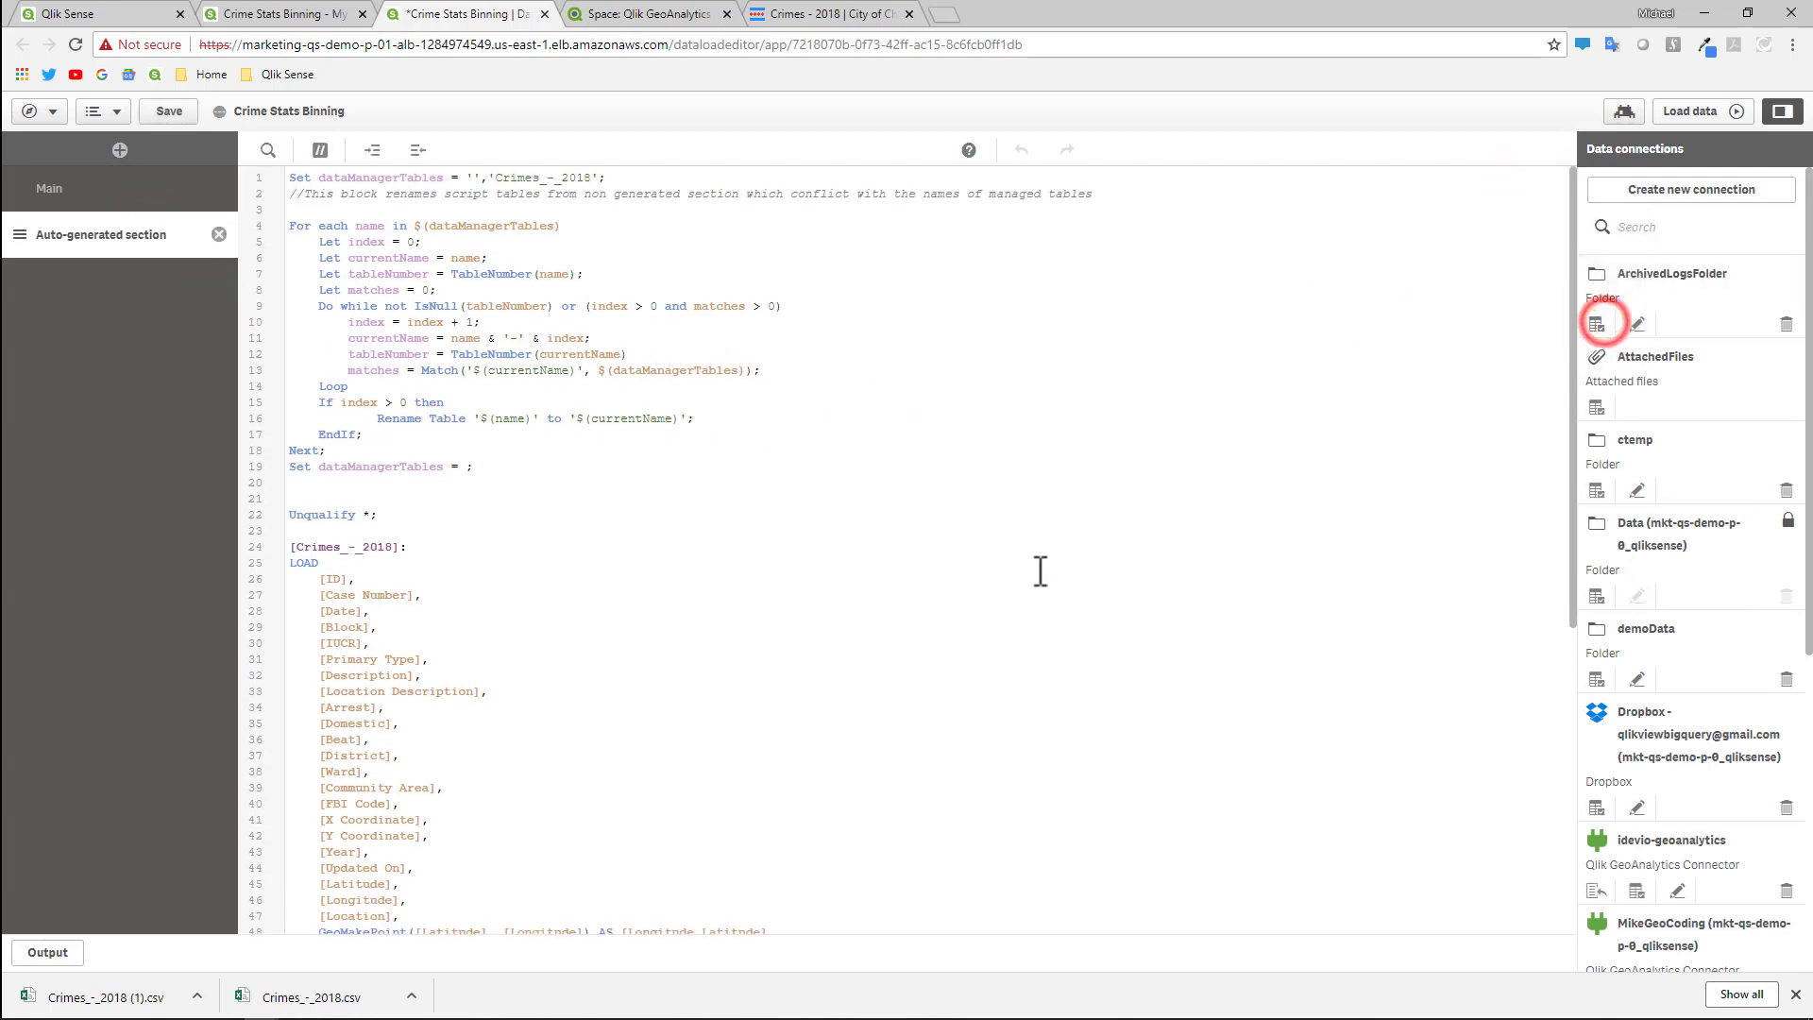
Select the Crimes_-_2018 table name on script line 24.
scroll(1042, 573, "down", 3)
scroll(1042, 574, "down", 5)
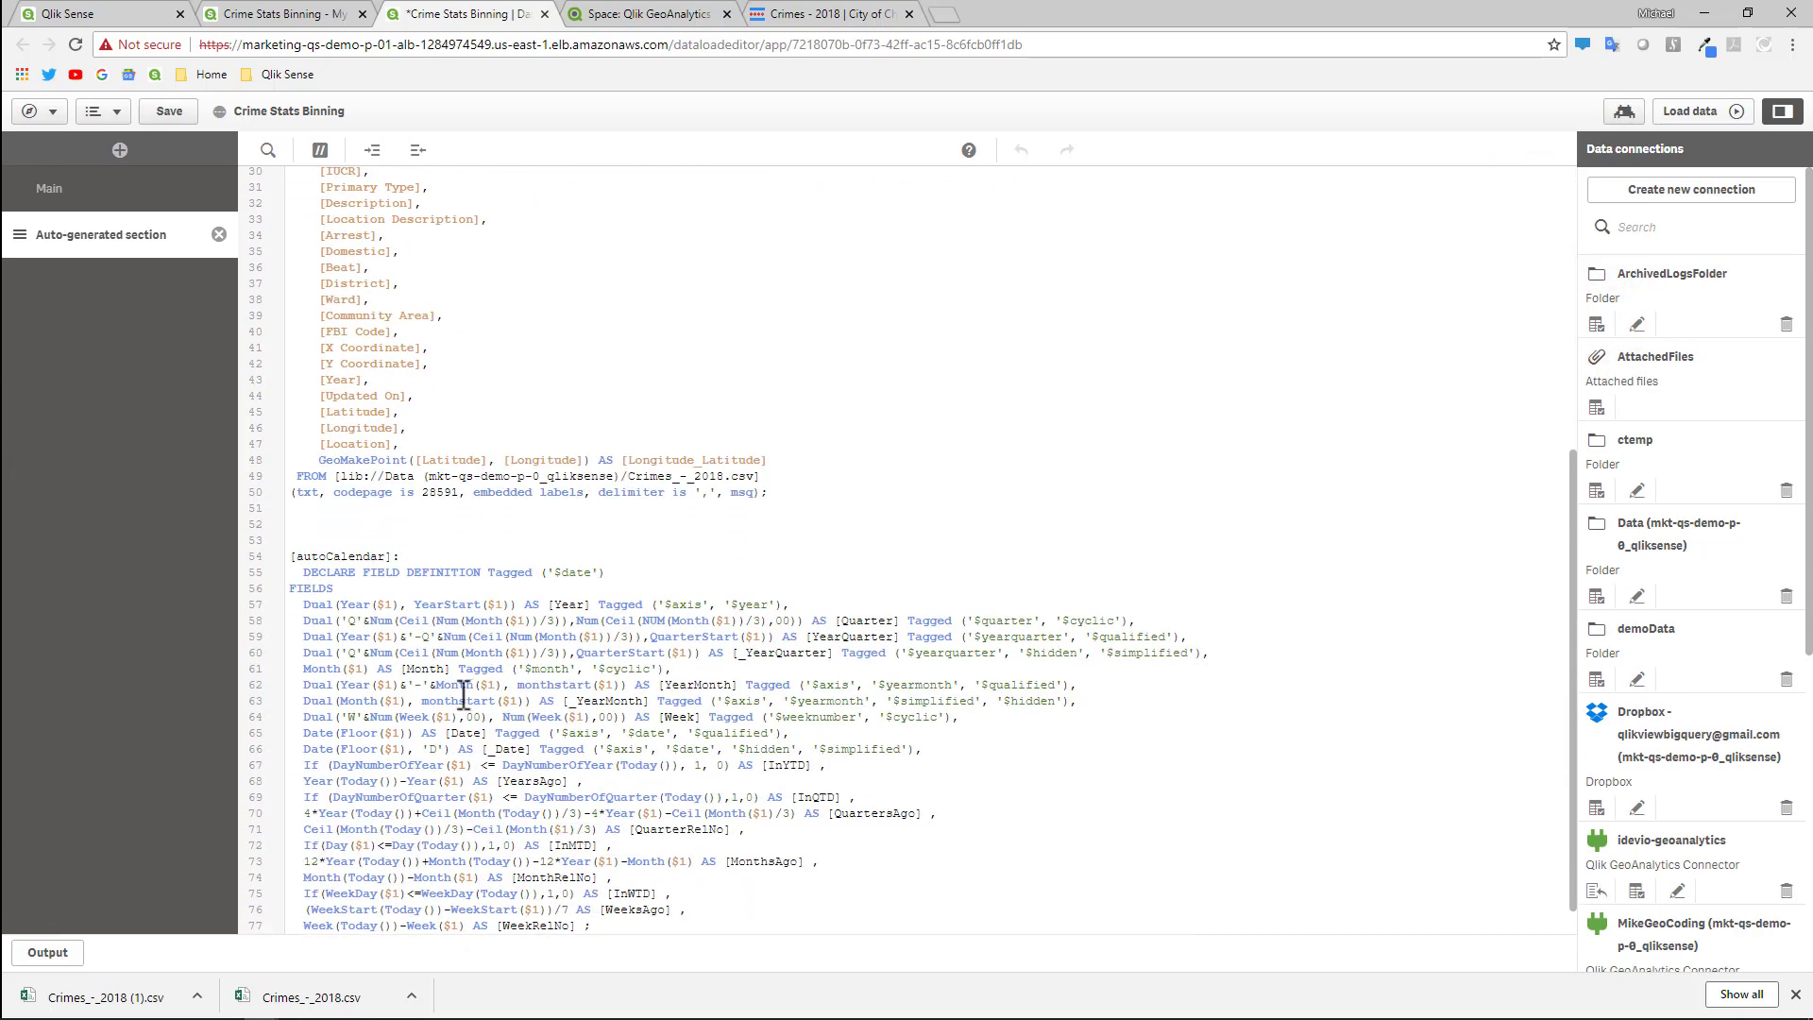
scroll(478, 696, "up", 5)
scroll(487, 685, "up", 3)
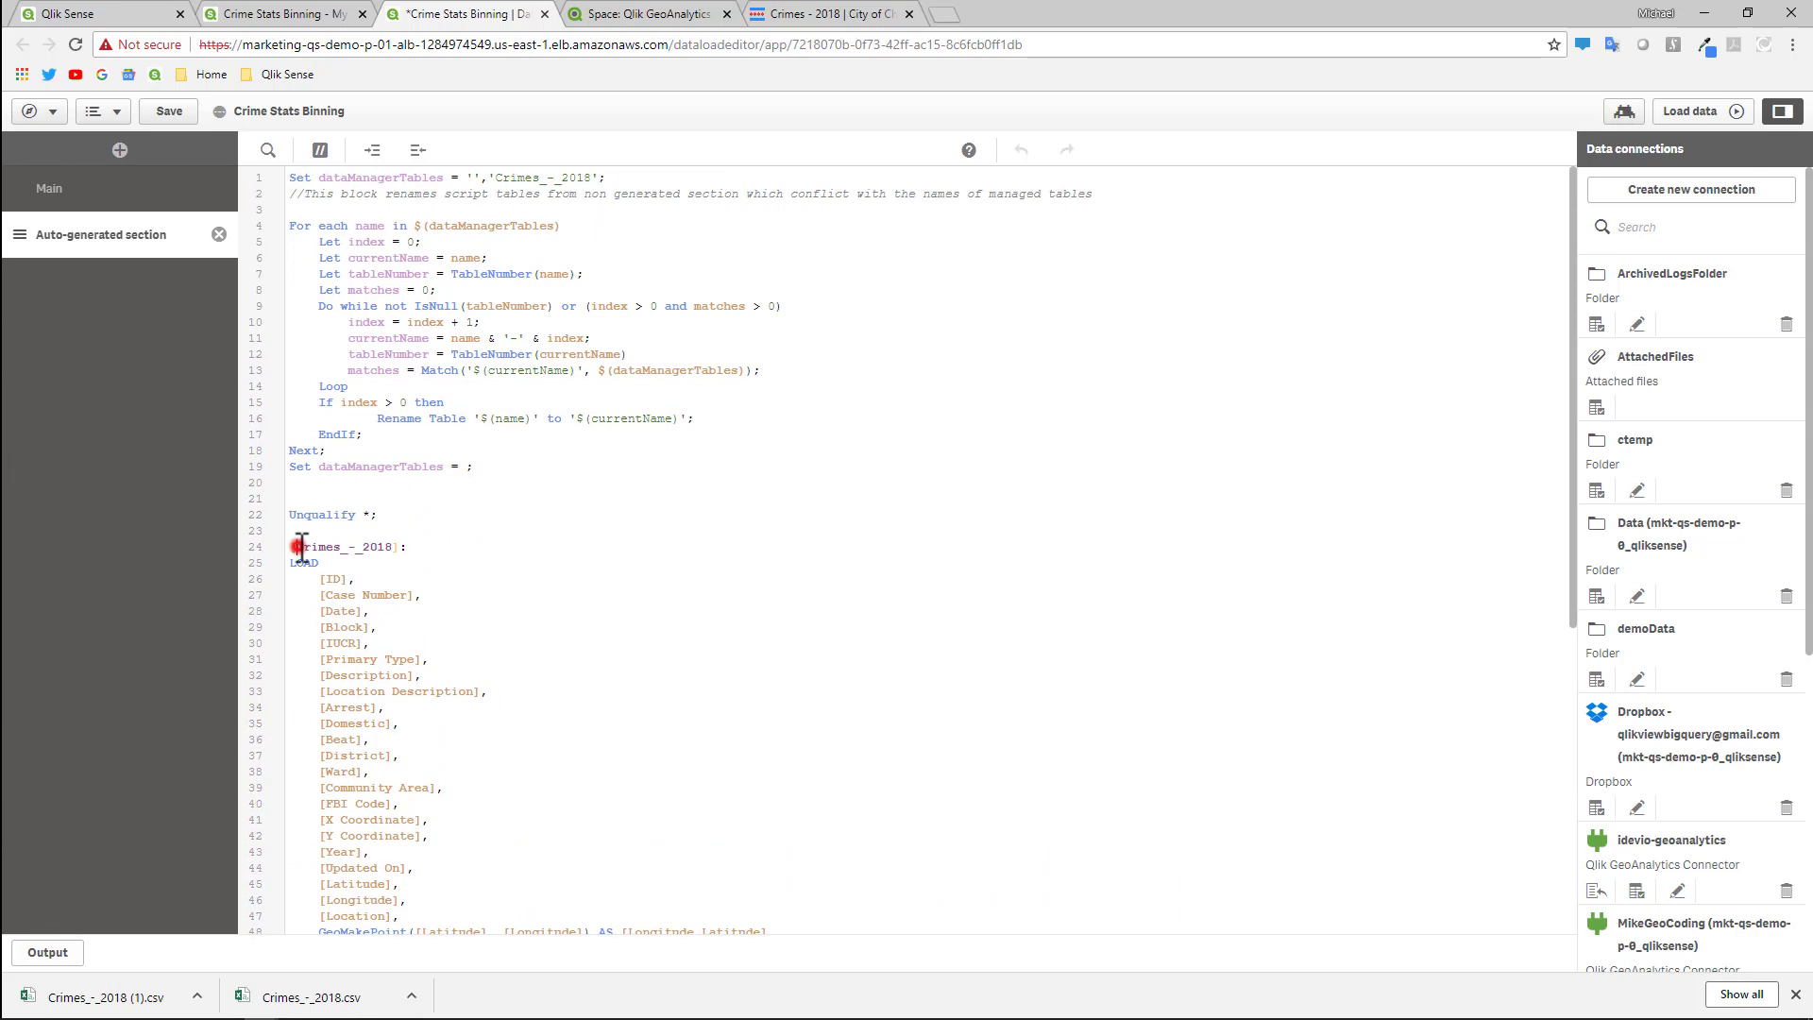
left_click_drag(300, 547, 393, 548)
Add a new load-script section named Binning.
left_click(120, 149)
type("Binning")
left_click(330, 261)
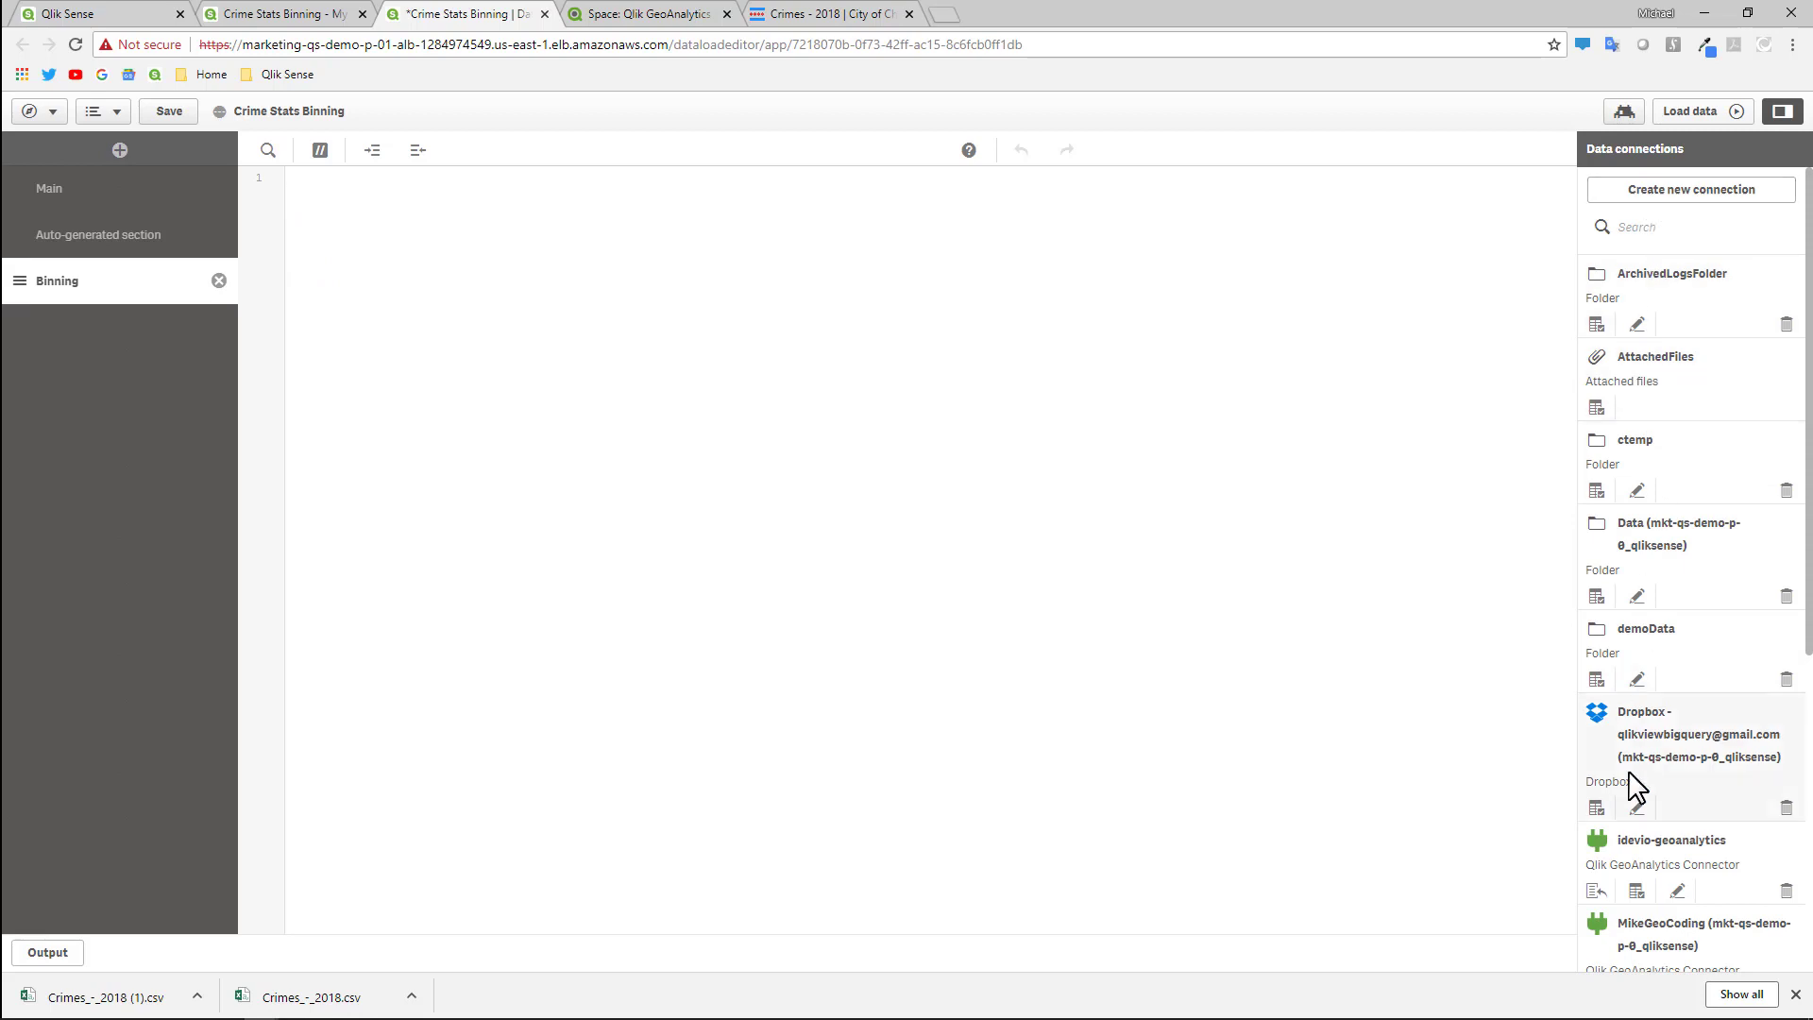
Start a new GeoAnalytics Connector data connection, review the server choices, then cancel it.
left_click(1648, 196)
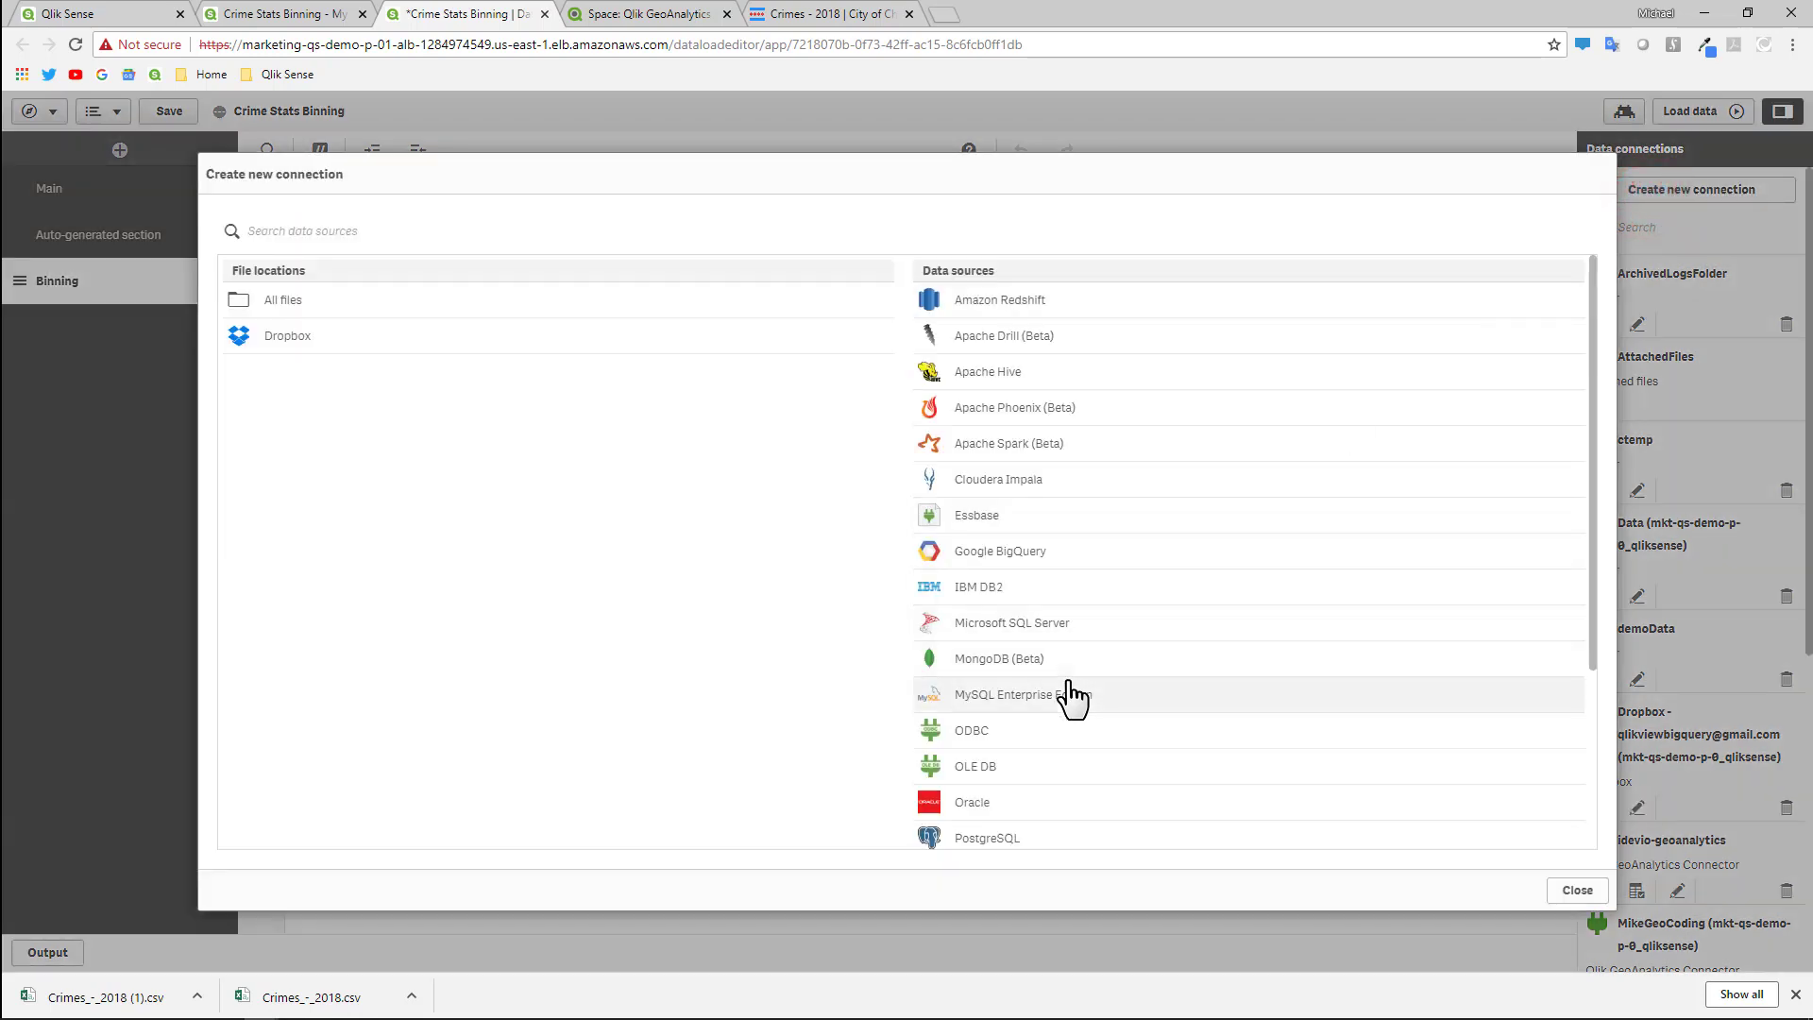
scroll(1067, 699, "down", 3)
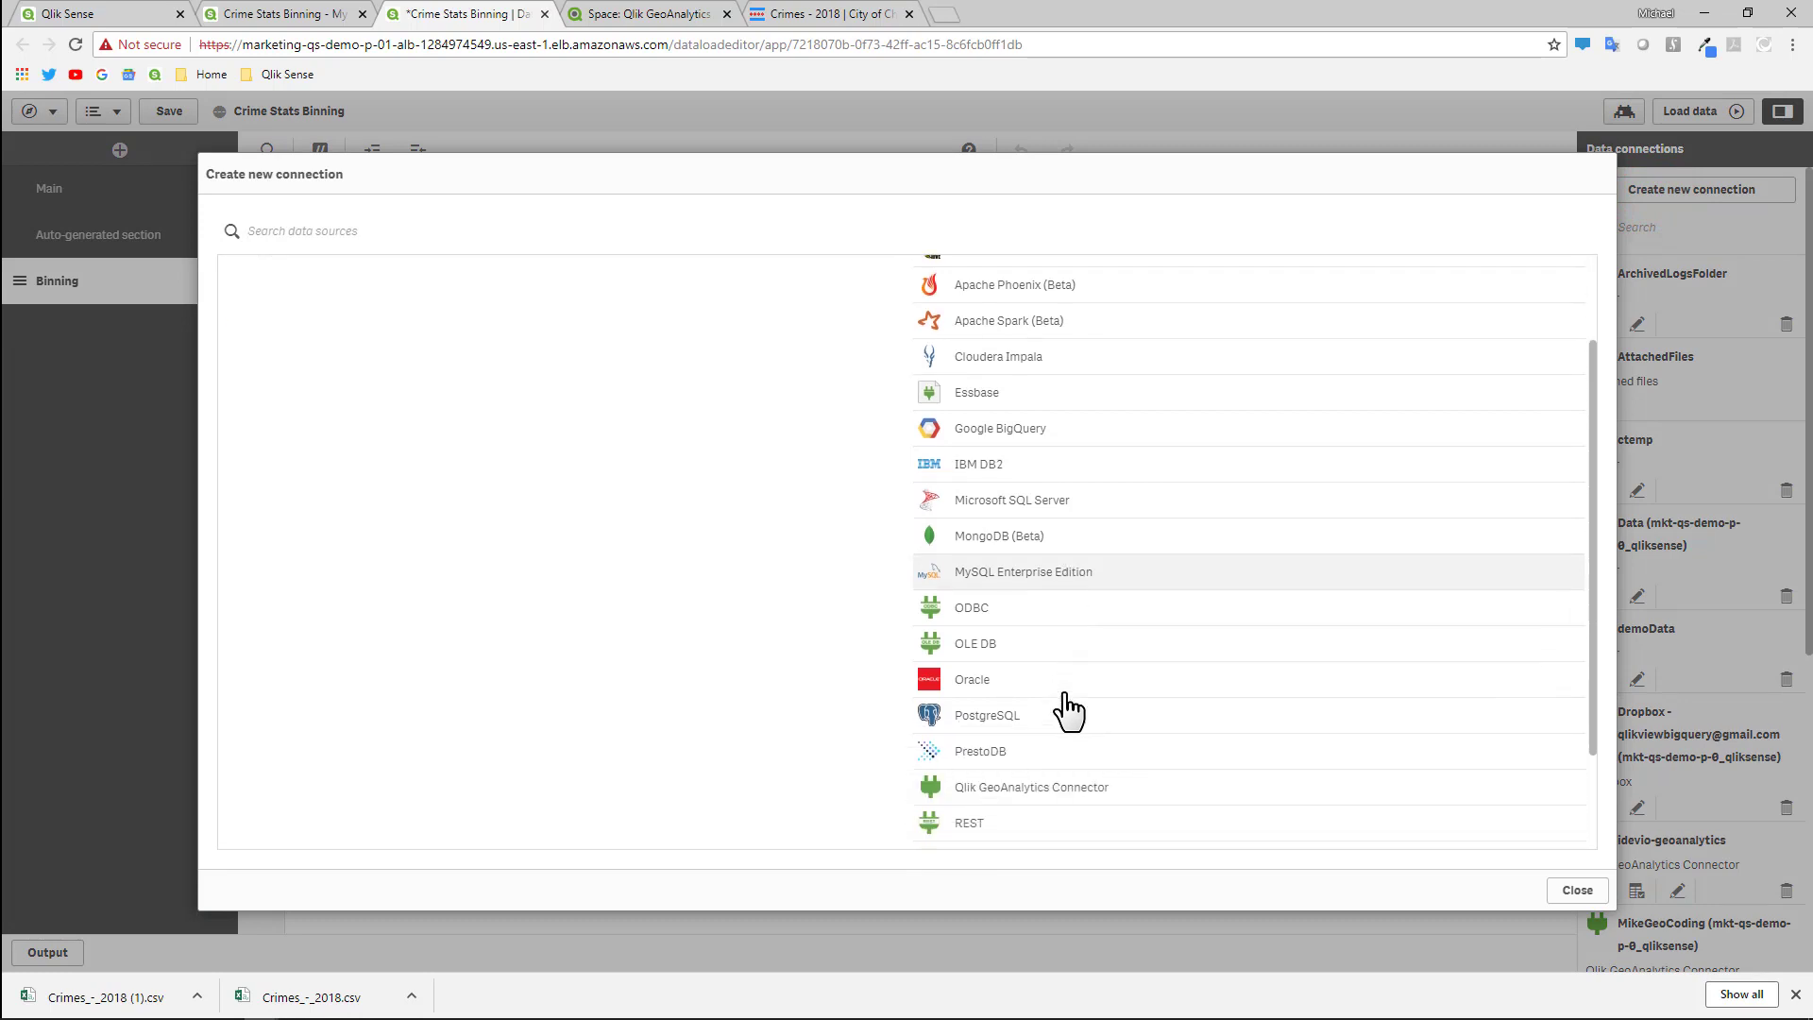
left_click(1068, 716)
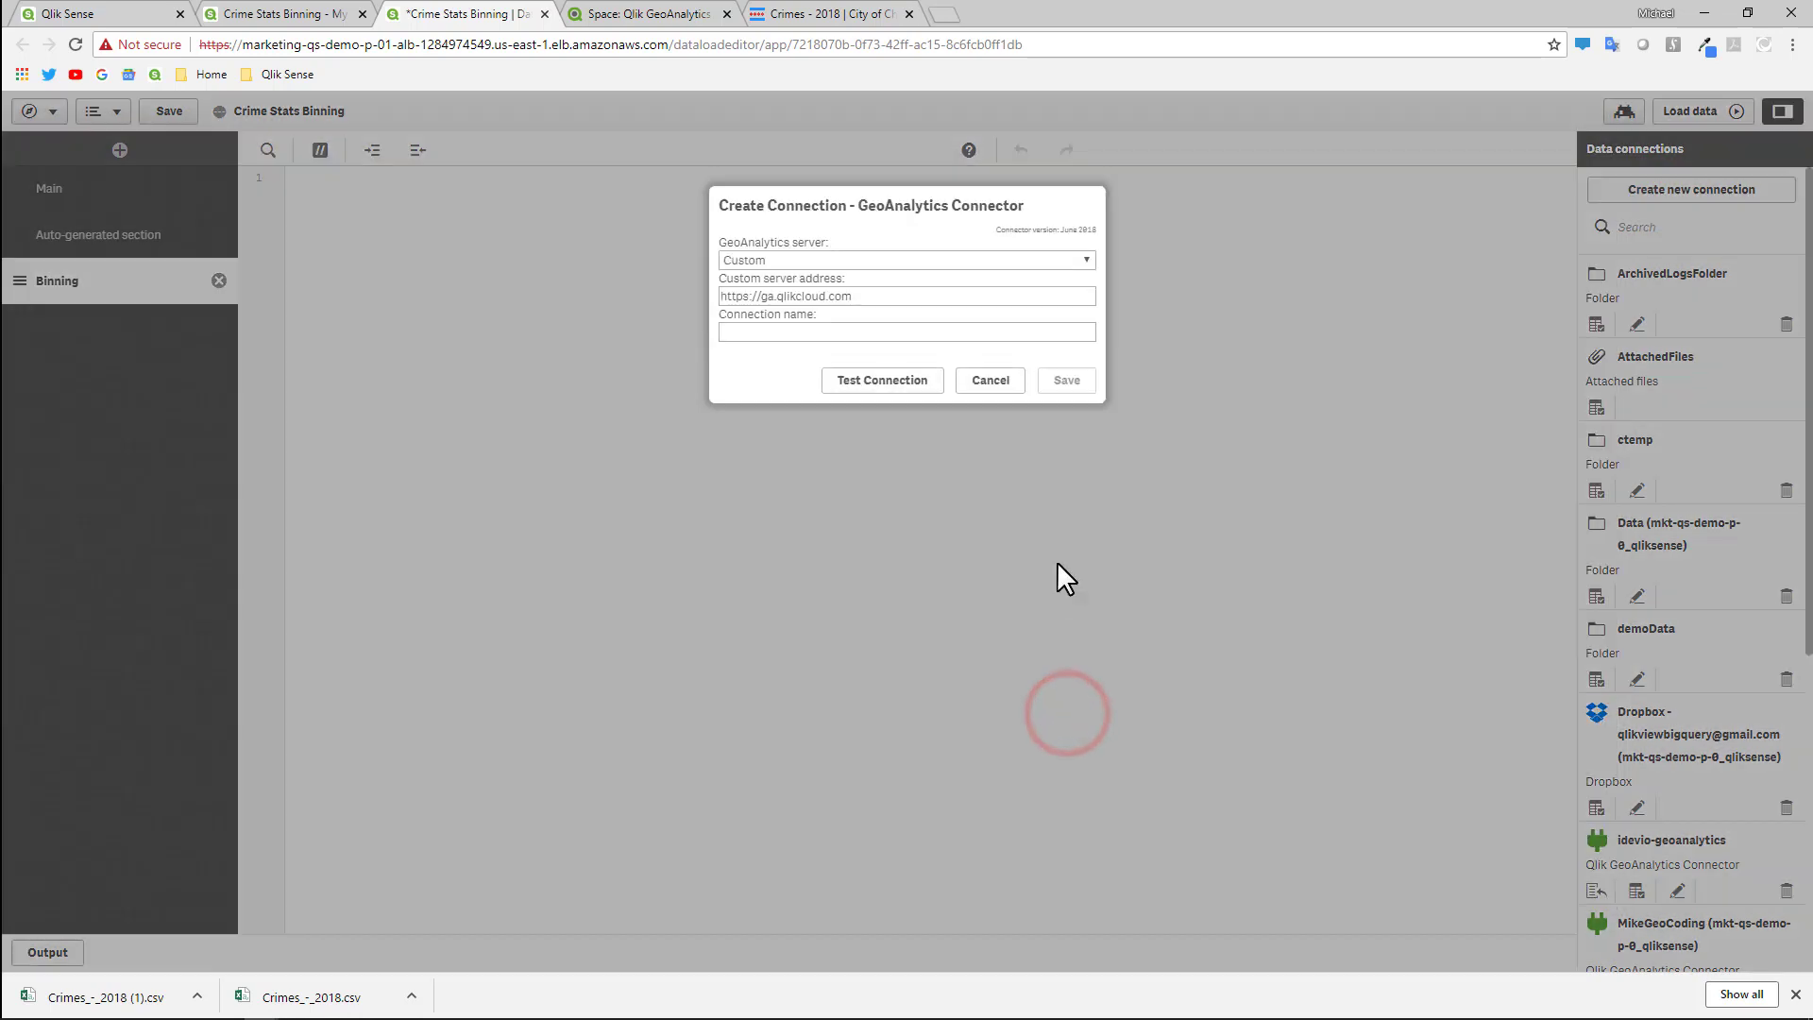
left_click(1086, 261)
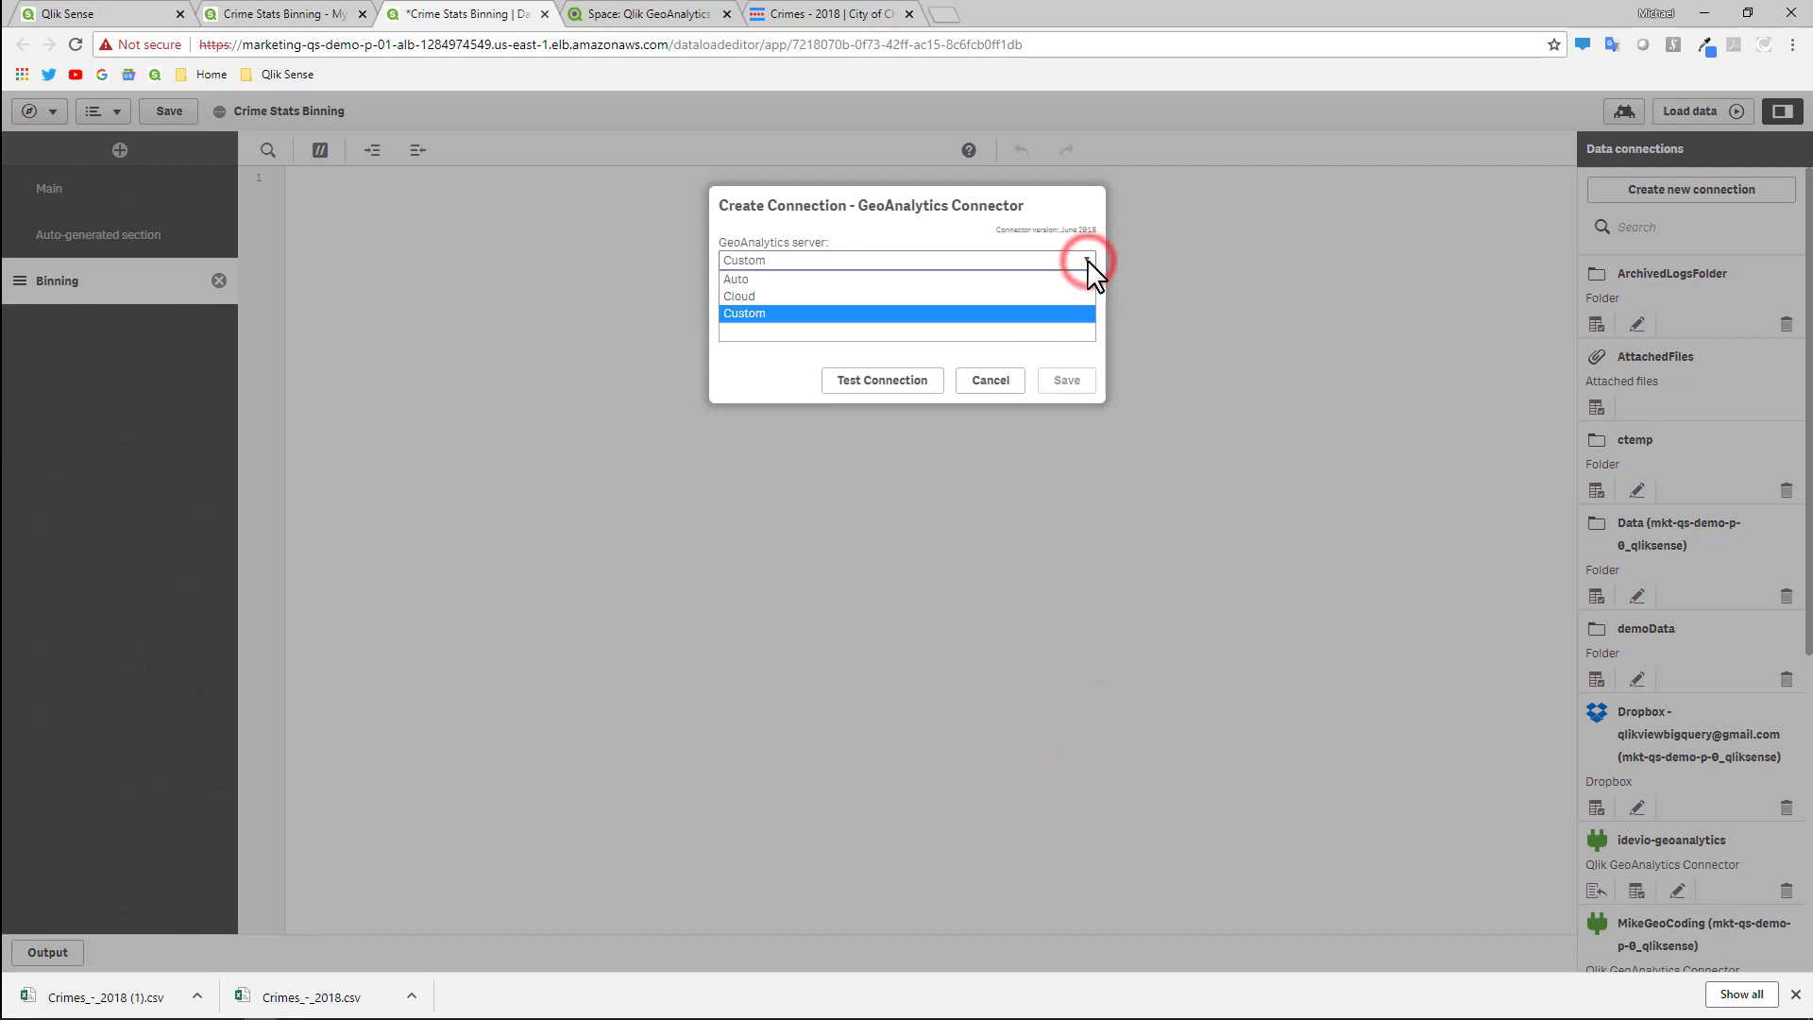
left_click(1004, 379)
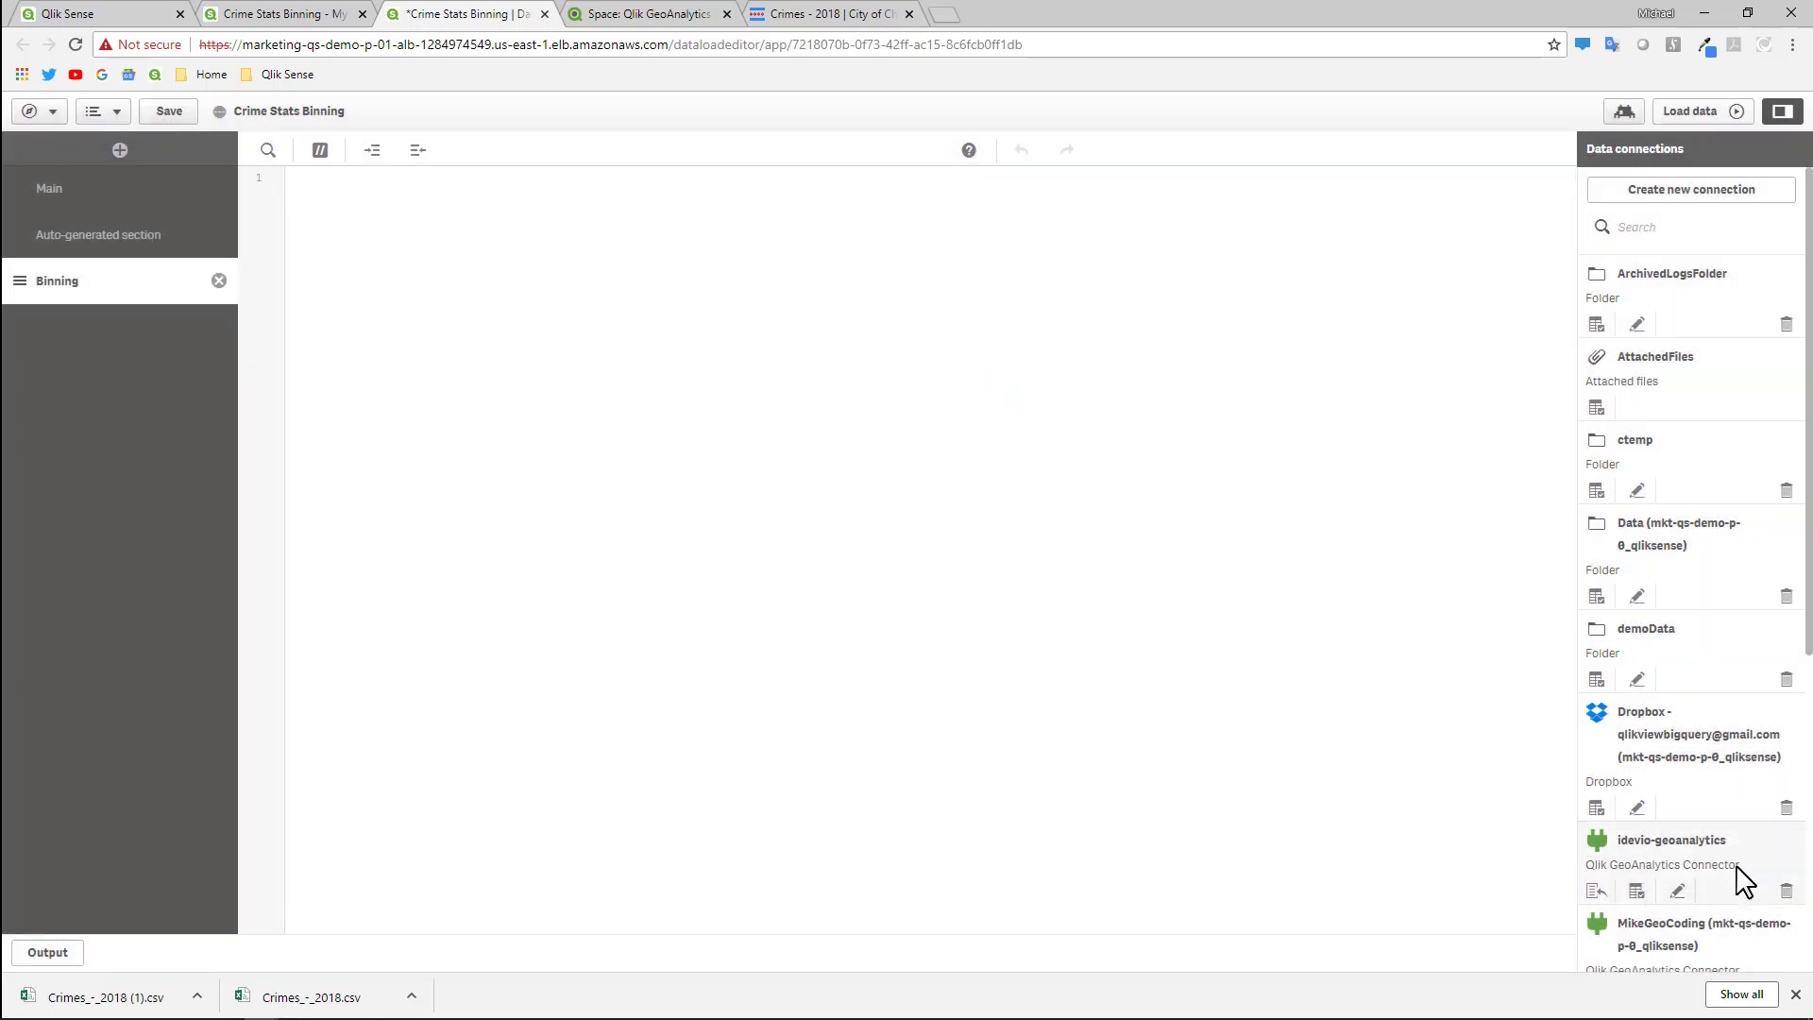
Select data from idevio-geoanalytics using the Binning operation with Hexagonal bin shape.
left_click(1637, 893)
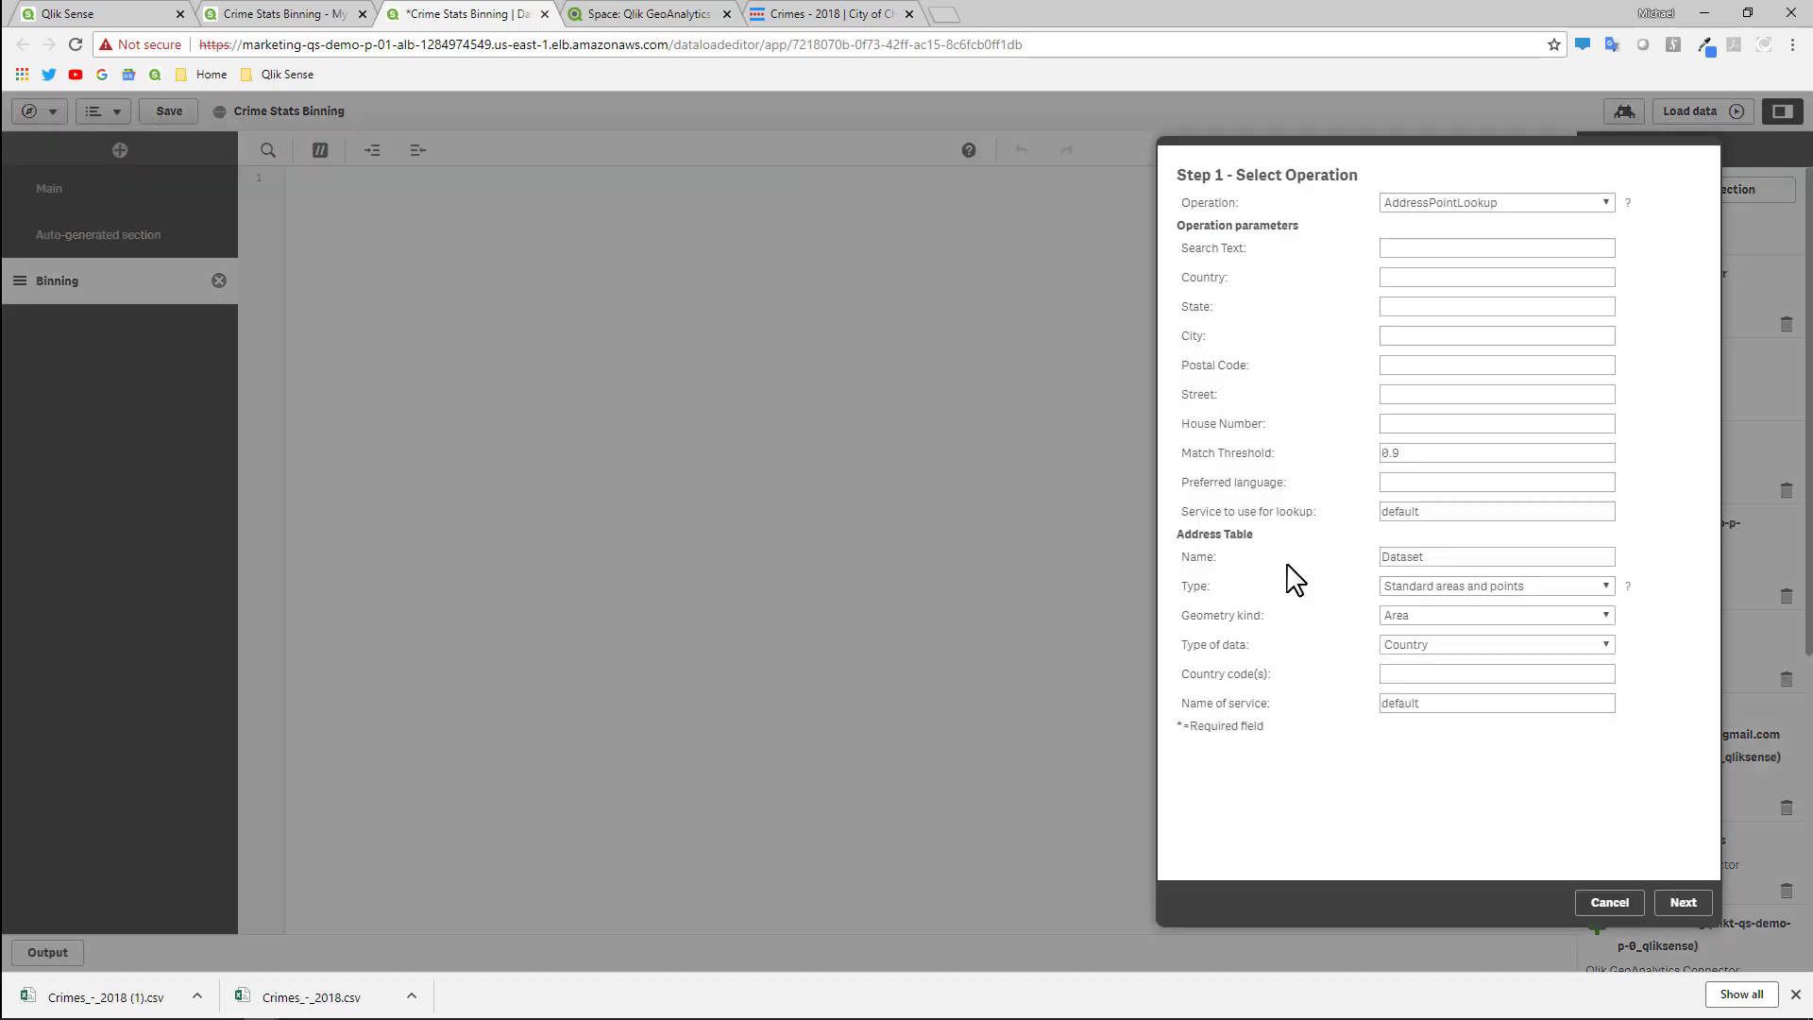
left_click(1458, 201)
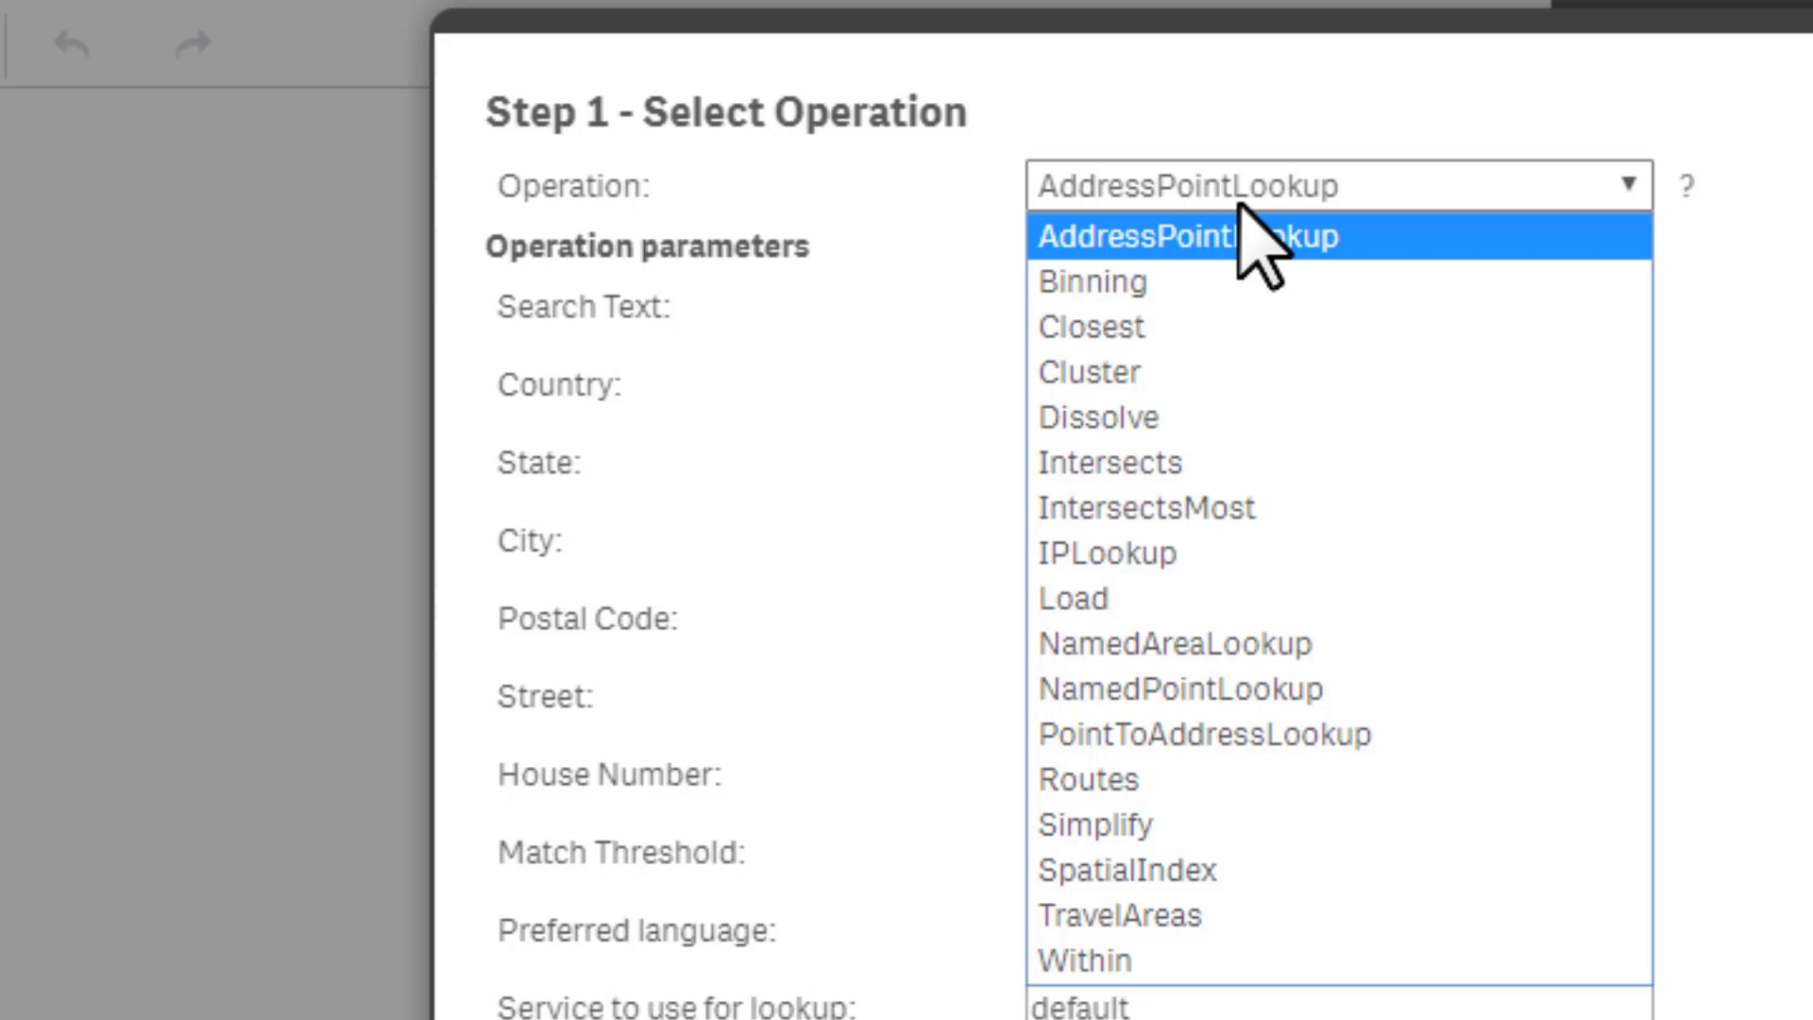
left_click(1188, 282)
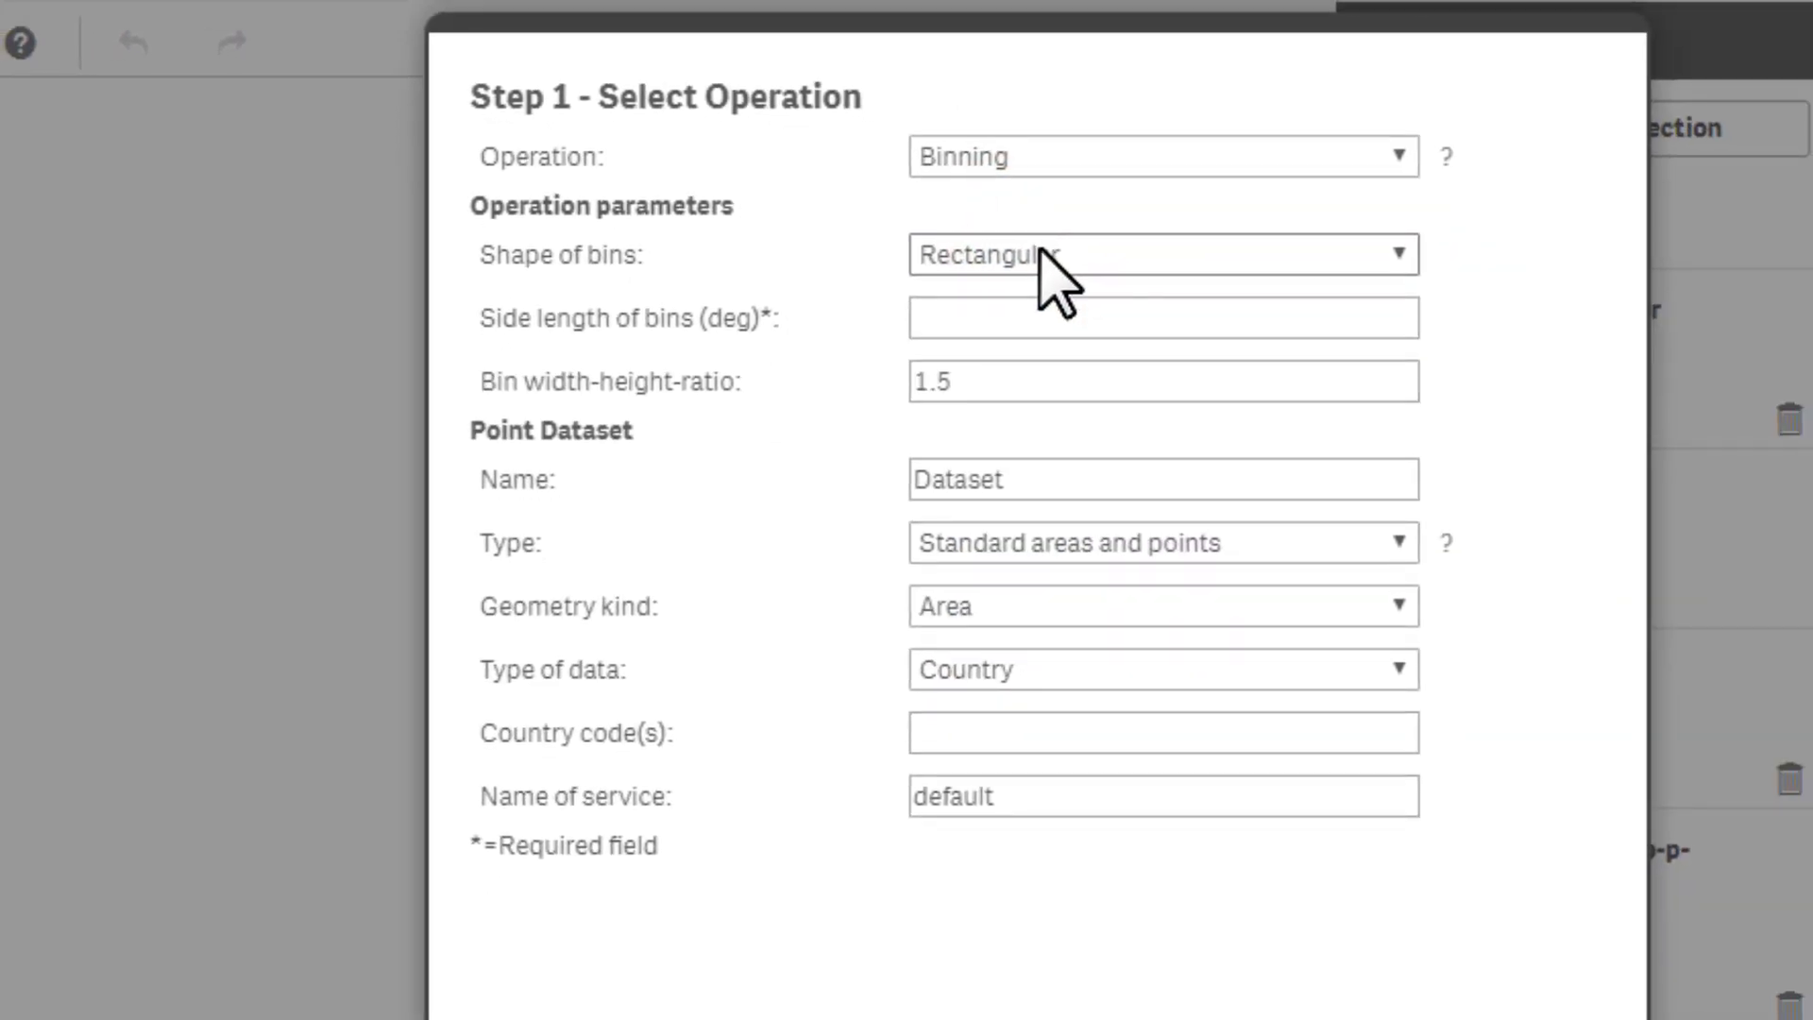
left_click(1042, 255)
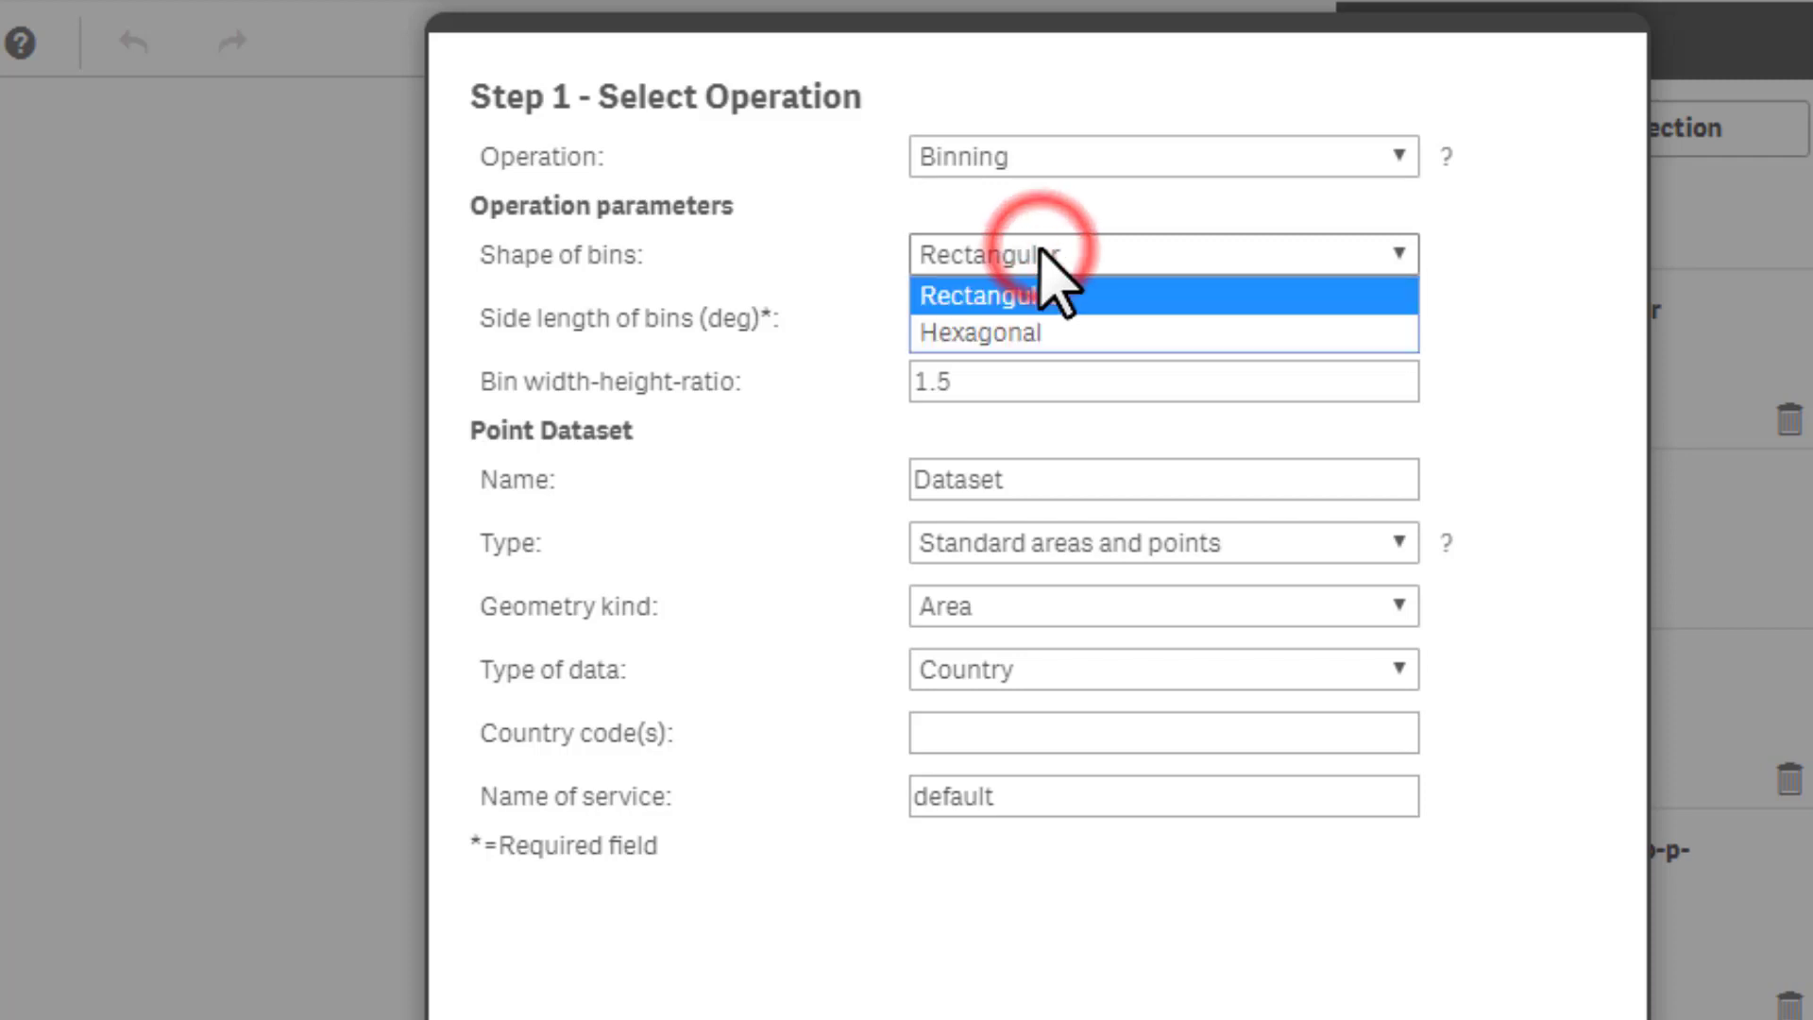
left_click(1043, 332)
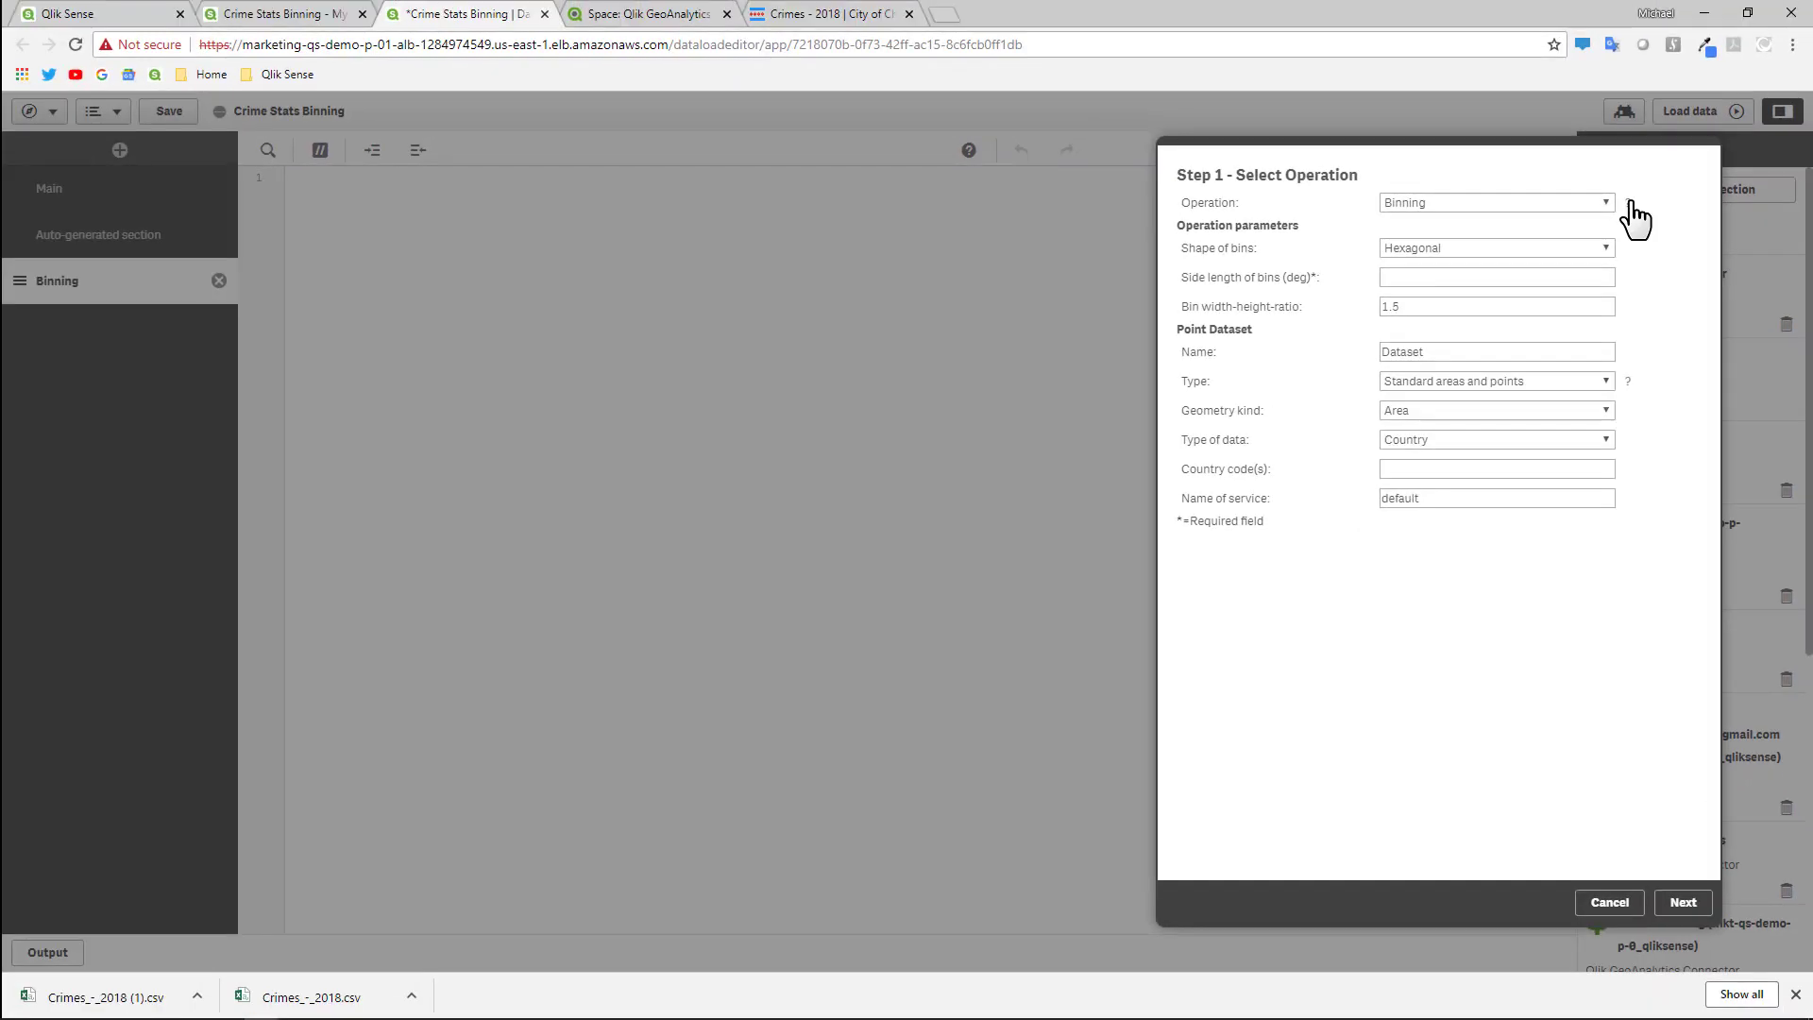
left_click(1630, 202)
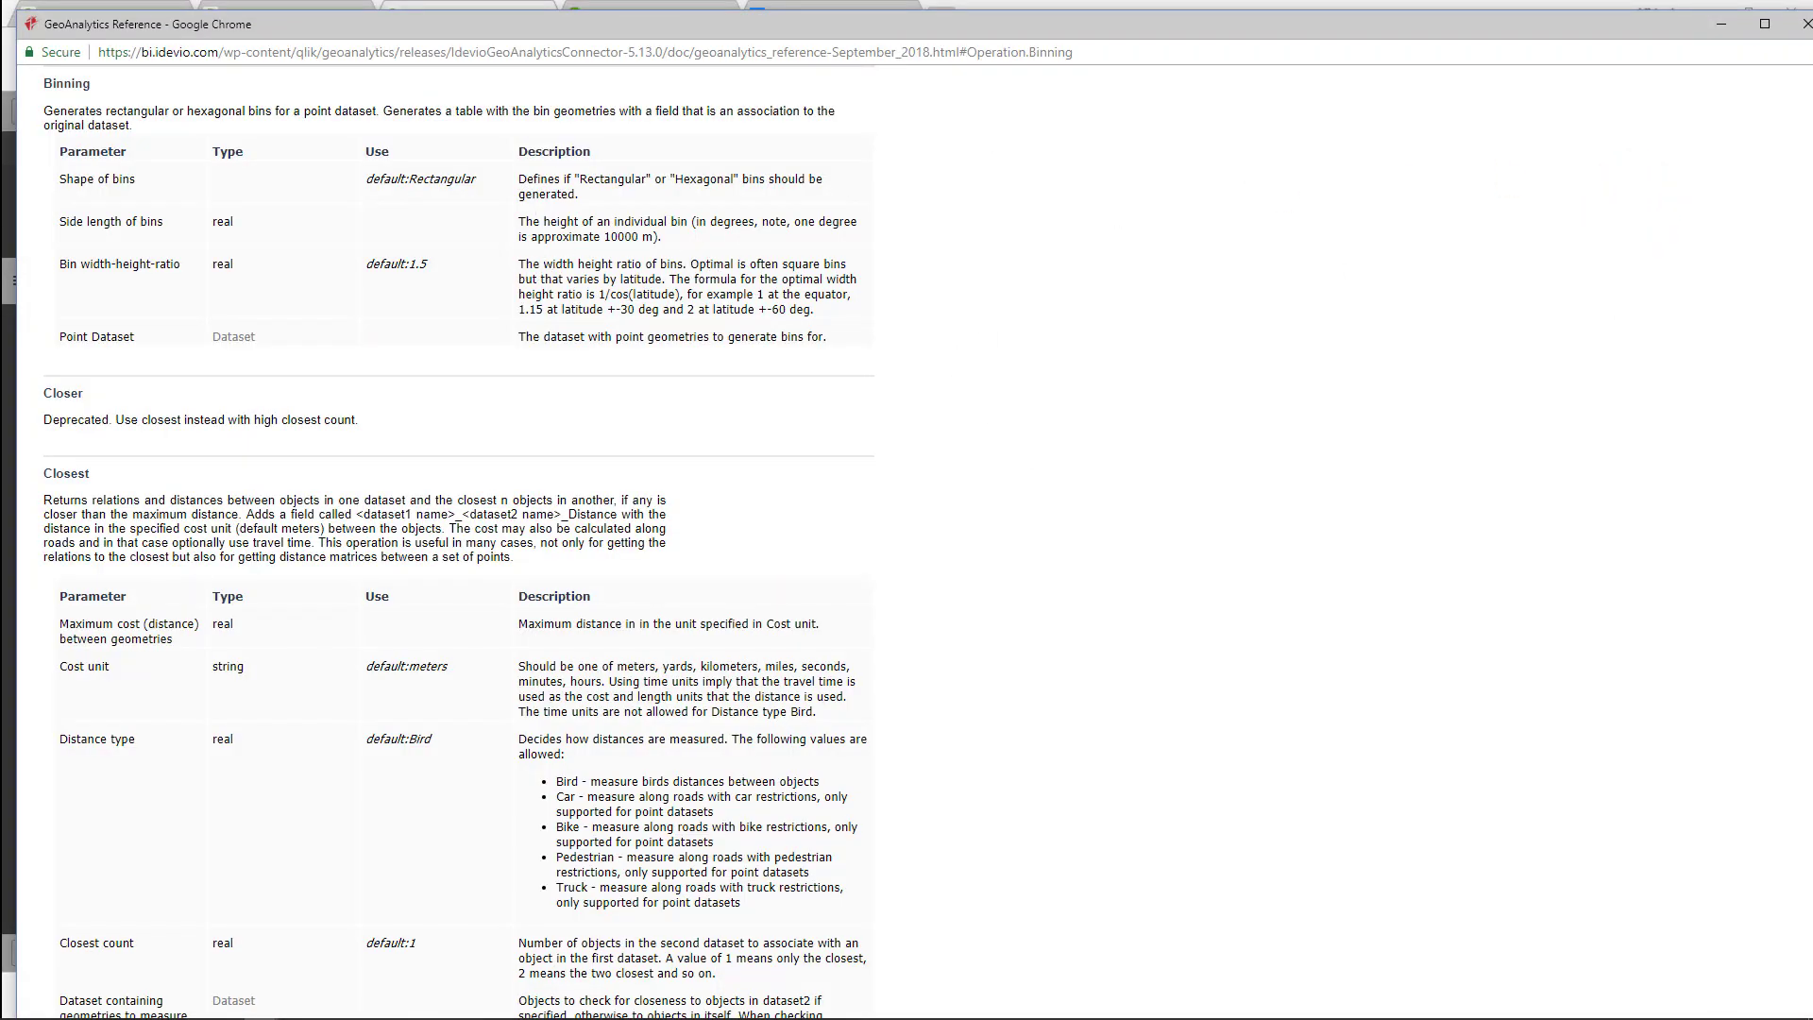
left_click(1802, 24)
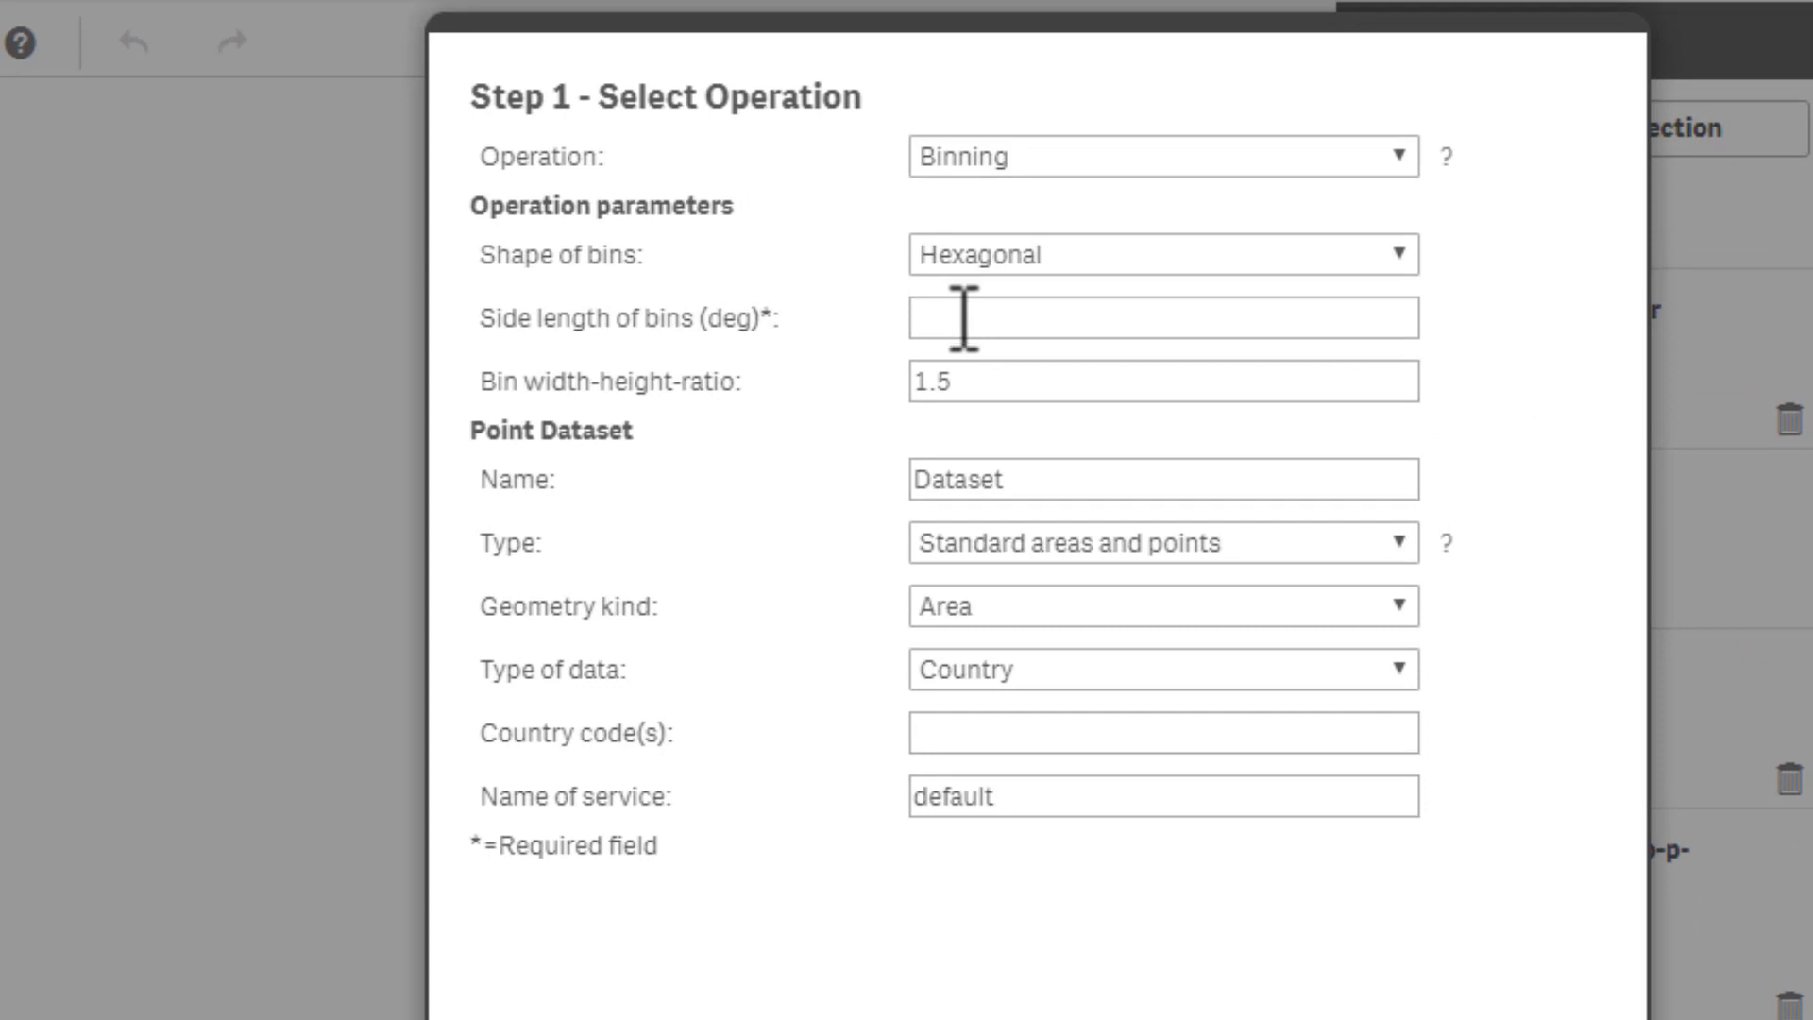
Set bin side length .03, loaded table Crimes_-_2018 as point dataset, and table fields starting with ID.
left_click(956, 316)
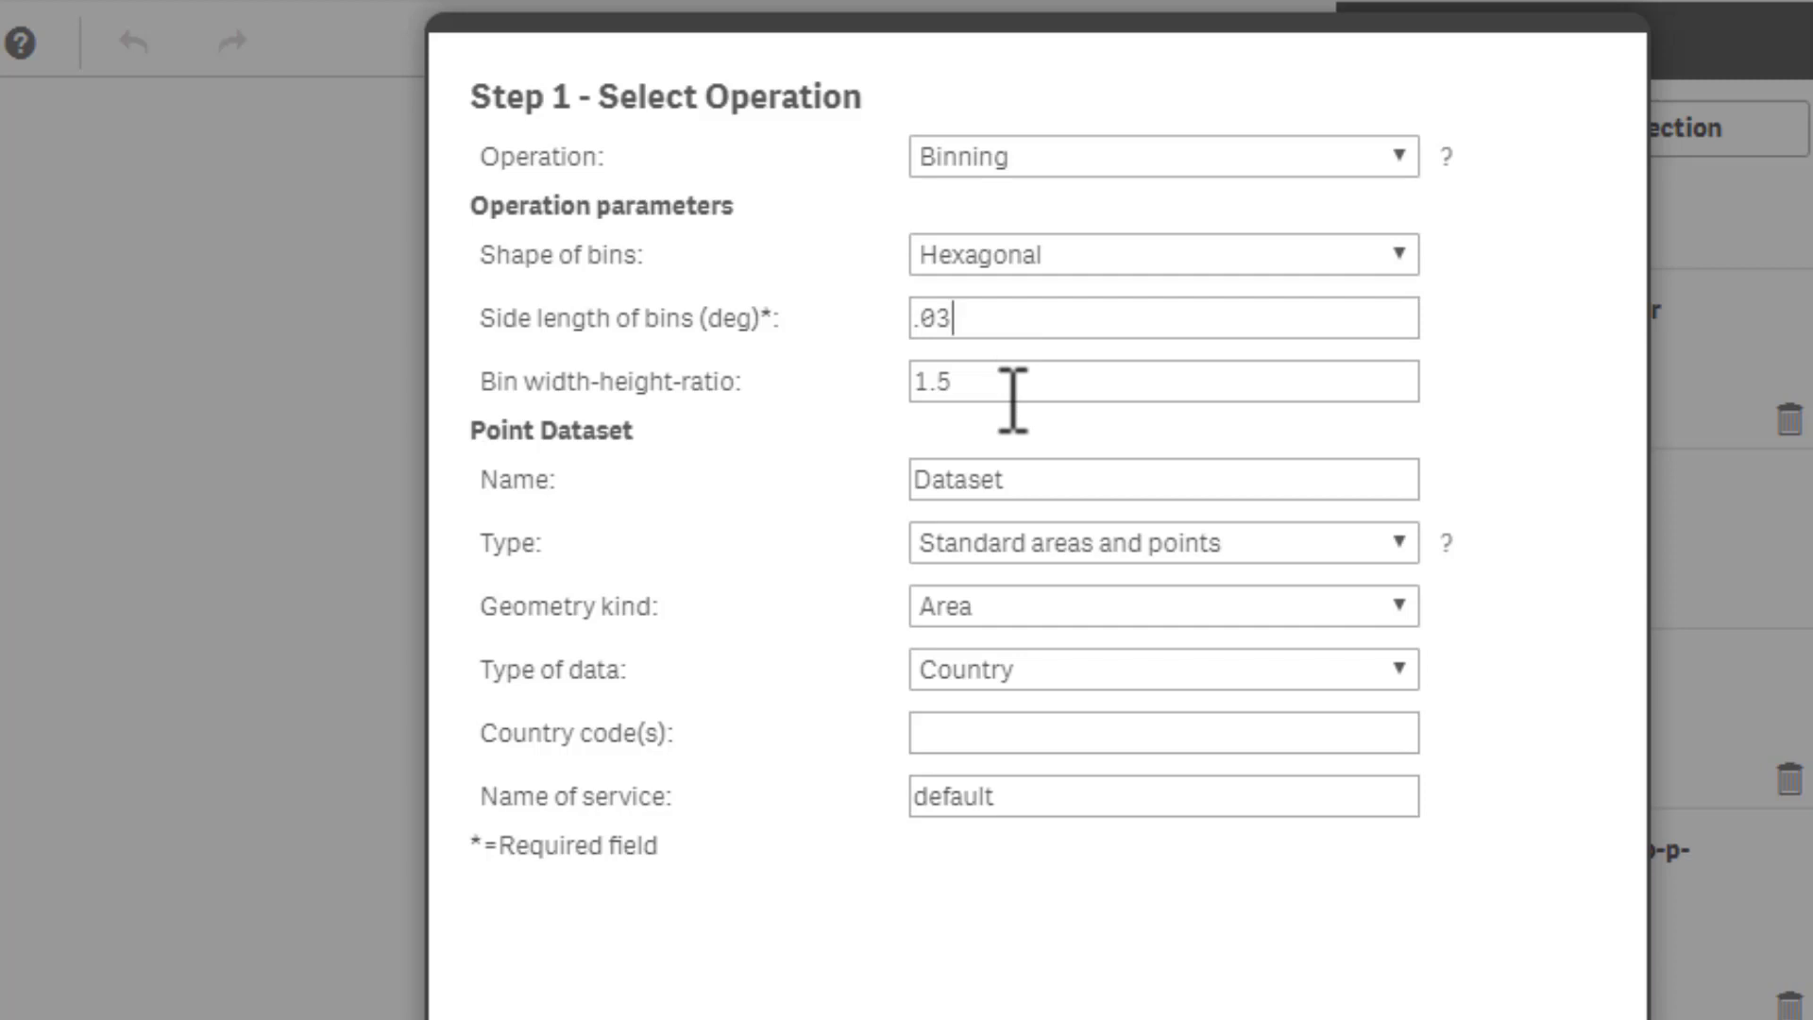
left_click(1061, 477)
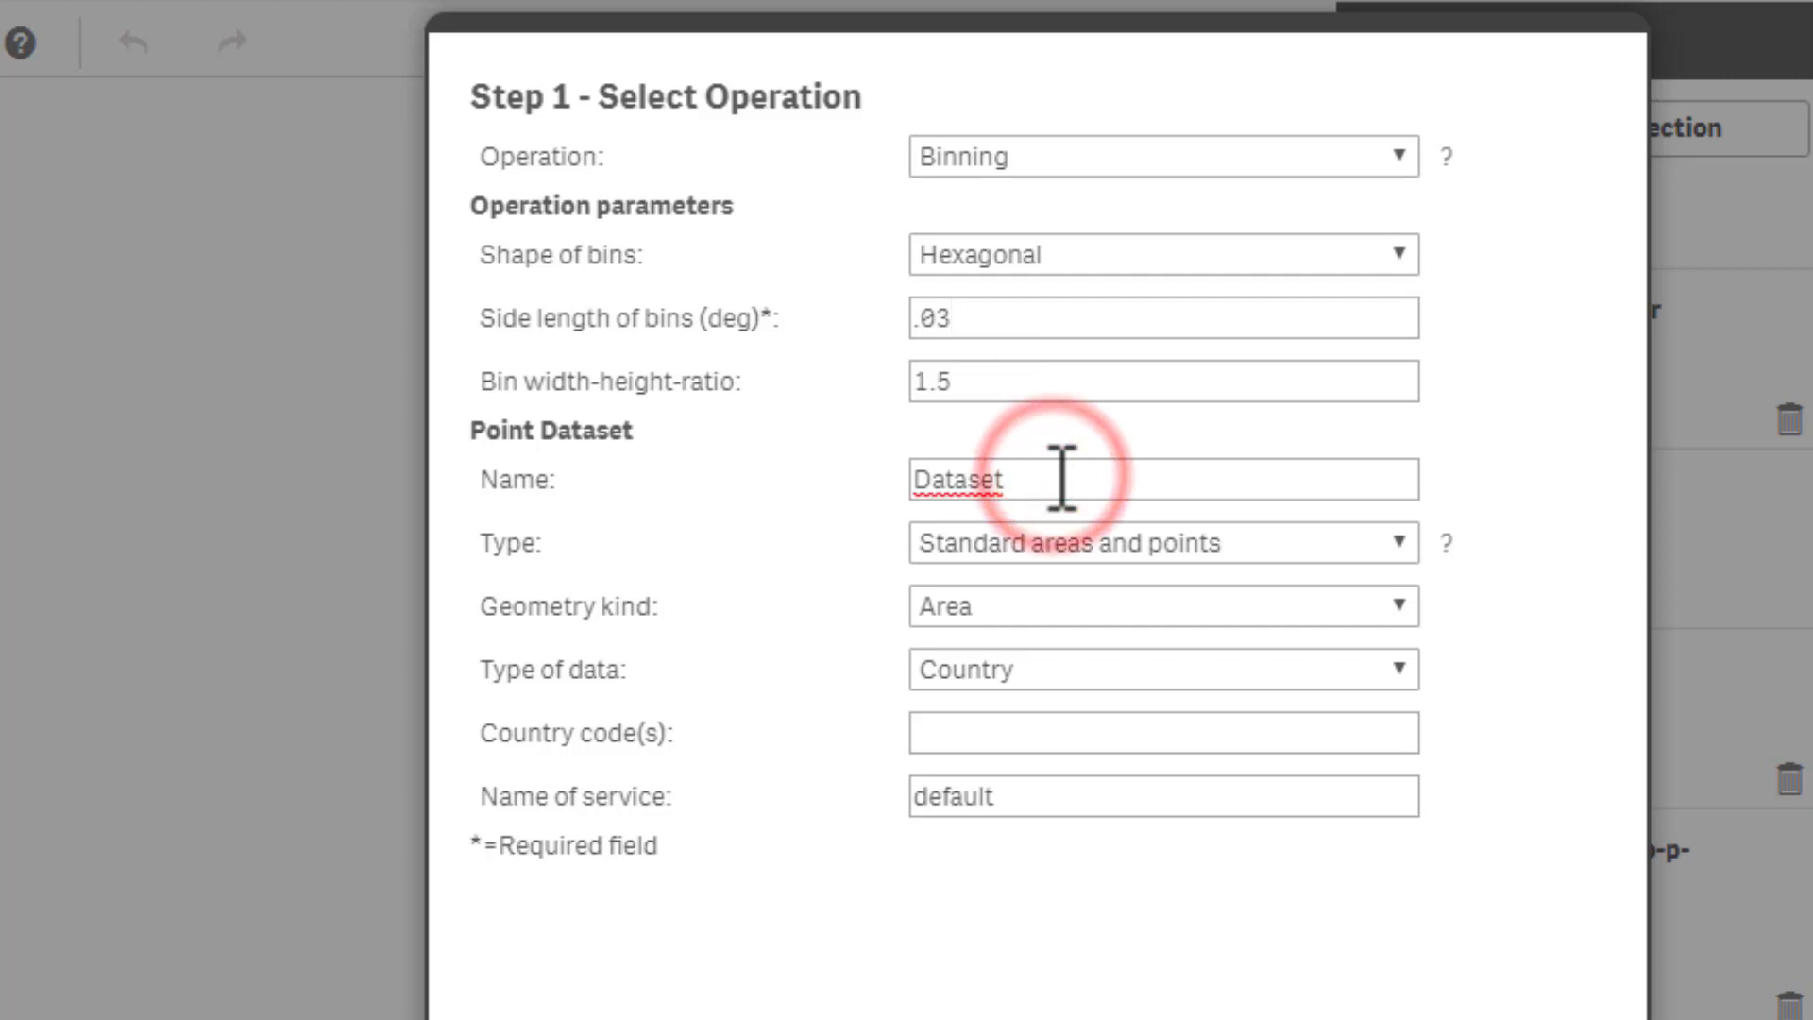
left_click(1061, 477)
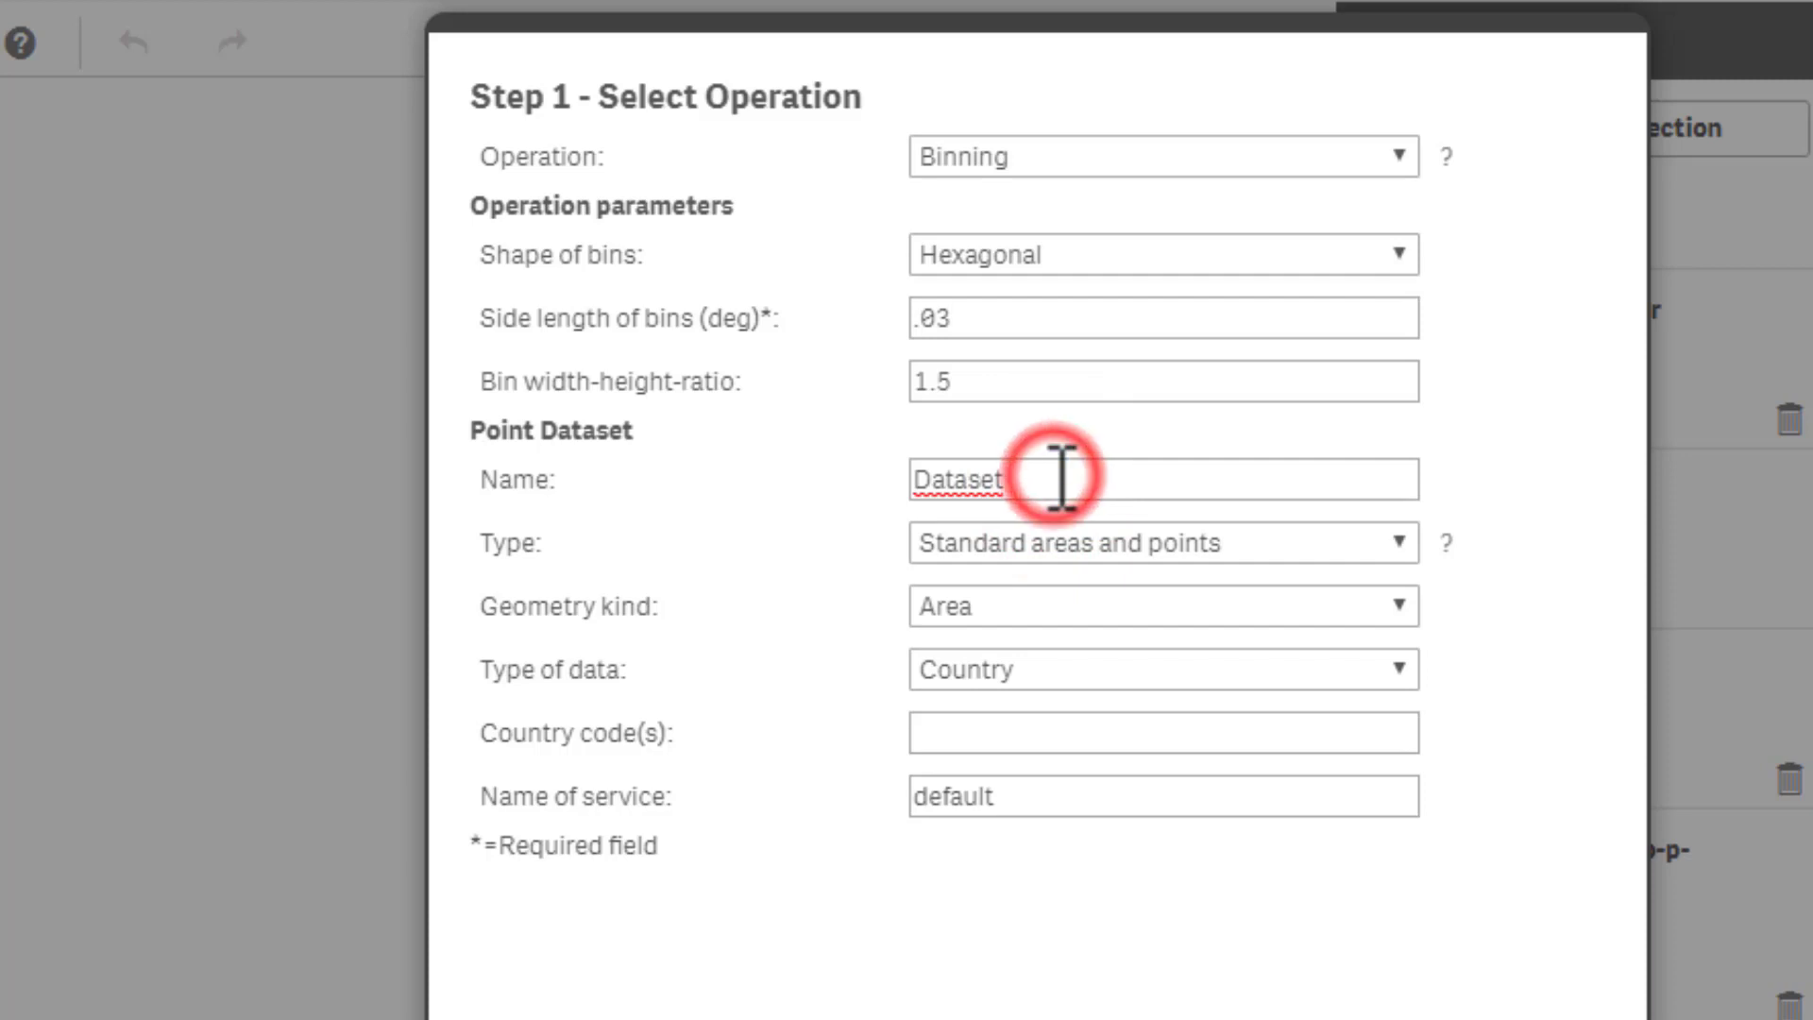
left_click(1065, 548)
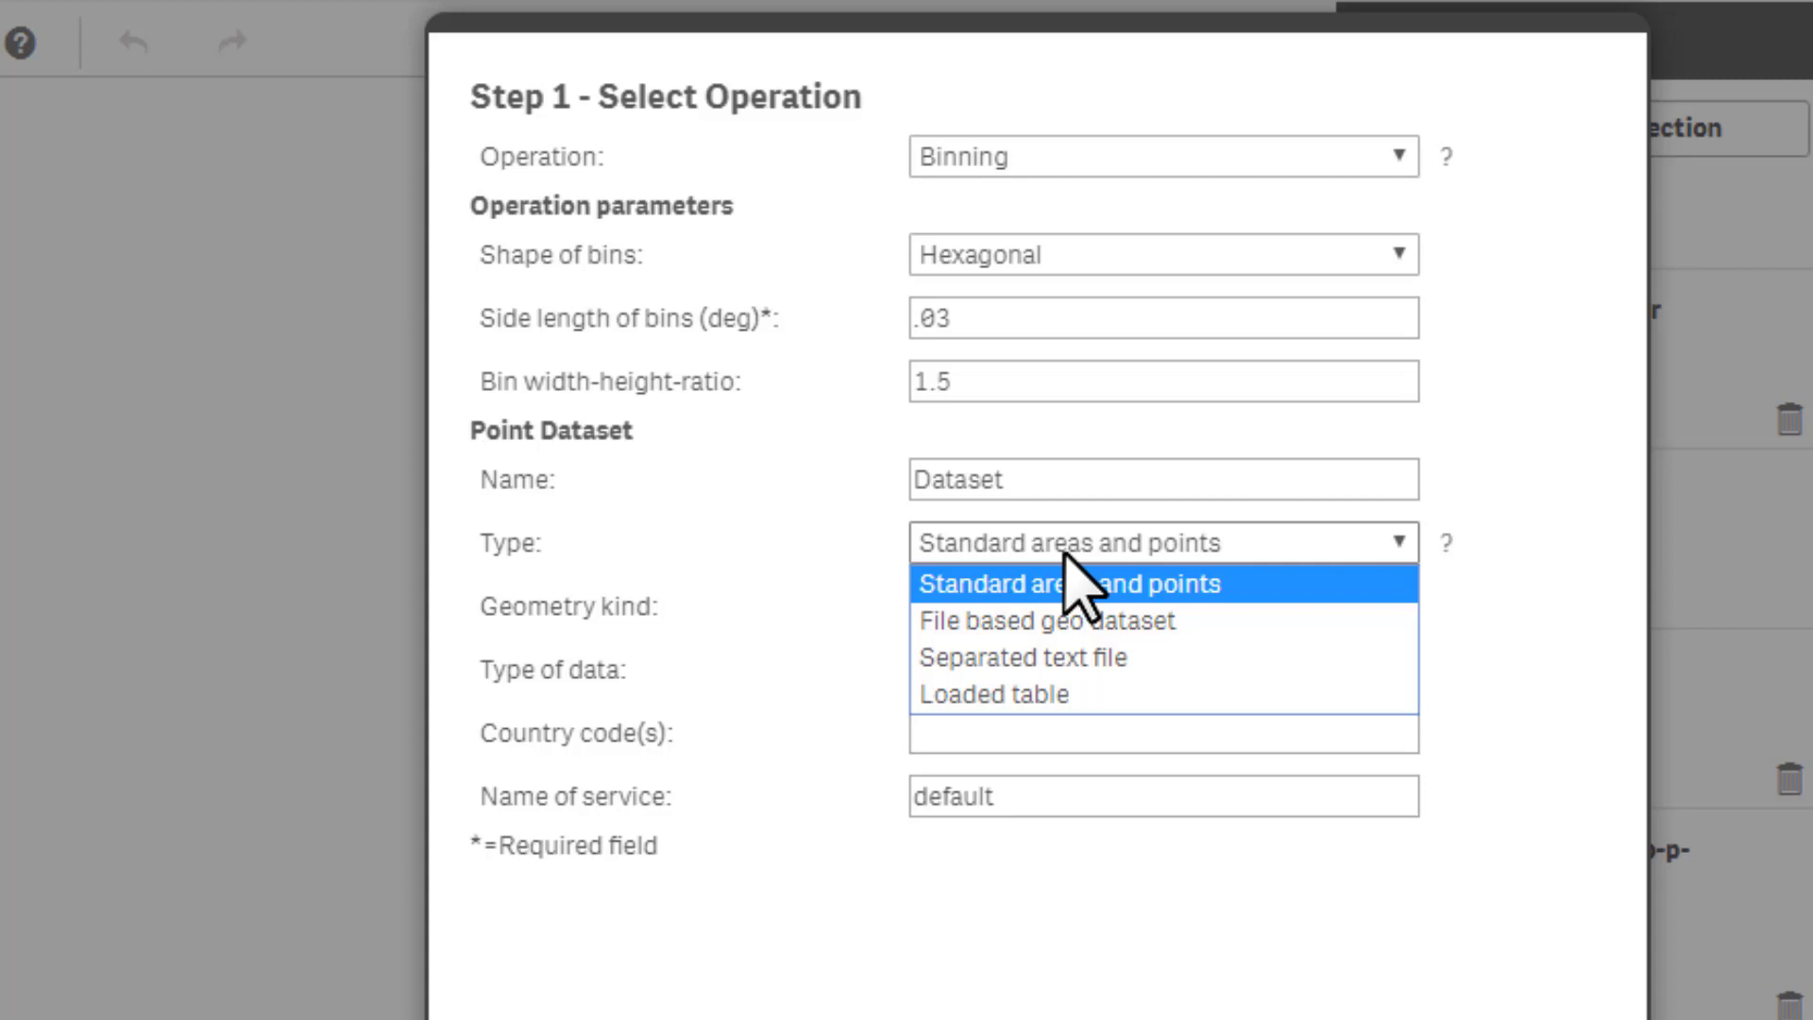
left_click(1048, 692)
left_click(1007, 609)
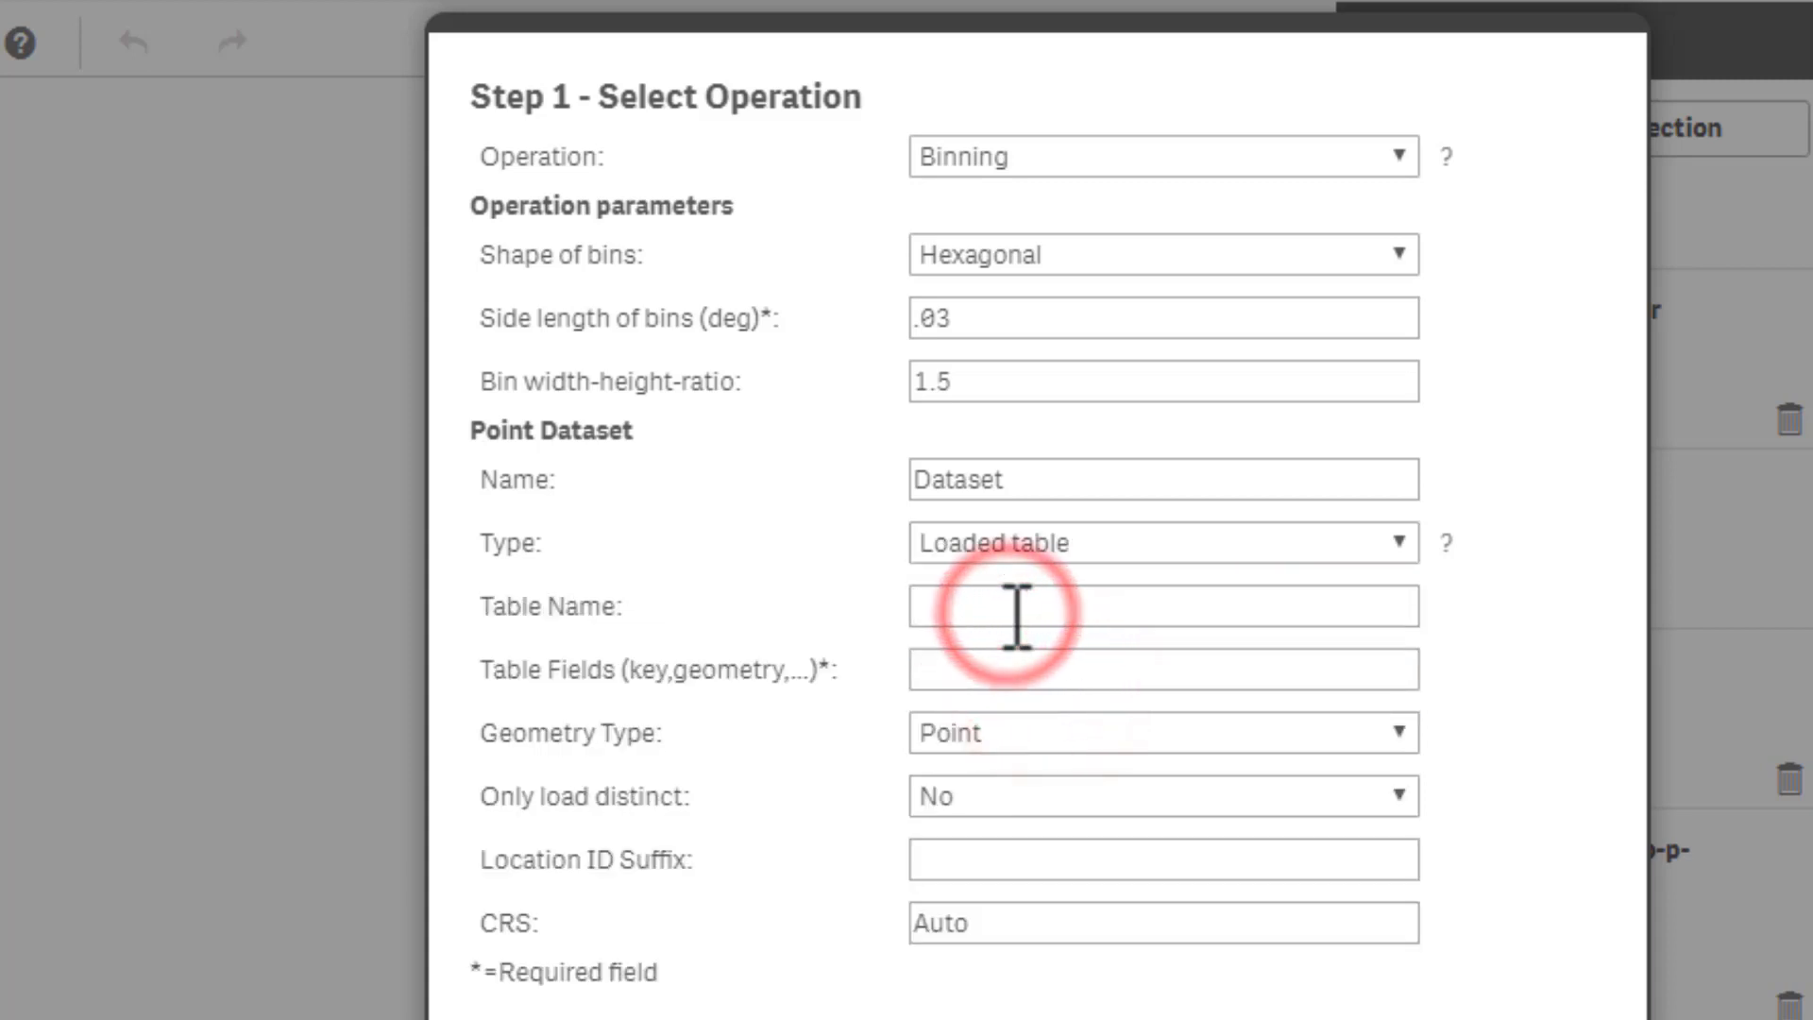
type("Crimes_-_2018")
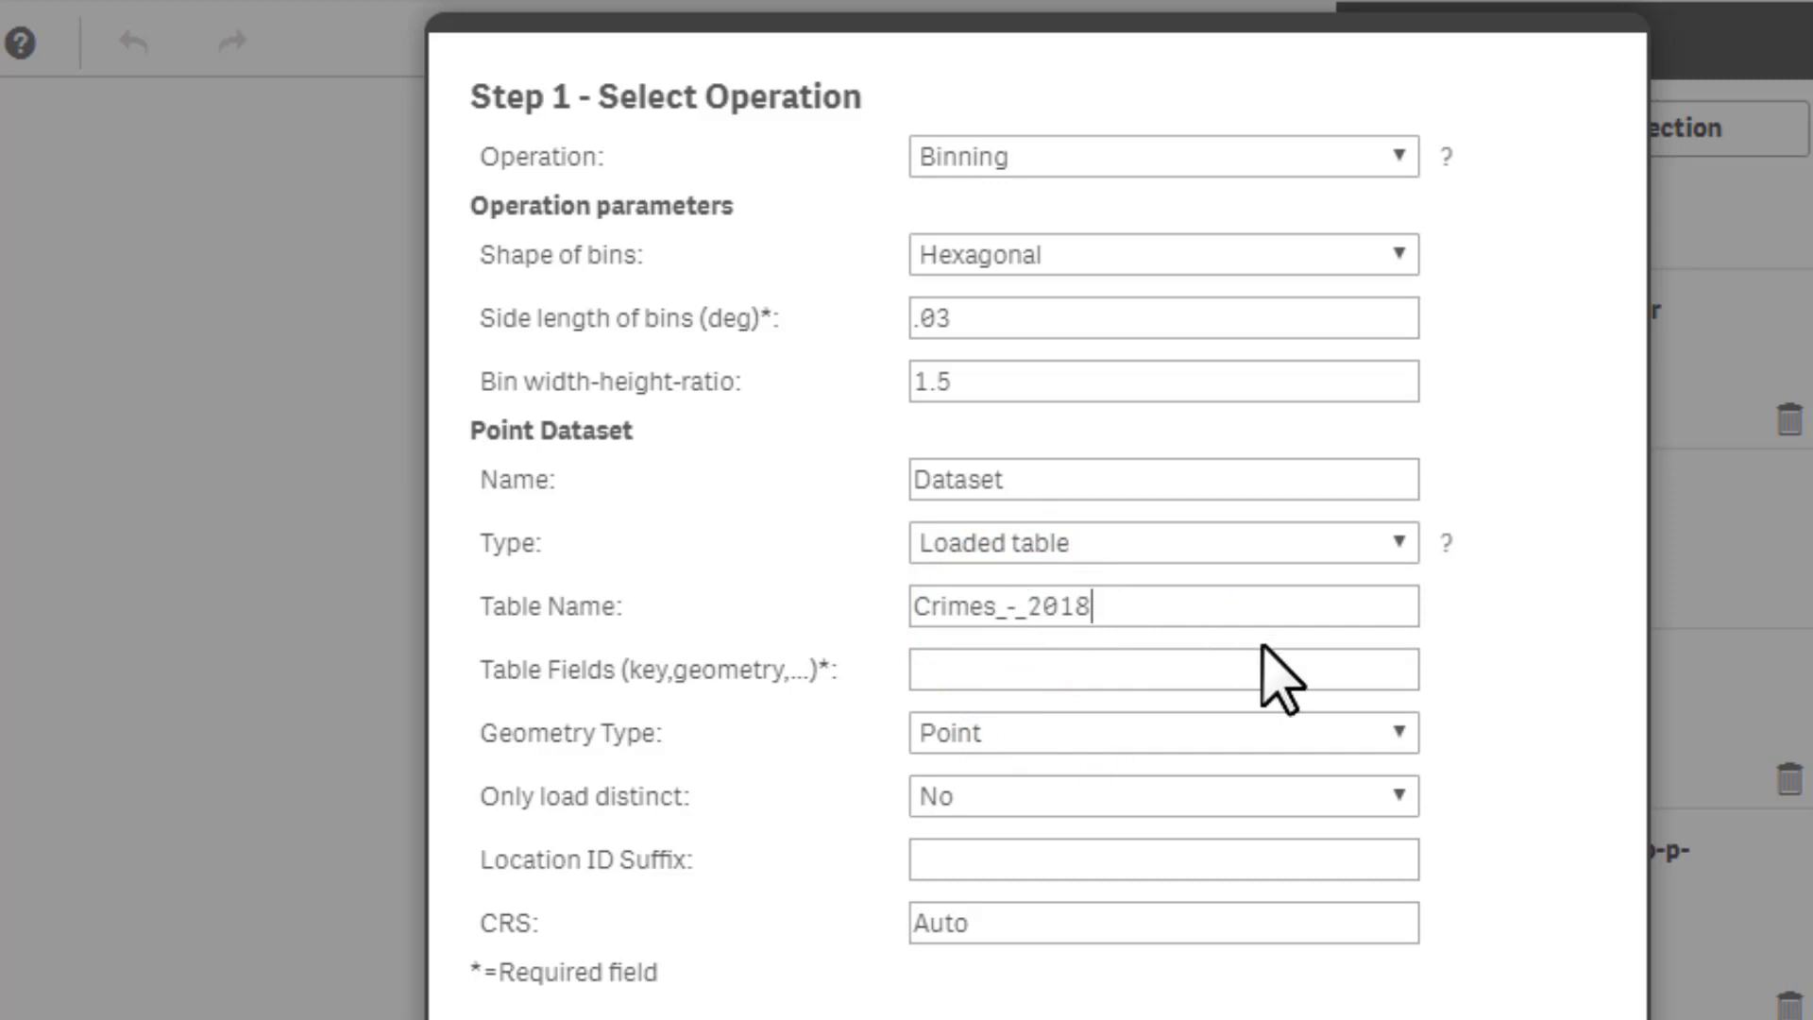
left_click(1120, 678)
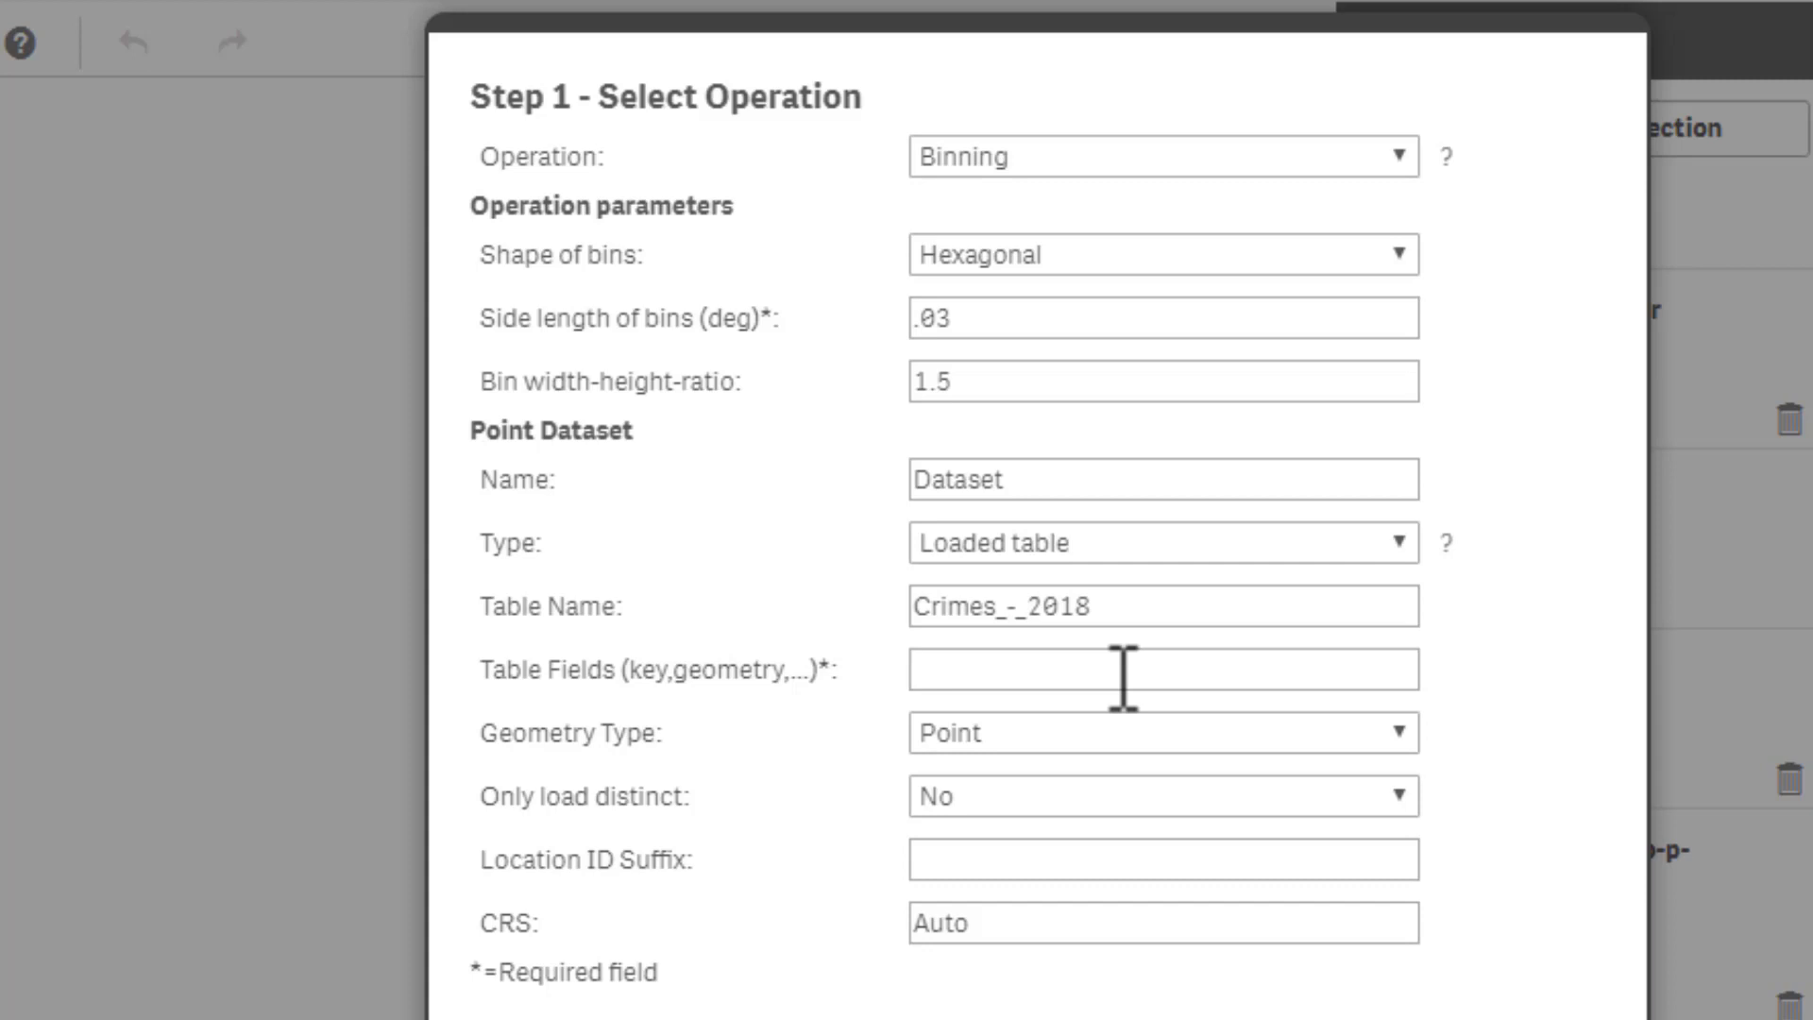
type("ID,")
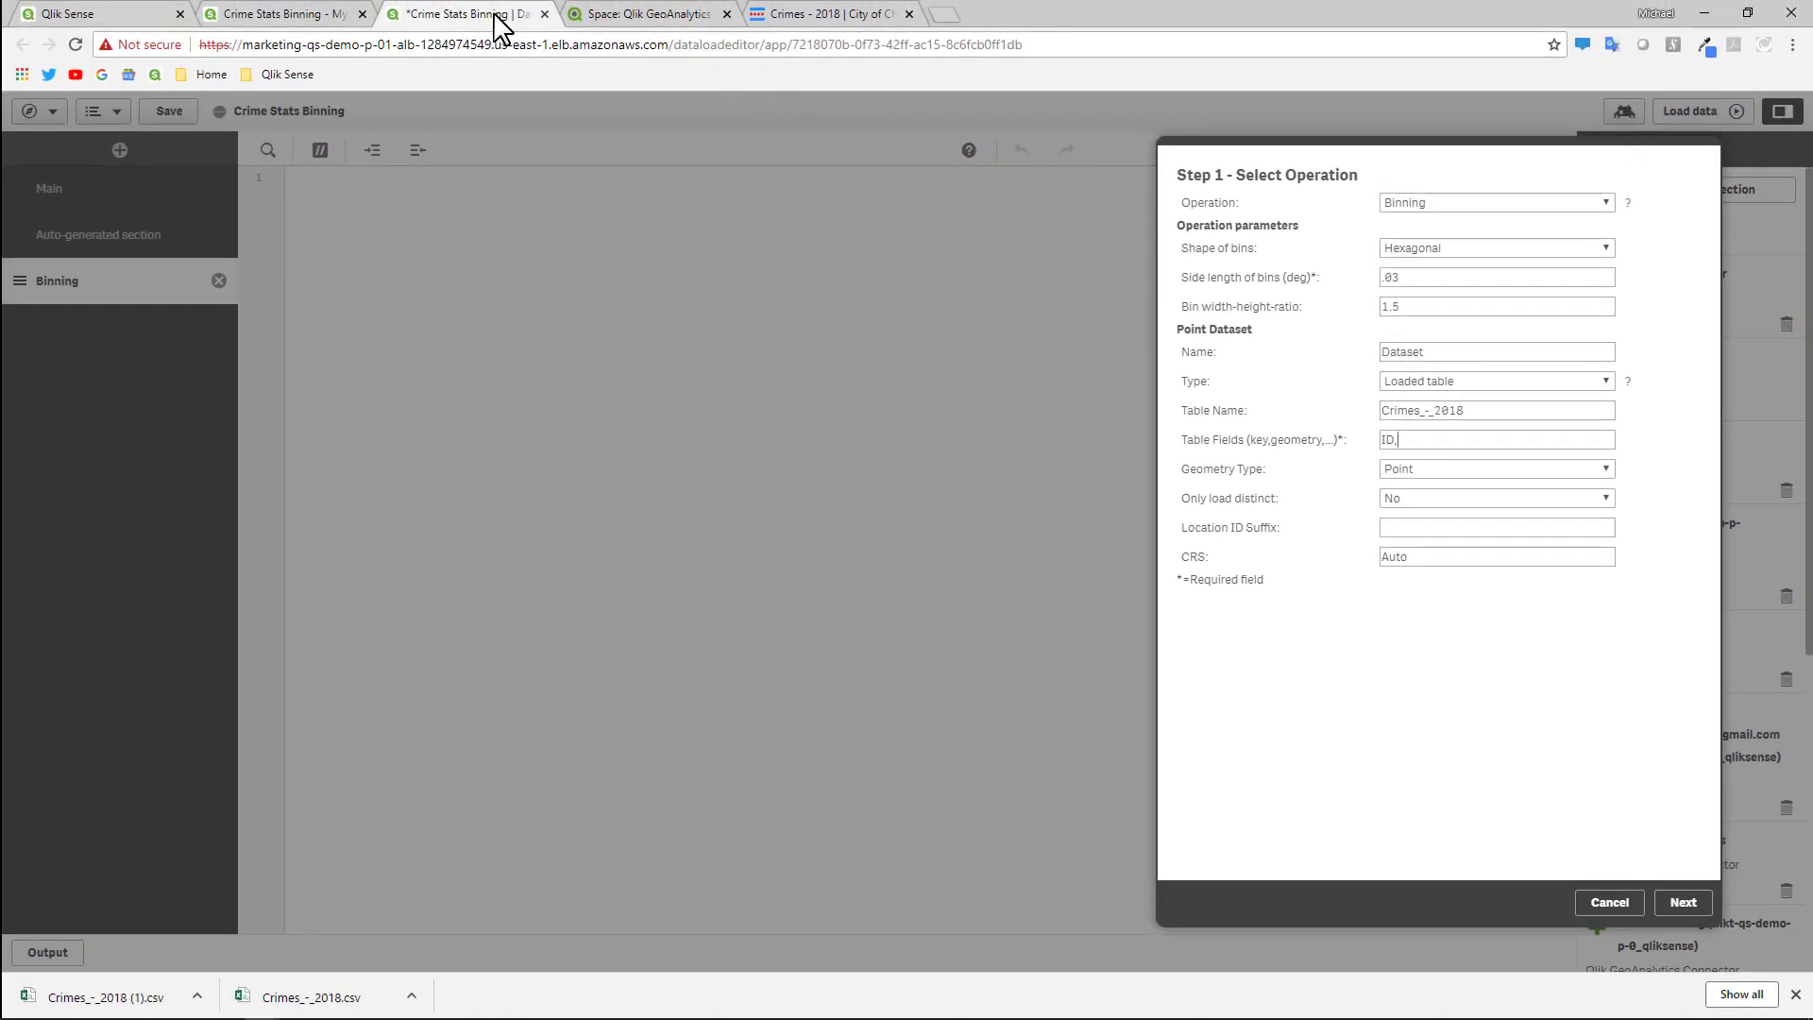
left_click(303, 16)
left_click(1203, 389)
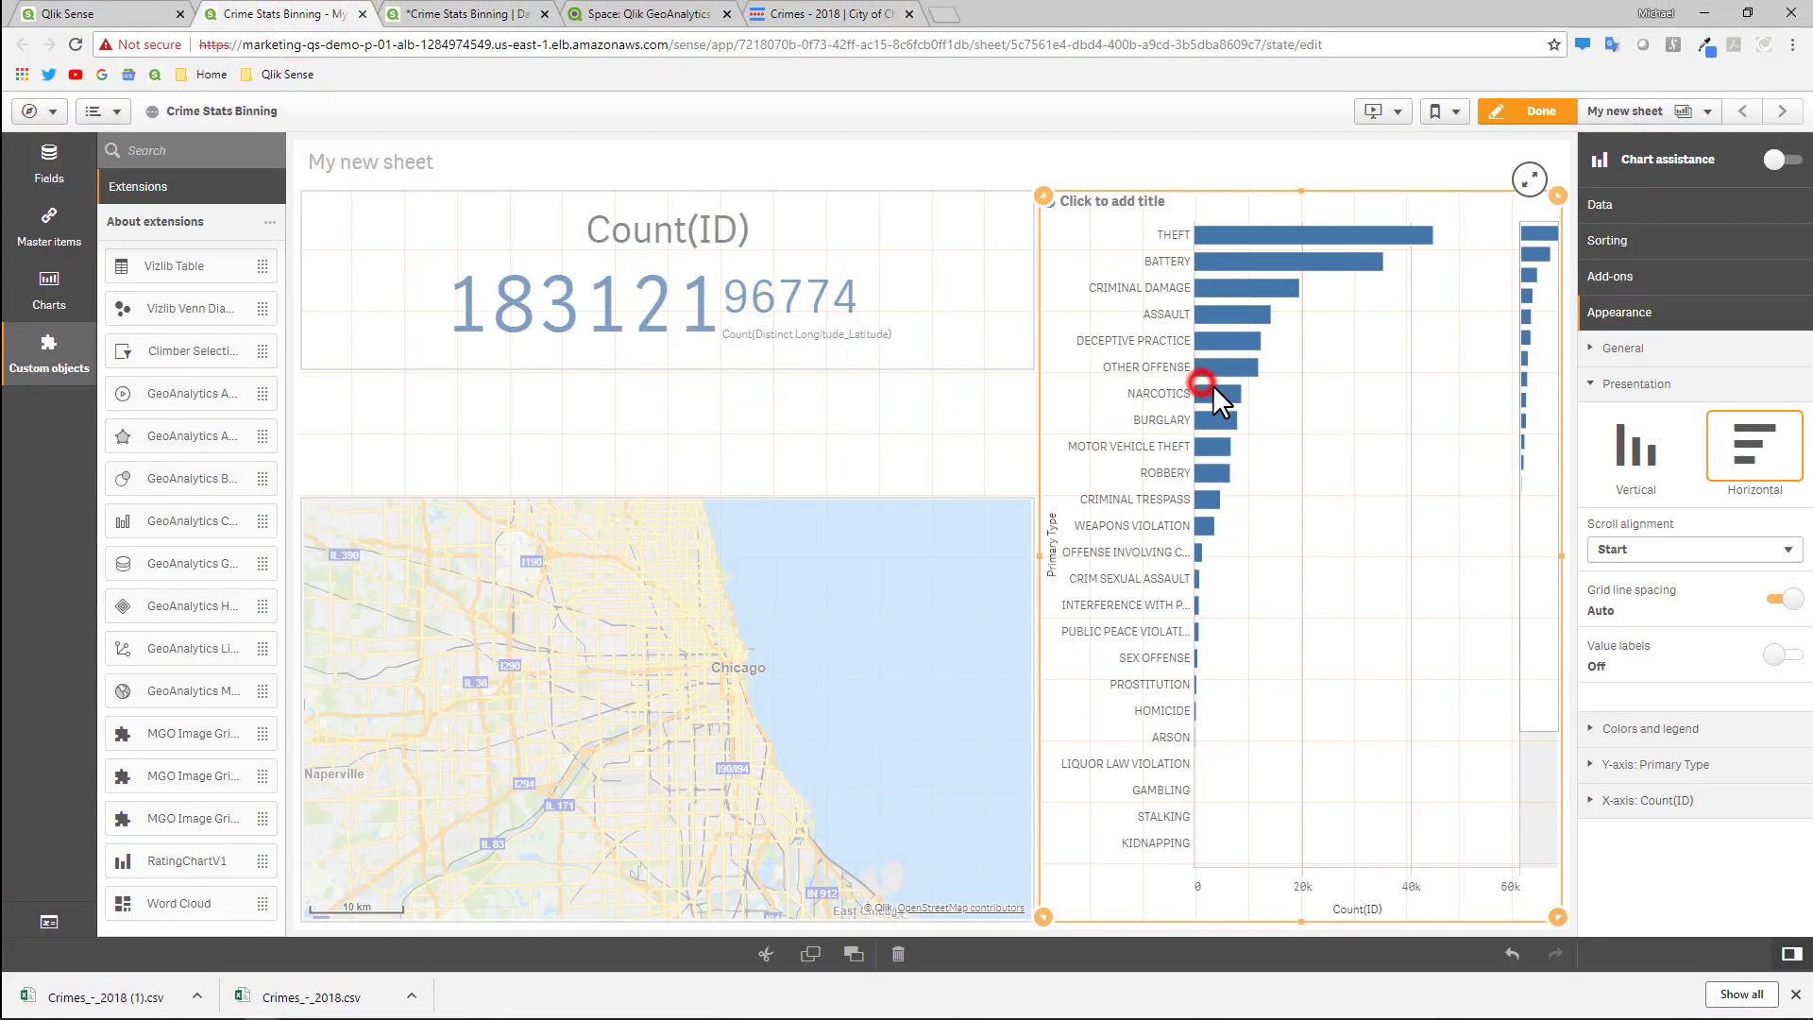
left_click(866, 348)
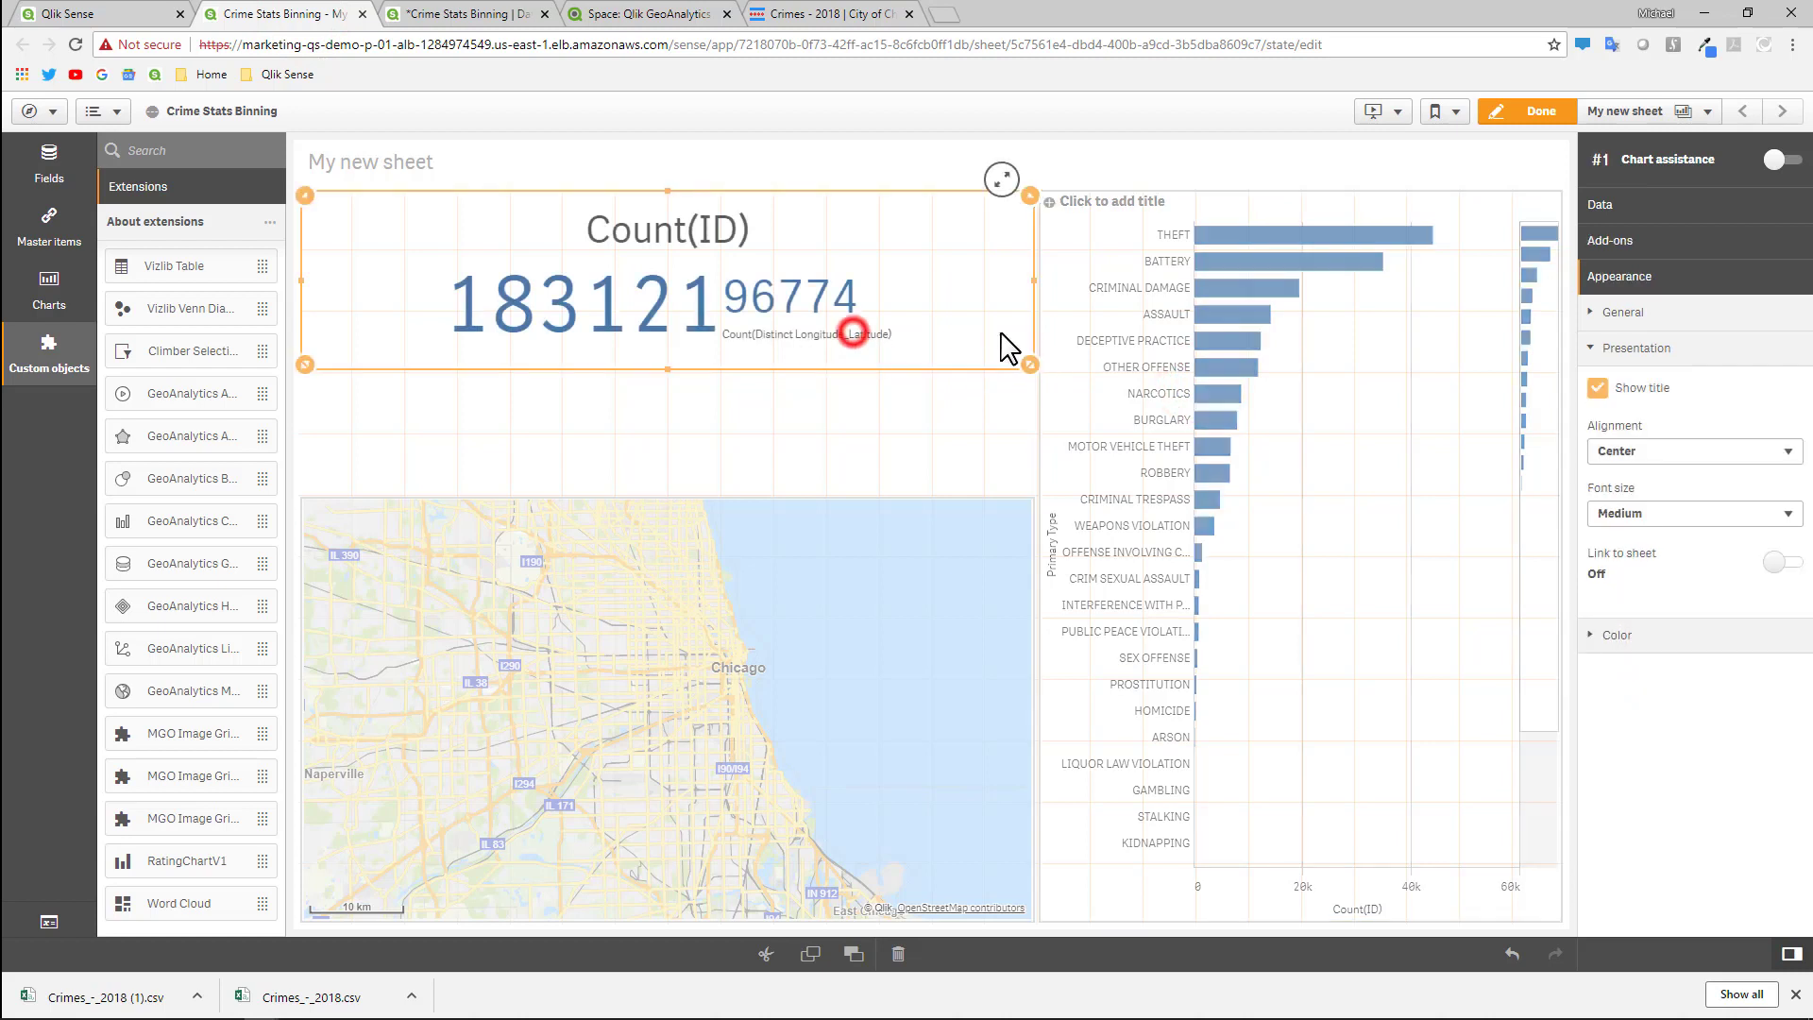
left_click(1608, 205)
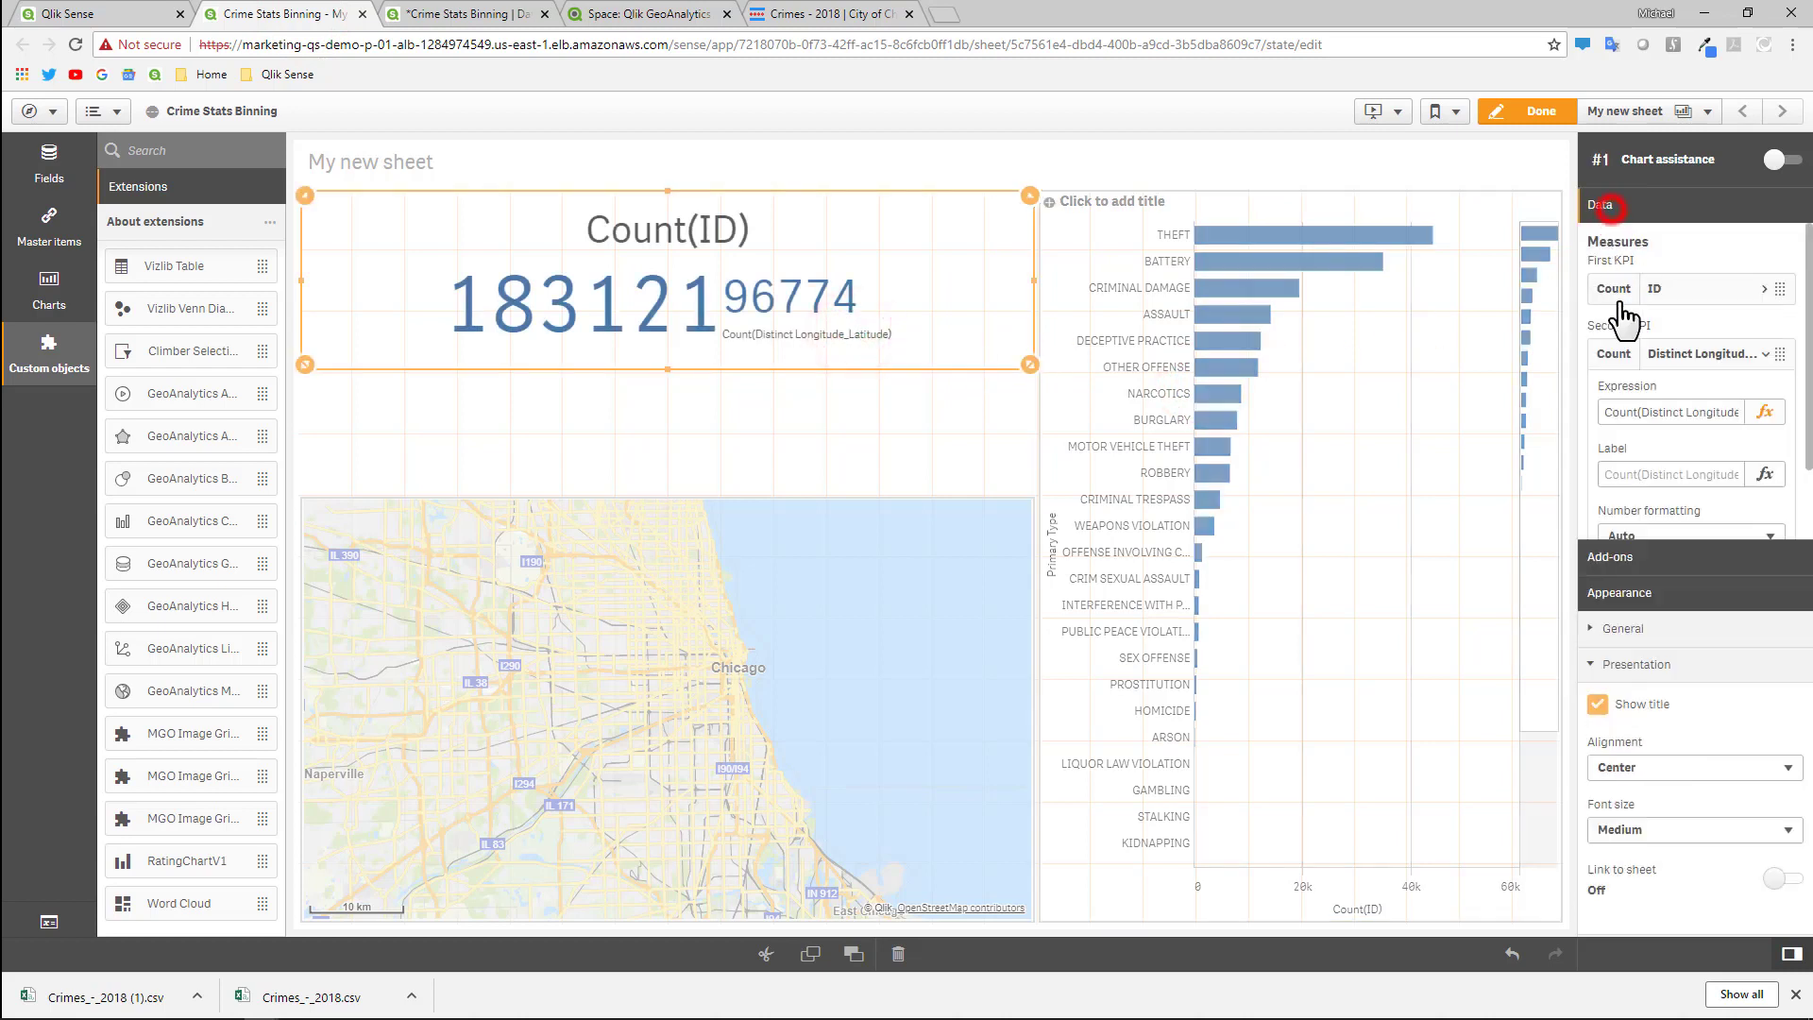
left_click(1682, 475)
left_click(1772, 474)
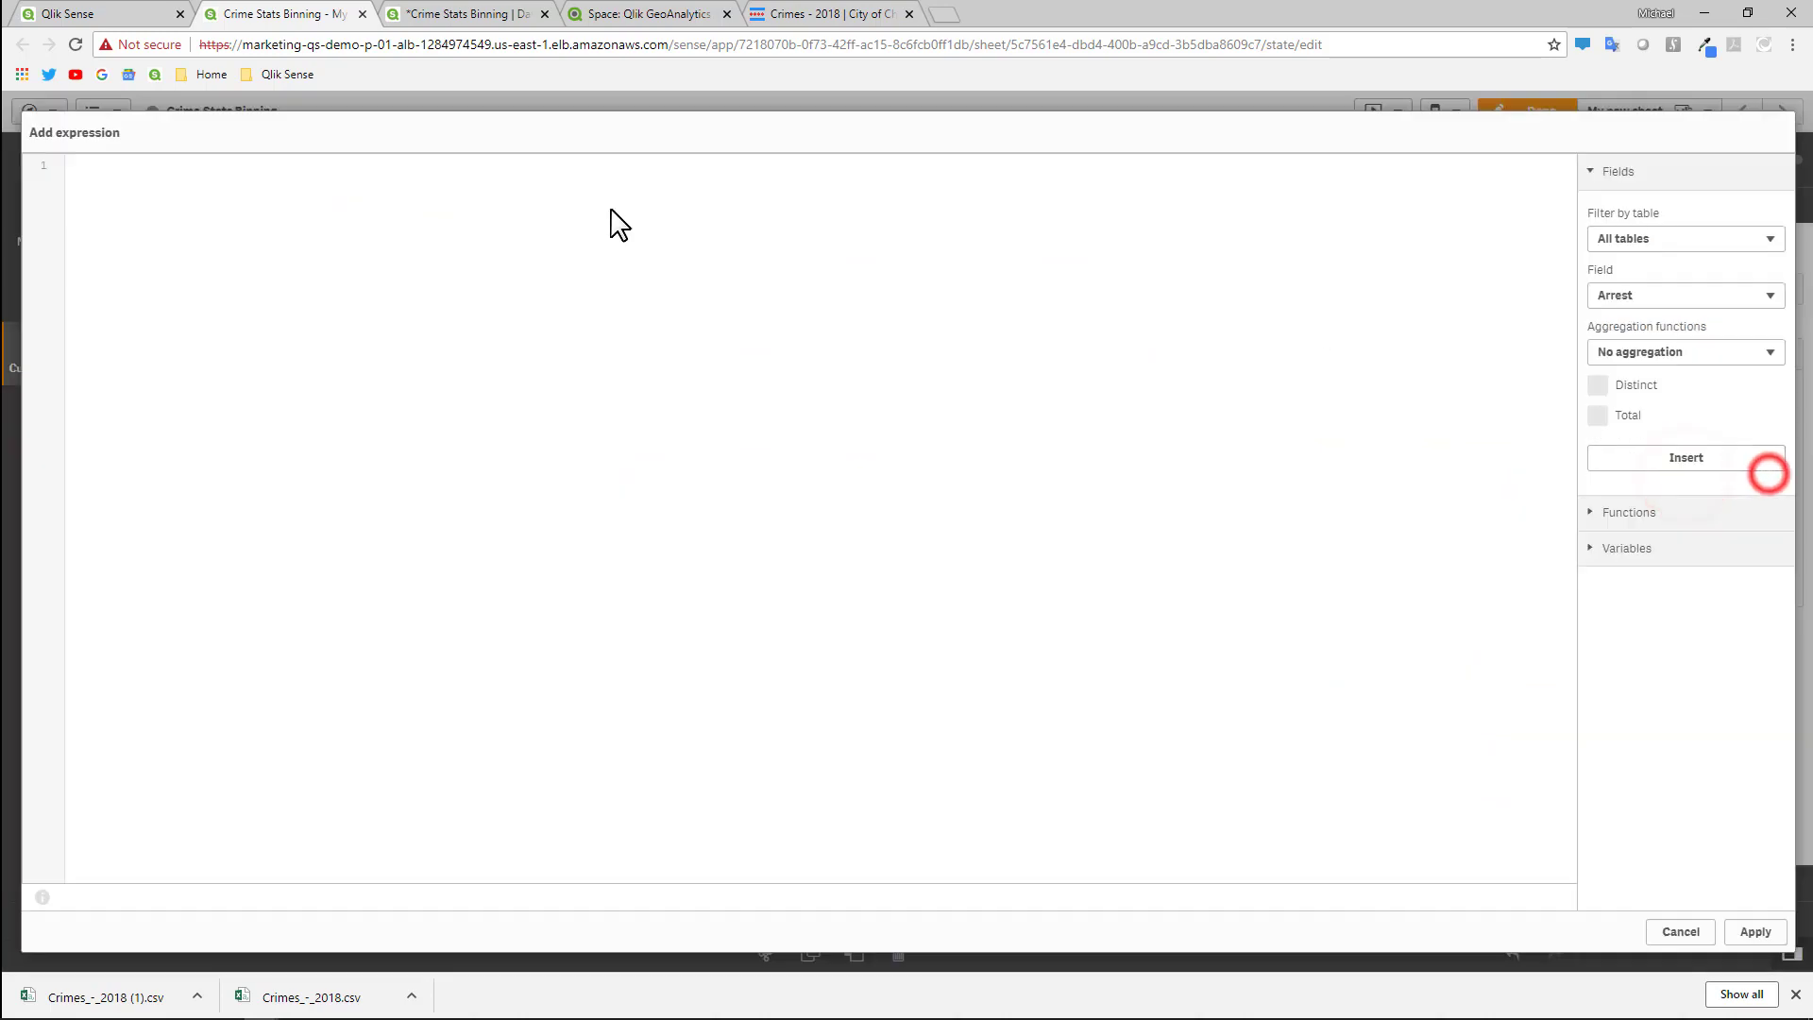
left_click(1687, 933)
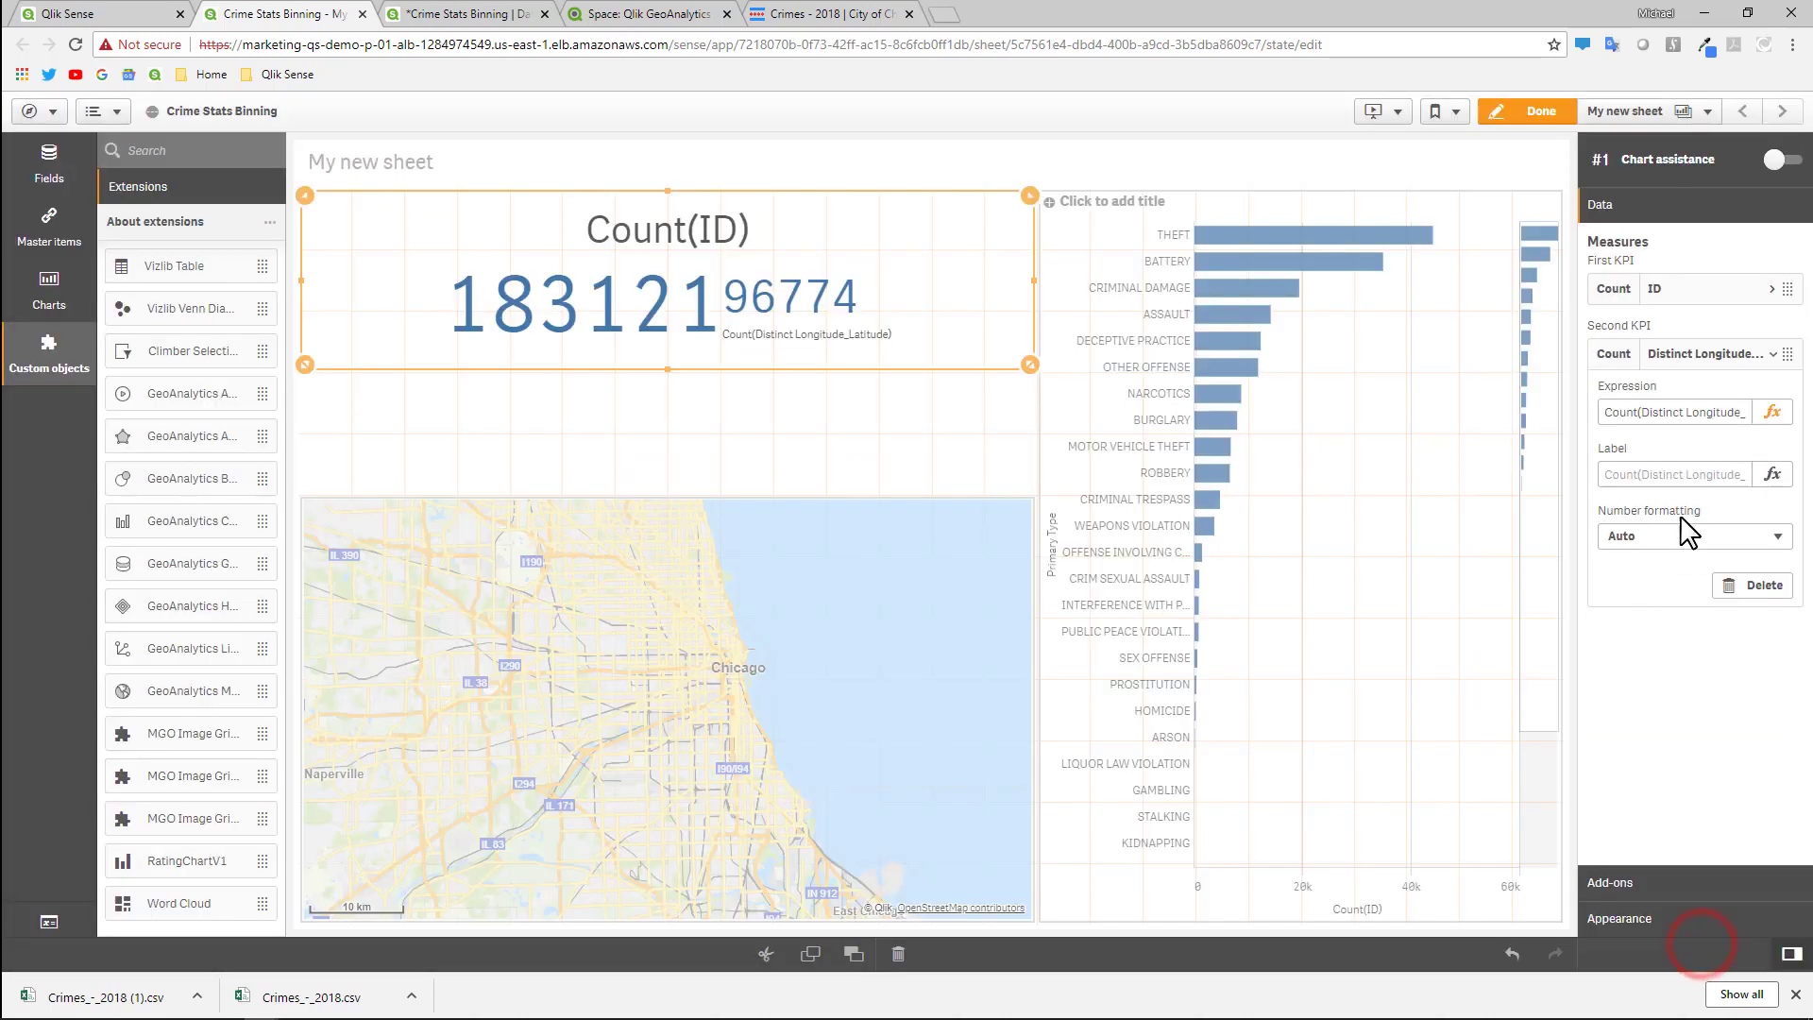
left_click(1772, 413)
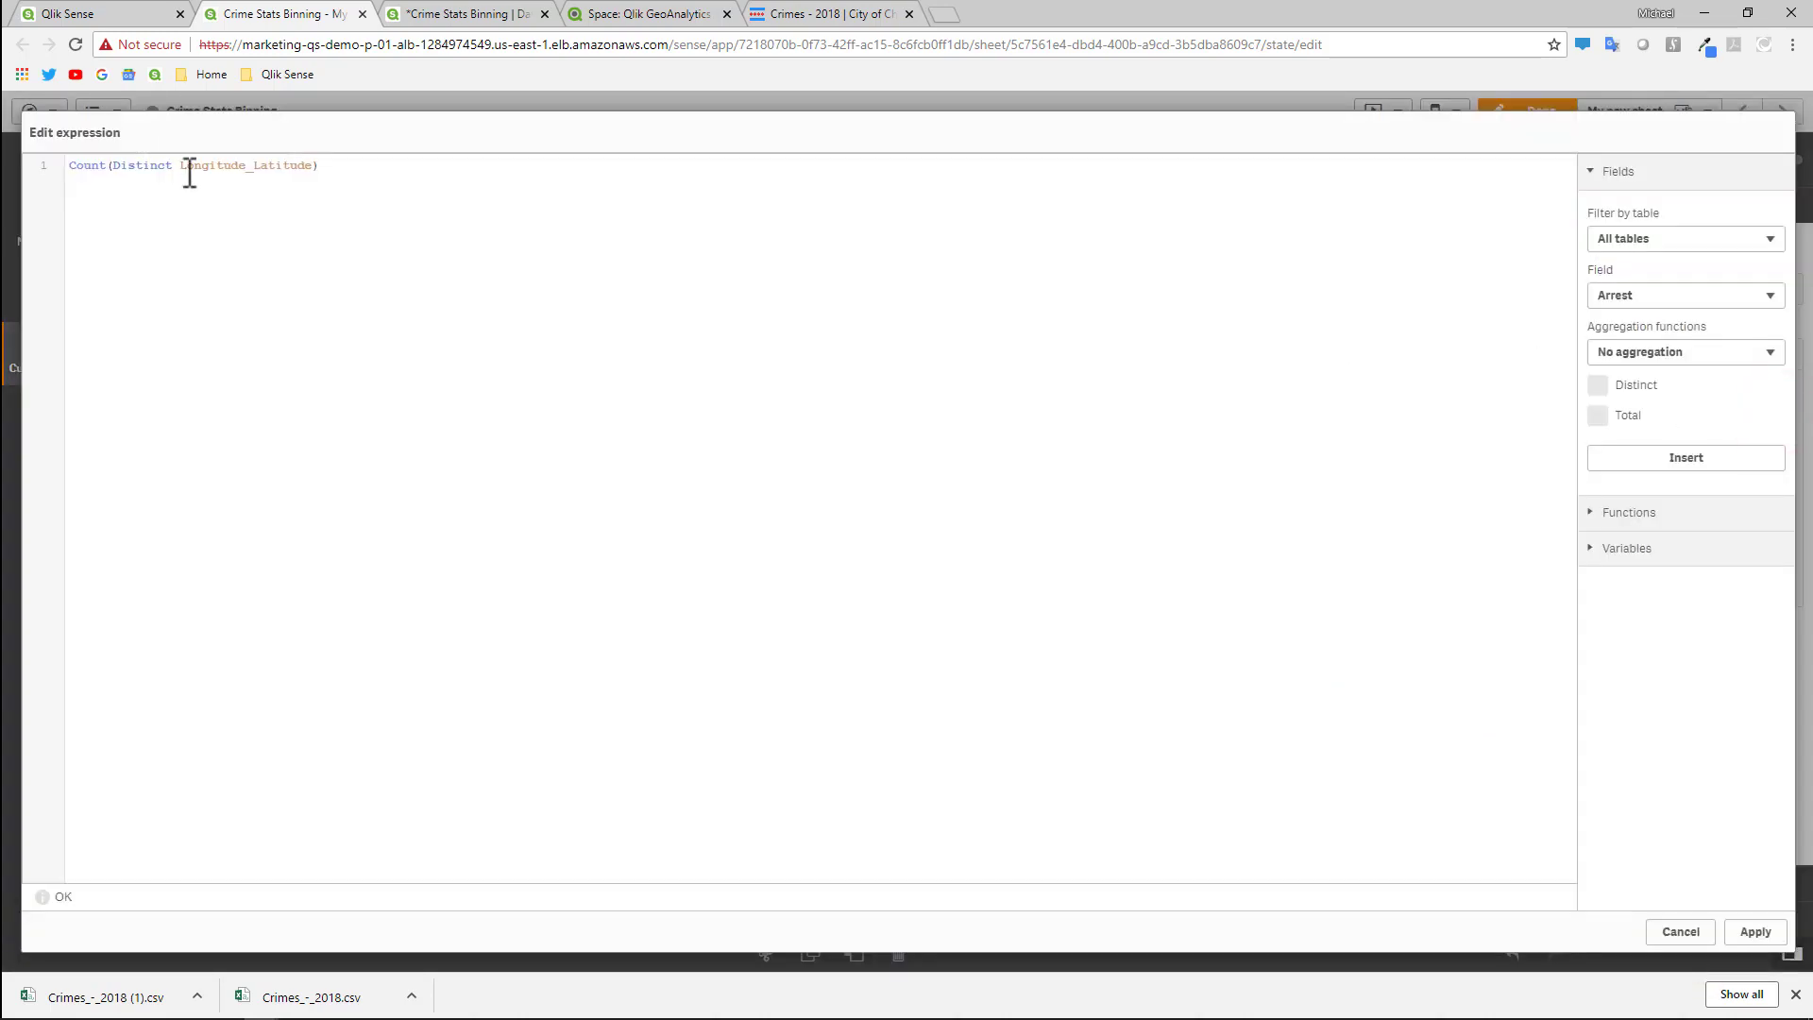
left_click_drag(181, 167, 312, 170)
key("ctrl+c")
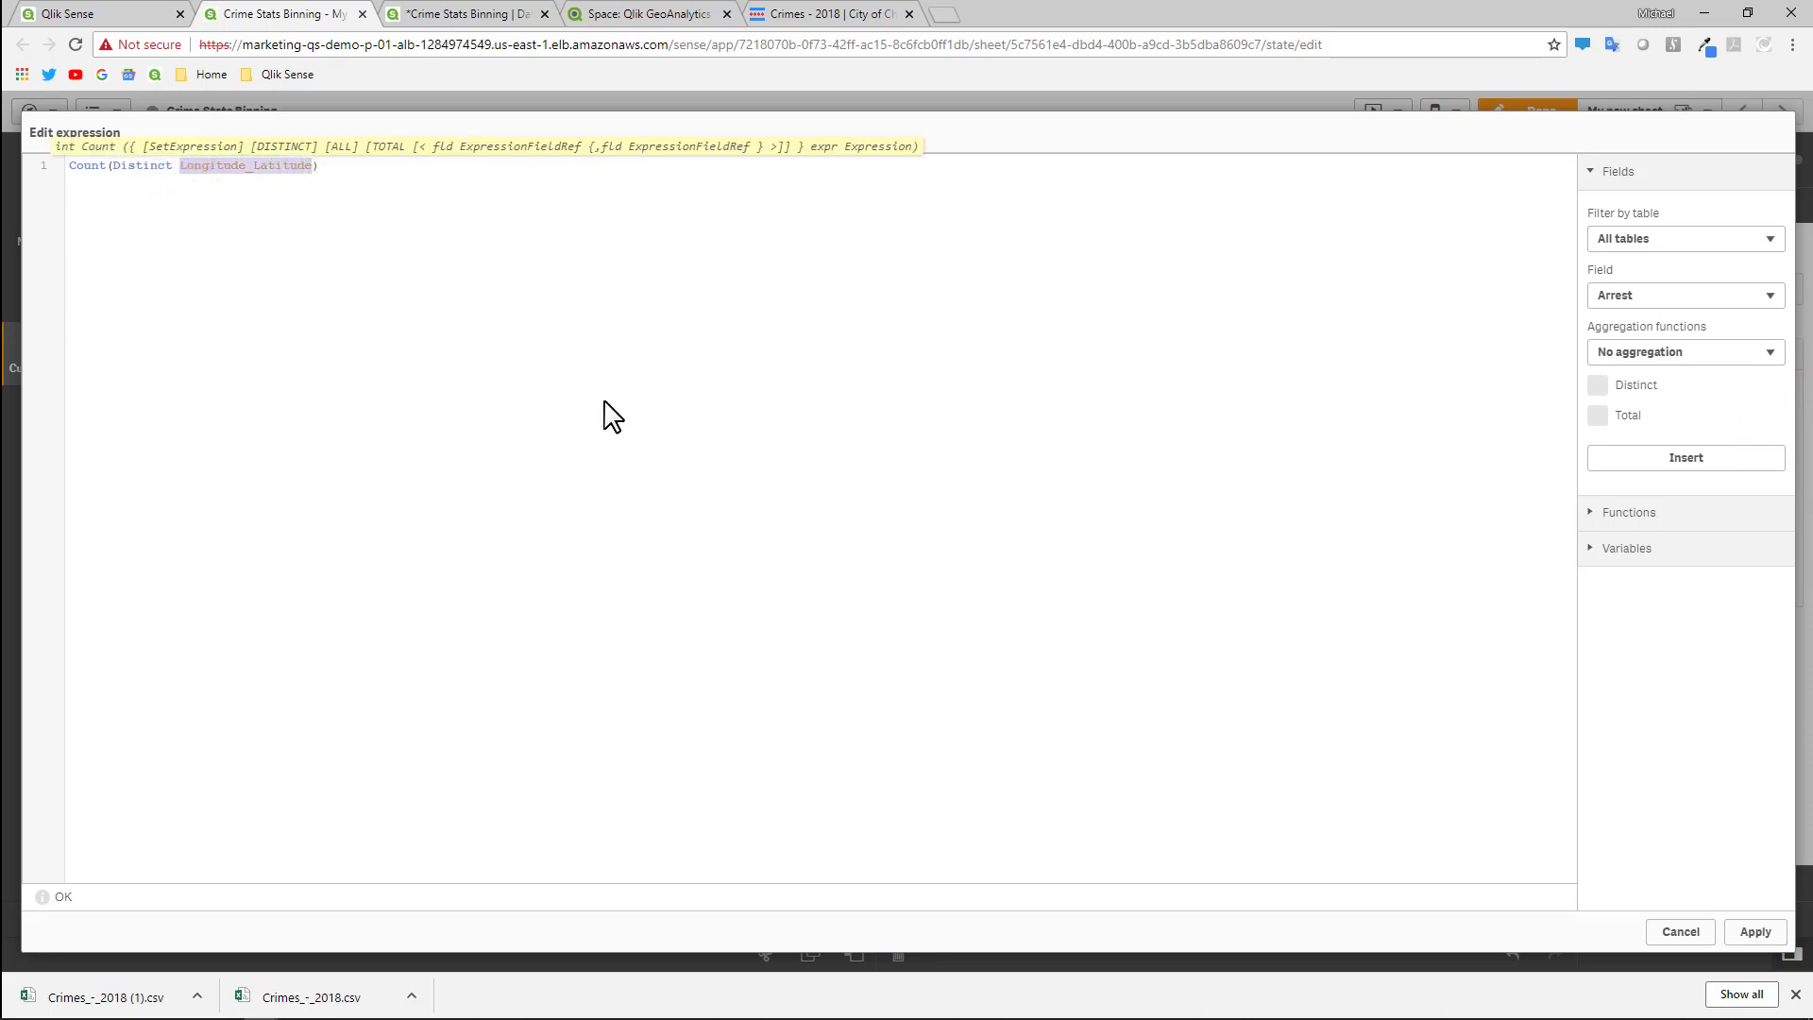
left_click(1681, 932)
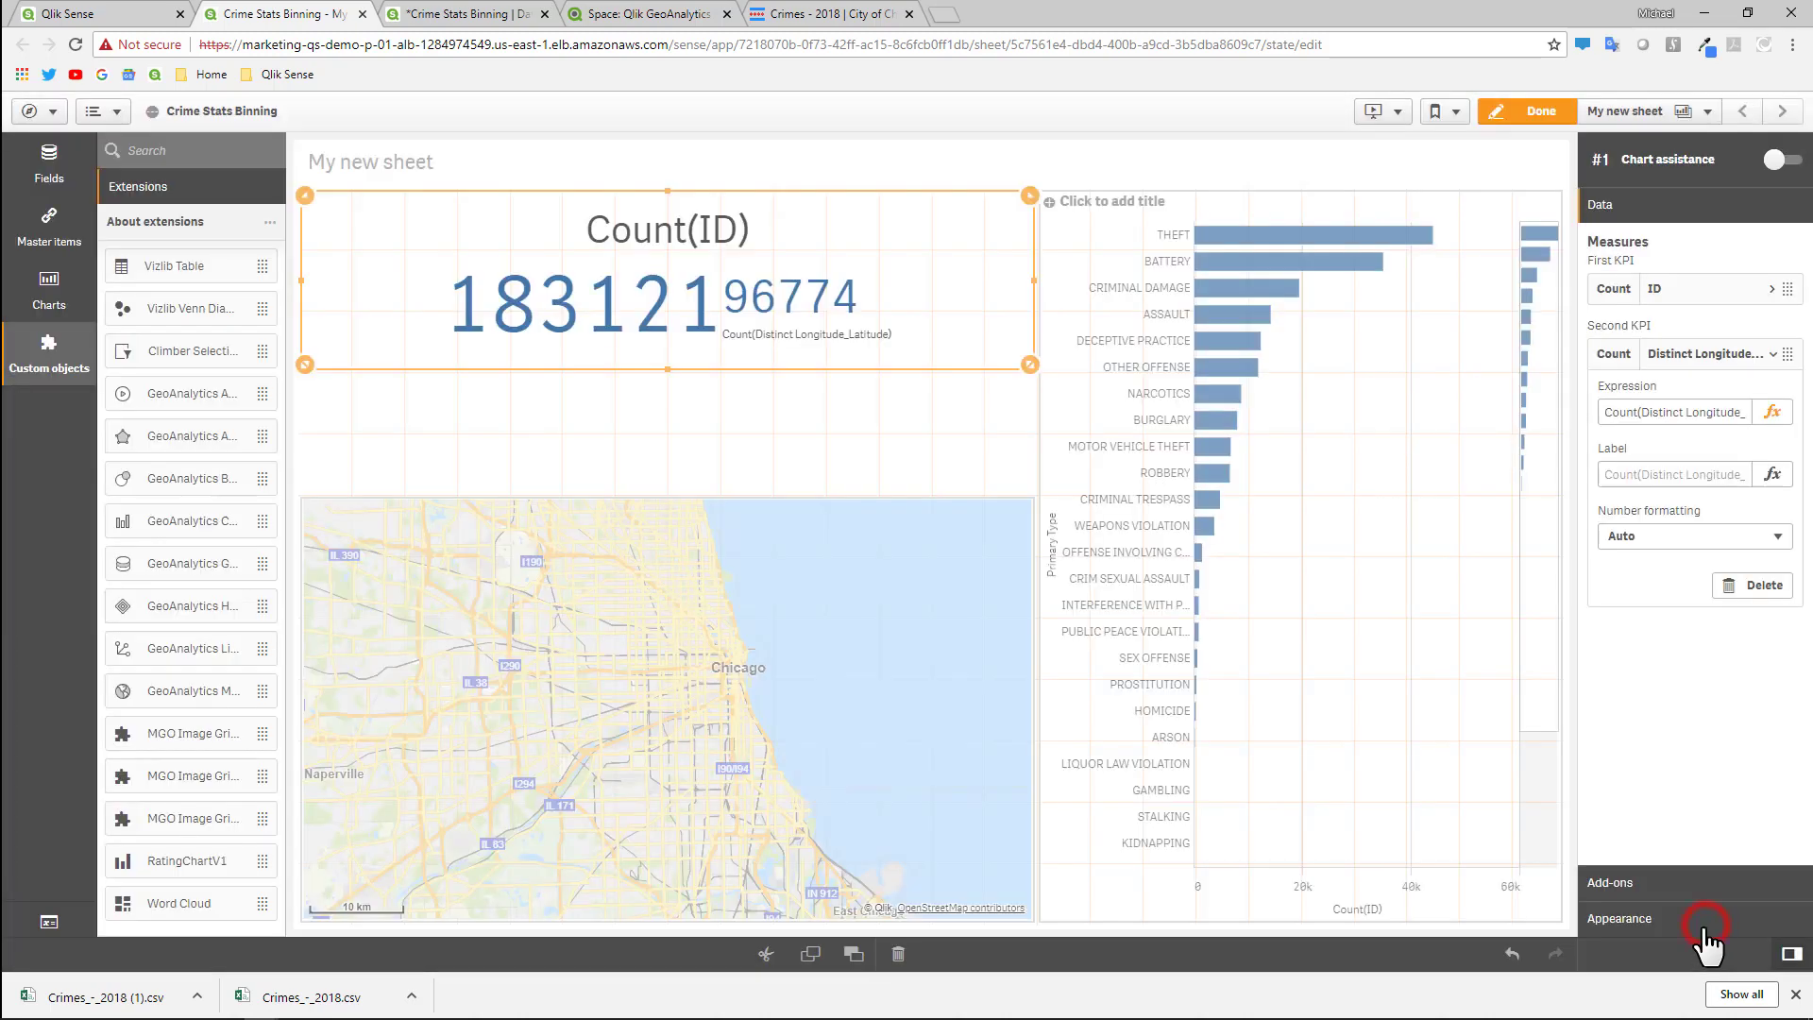
left_click(526, 17)
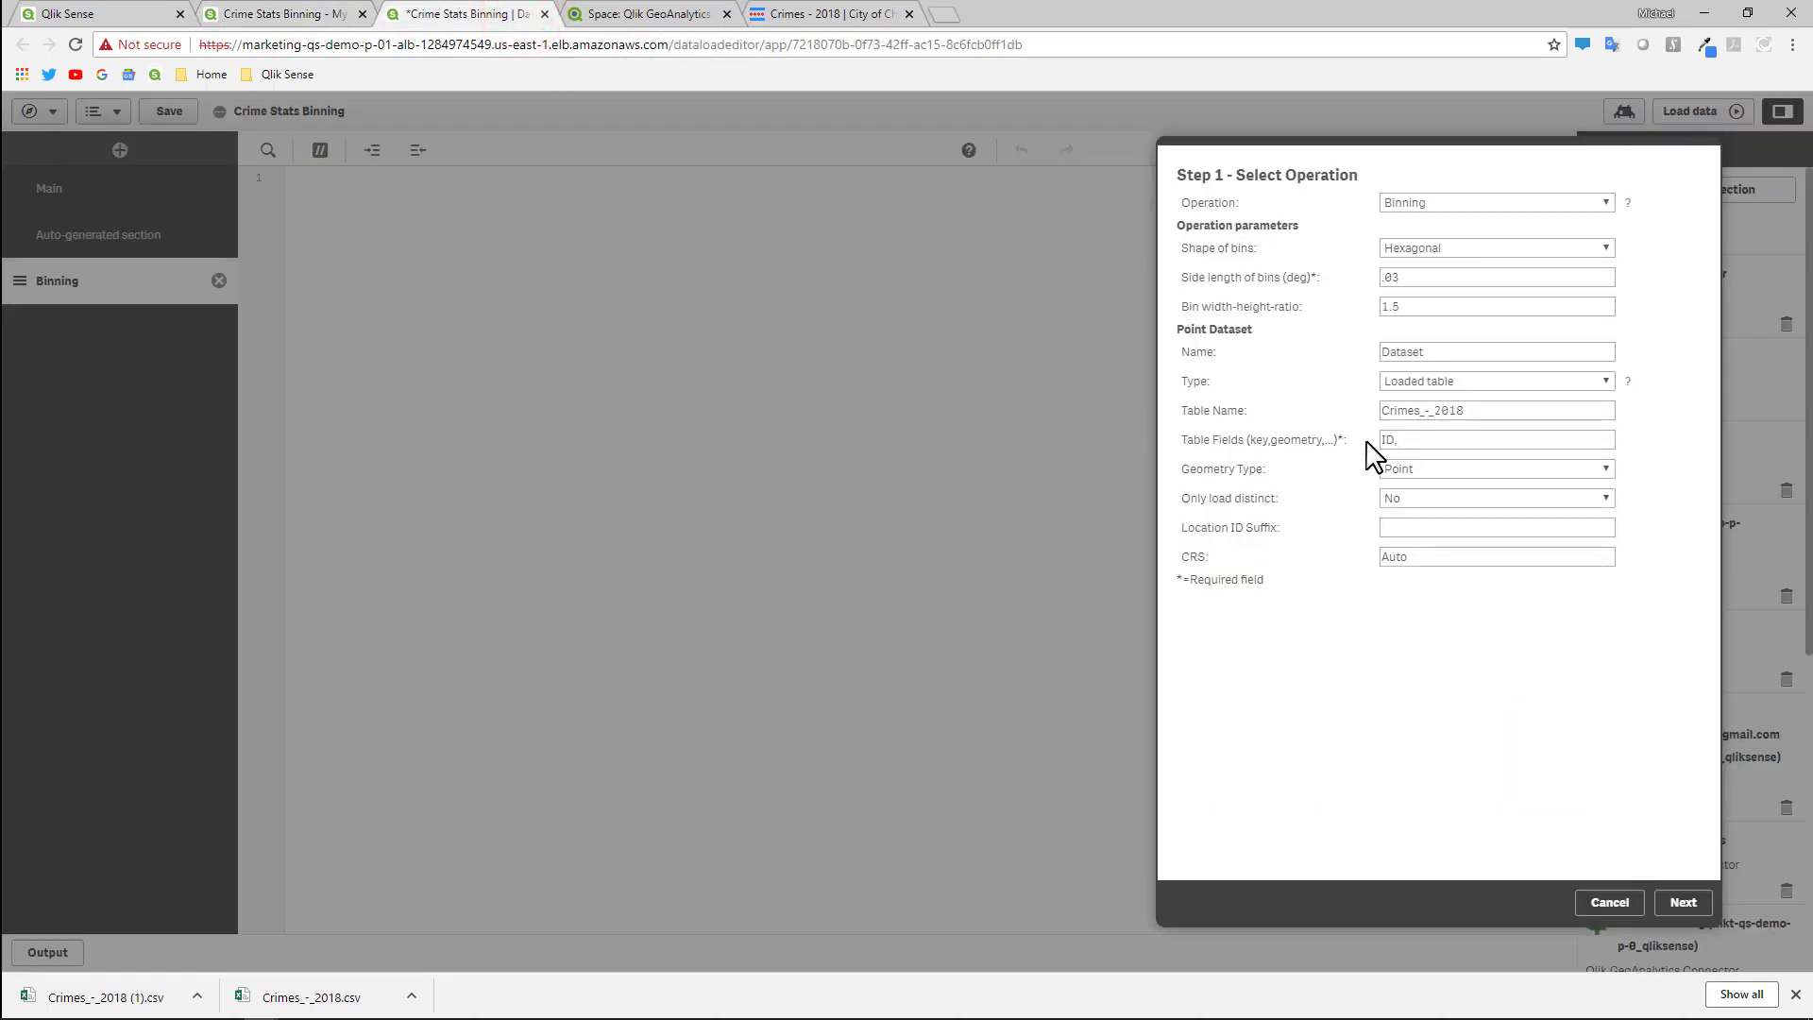
Append Longitude_Latitude after ID in the table fields and keep Point as geometry type.
left_click(1444, 439)
key("ctrl+v")
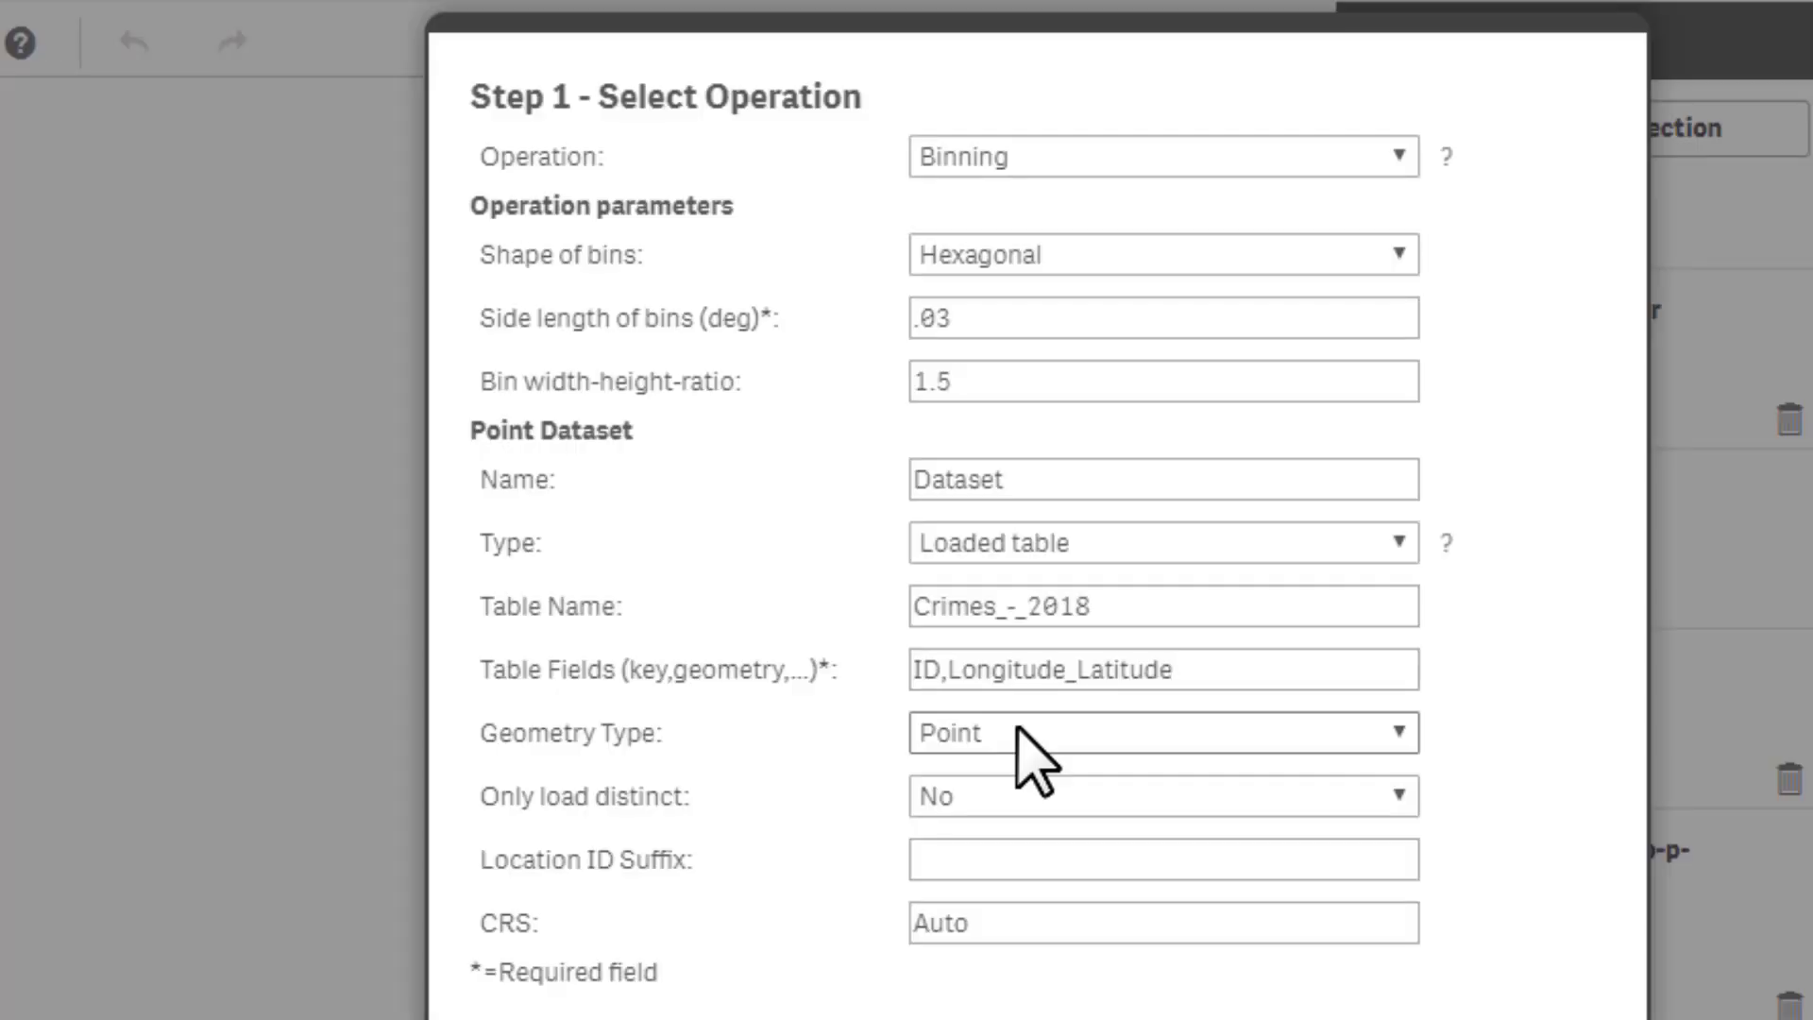
left_click(1018, 729)
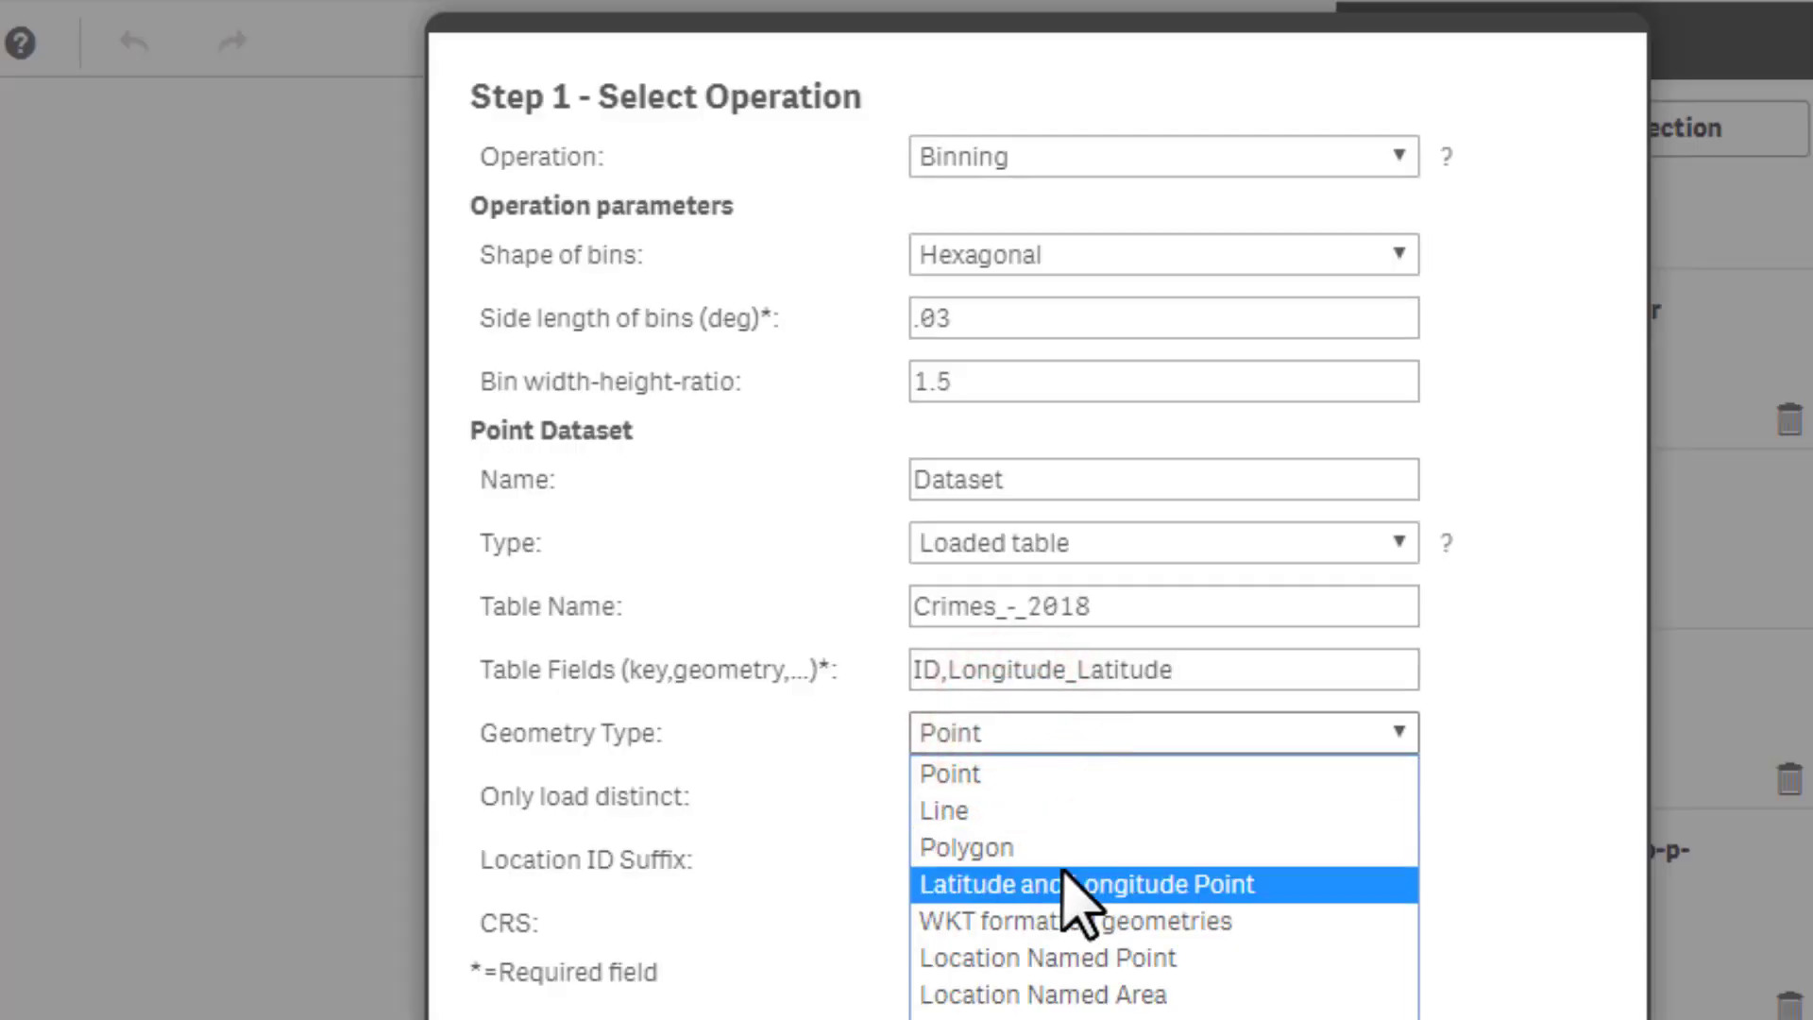
left_click(1049, 671)
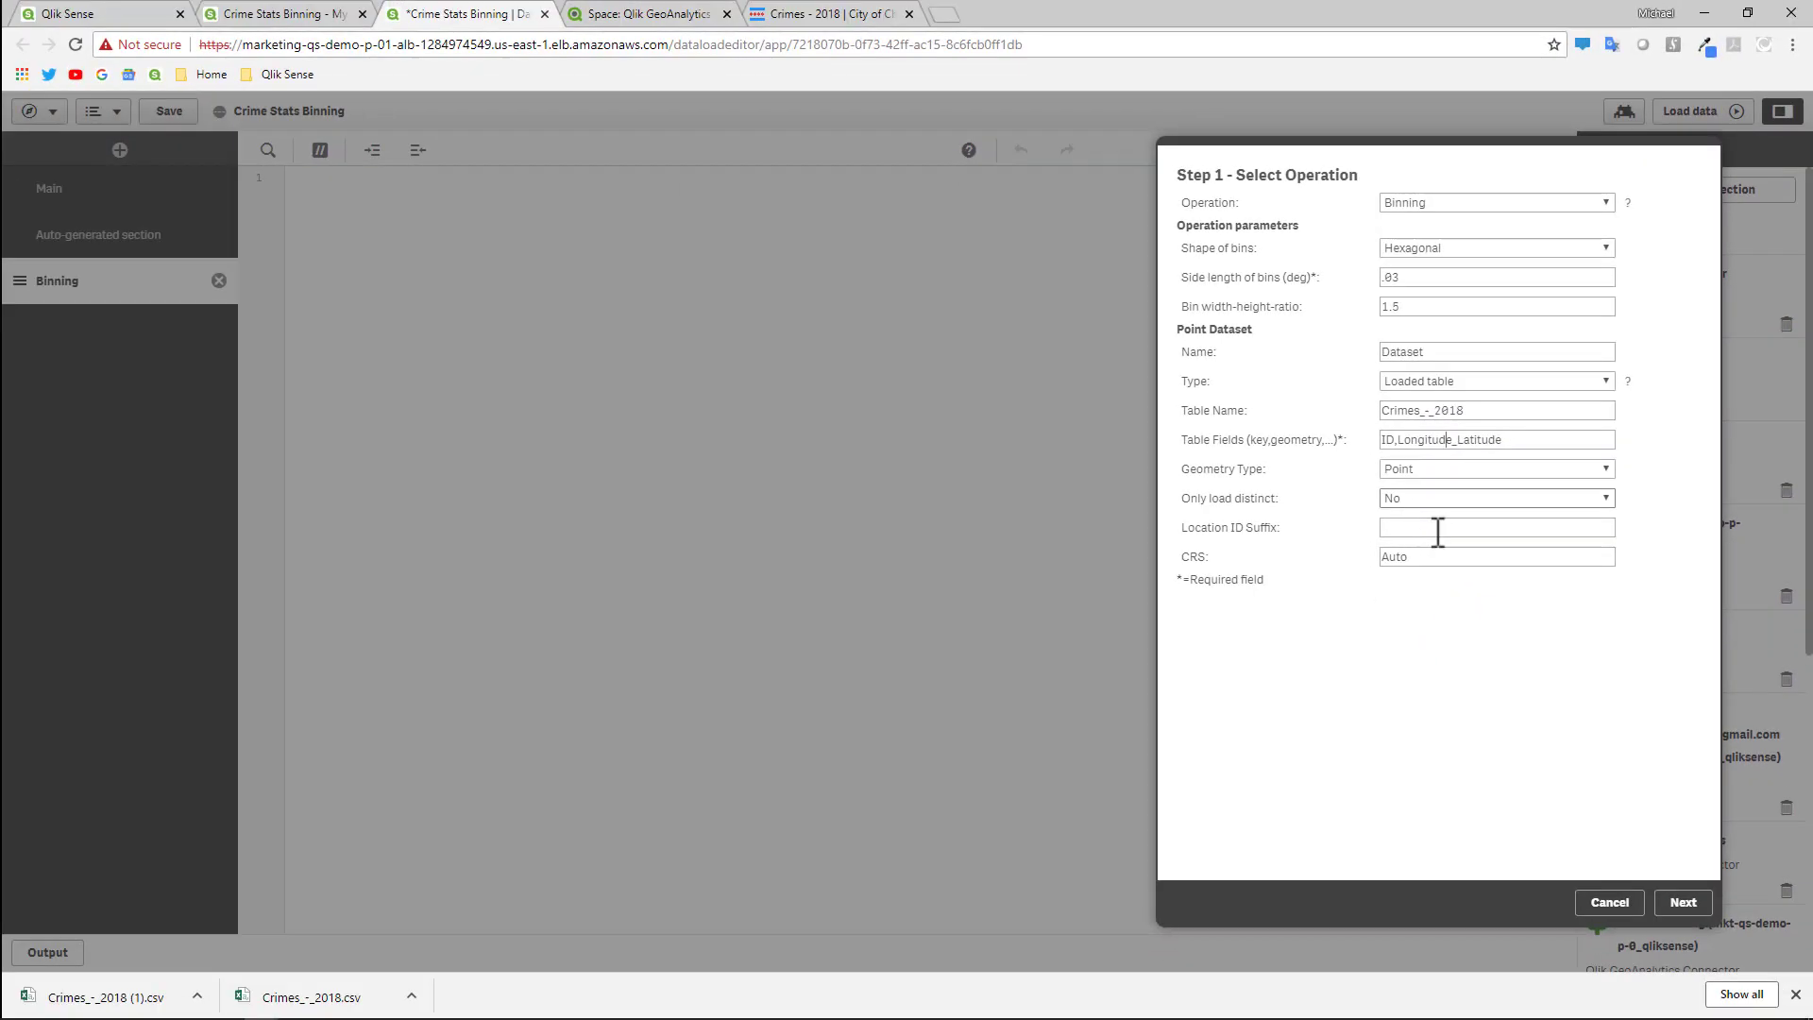
left_click(1684, 903)
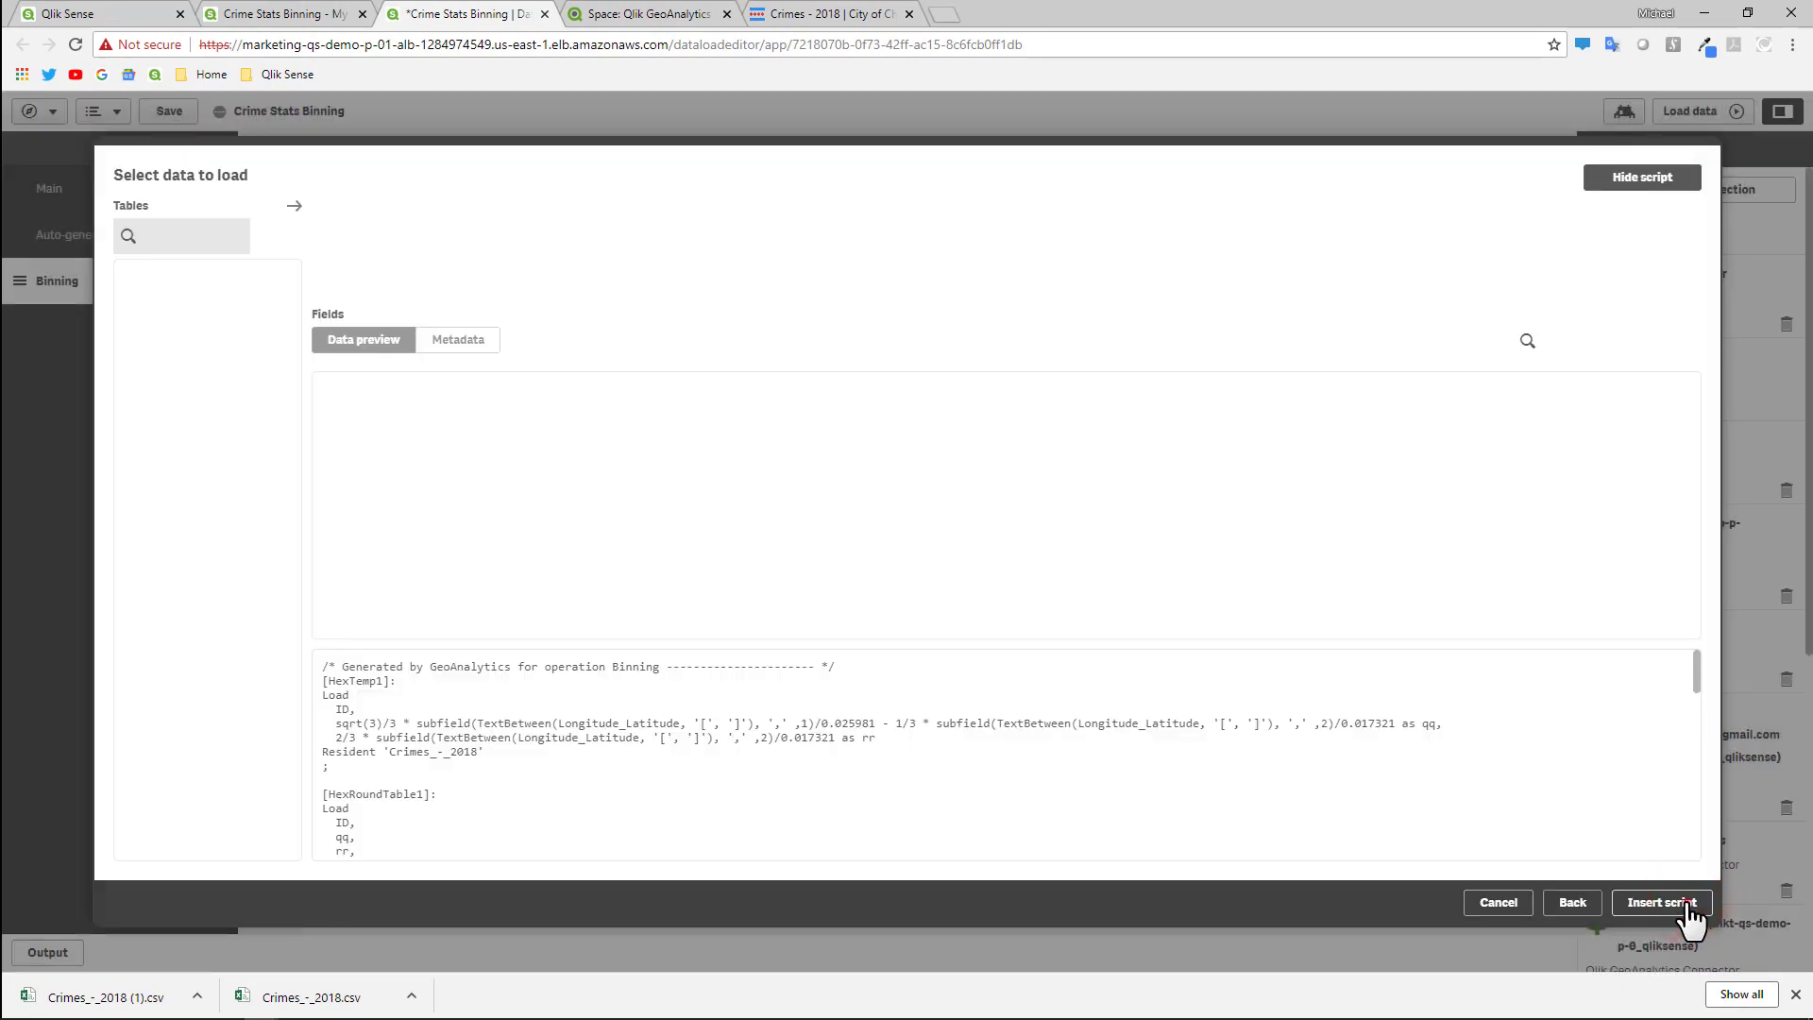
left_click(1687, 909)
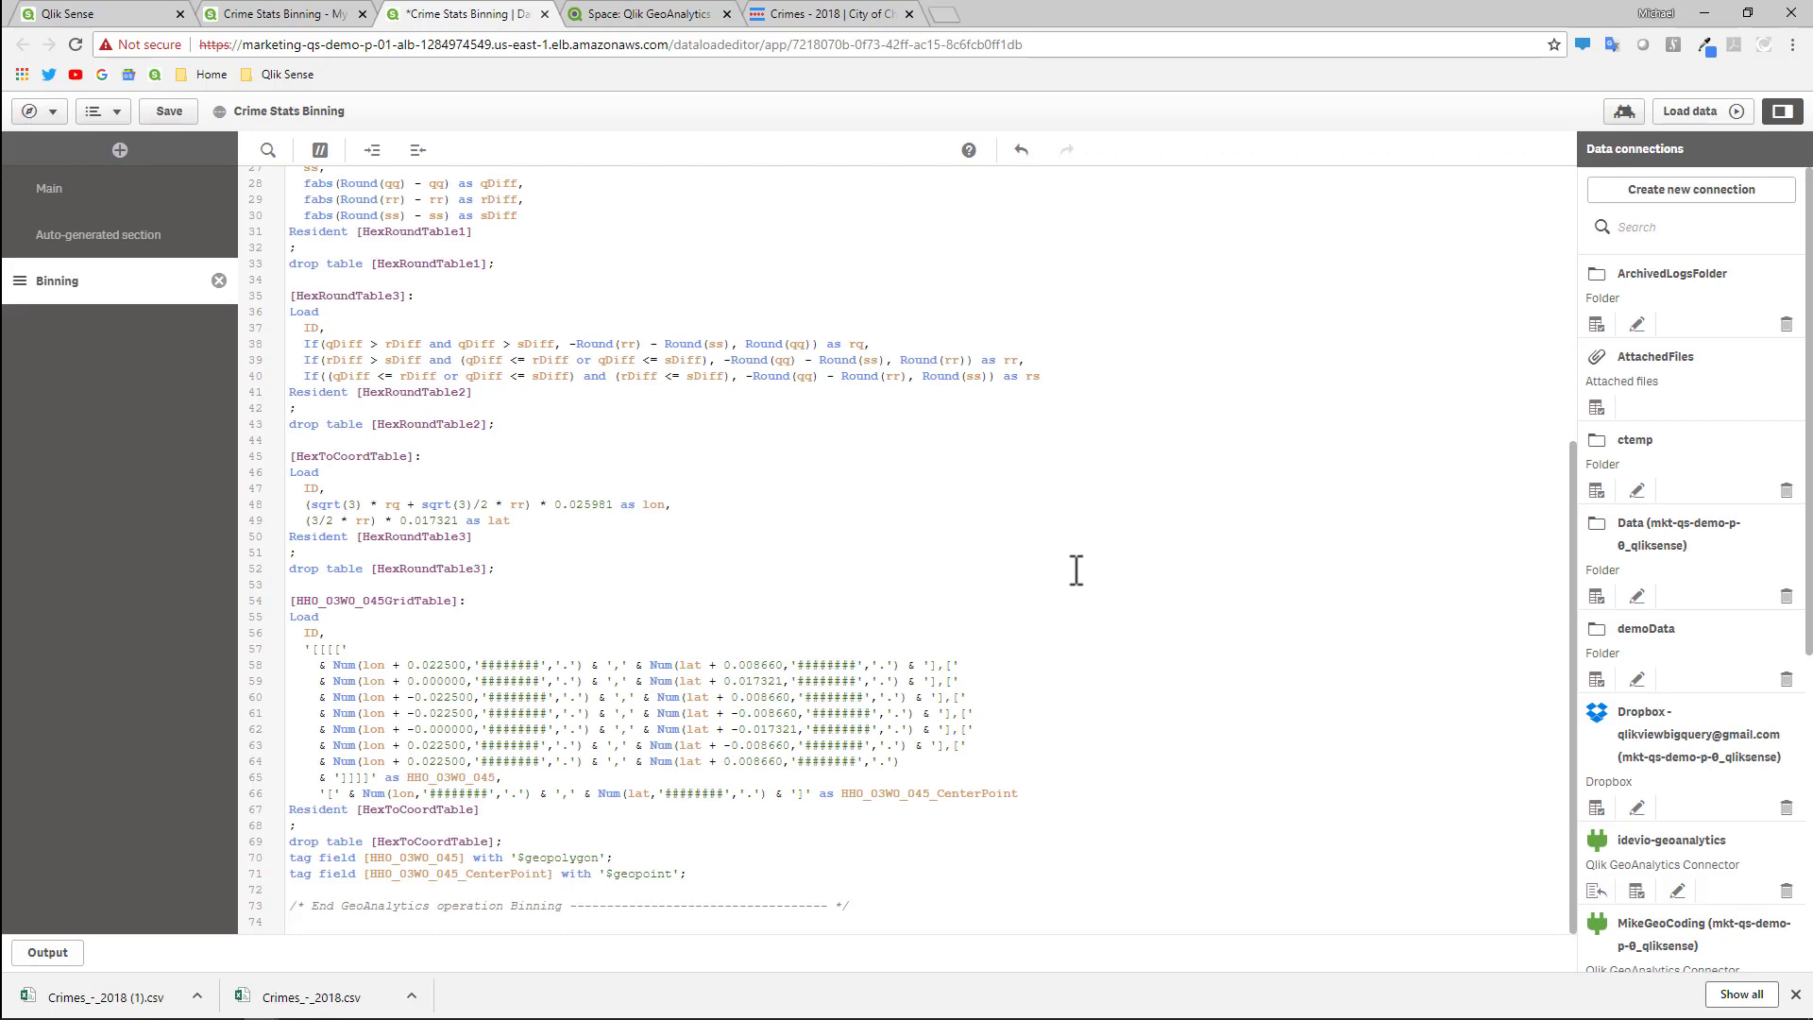
left_click(1079, 567)
key("ctrl+a")
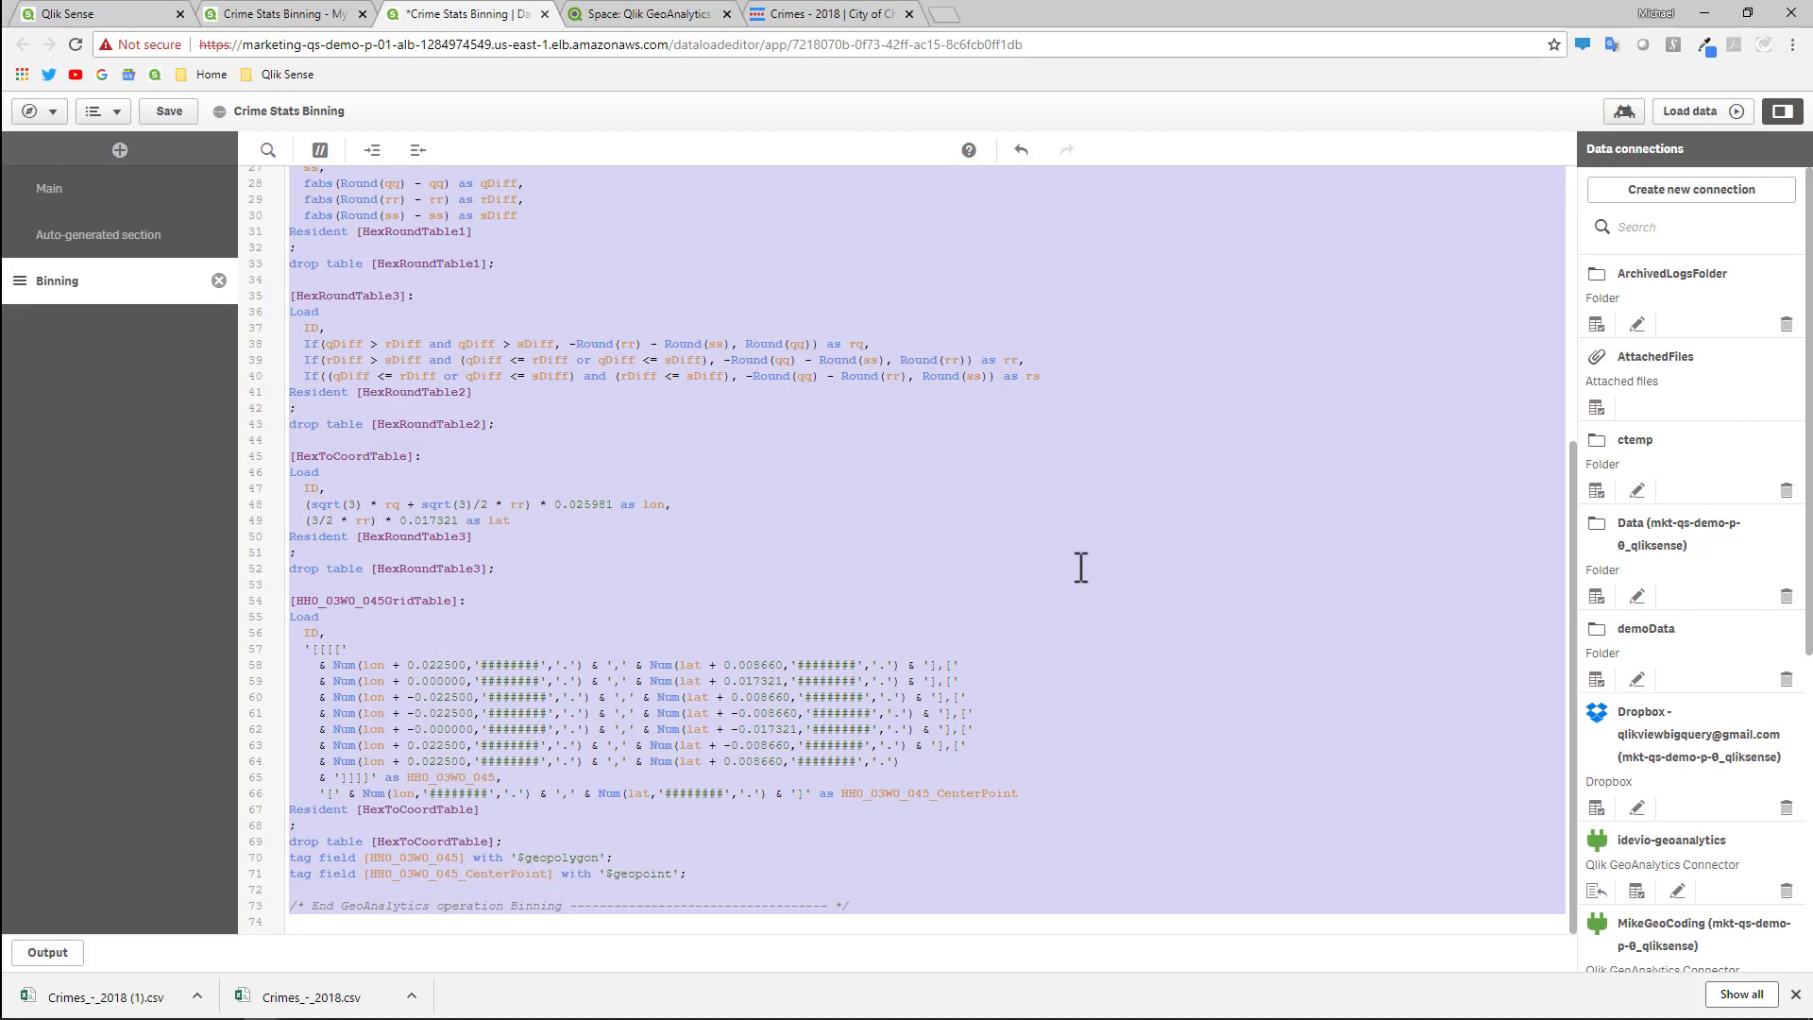
key("Delete")
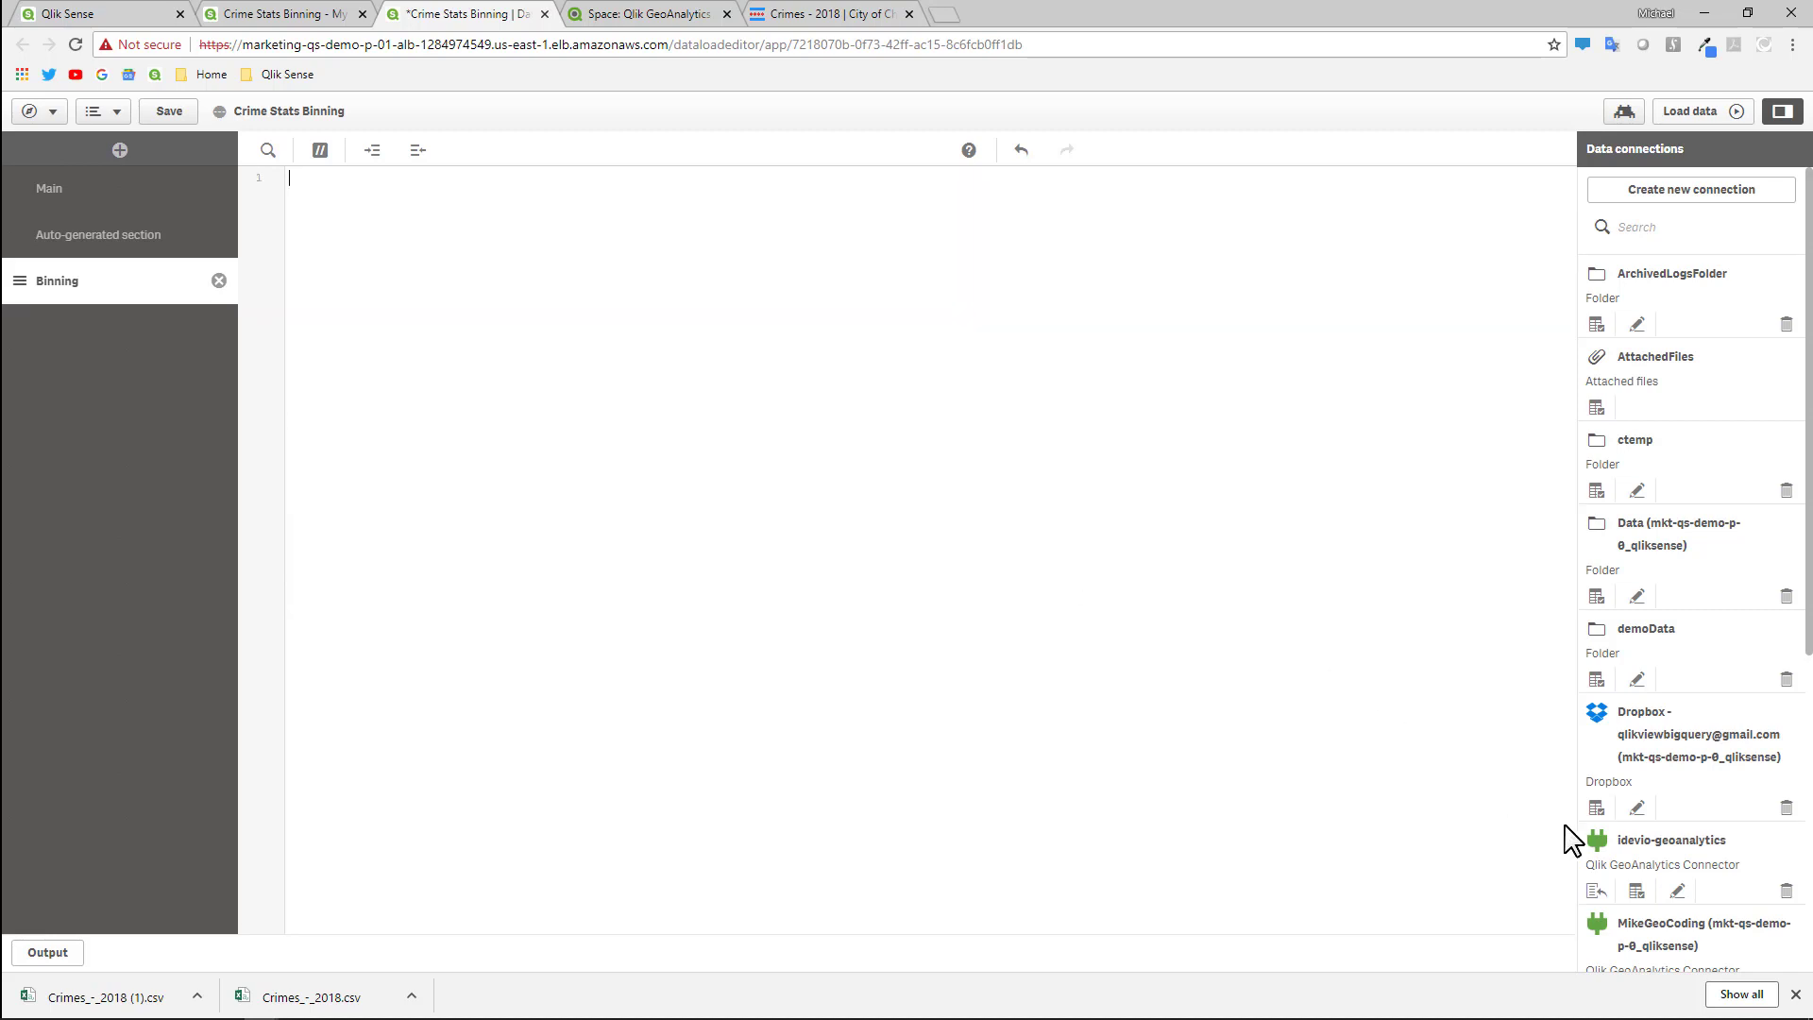
left_click(1635, 889)
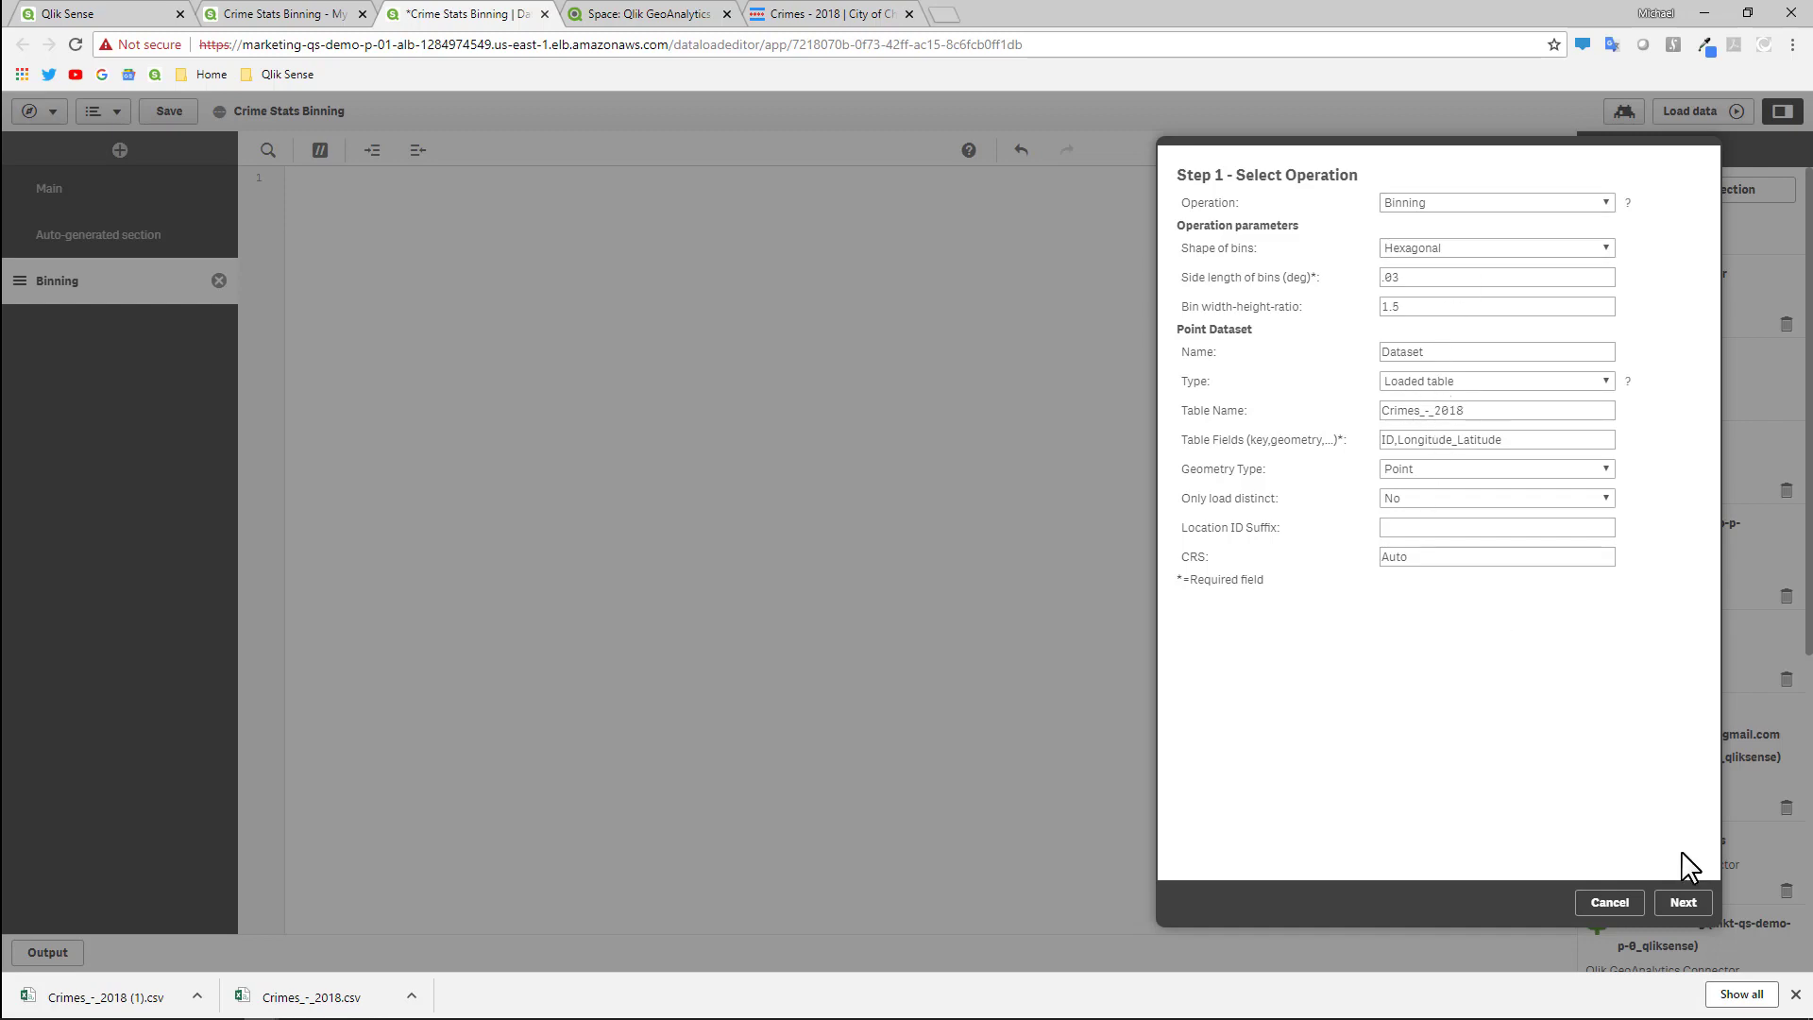
Insert the generated binning script into Binning and reload, fetching 183,121 lines.
left_click(1684, 903)
left_click(1686, 909)
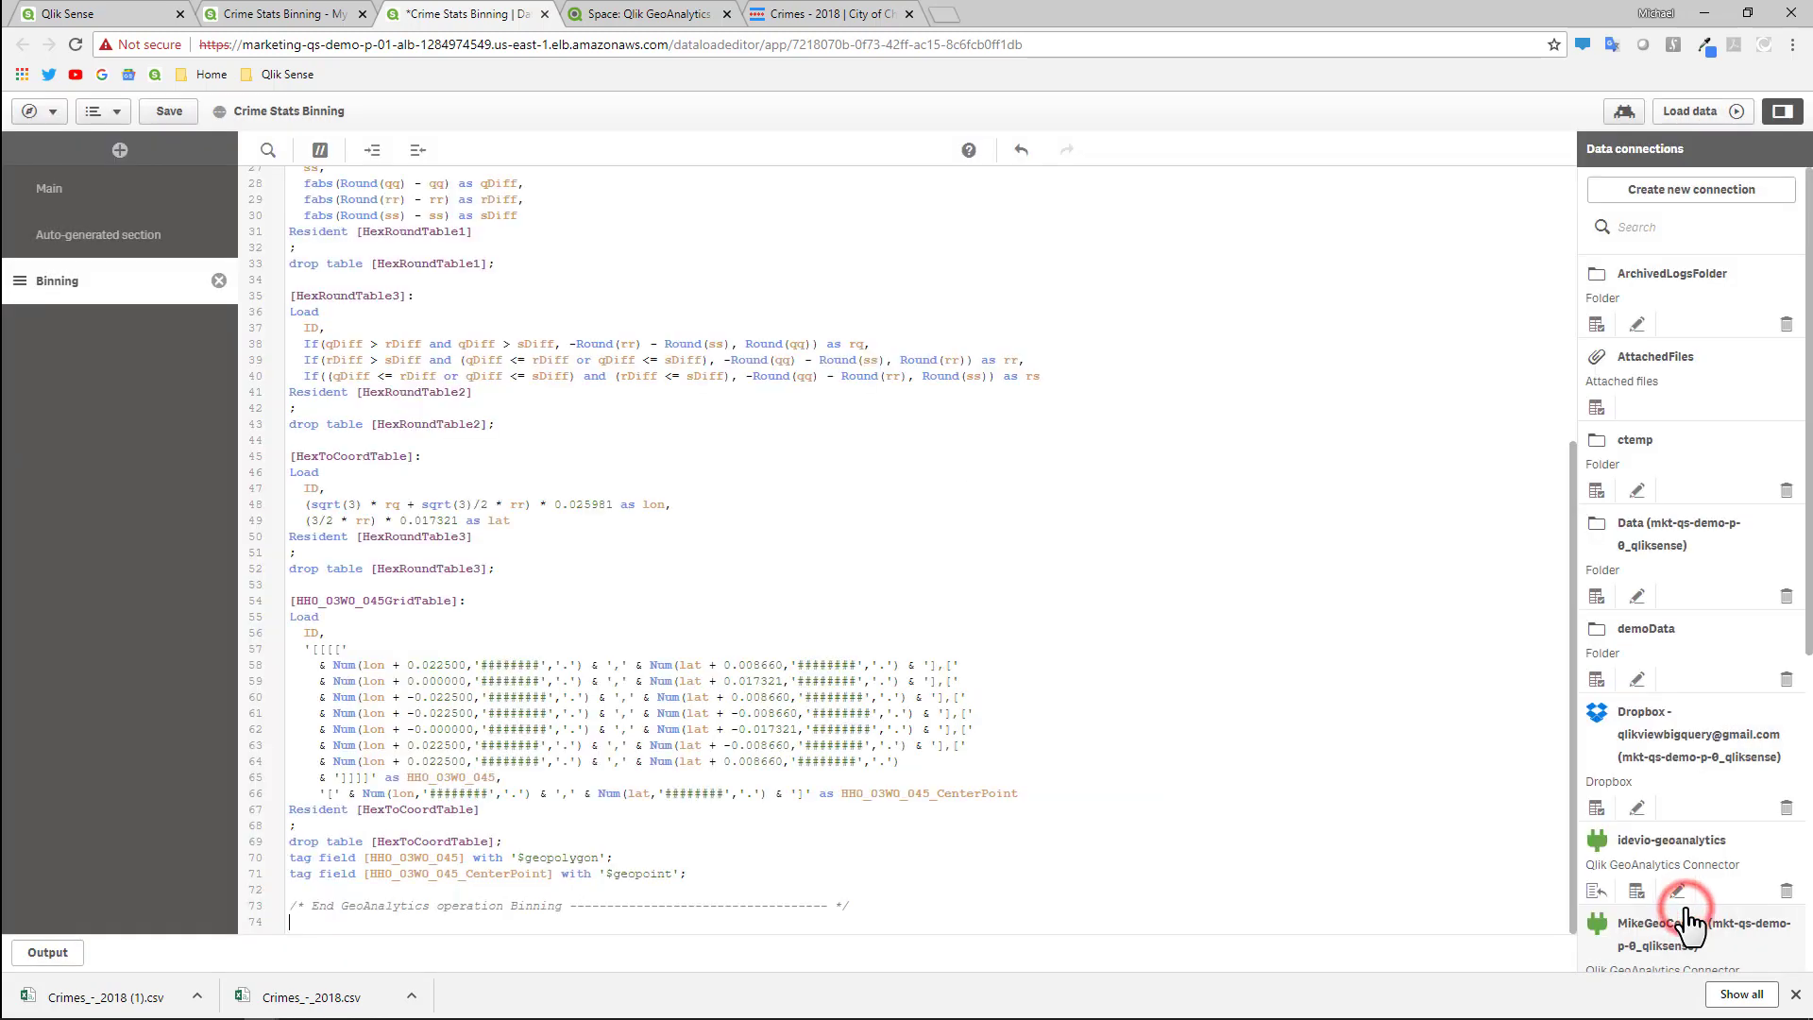
left_click(1702, 113)
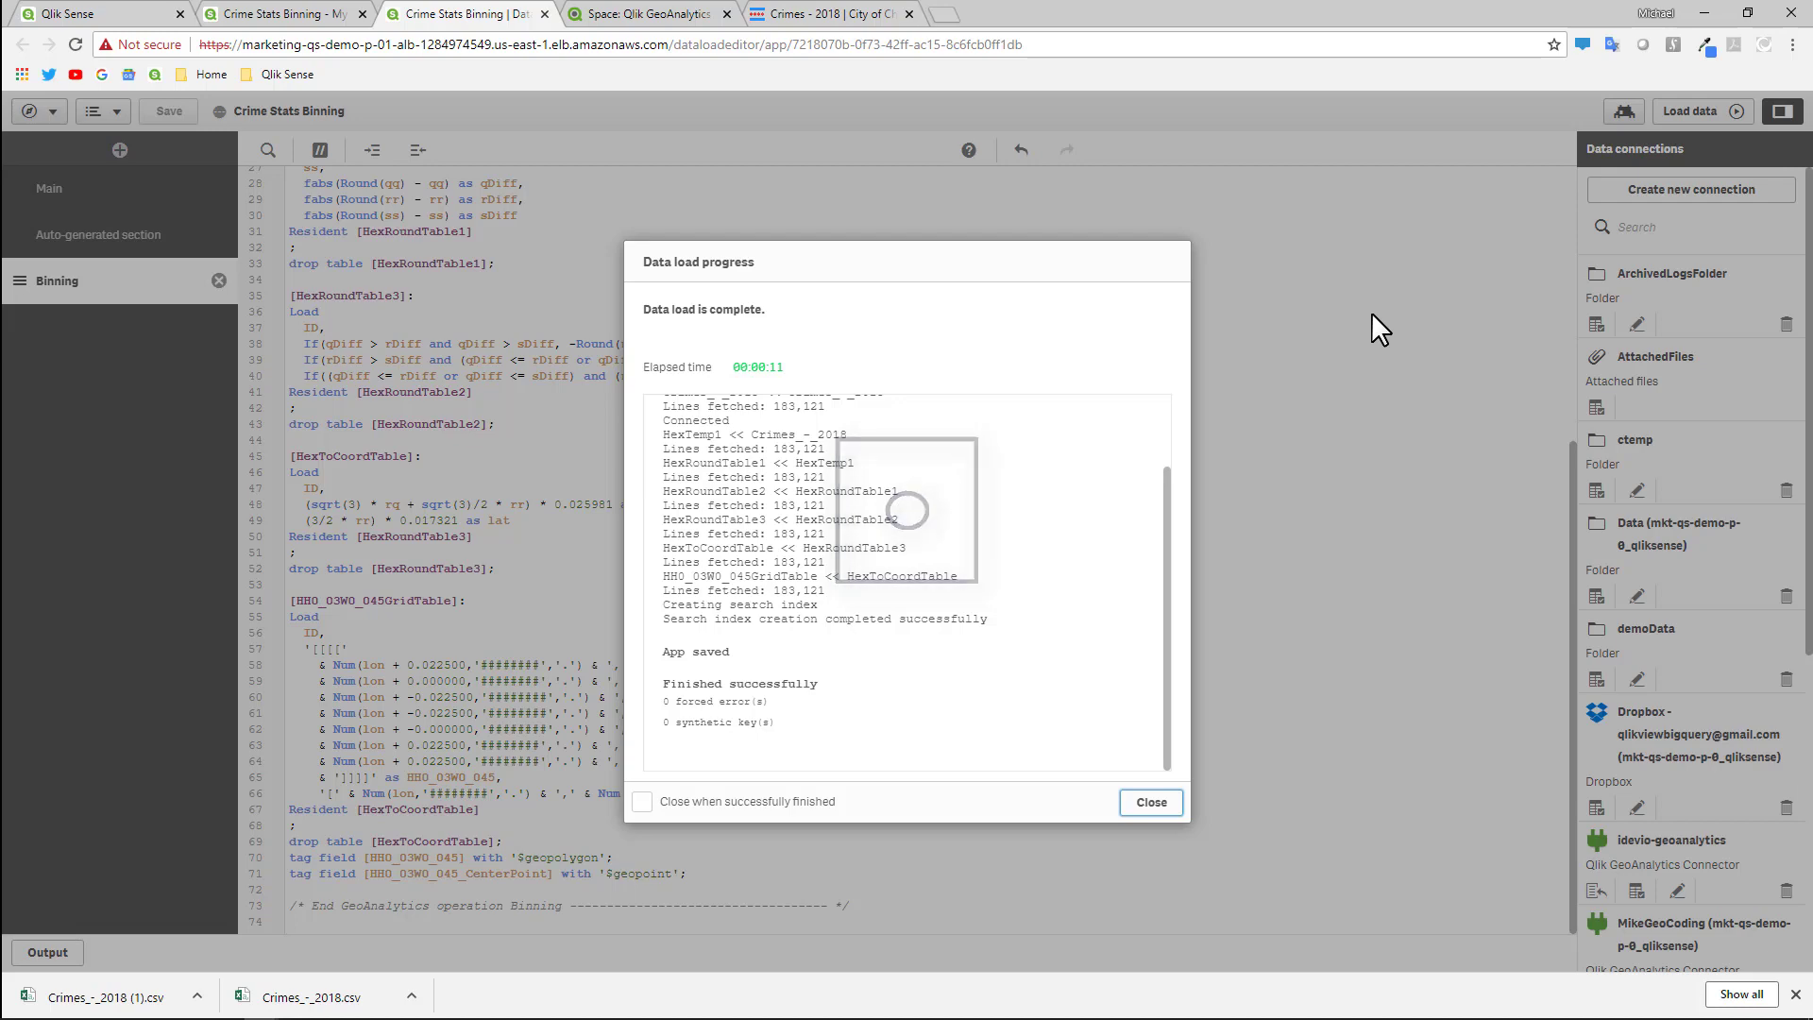
Return to the sheet and shorten the crime type bar chart to free space.
left_click(1175, 802)
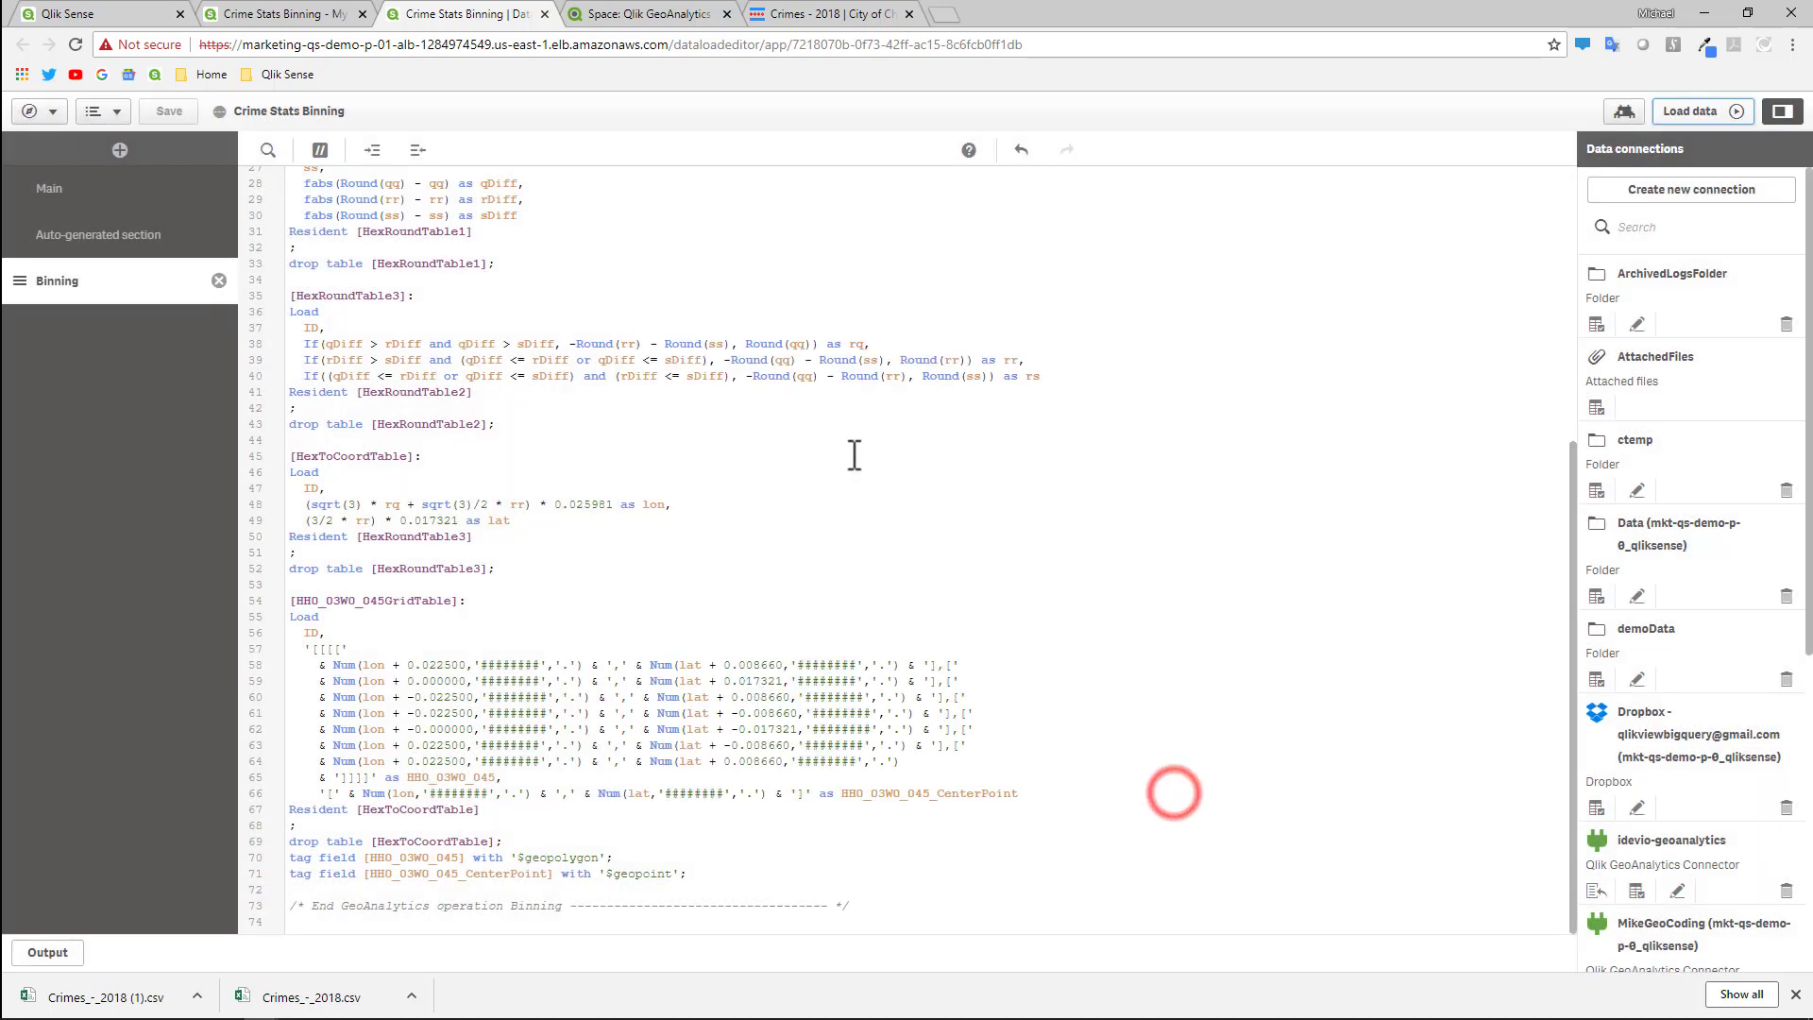
left_click(292, 21)
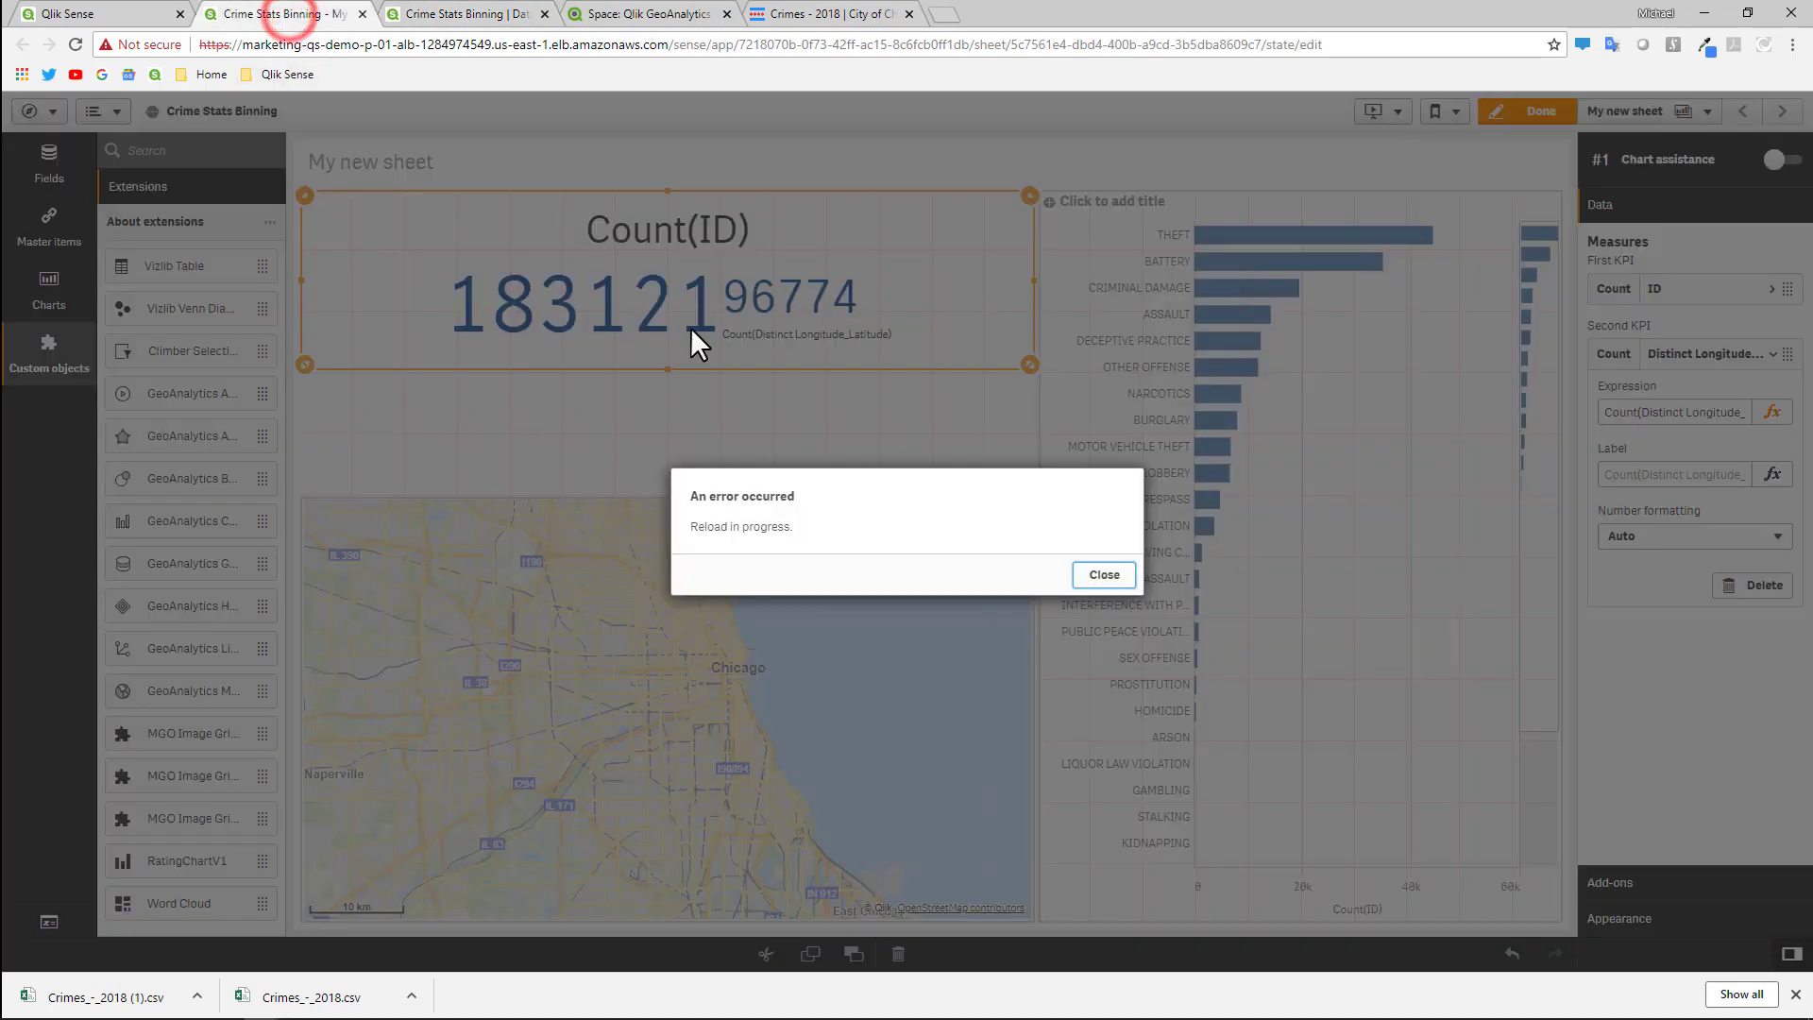
left_click(1101, 575)
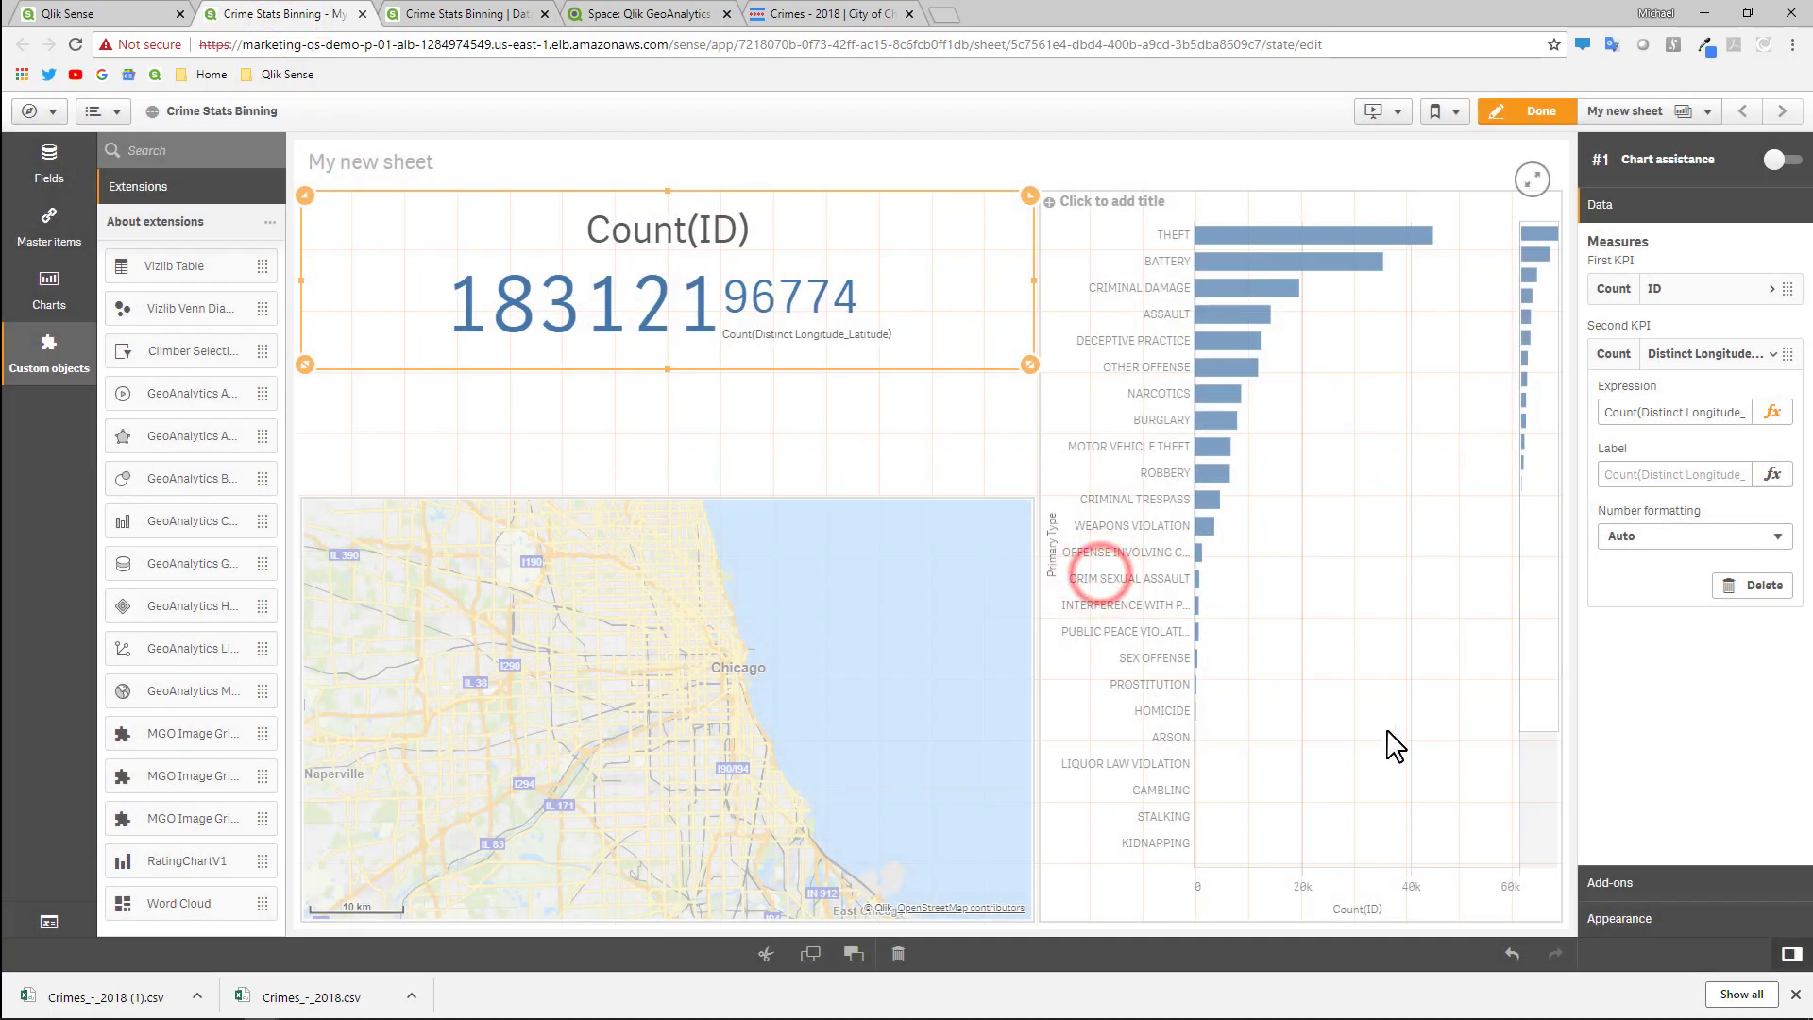
left_click(1516, 823)
left_click_drag(1553, 916, 1454, 523)
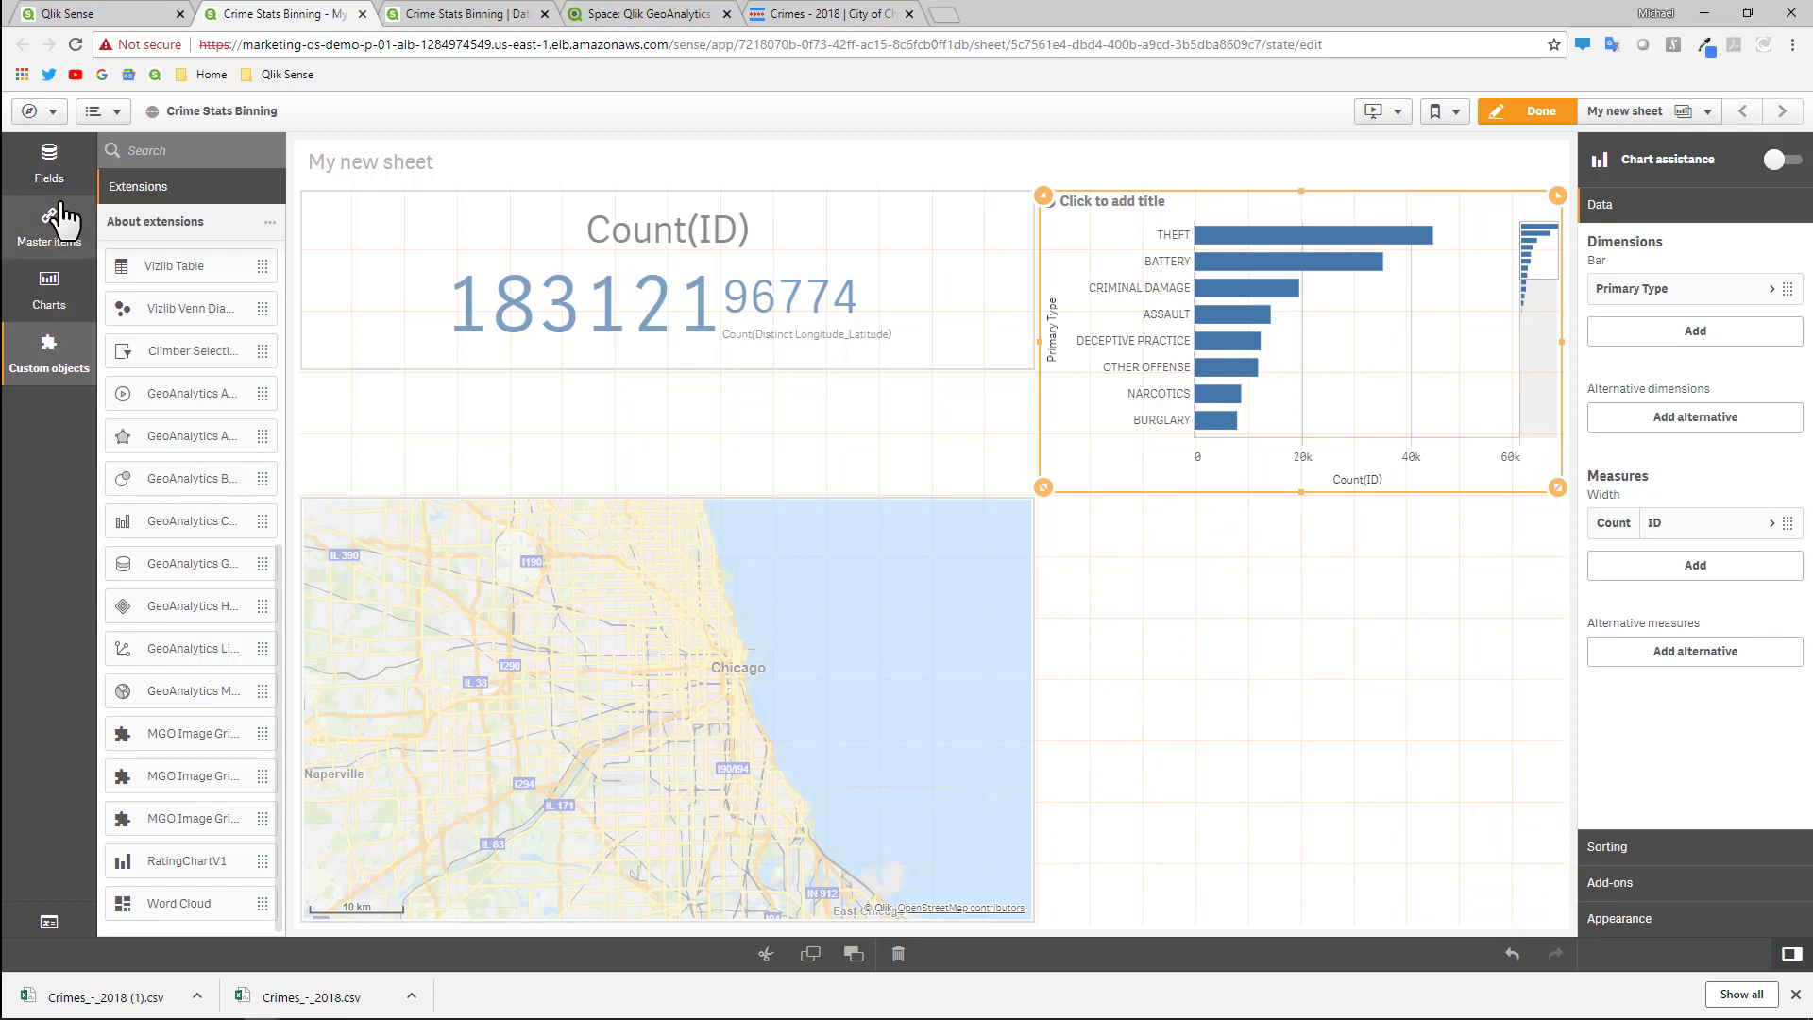
Place a new table on the sheet with dimension HH0_03W0_045_CenterPoint.
left_click(49, 278)
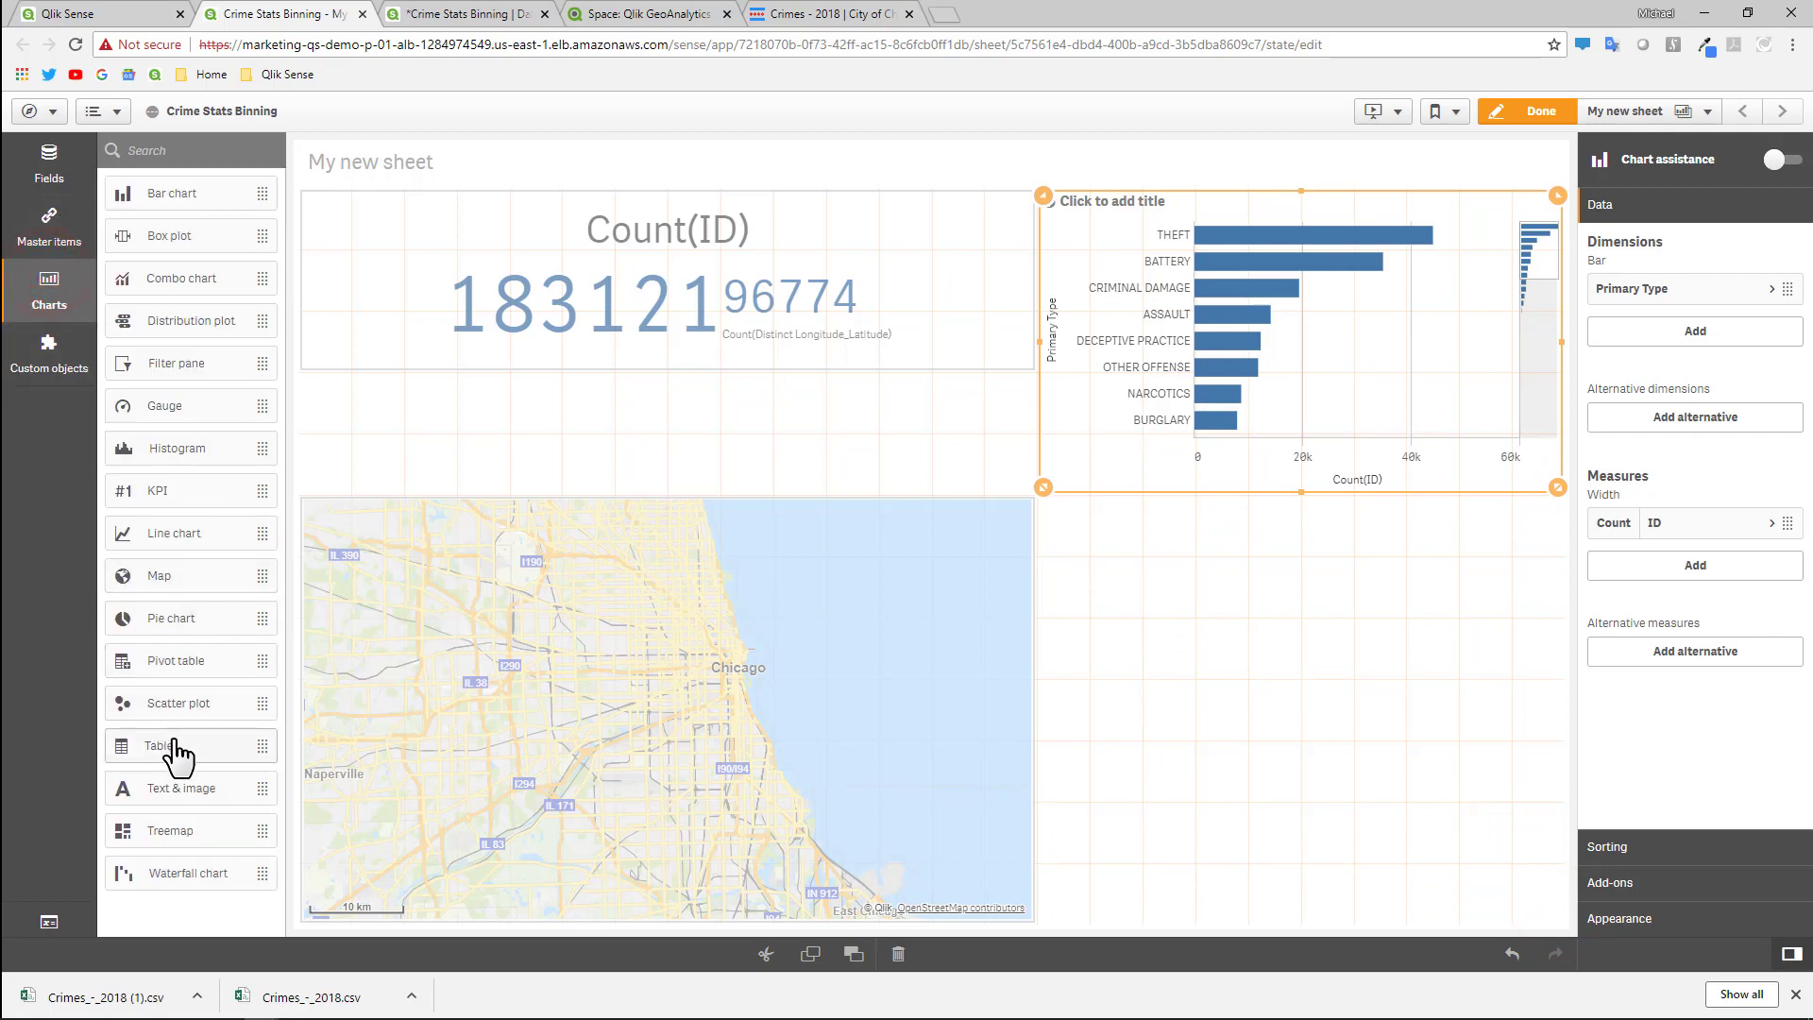
left_click_drag(176, 746, 1286, 715)
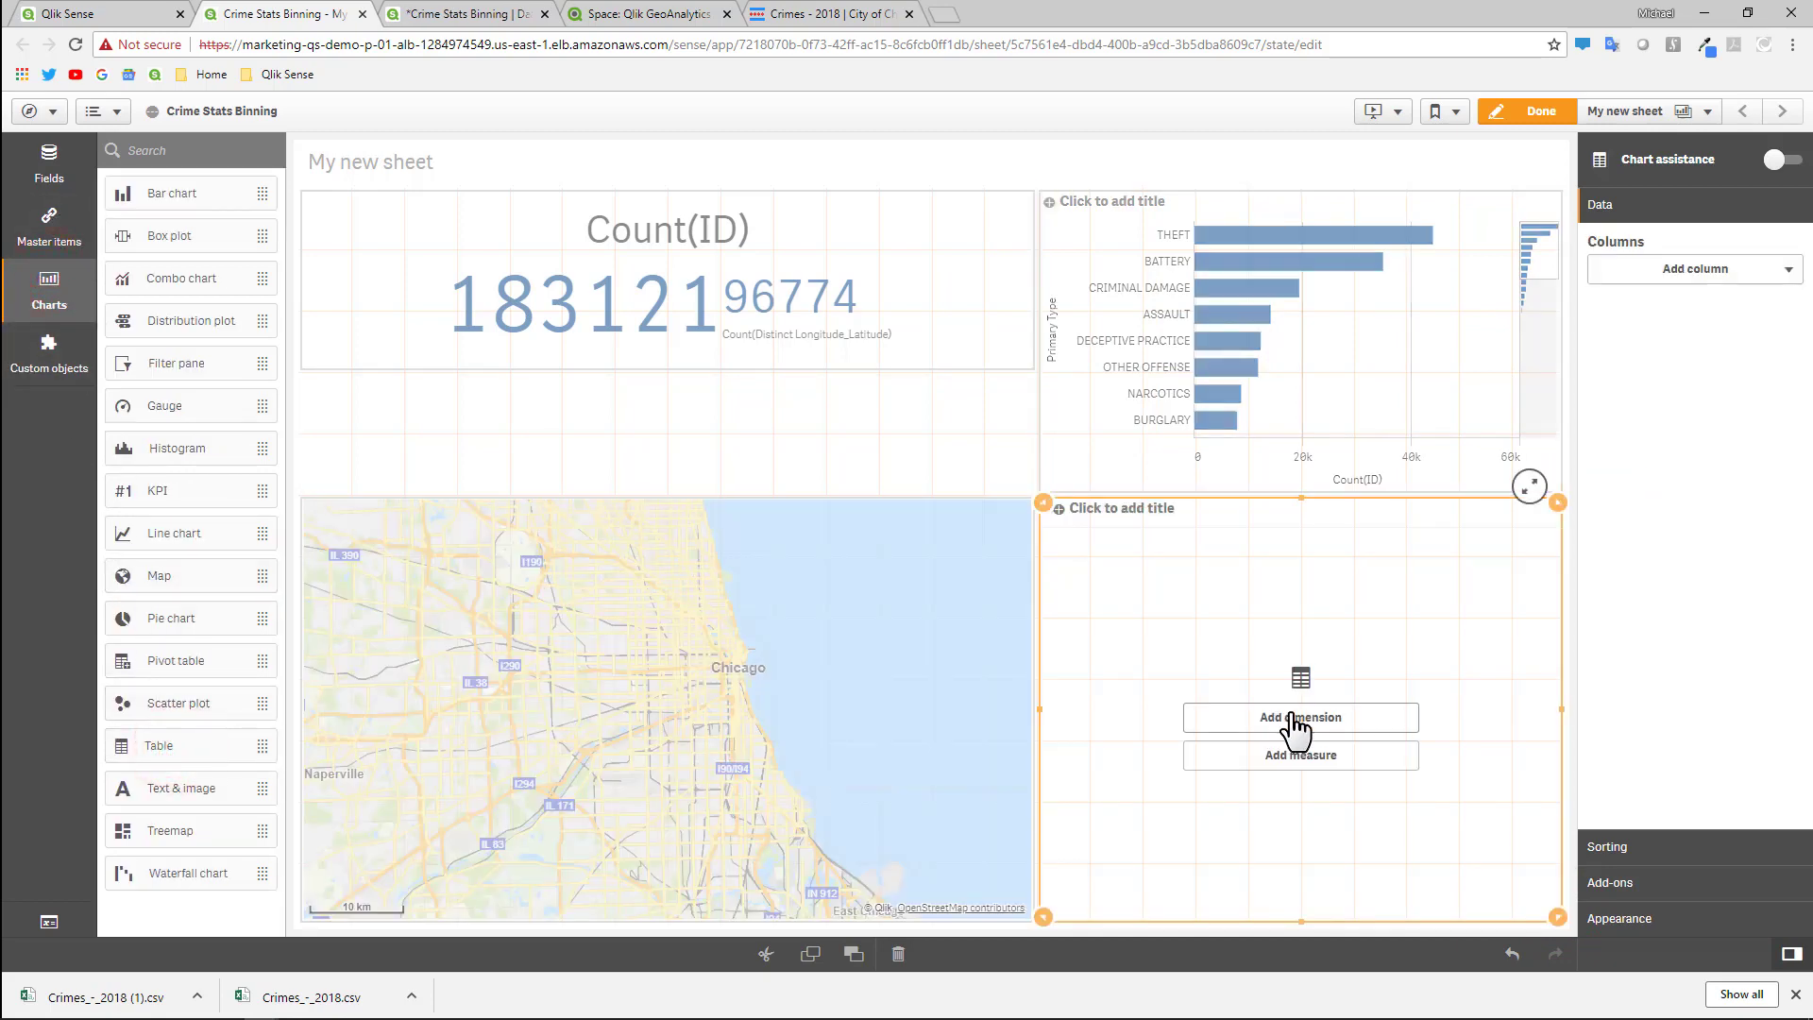
left_click(1293, 717)
scroll(1551, 732, "down", 6)
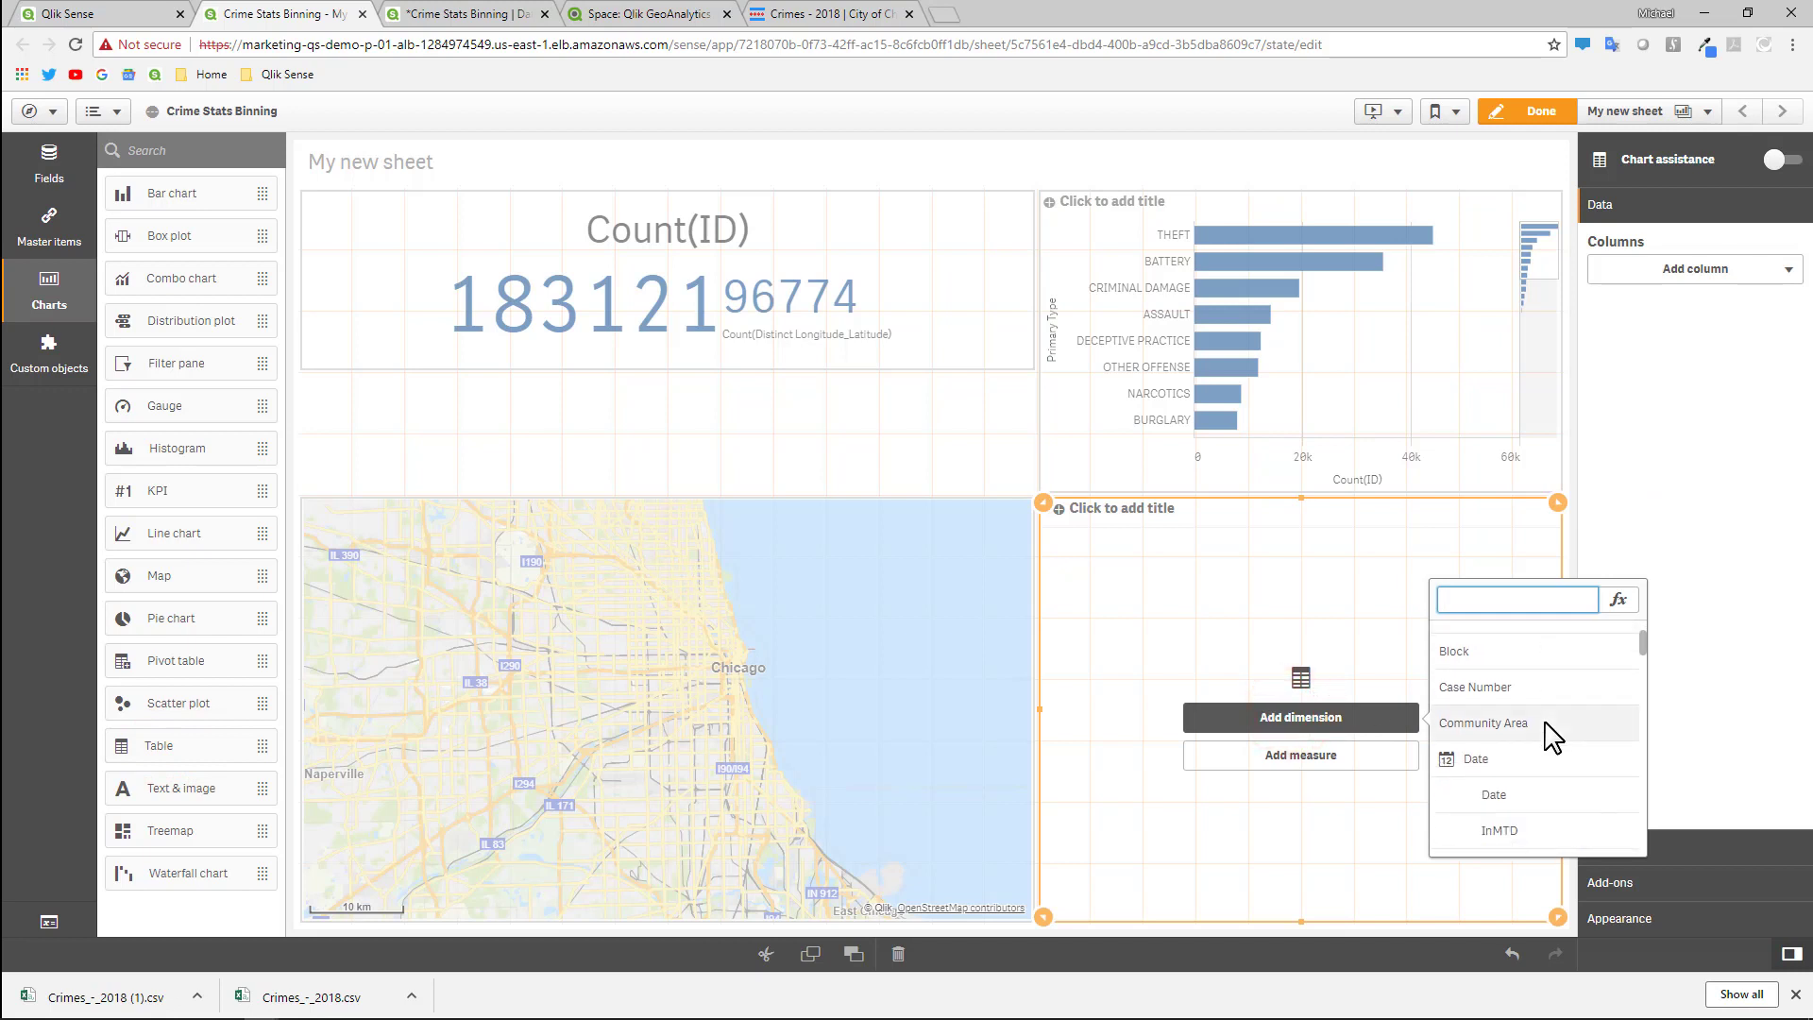
scroll(1551, 732, "down", 6)
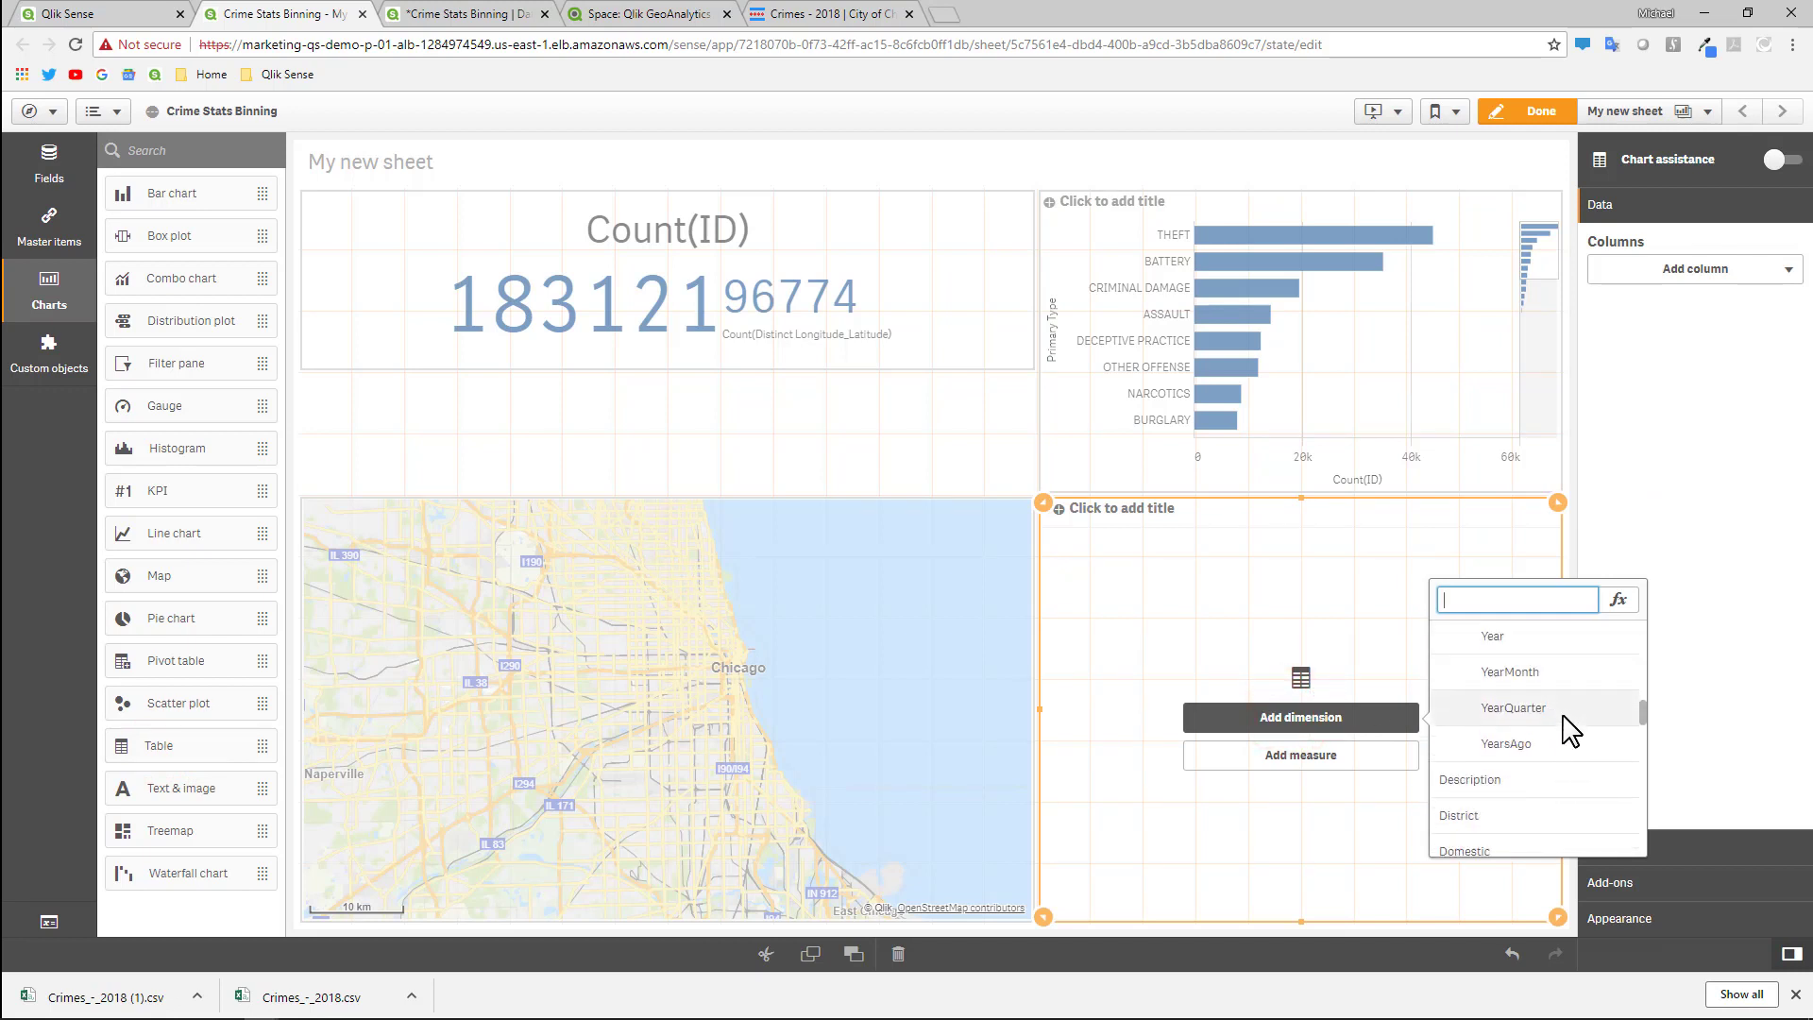
scroll(1605, 760, "down", 4)
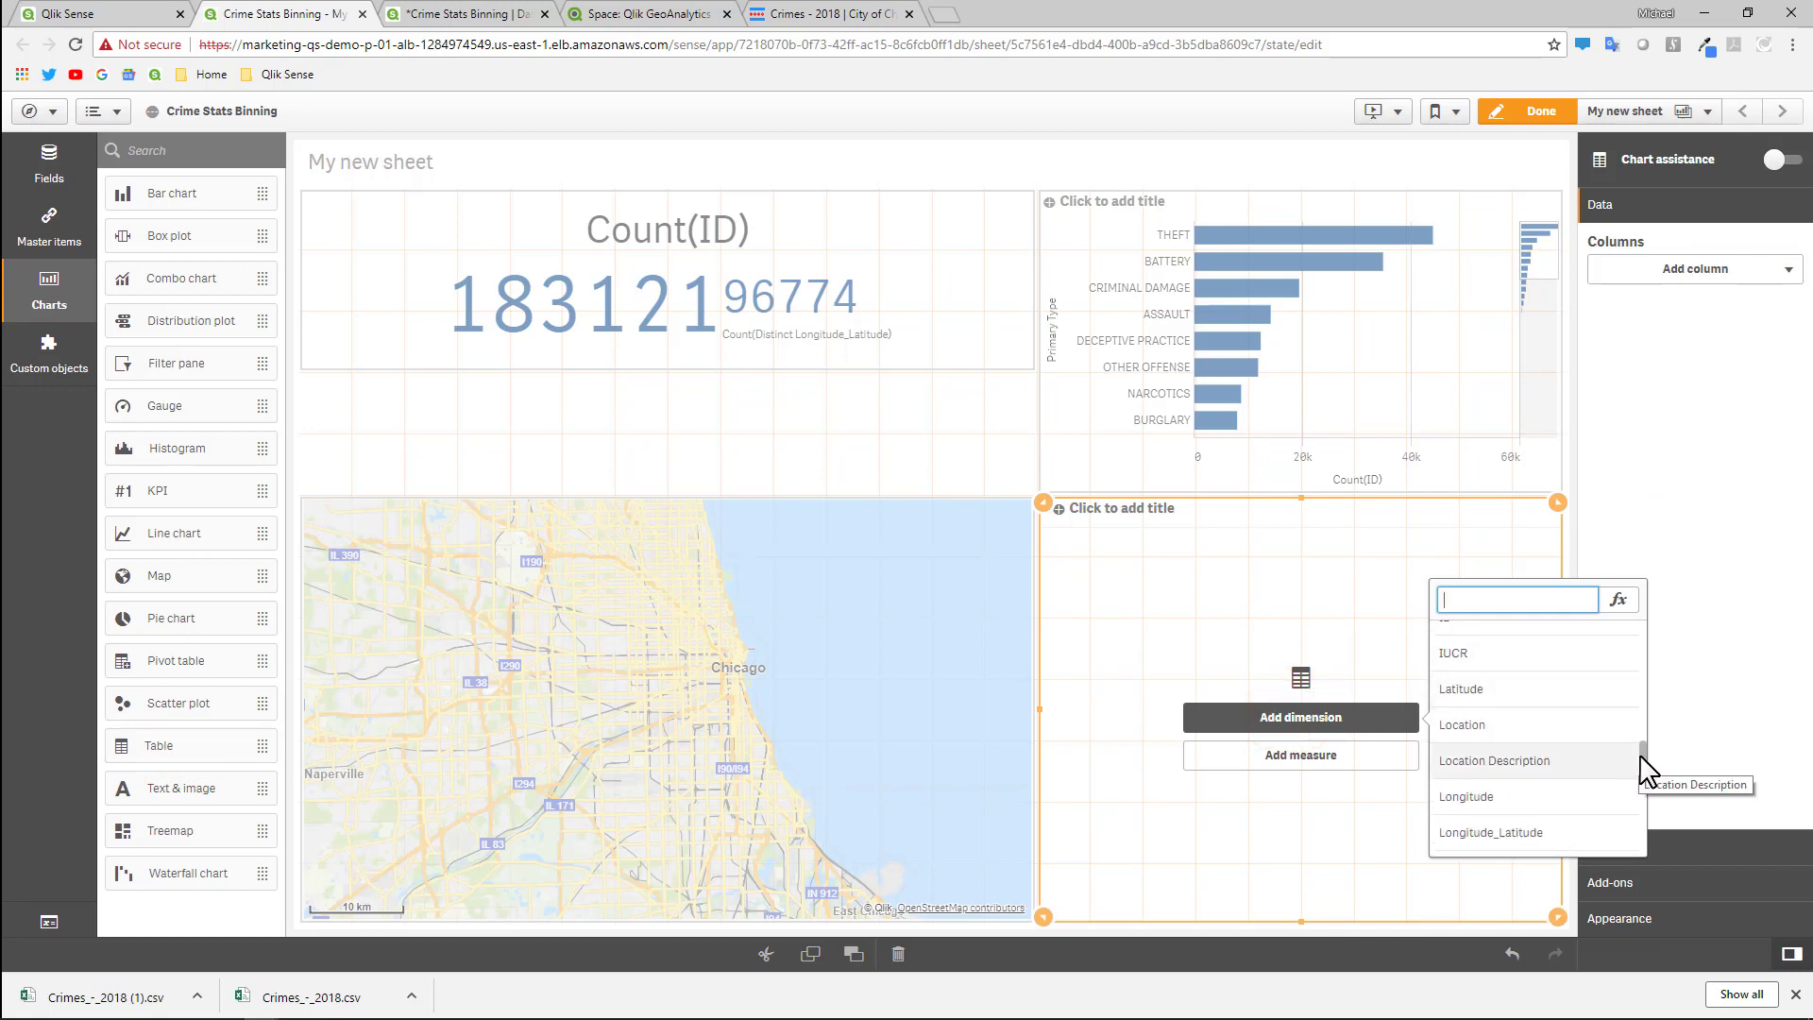
left_click_drag(1645, 763, 1642, 741)
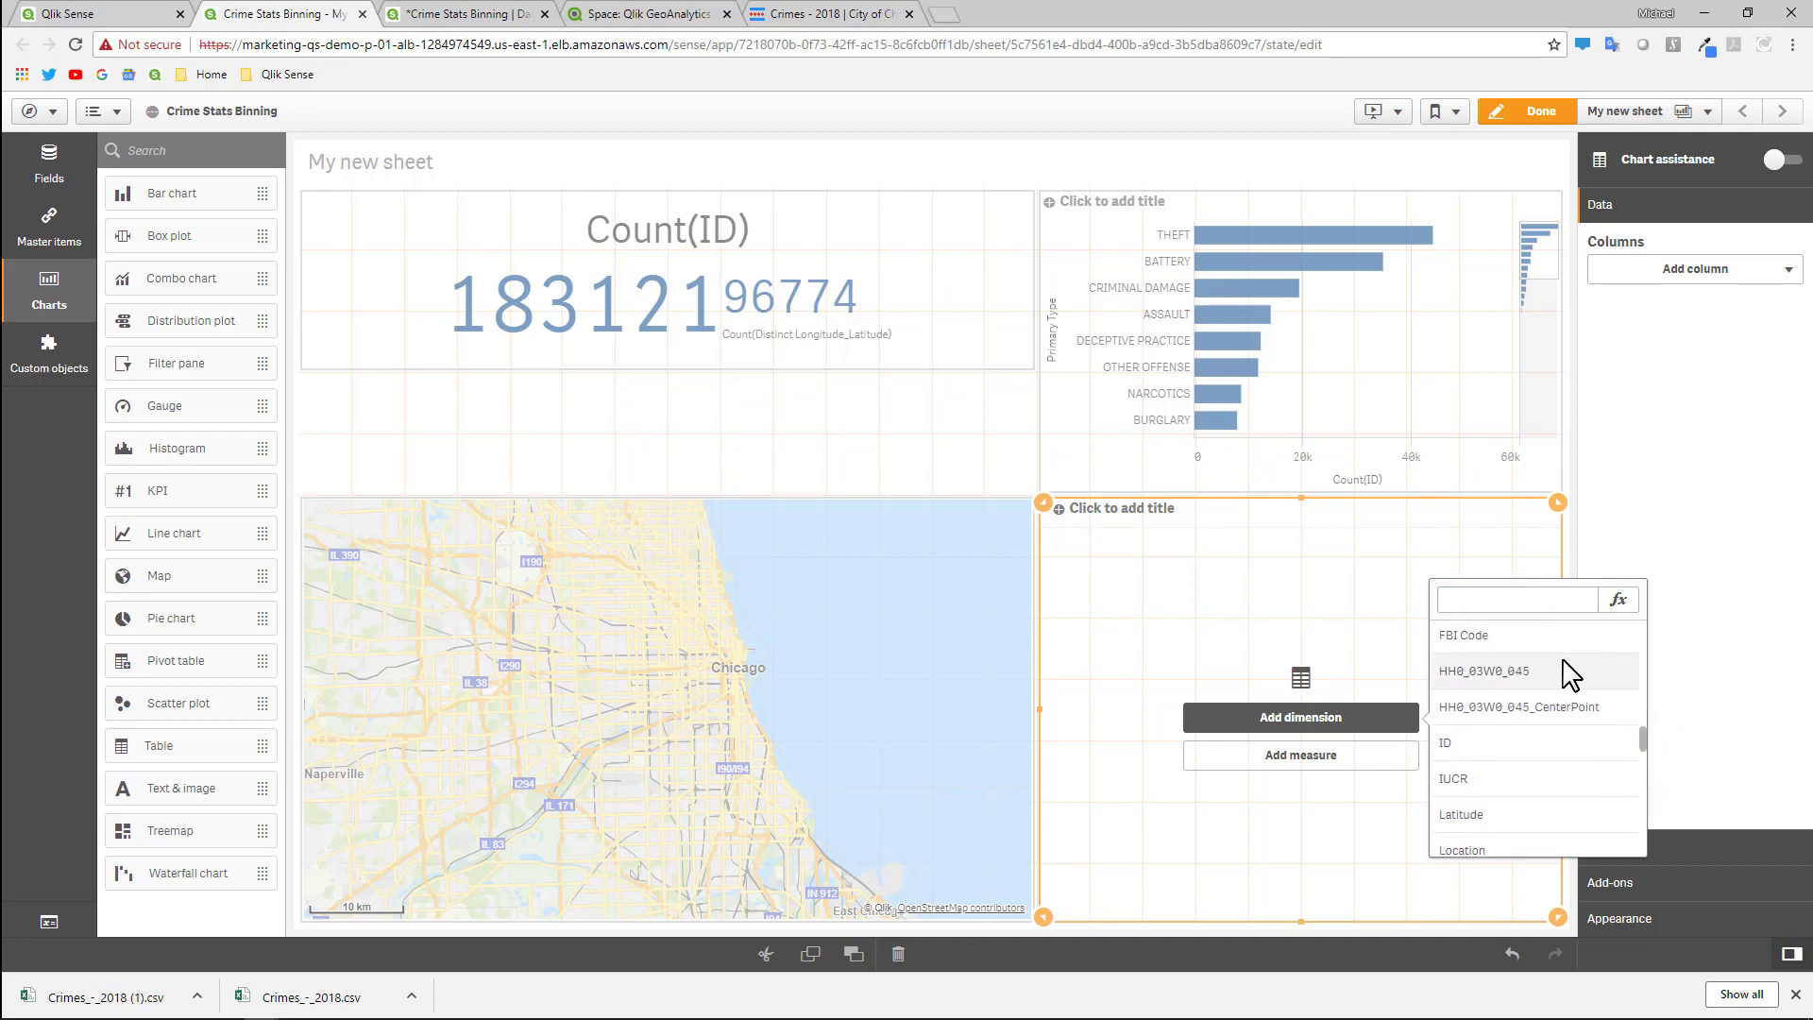
left_click(1567, 715)
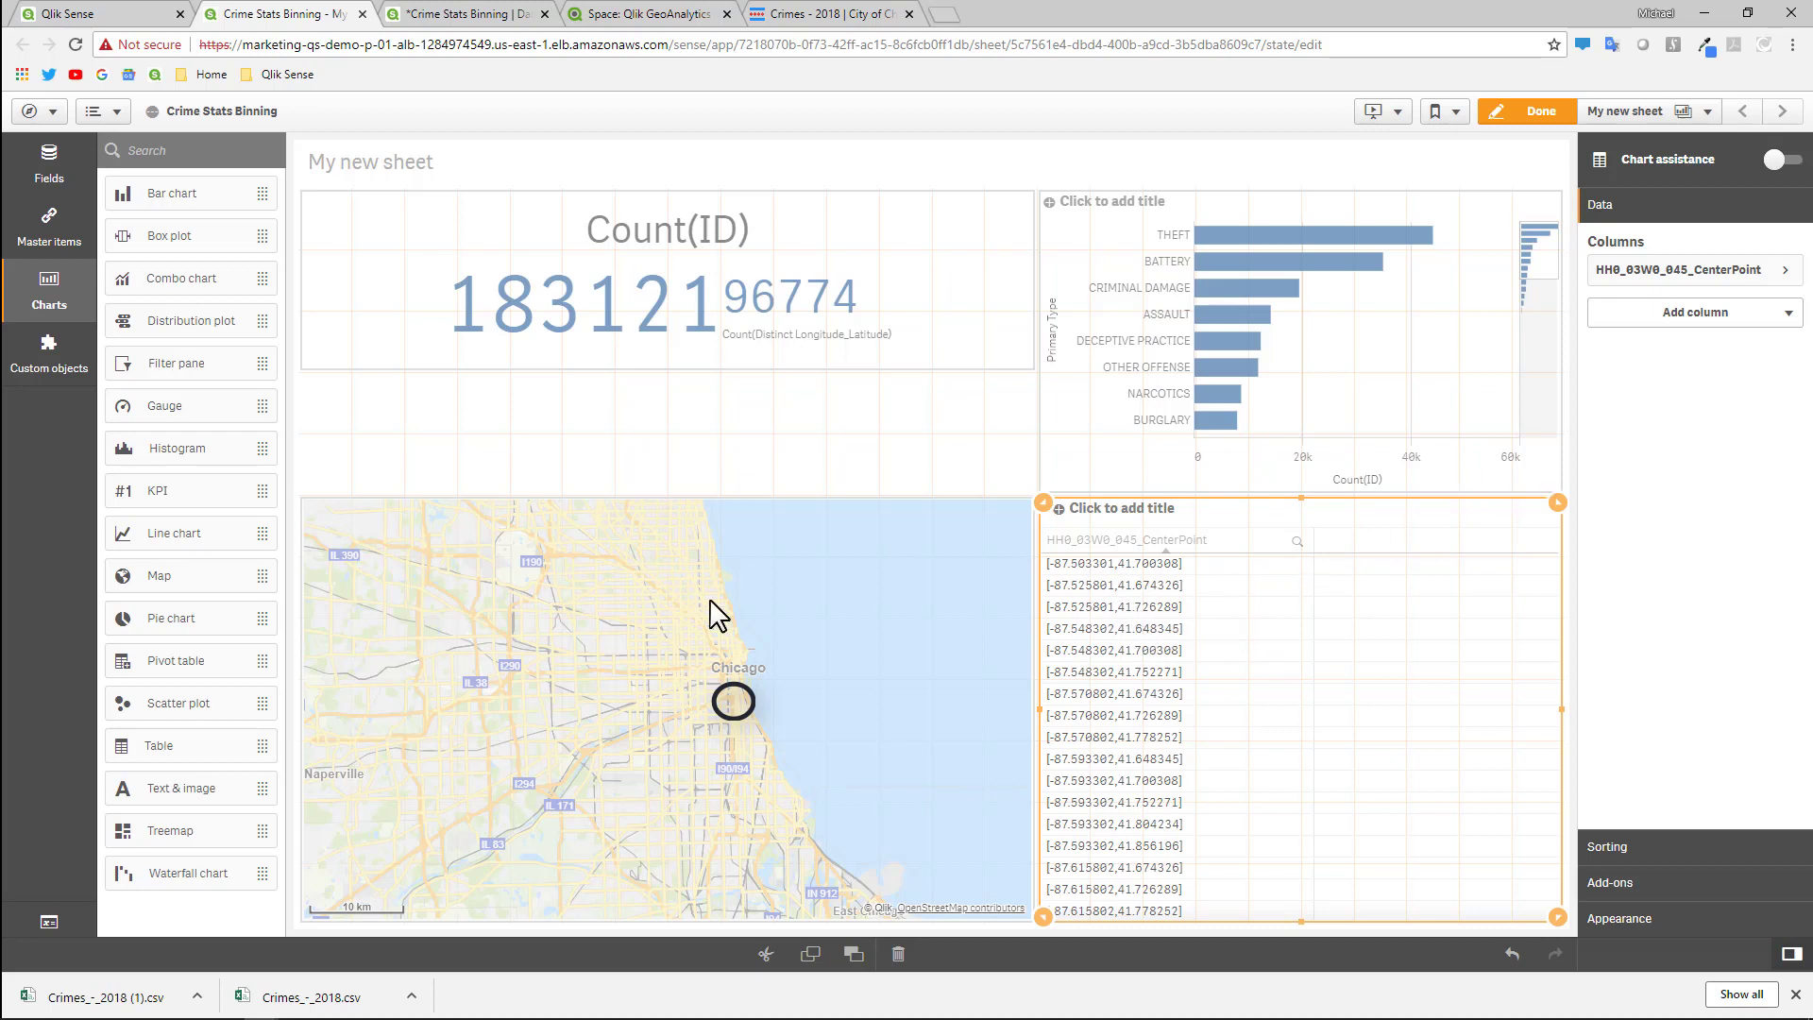
Add HH0_03W0_045 as a second dimension column of the table.
left_click(1697, 321)
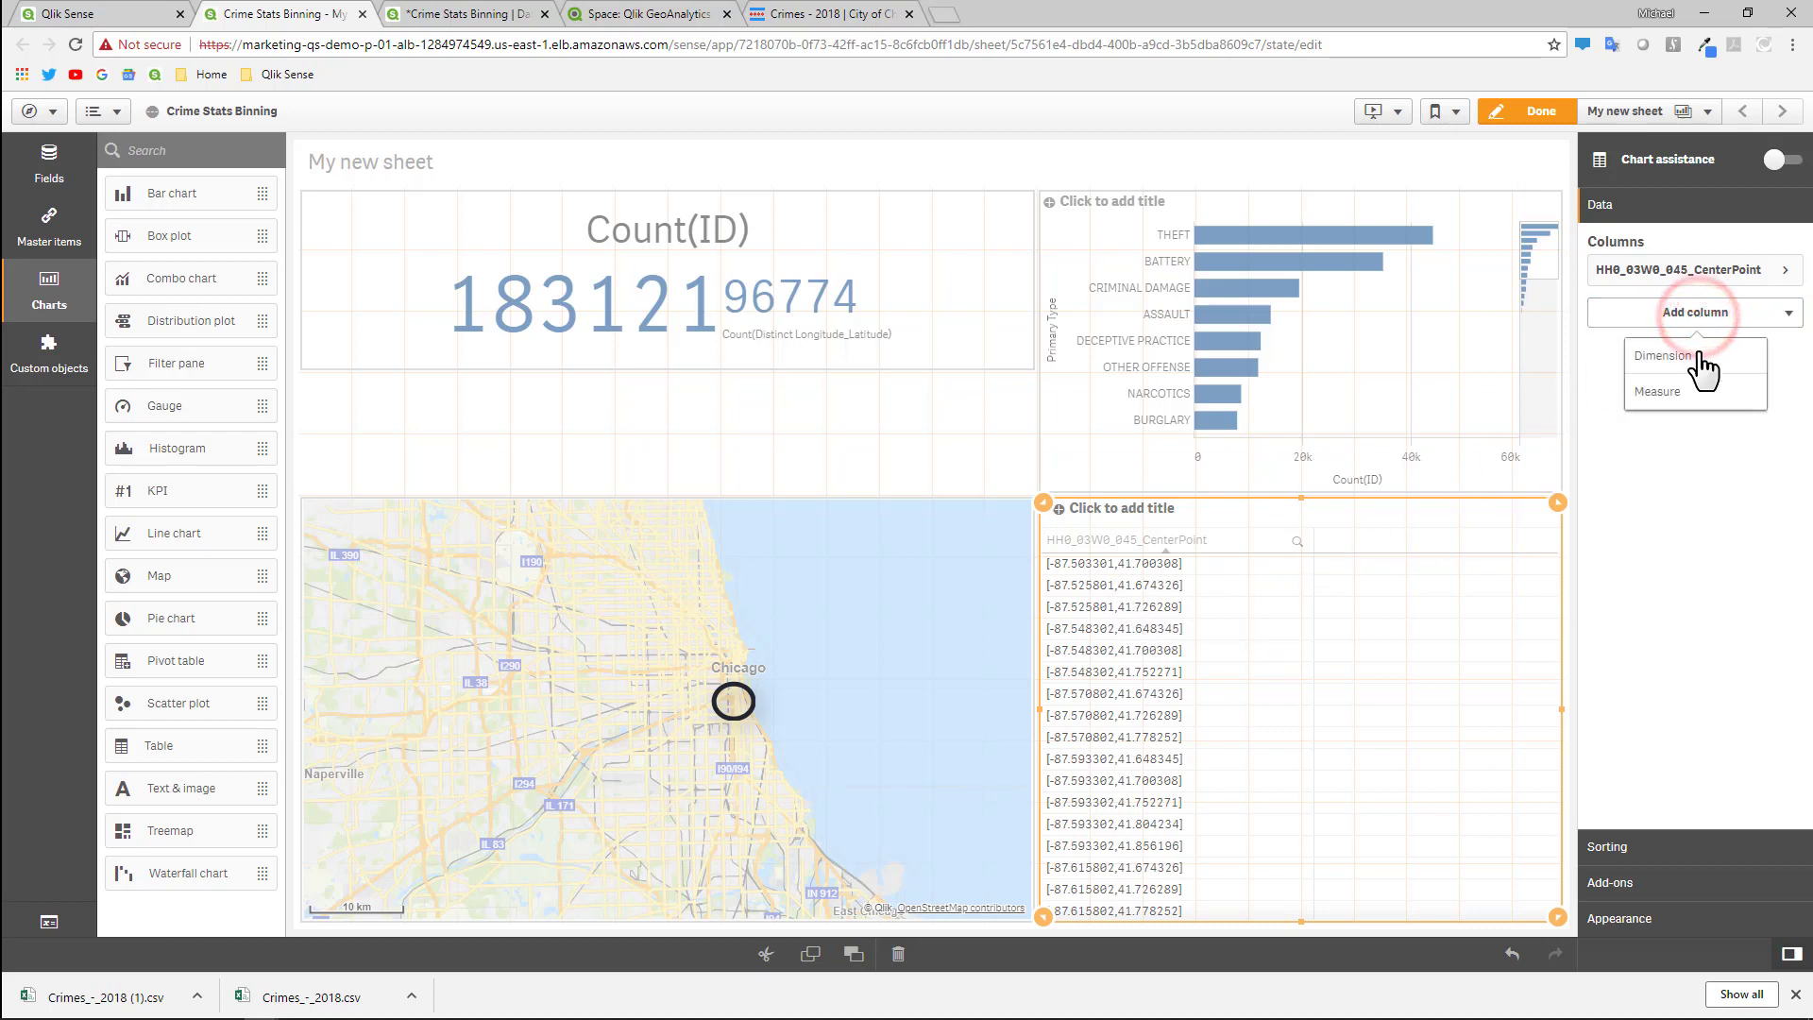
left_click(1697, 357)
scroll(1693, 464, "down", 1)
scroll(1693, 468, "down", 6)
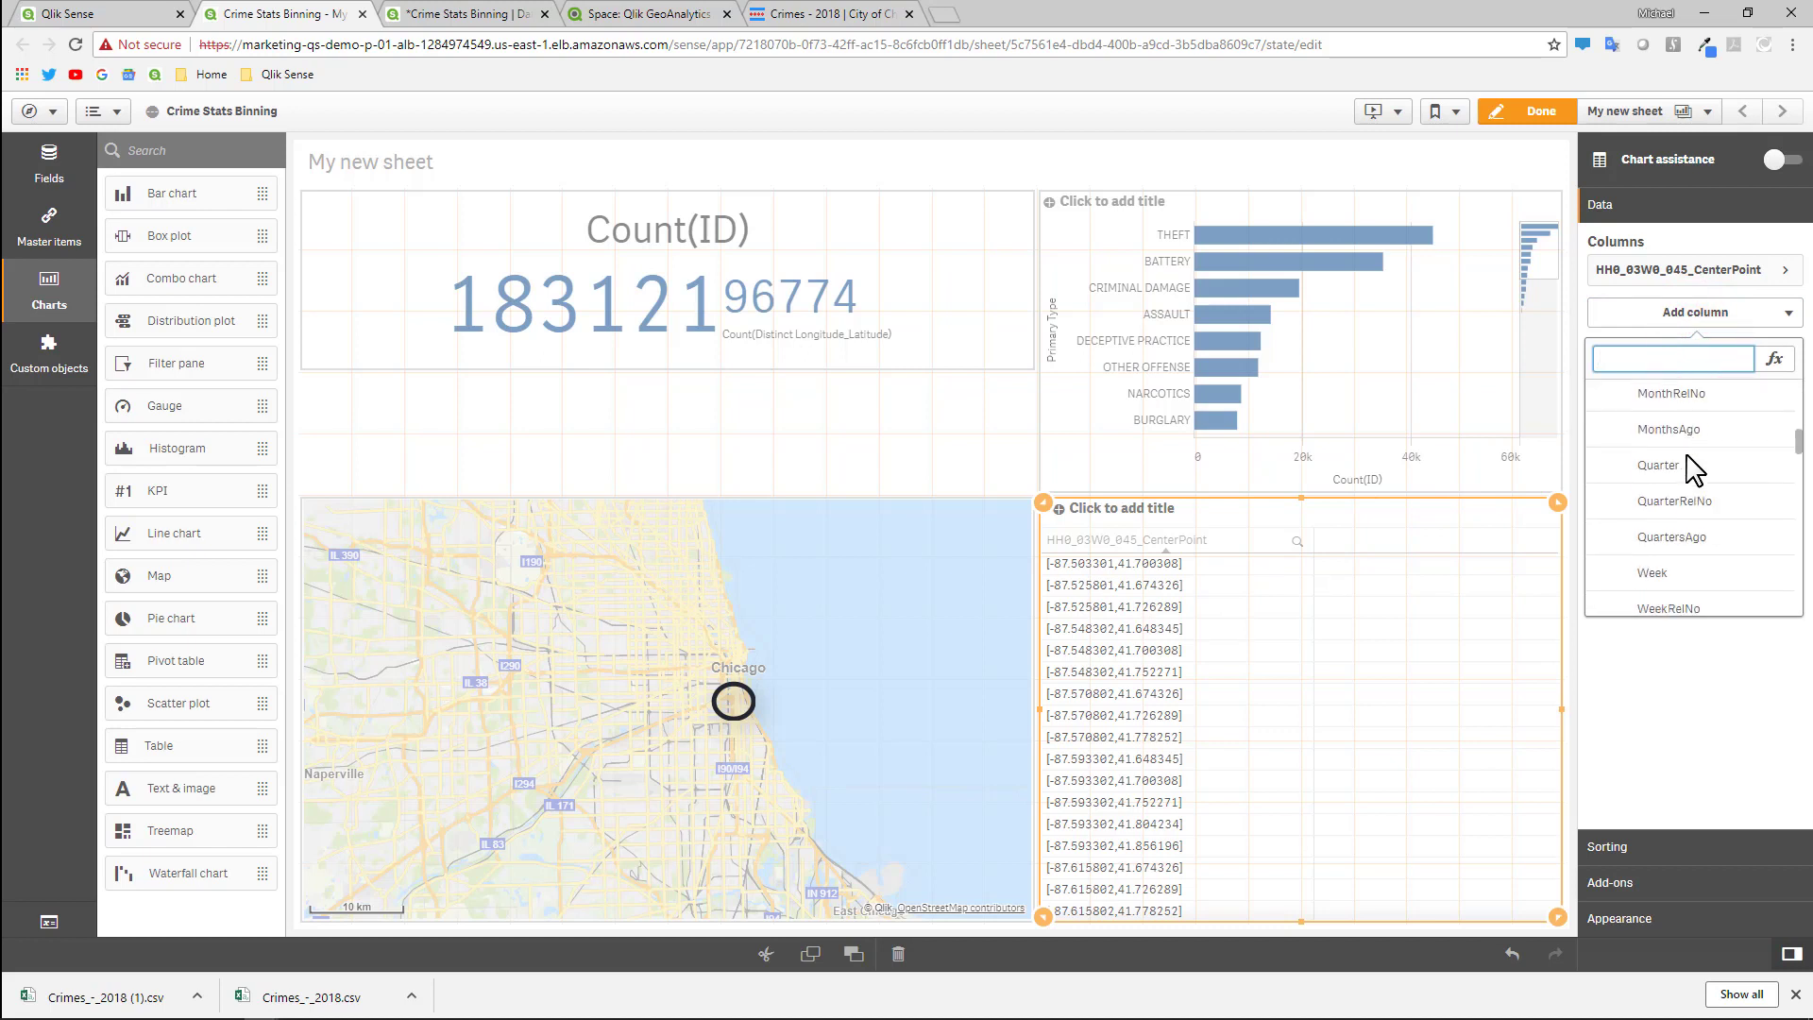
scroll(1696, 483, "up", 3)
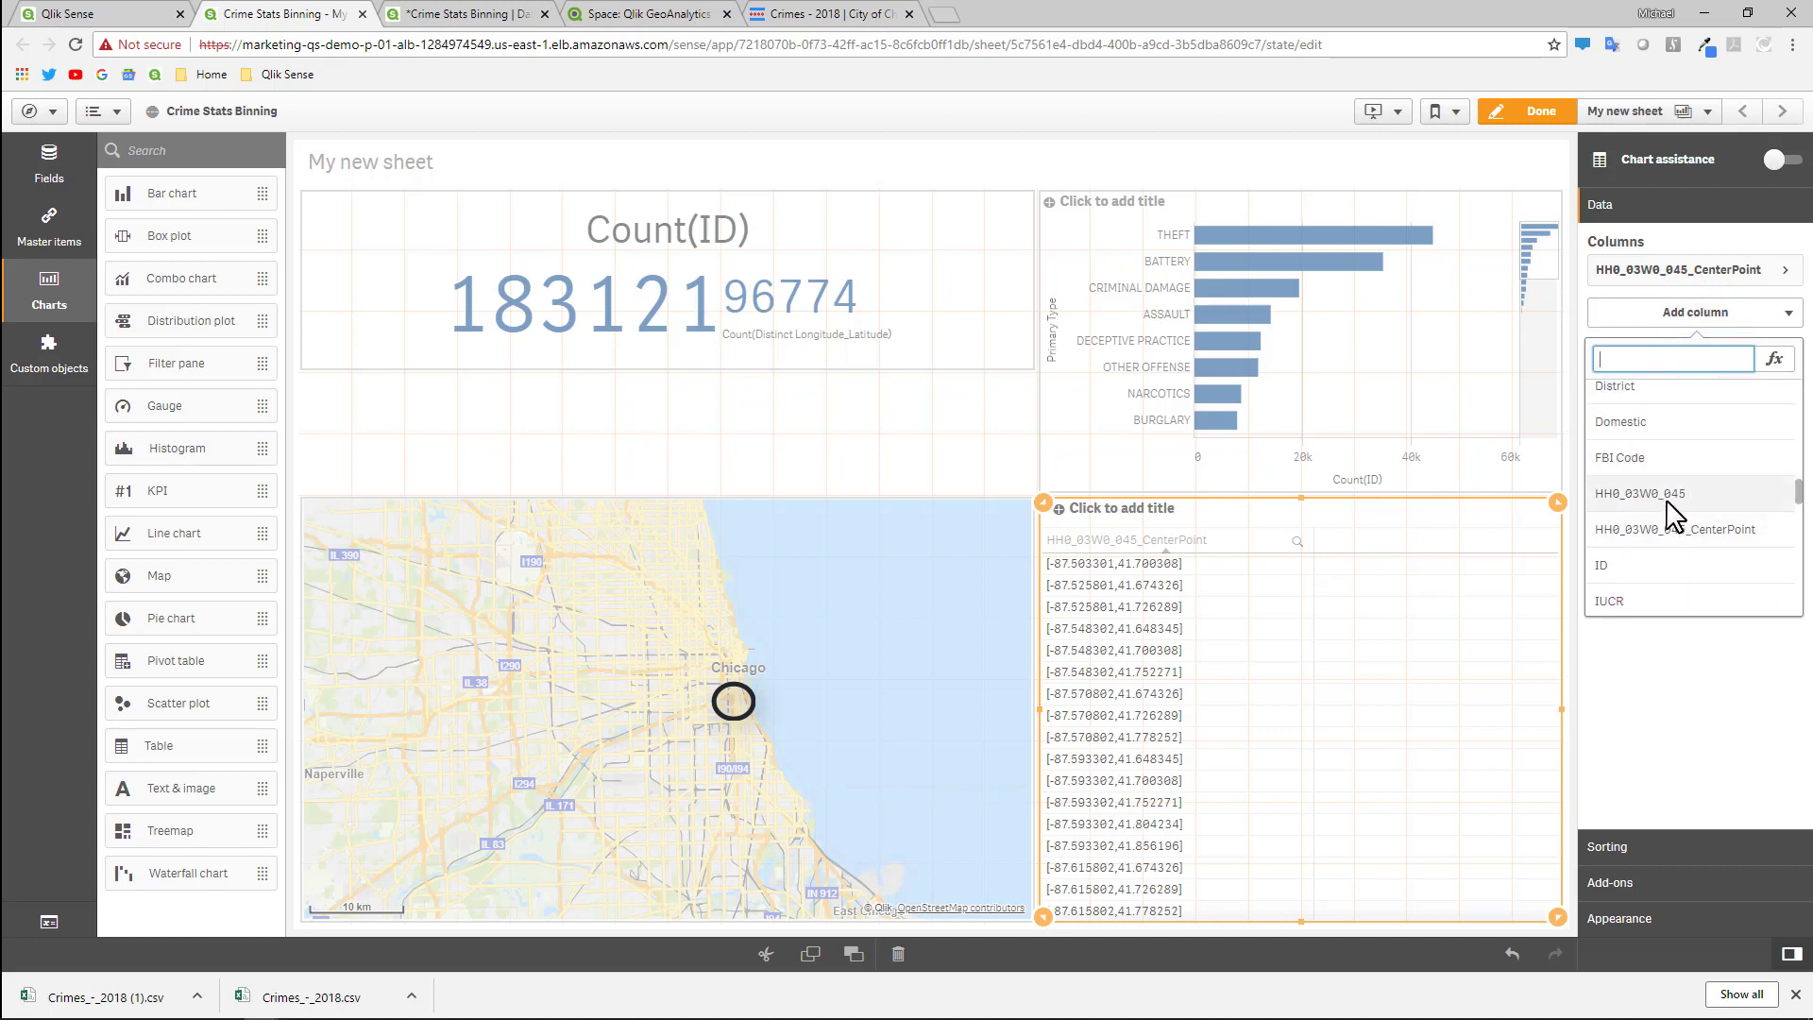
left_click(1674, 495)
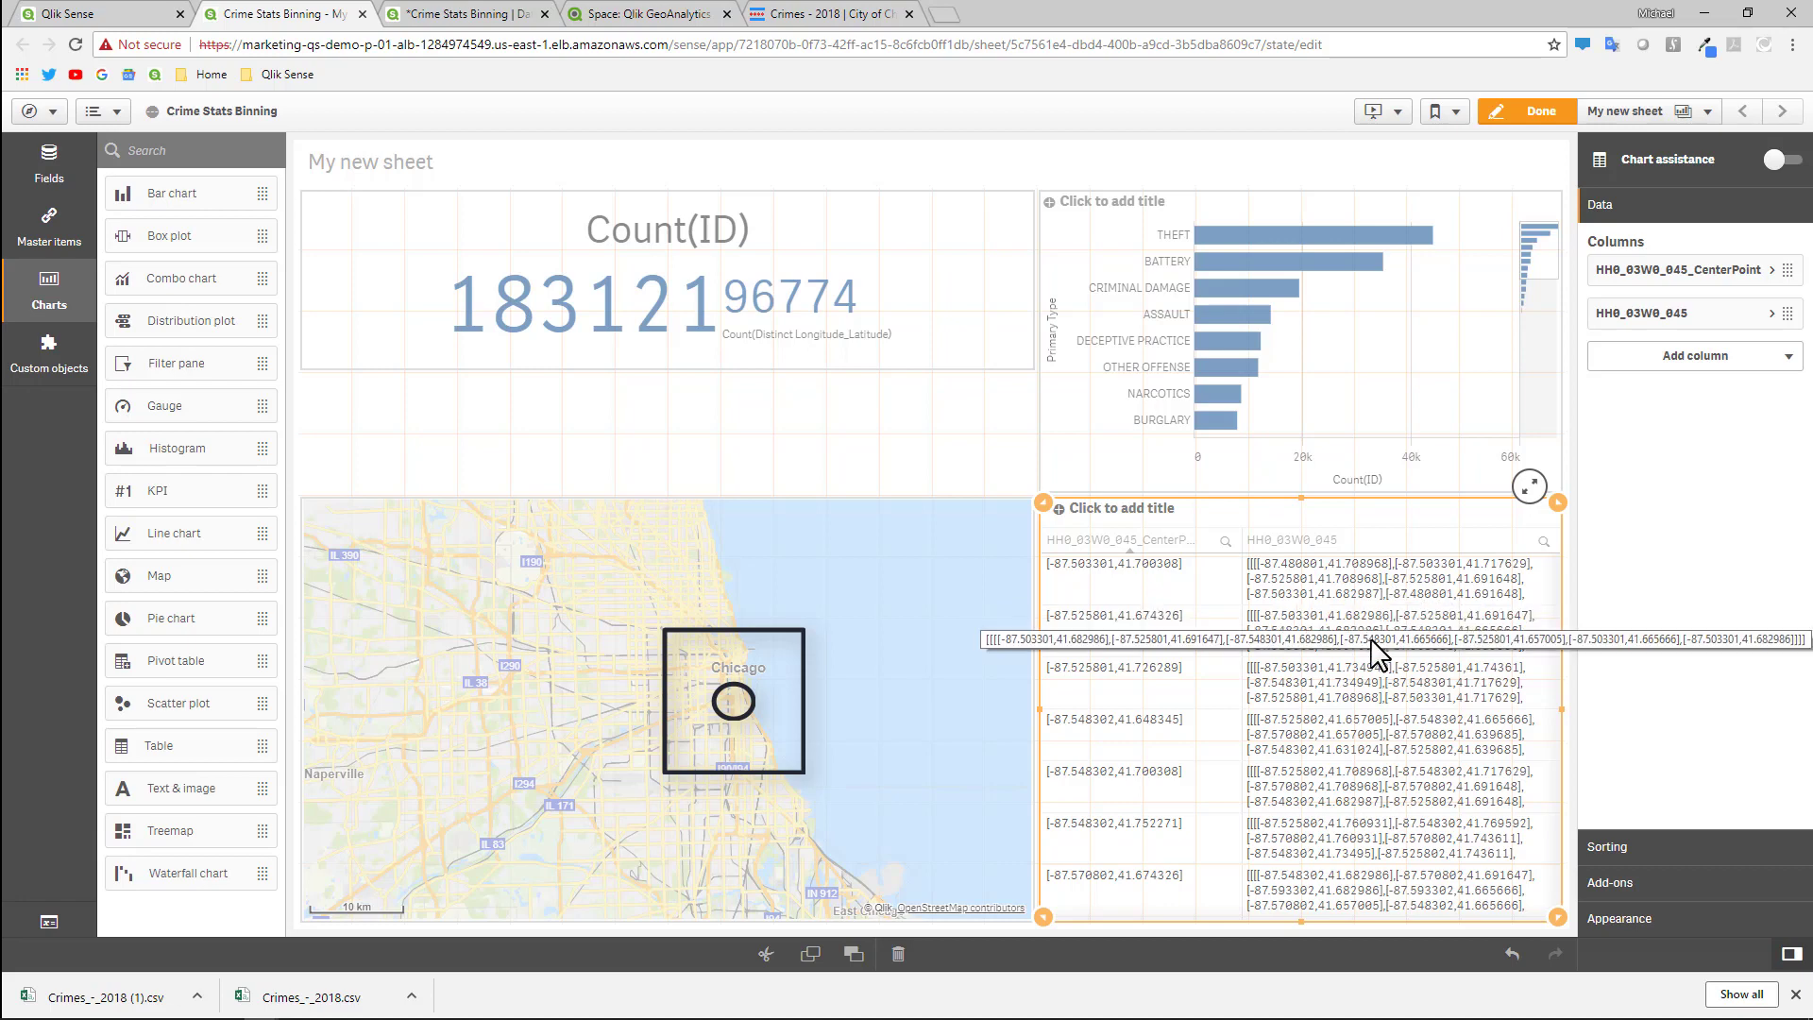
Delete the bin table and place a GeoAnalytics Area layer between the KPI and the map.
right_click(1308, 678)
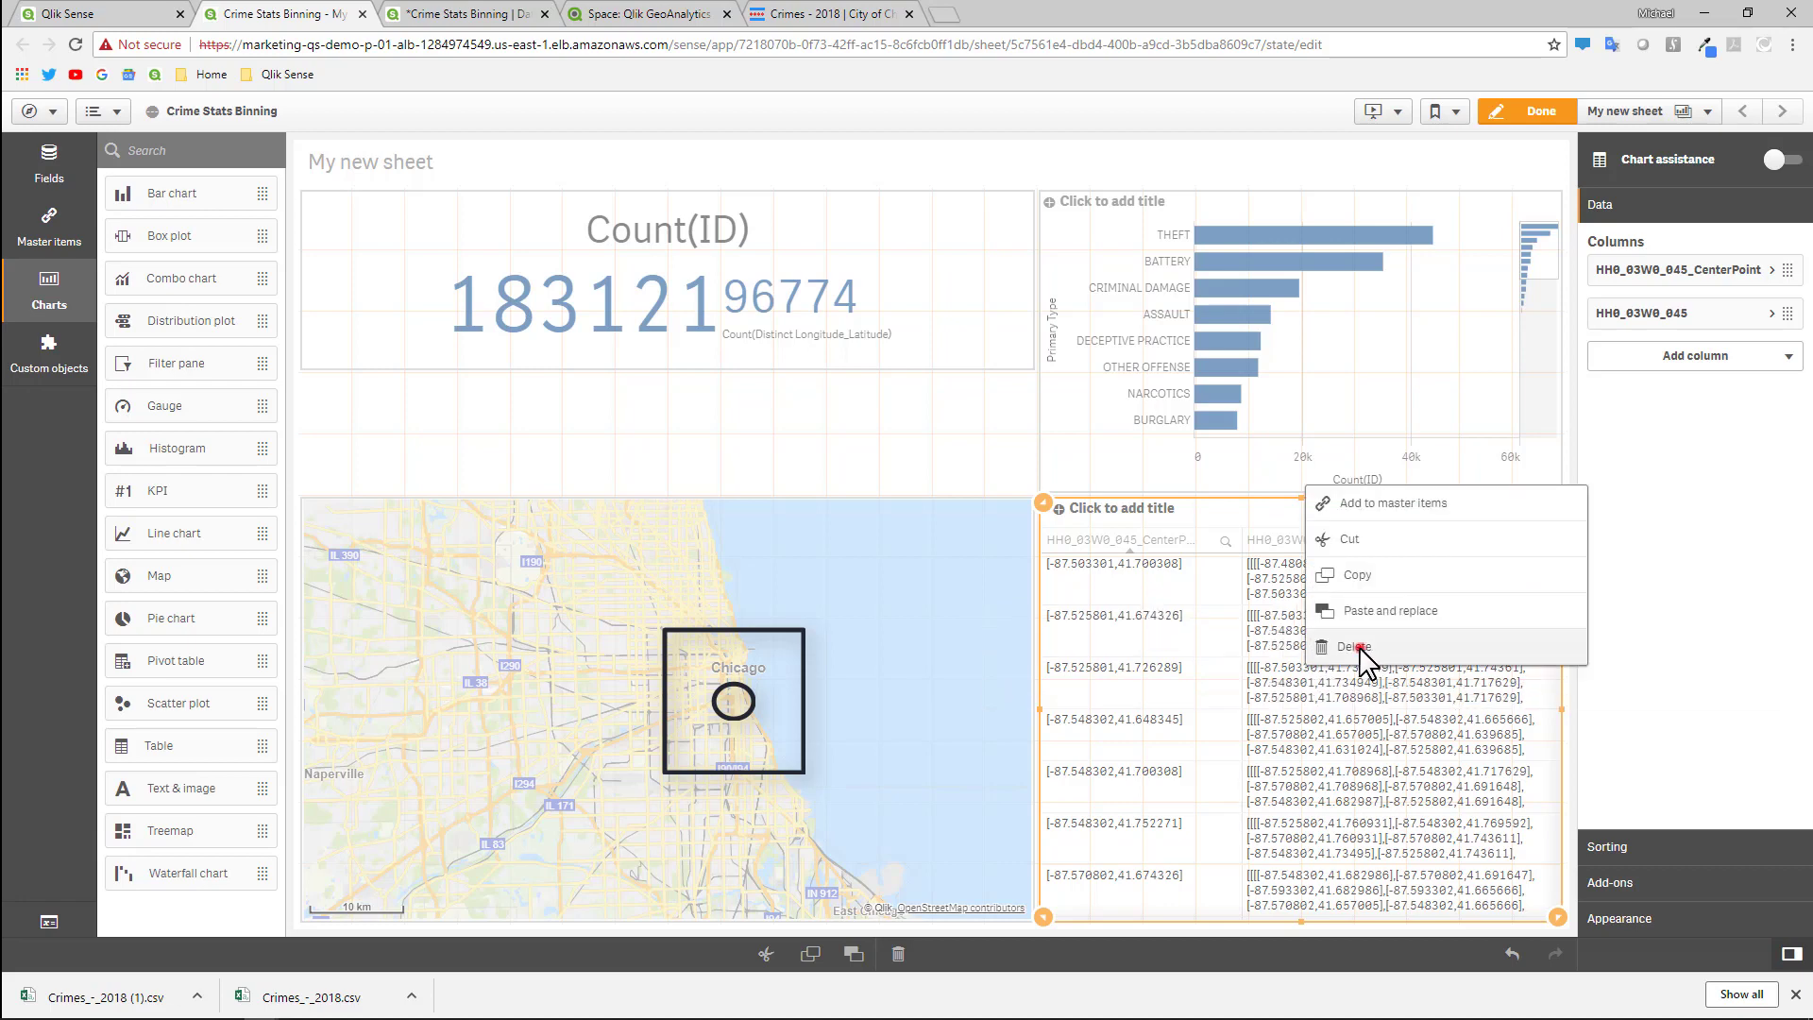
left_click(1357, 646)
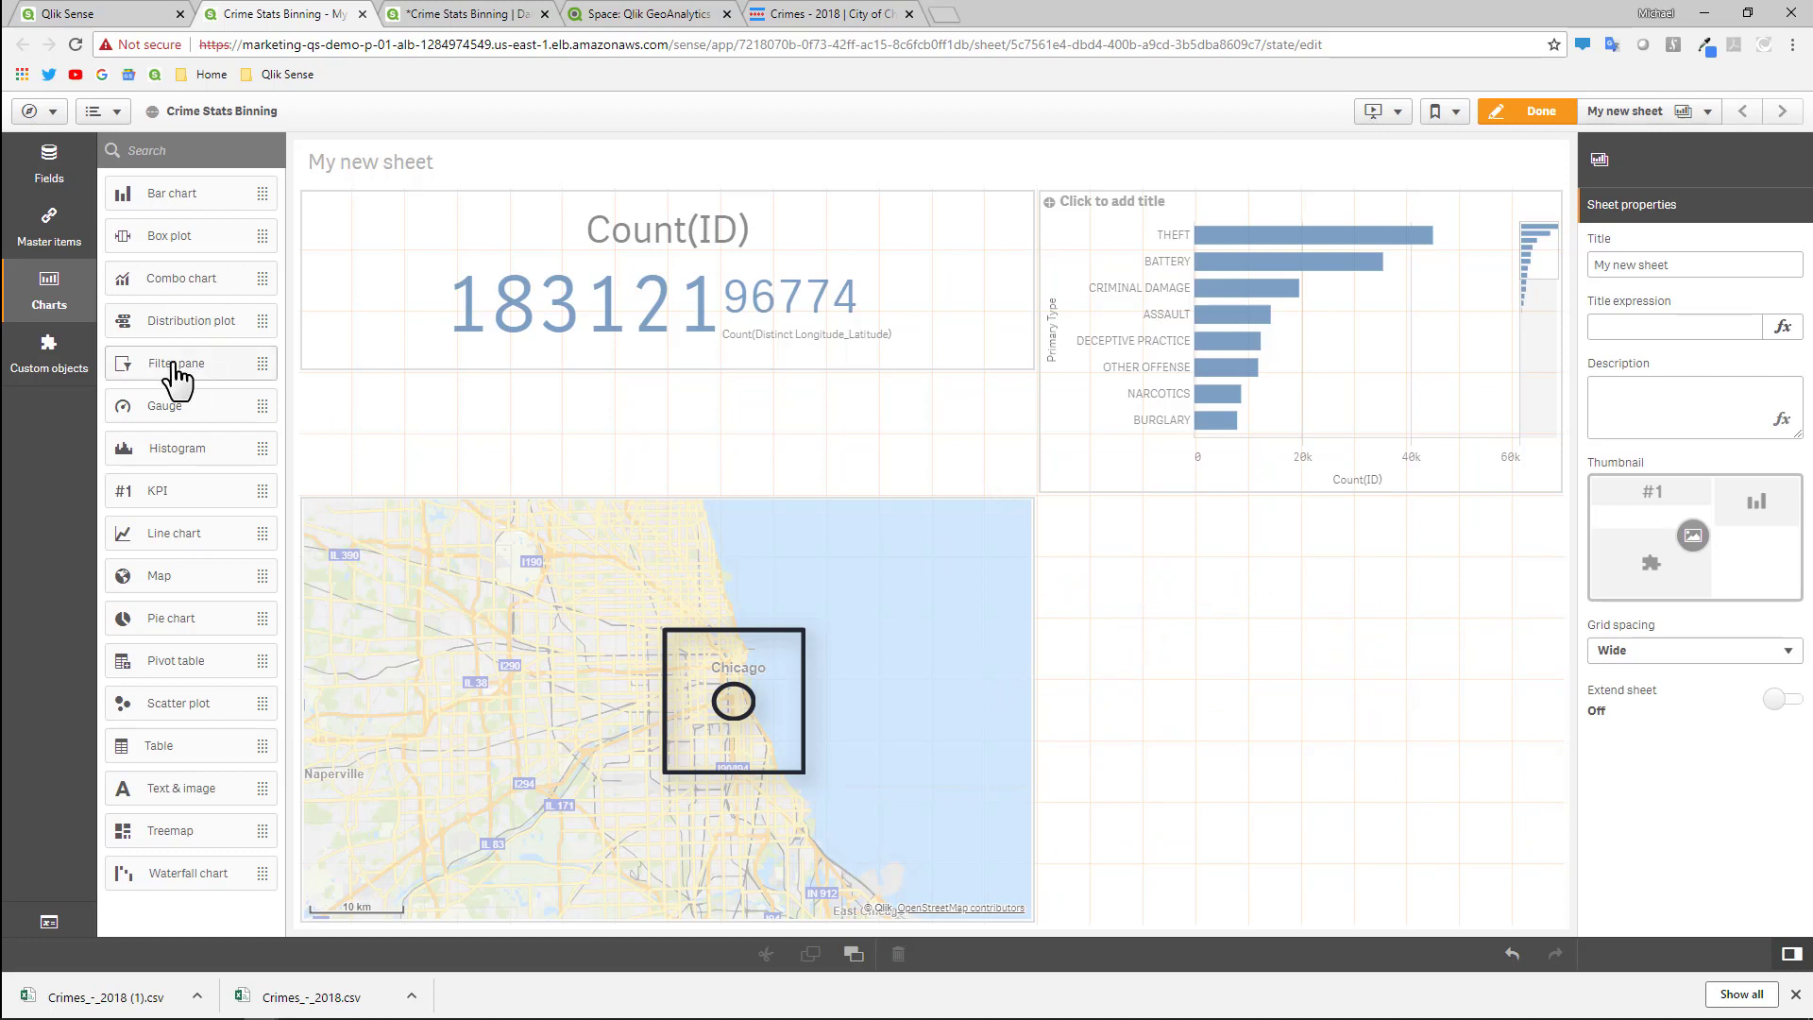
left_click(49, 348)
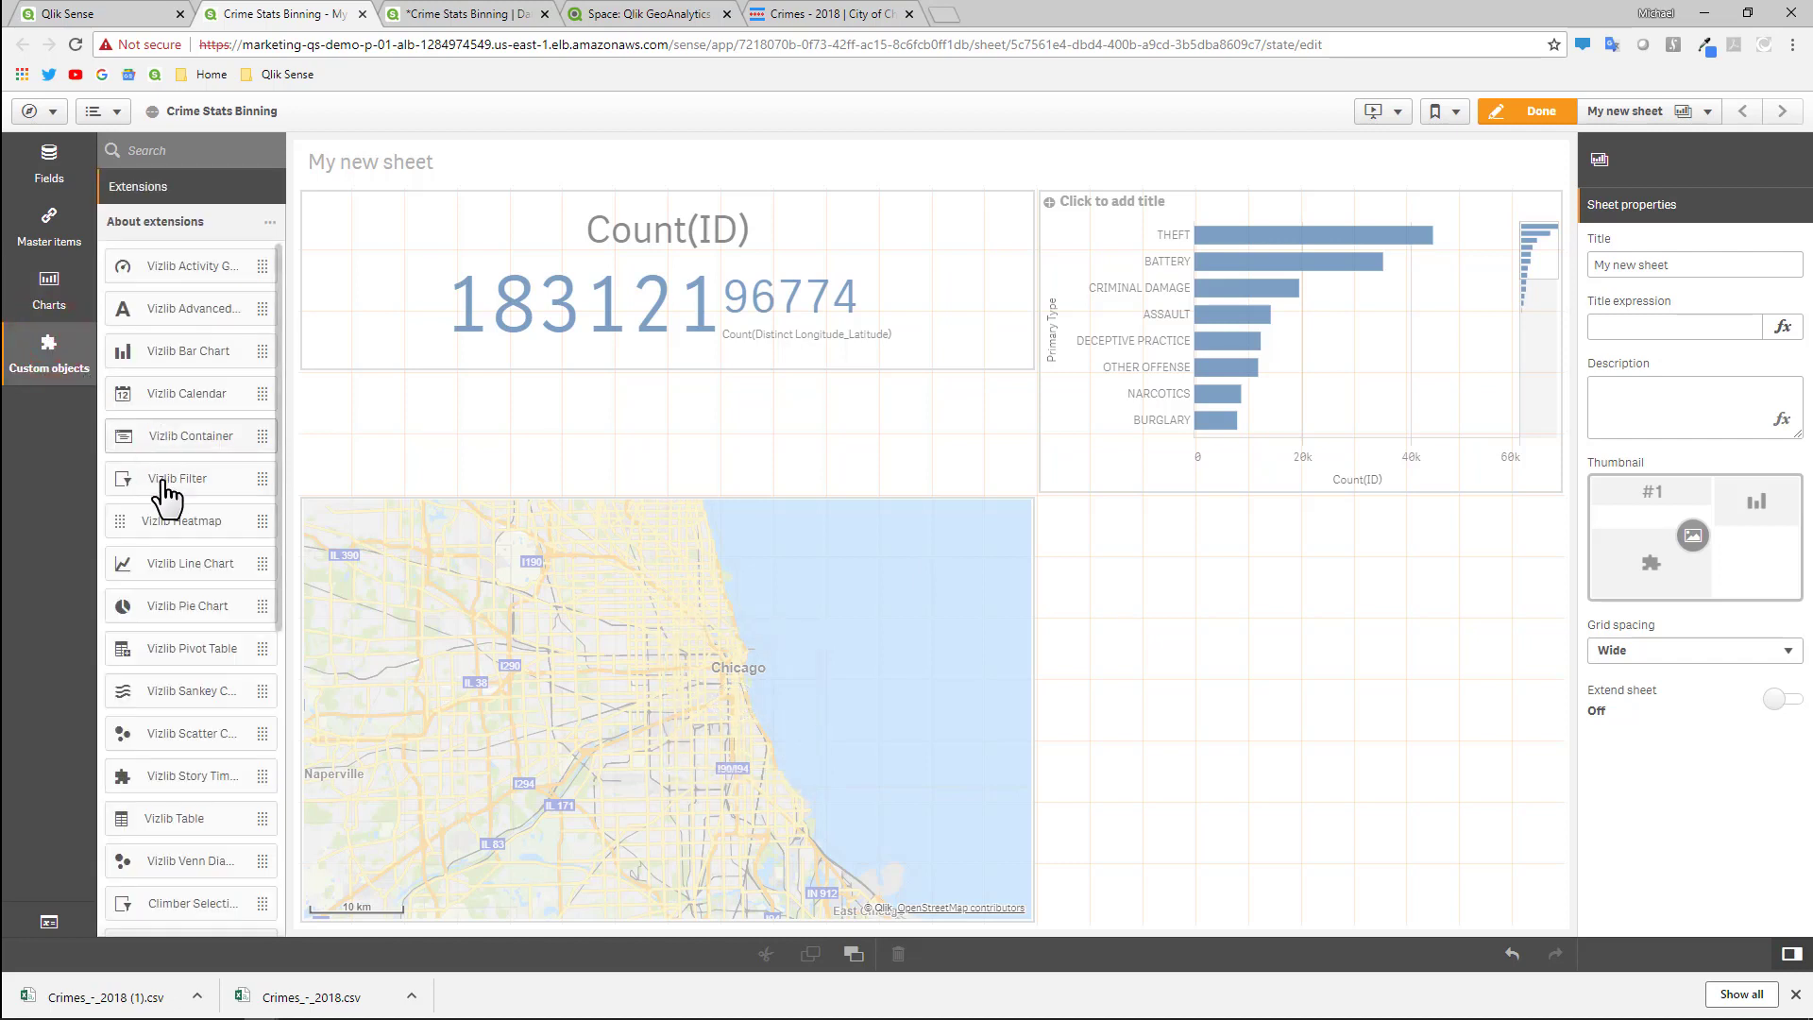
scroll(168, 555, "down", 1)
scroll(165, 661, "down", 2)
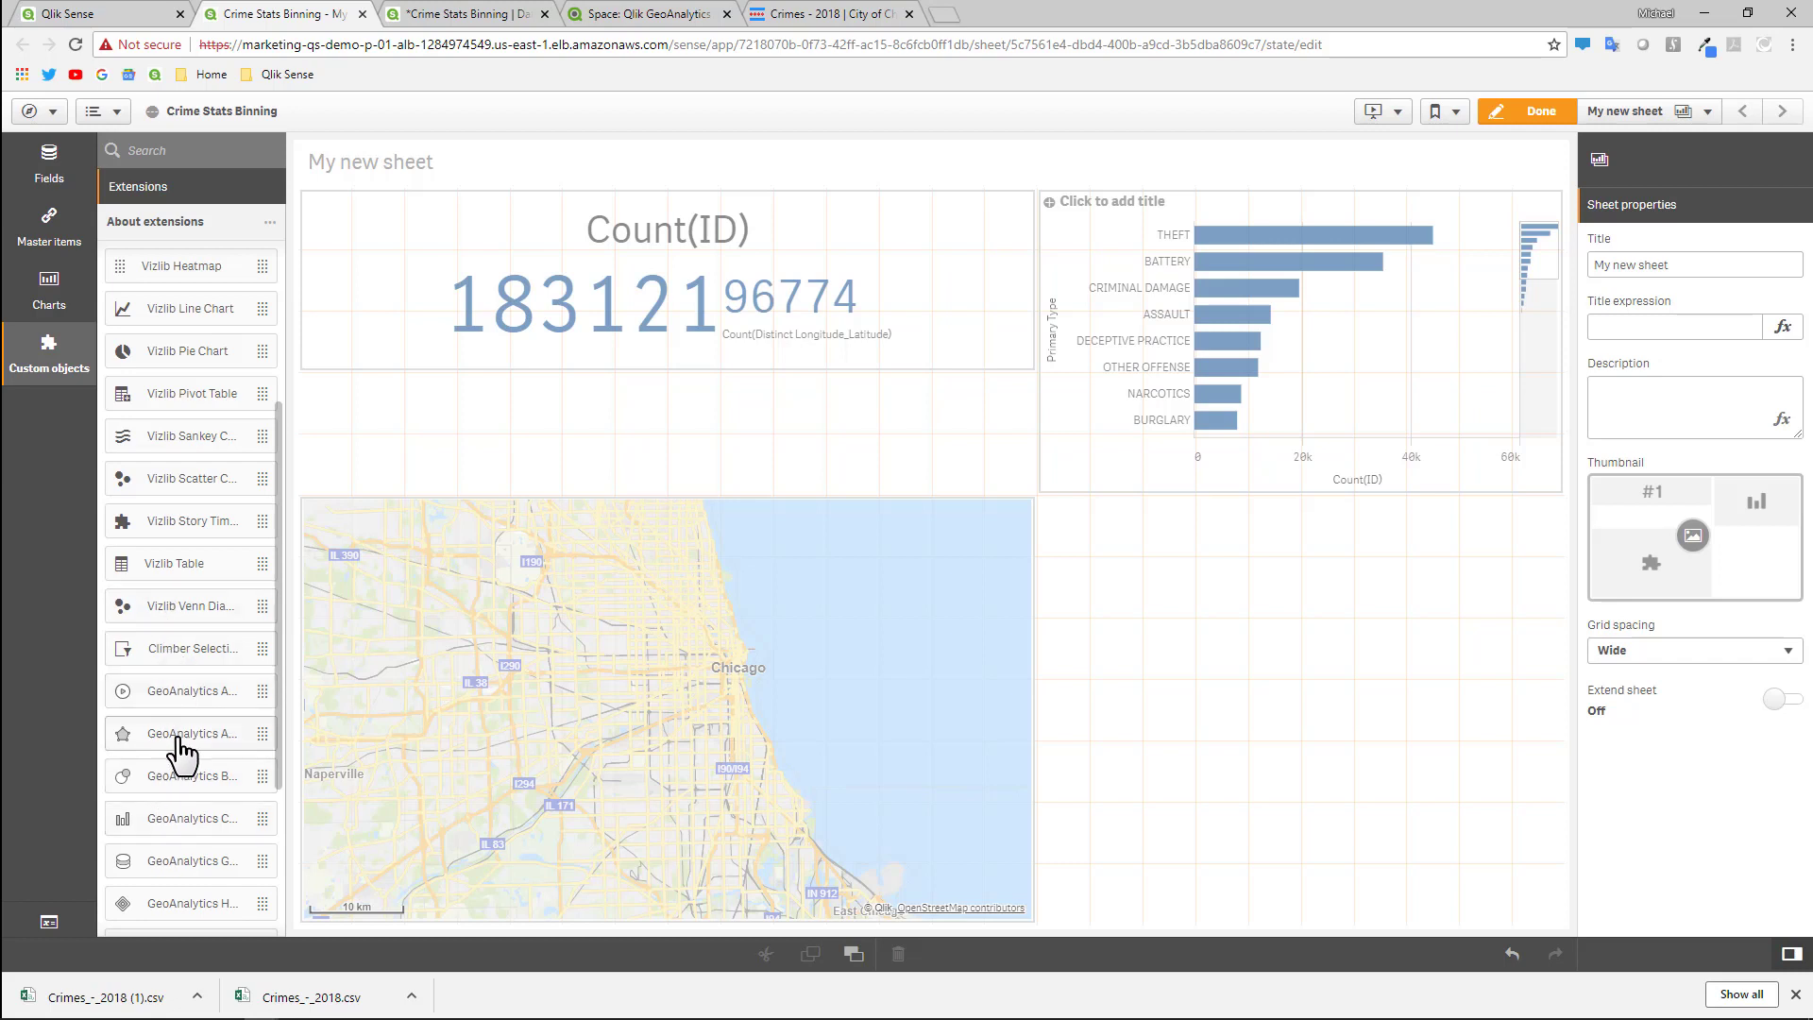
left_click_drag(175, 733, 705, 438)
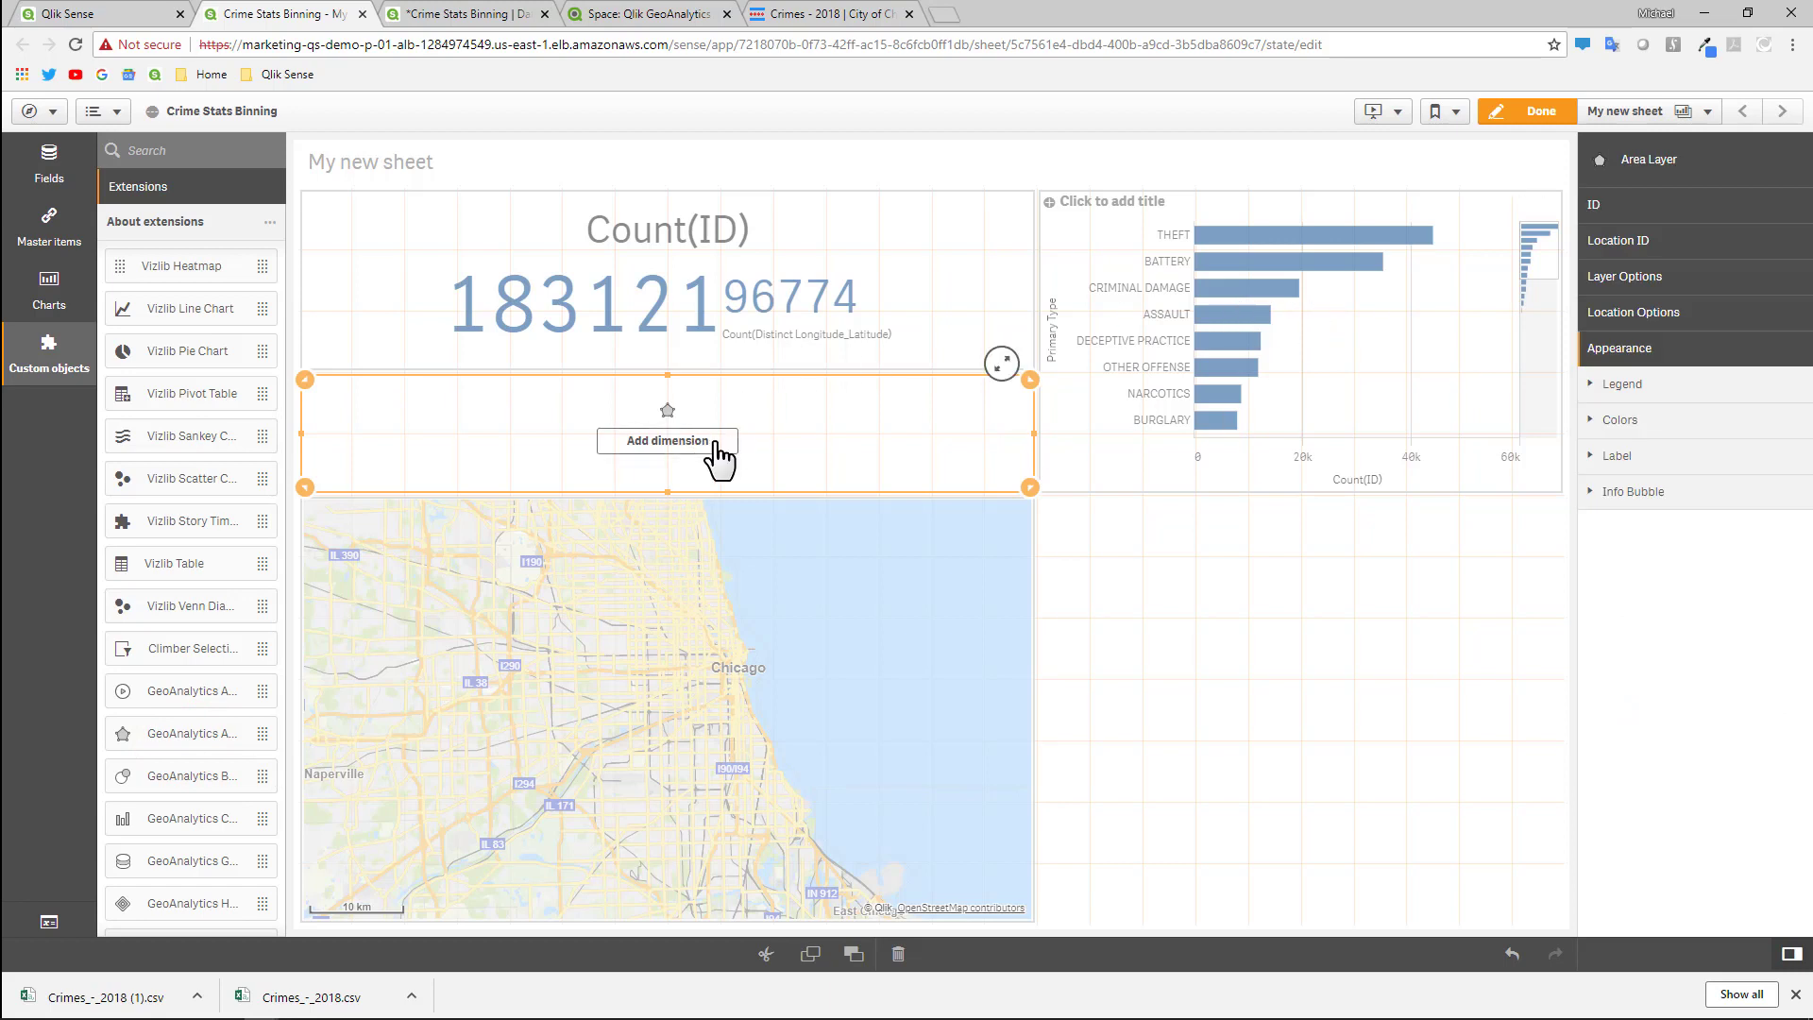
Set the area layer's ID dimension to HH0_03W0_045_CenterPoint.
left_click(1605, 213)
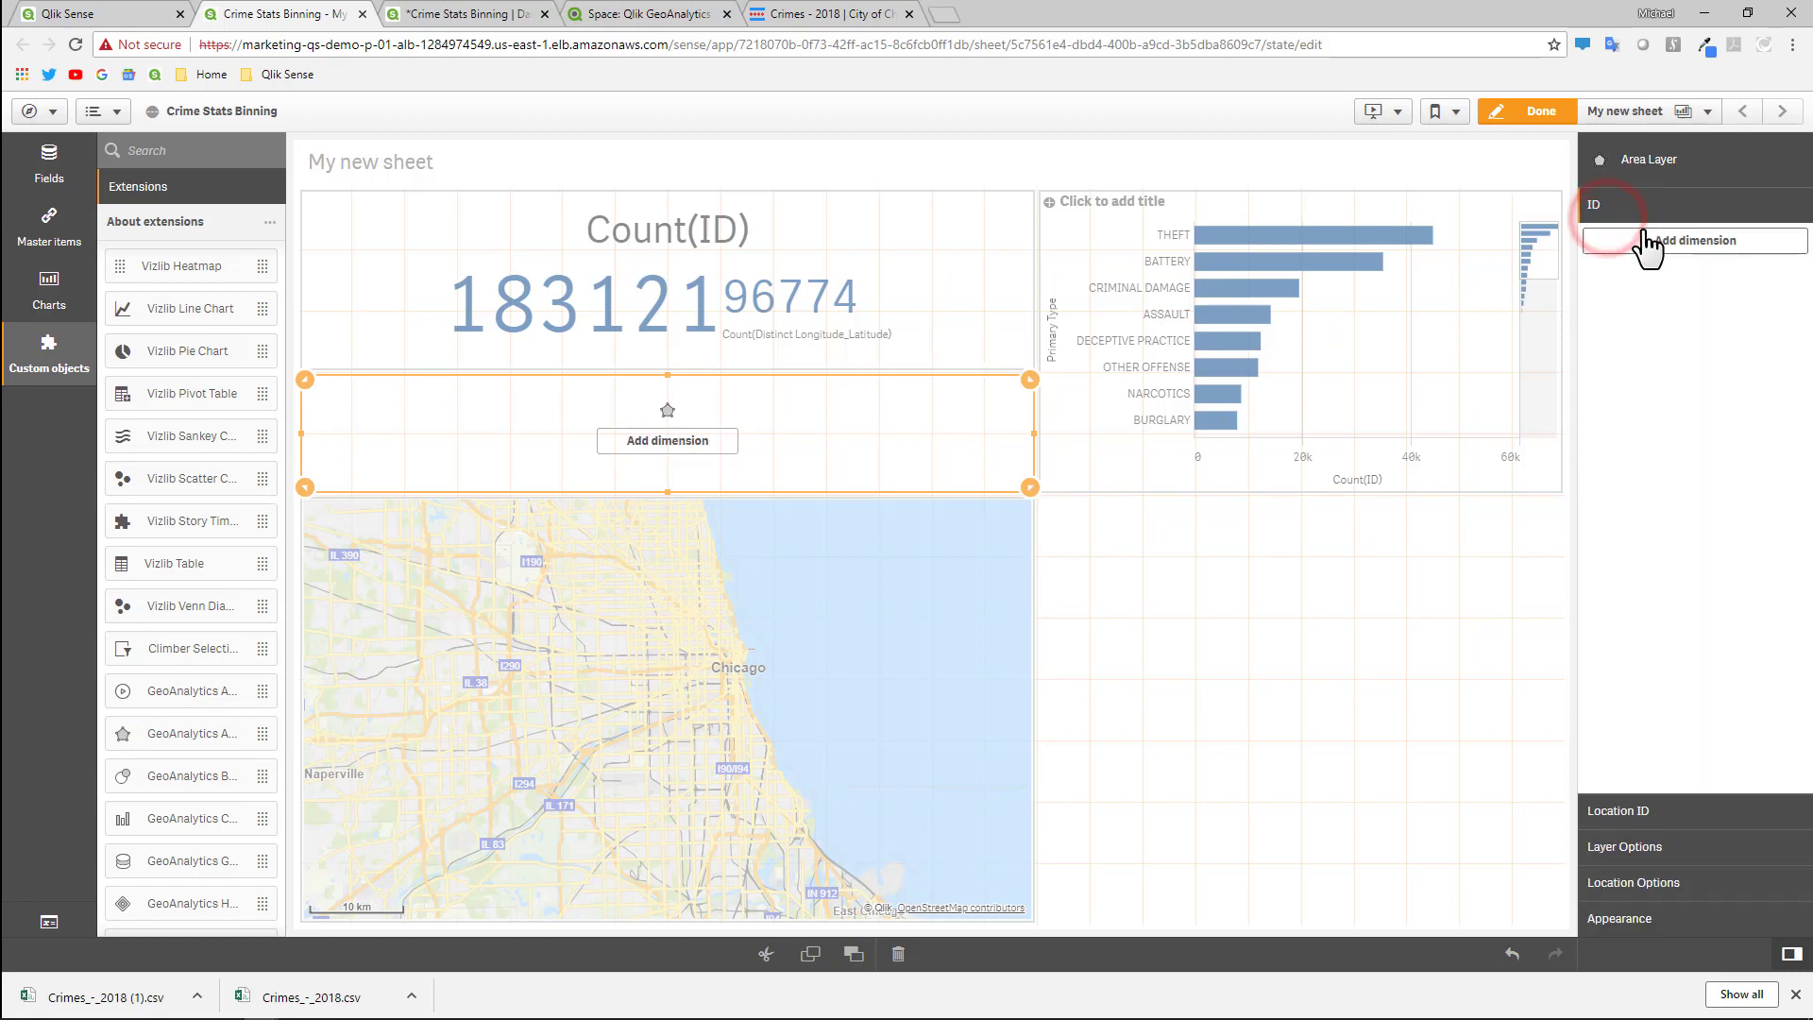
left_click(1645, 242)
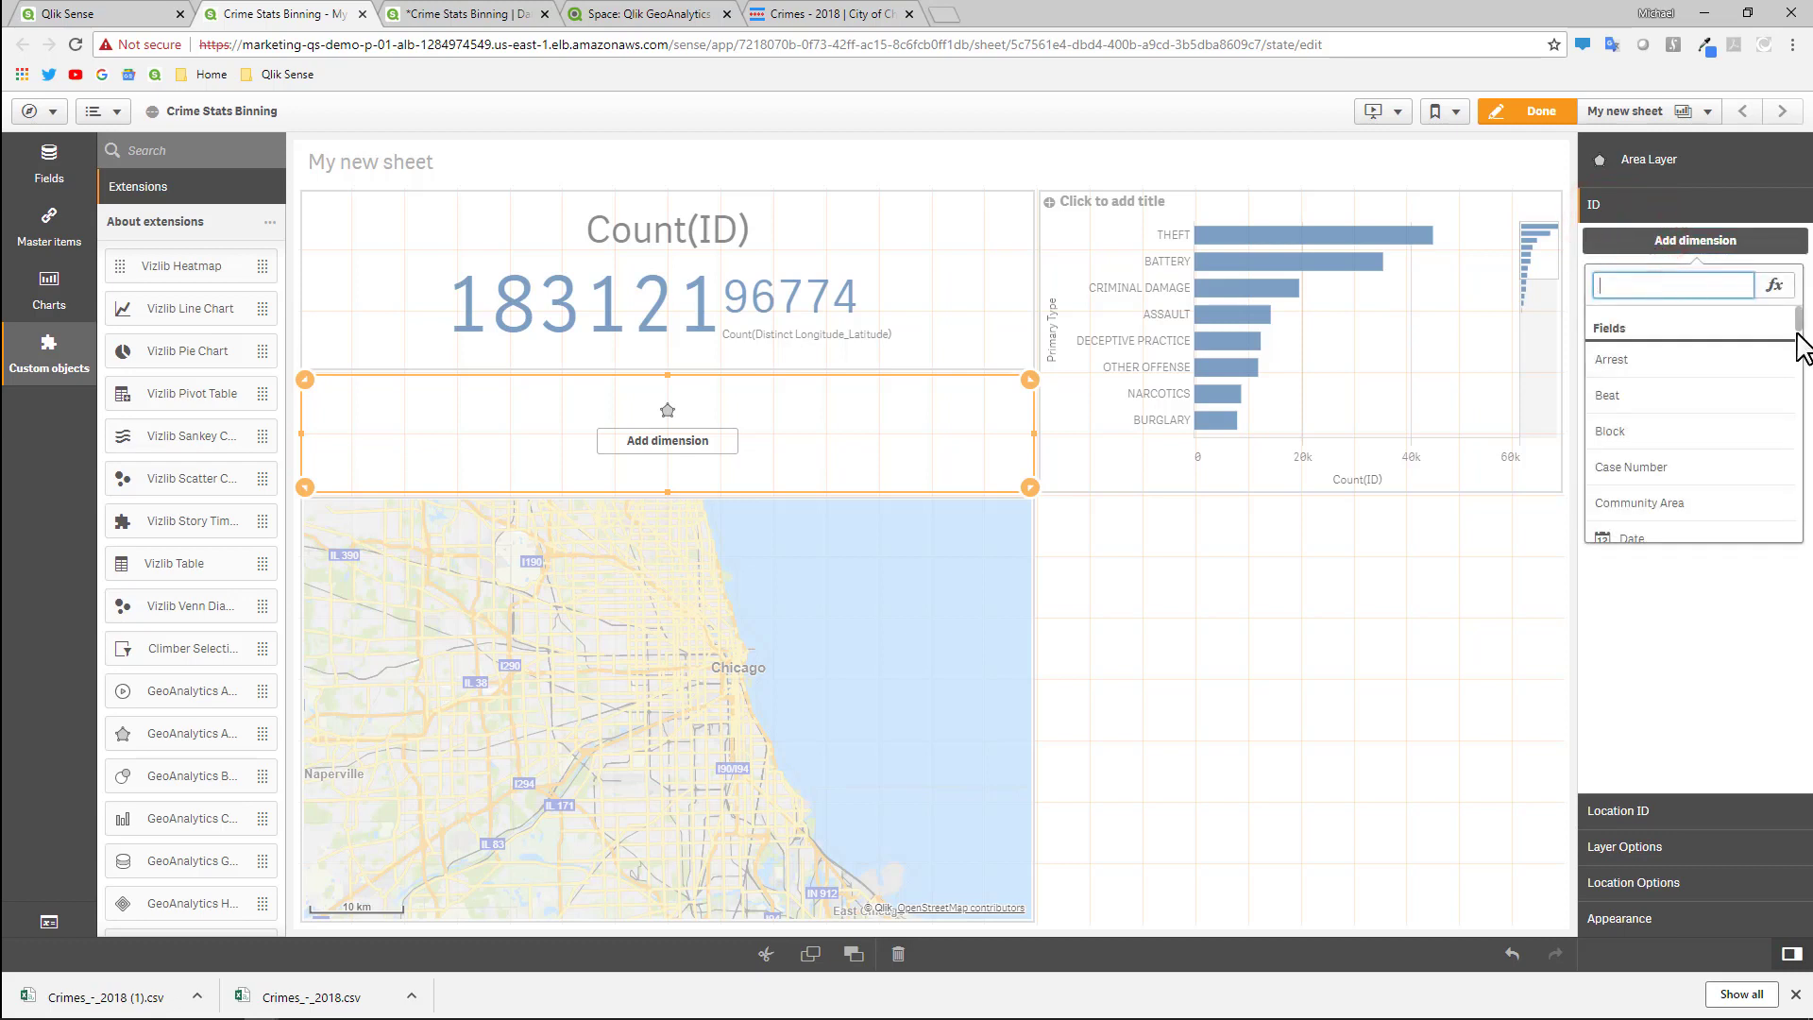
left_click_drag(1797, 324, 1798, 441)
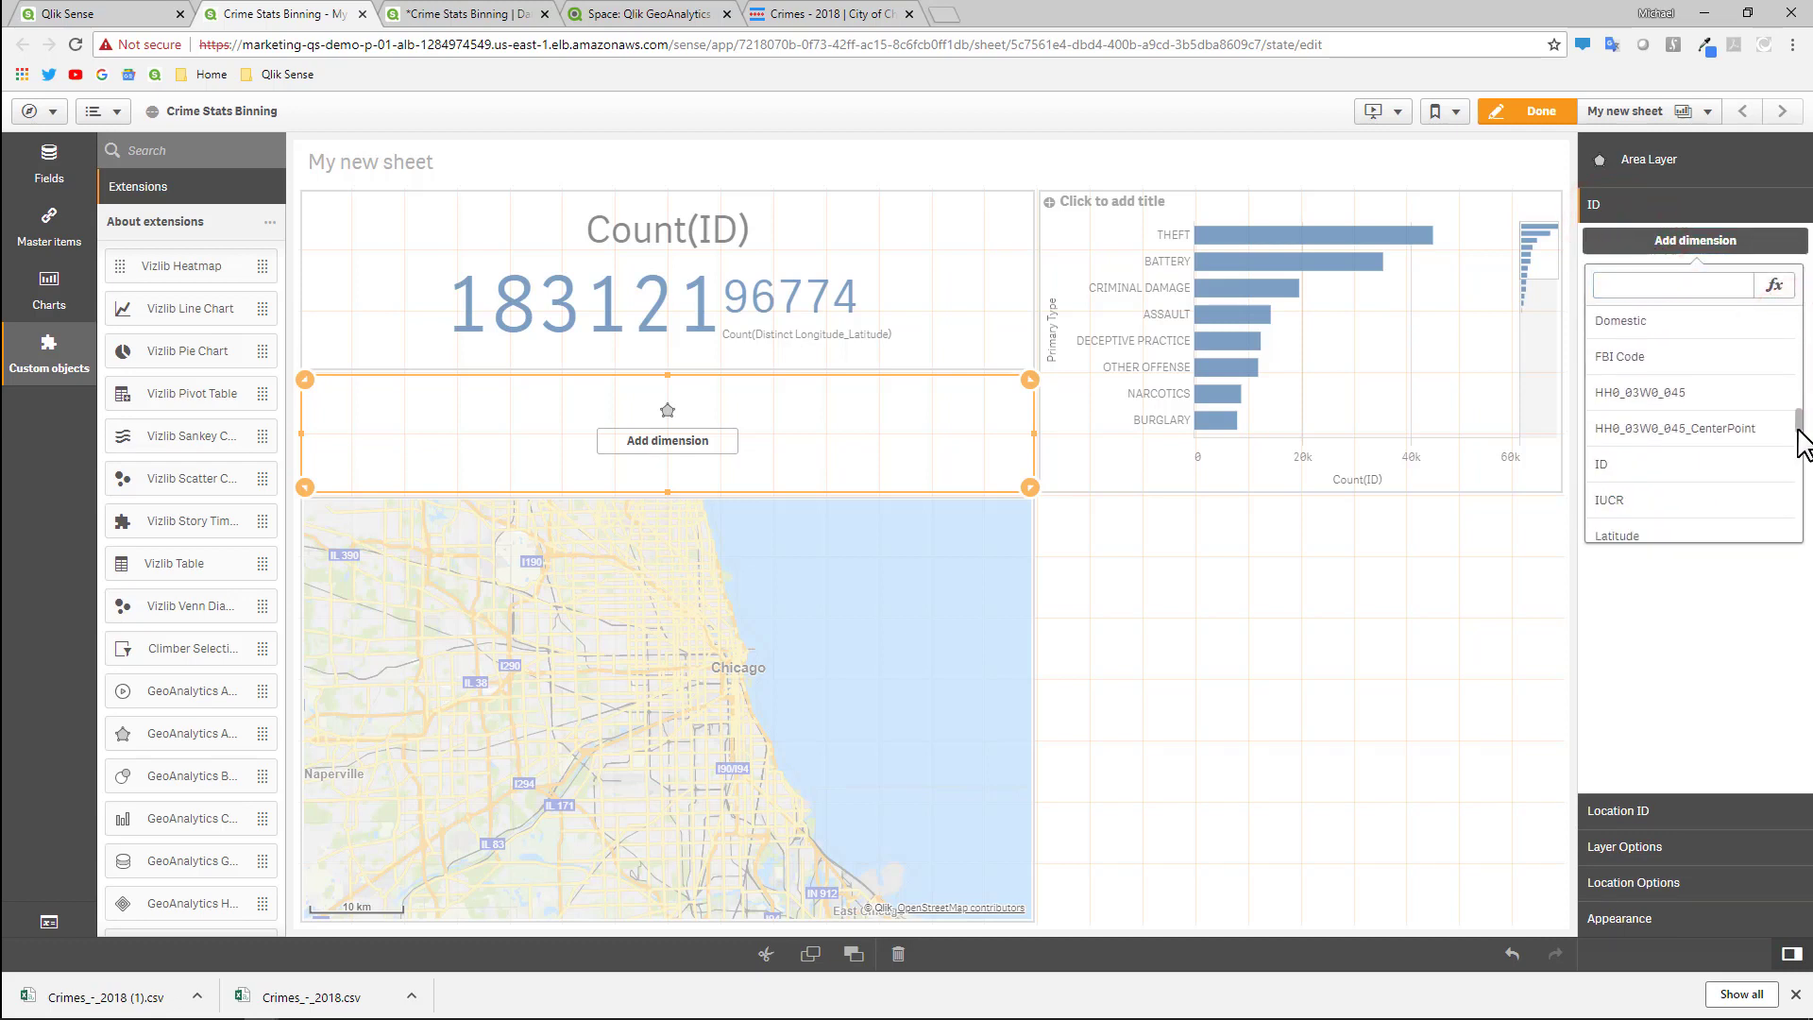
left_click(1721, 415)
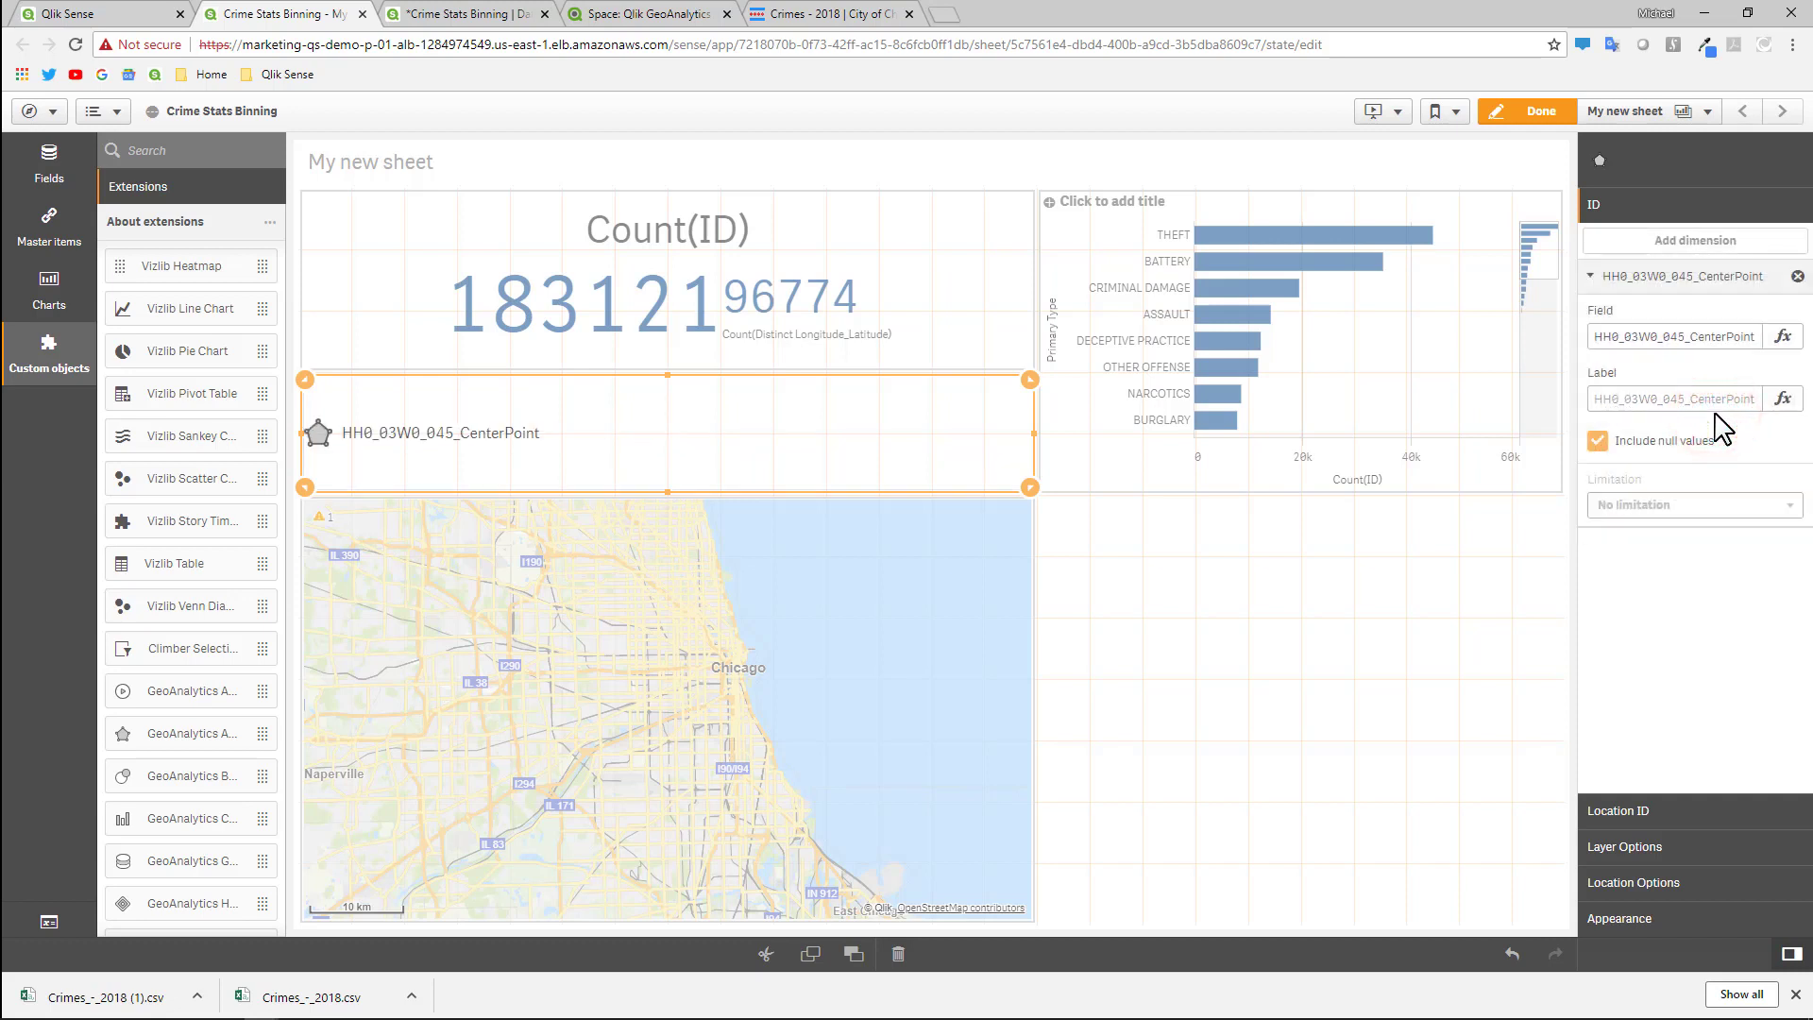
Set the location to HH0_03W0_045, removing the Sum aggregation from the expression.
left_click(1643, 812)
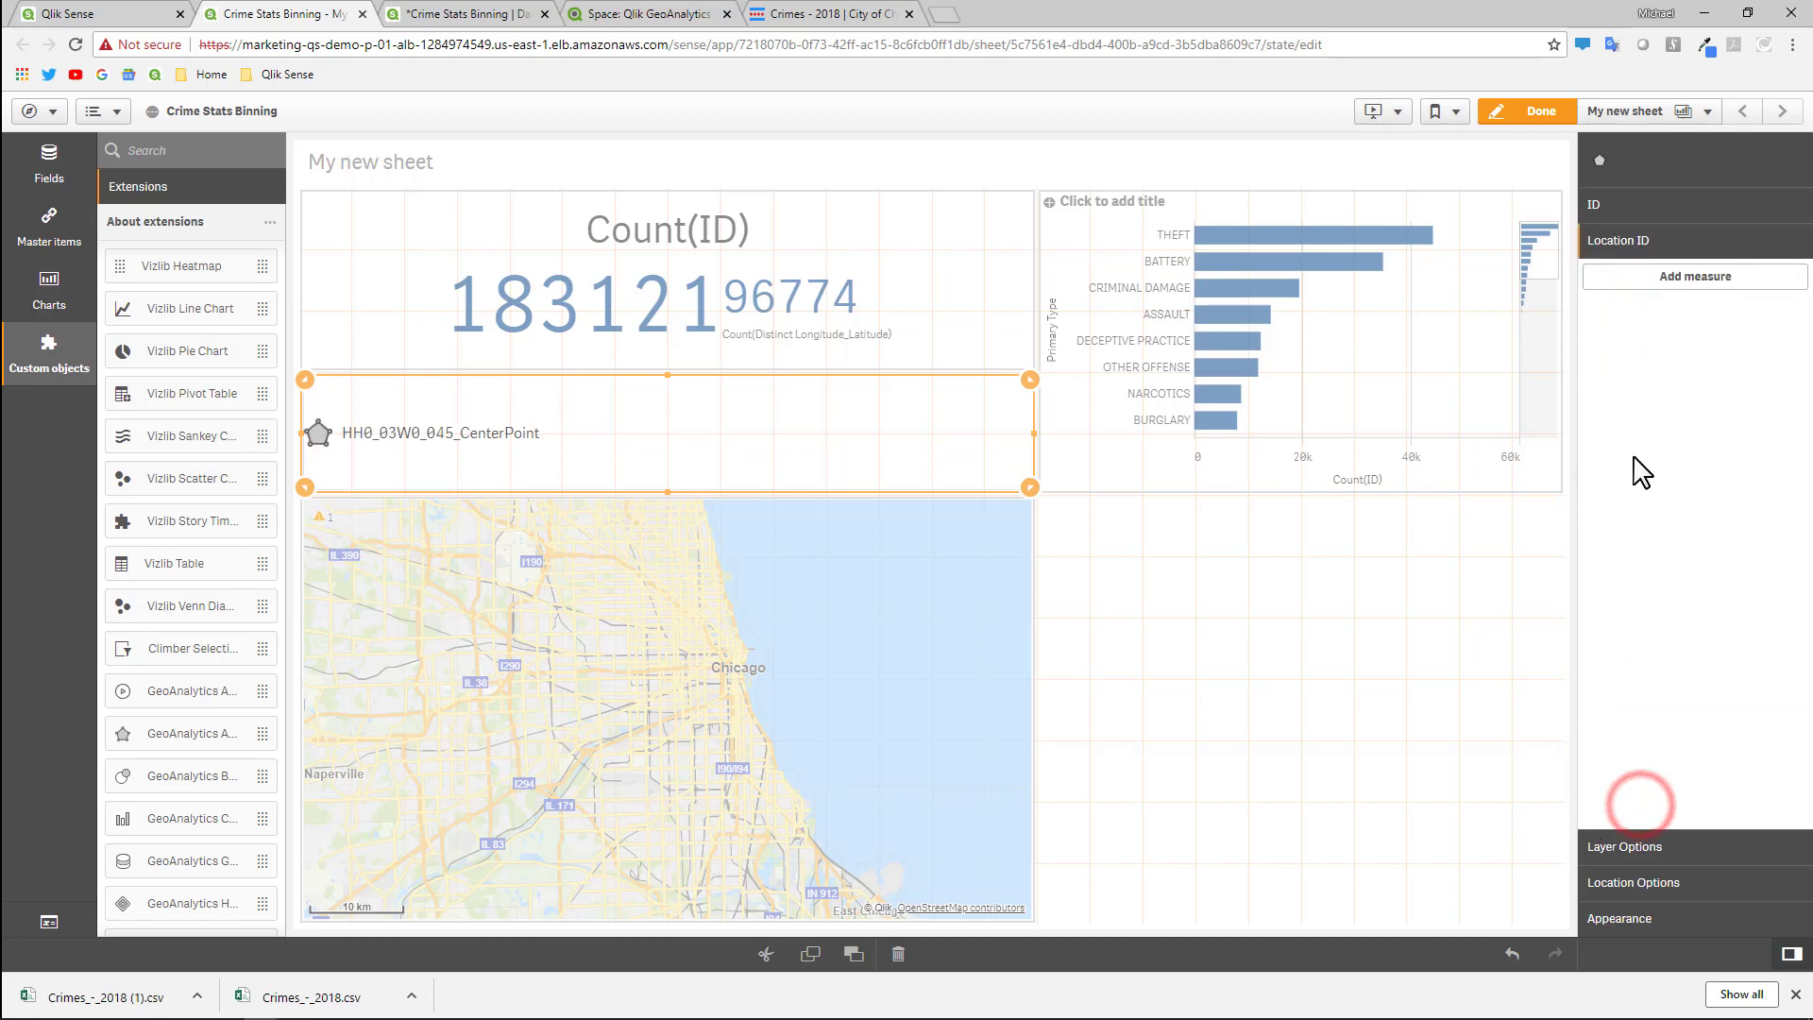
left_click(1692, 287)
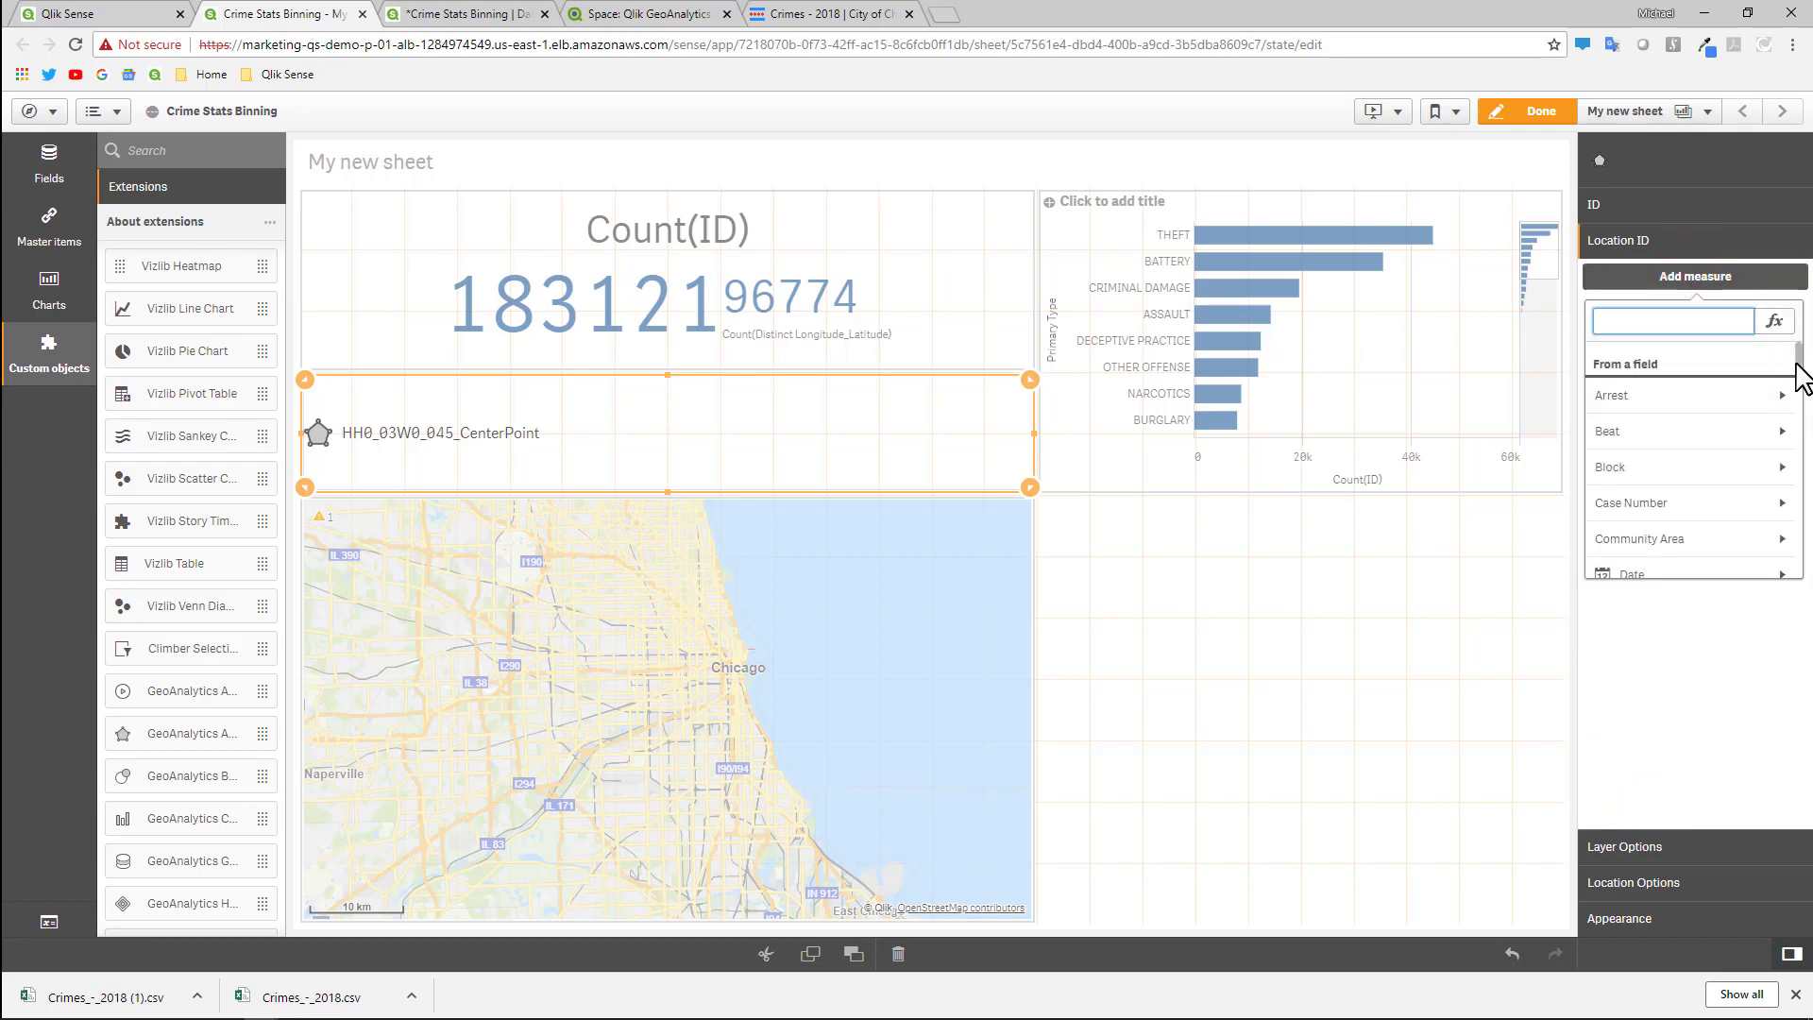
left_click_drag(1800, 362, 1805, 472)
left_click(1759, 403)
left_click(1761, 408)
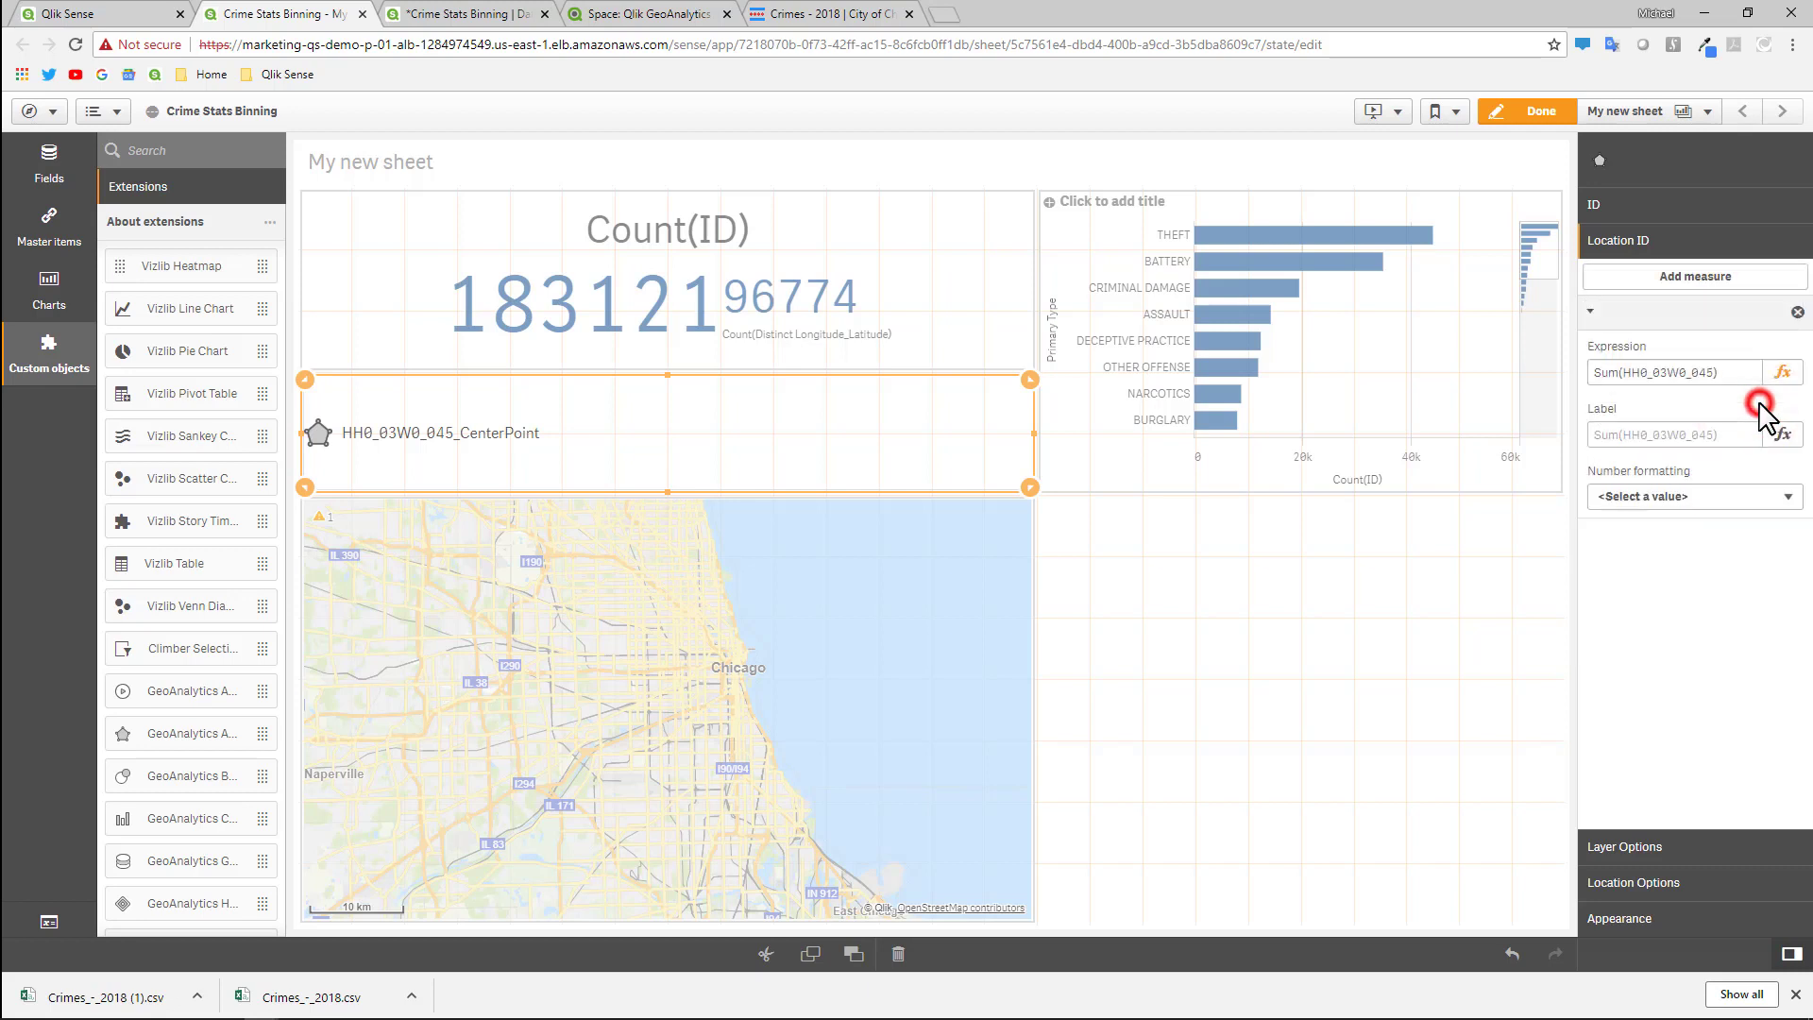
double_click(1606, 372)
key("BackSpace")
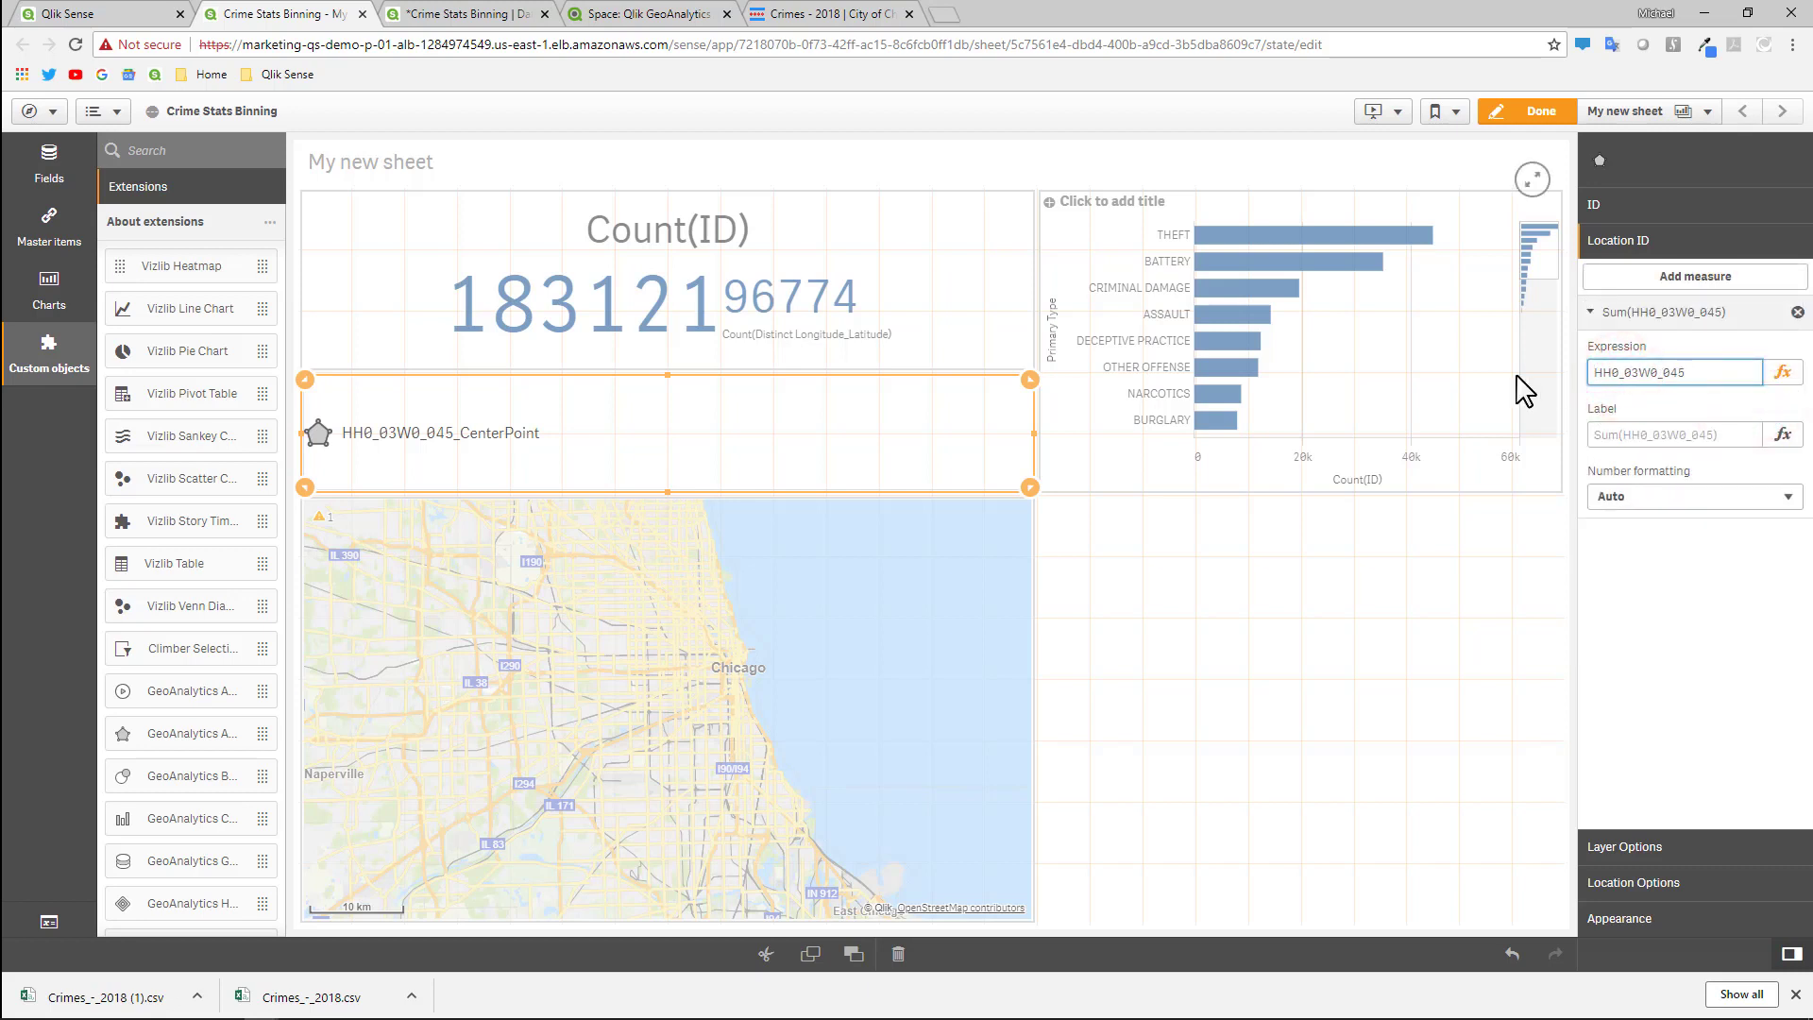
key("Return")
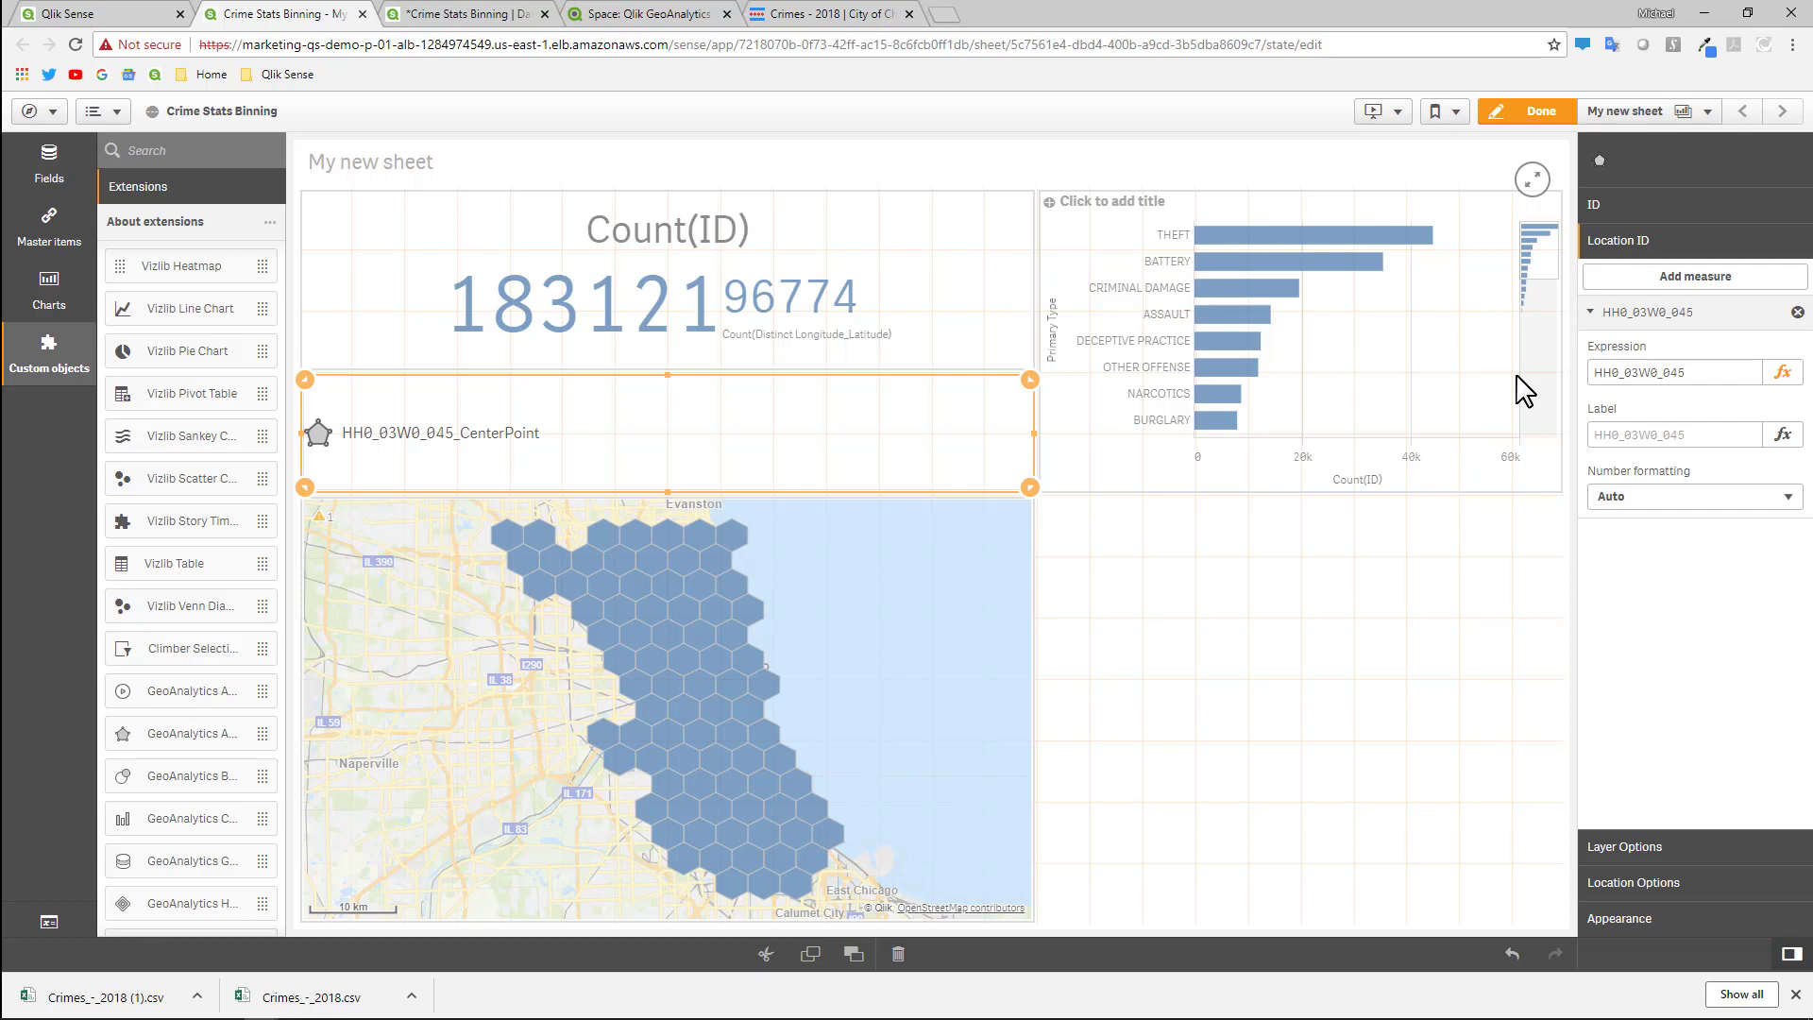
Switch the layer's colours to custom, coloured by measure.
left_click(1654, 926)
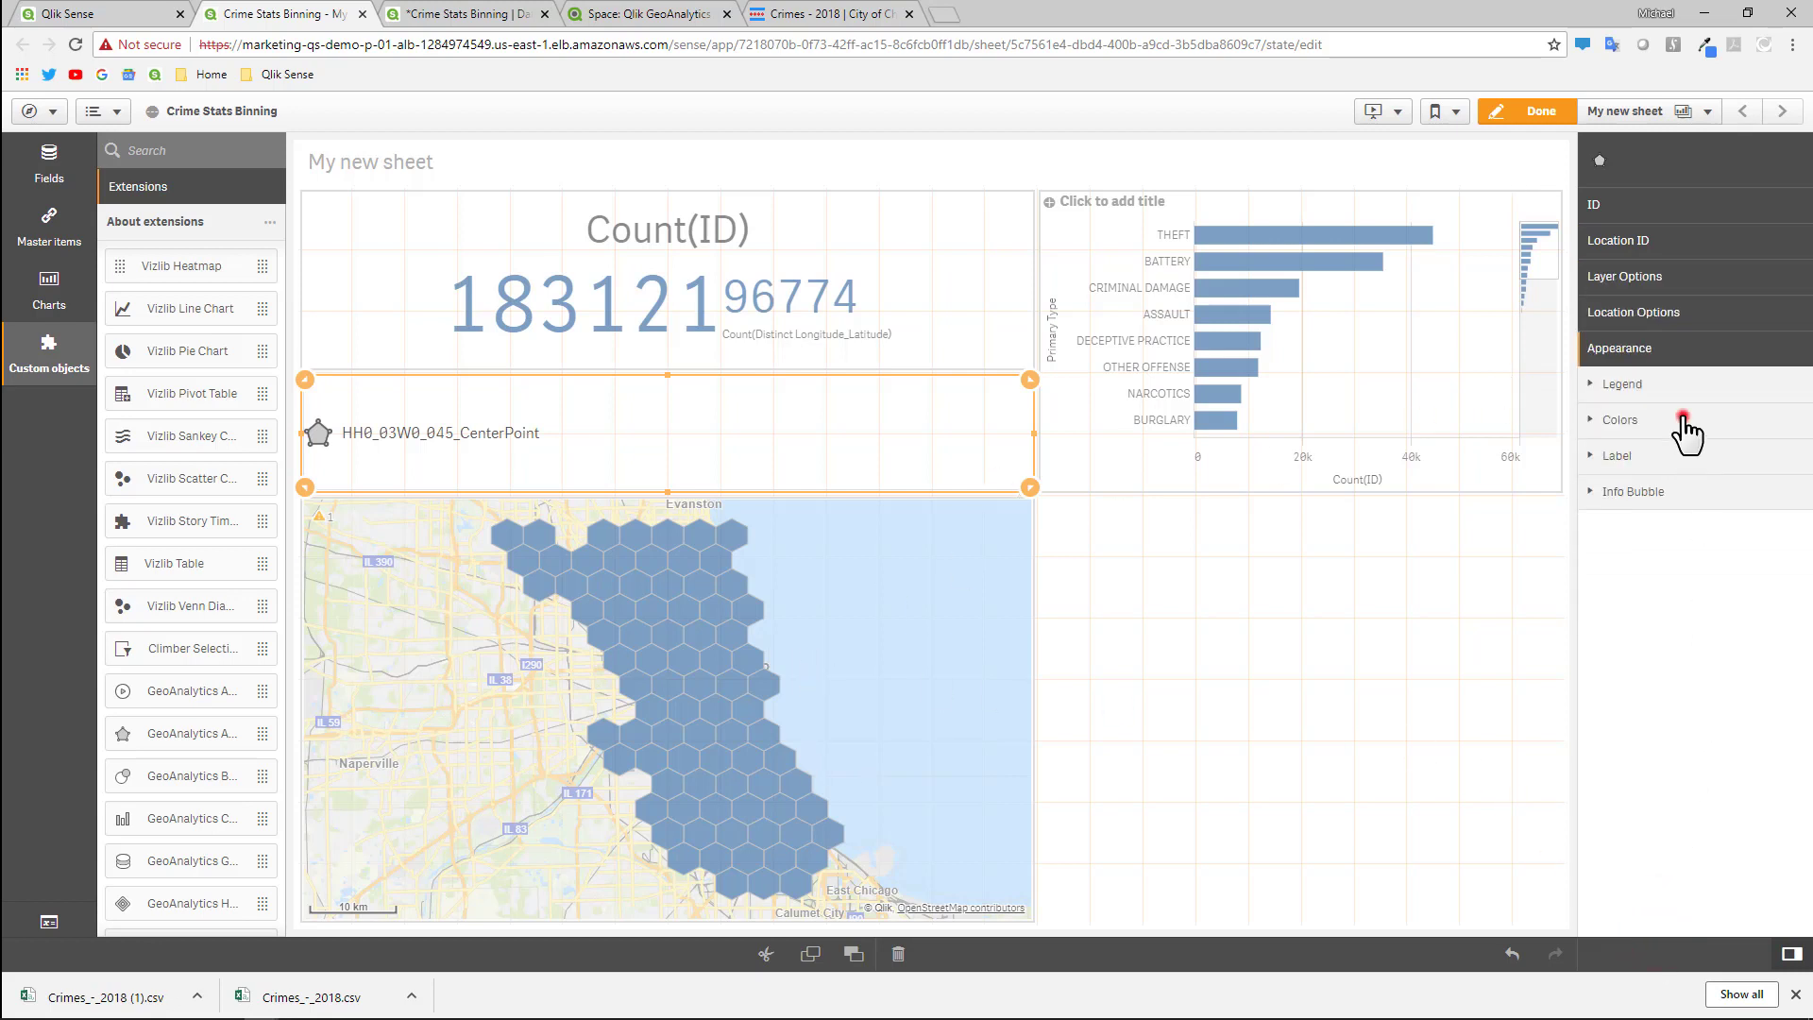
left_click(1684, 420)
left_click(1782, 465)
left_click(1753, 513)
left_click(1688, 570)
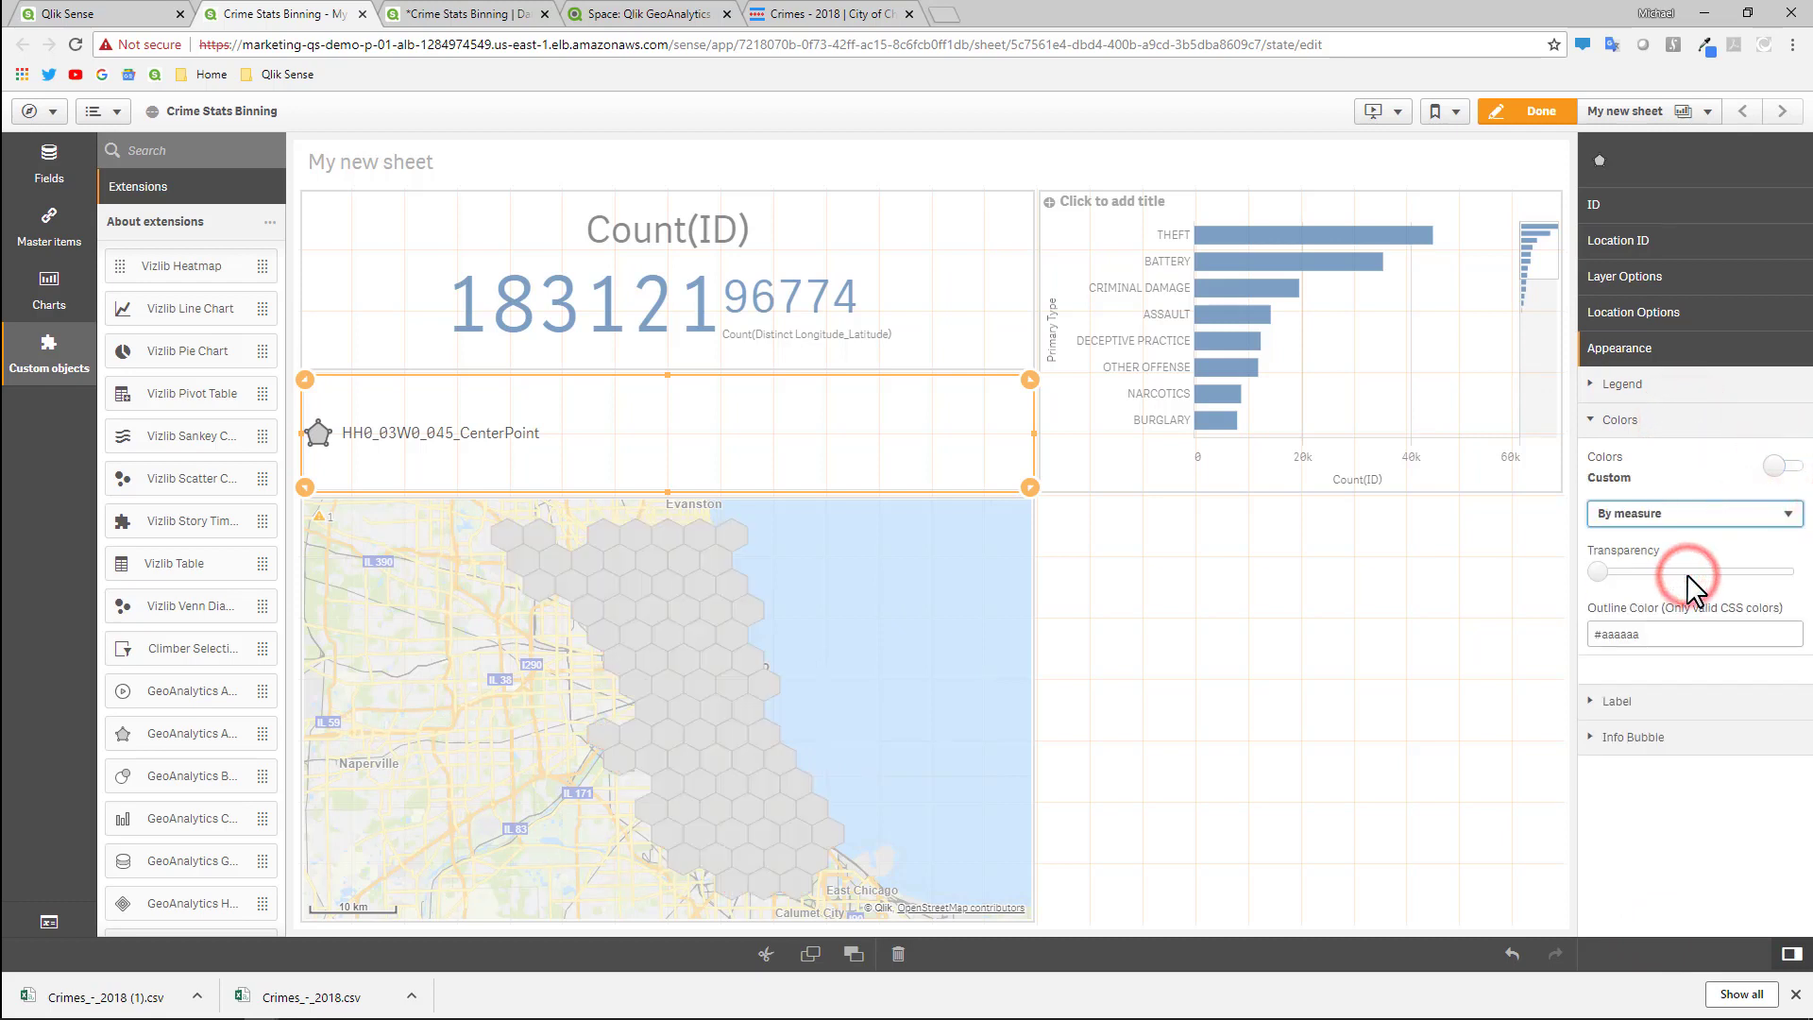
left_click(1773, 576)
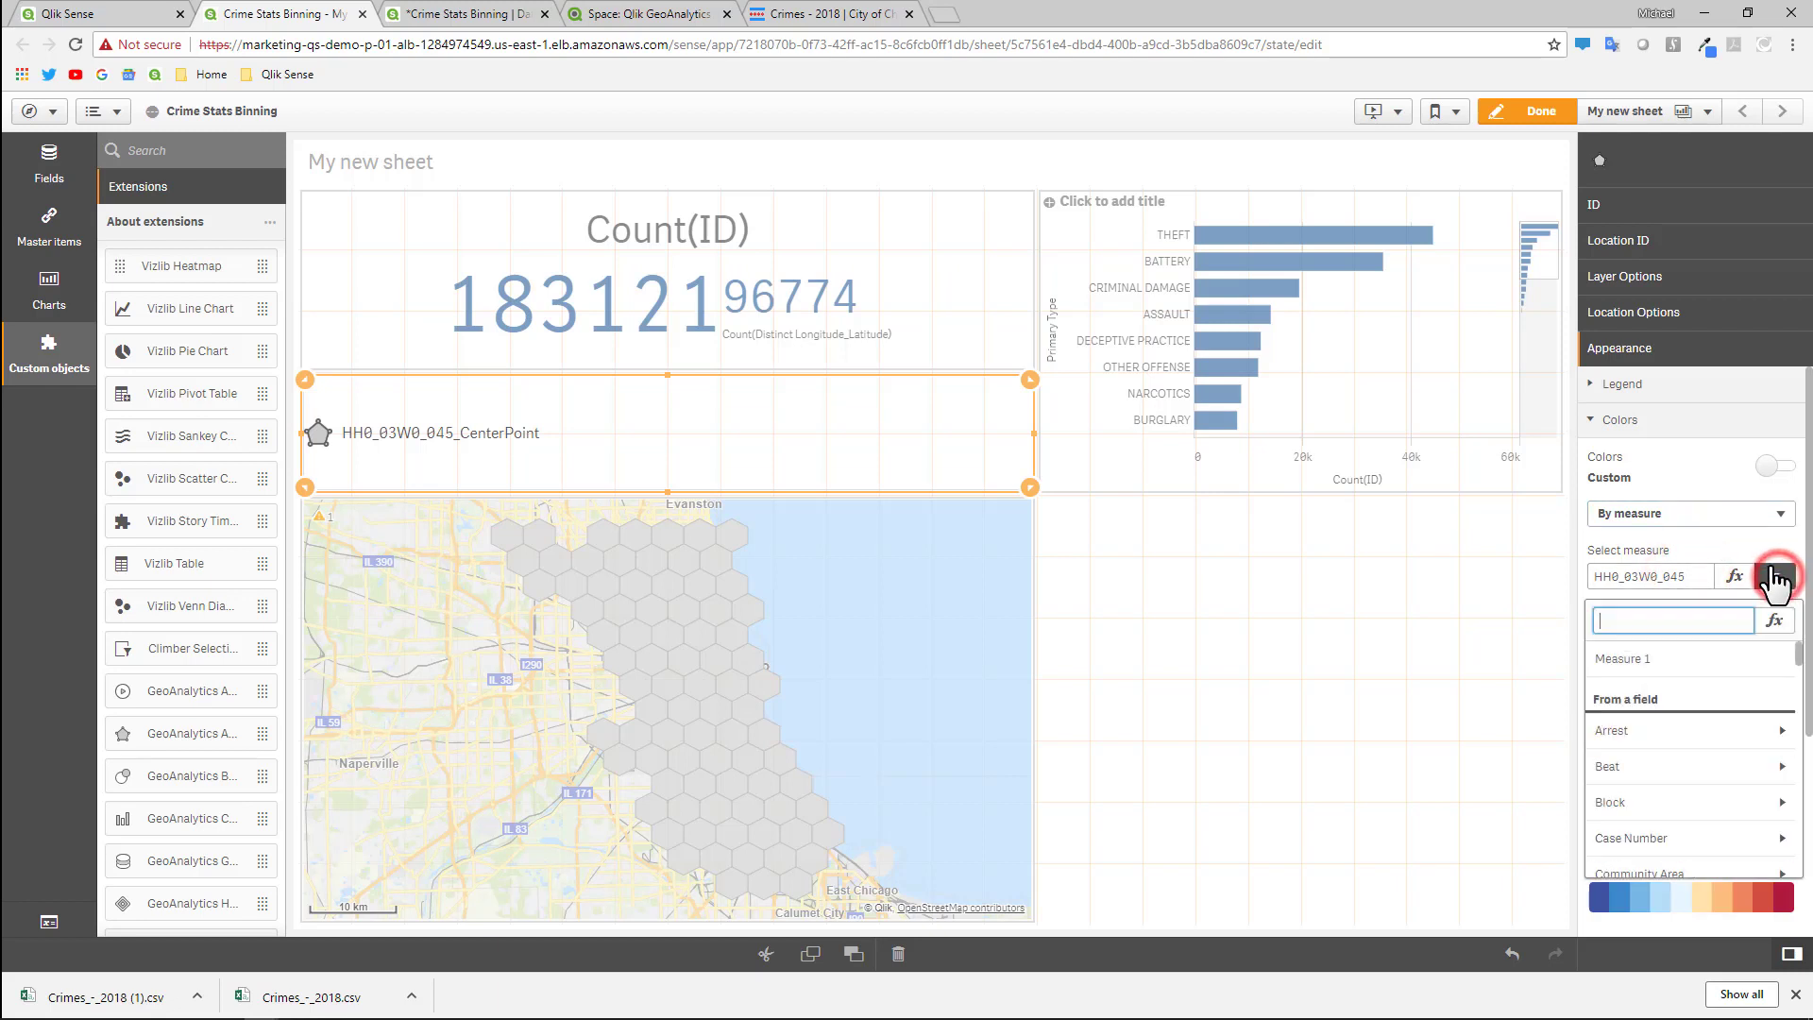
left_click(1773, 619)
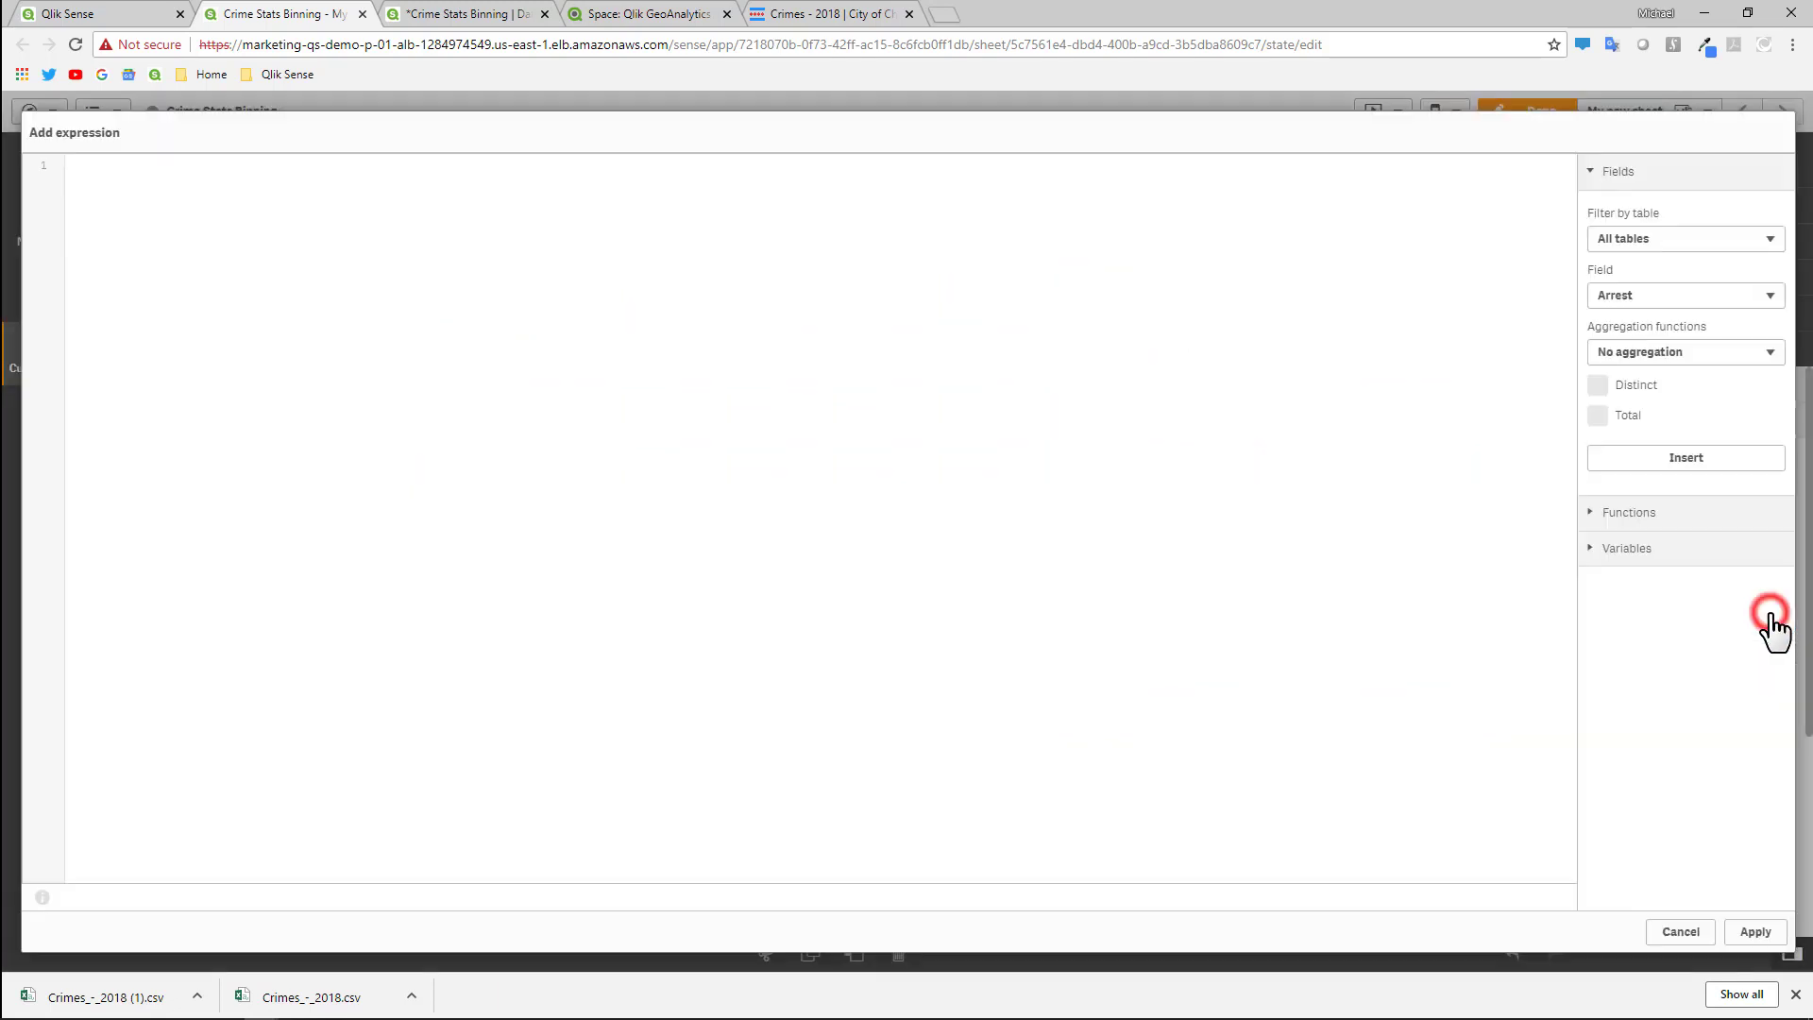
Build the colour measure Count(ID) in the expression editor and apply it.
left_click(1654, 300)
left_click_drag(1778, 395, 1772, 506)
left_click(1746, 484)
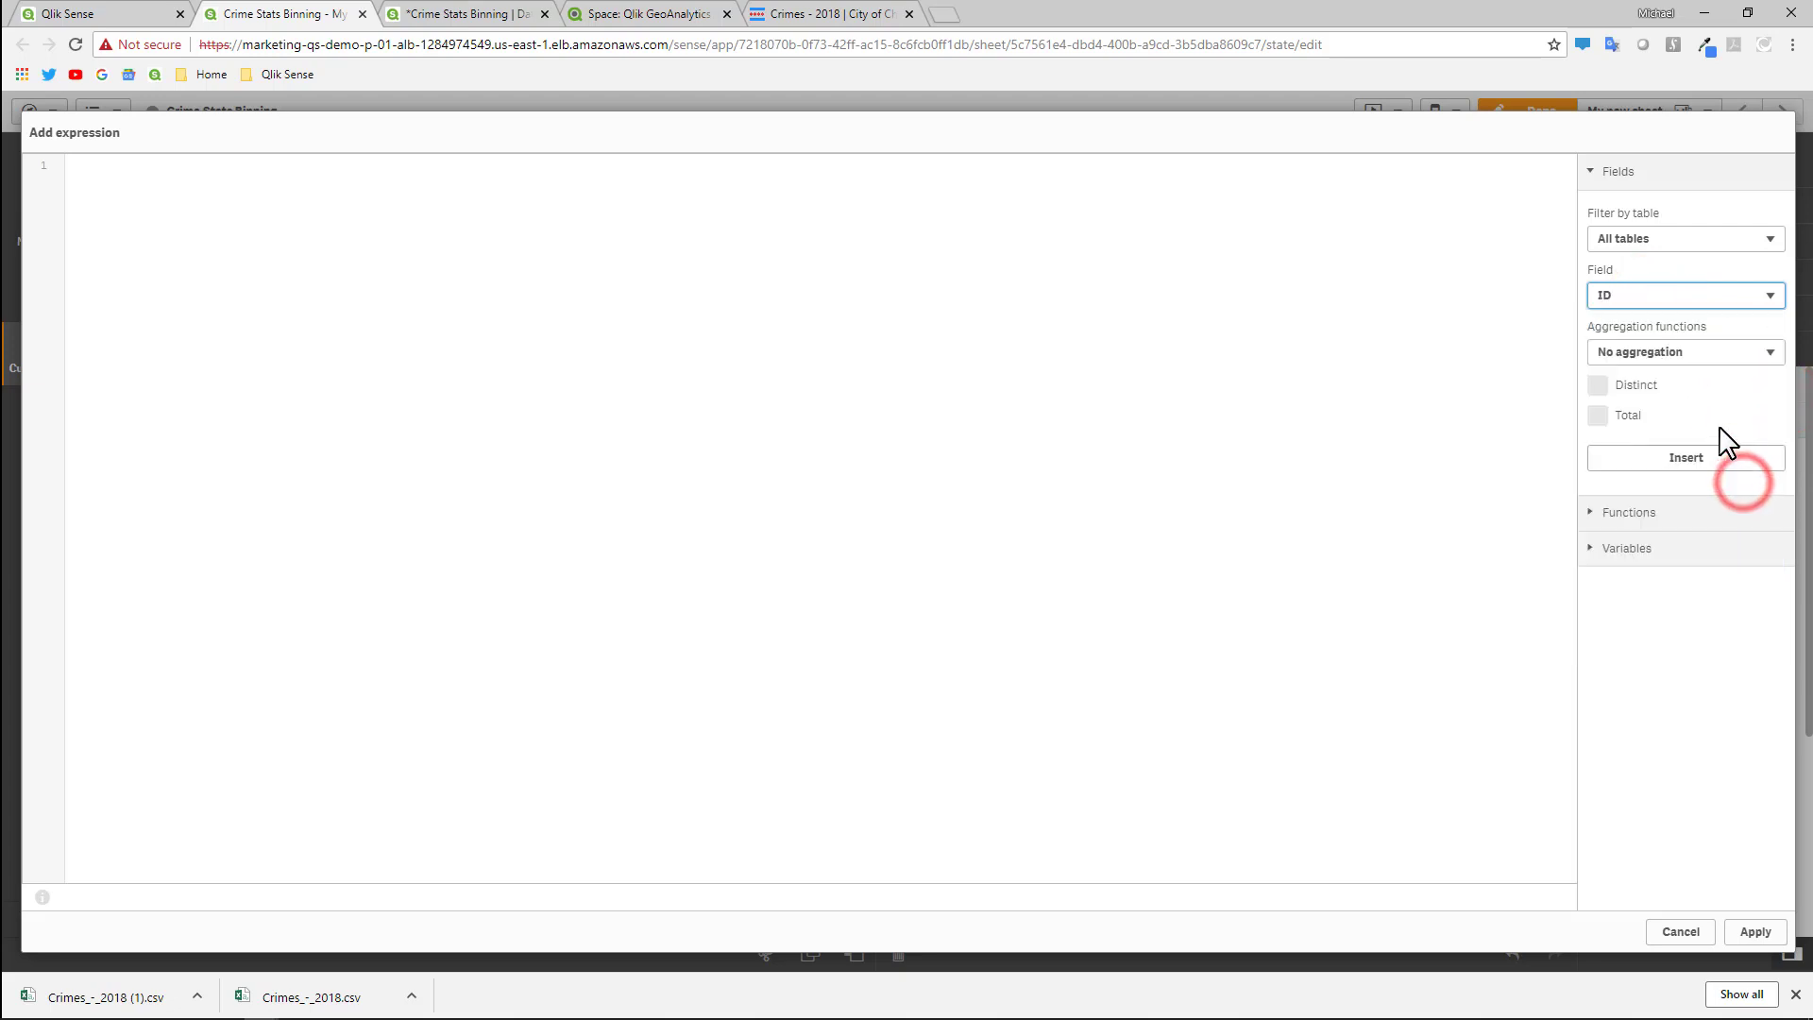
left_click(1679, 353)
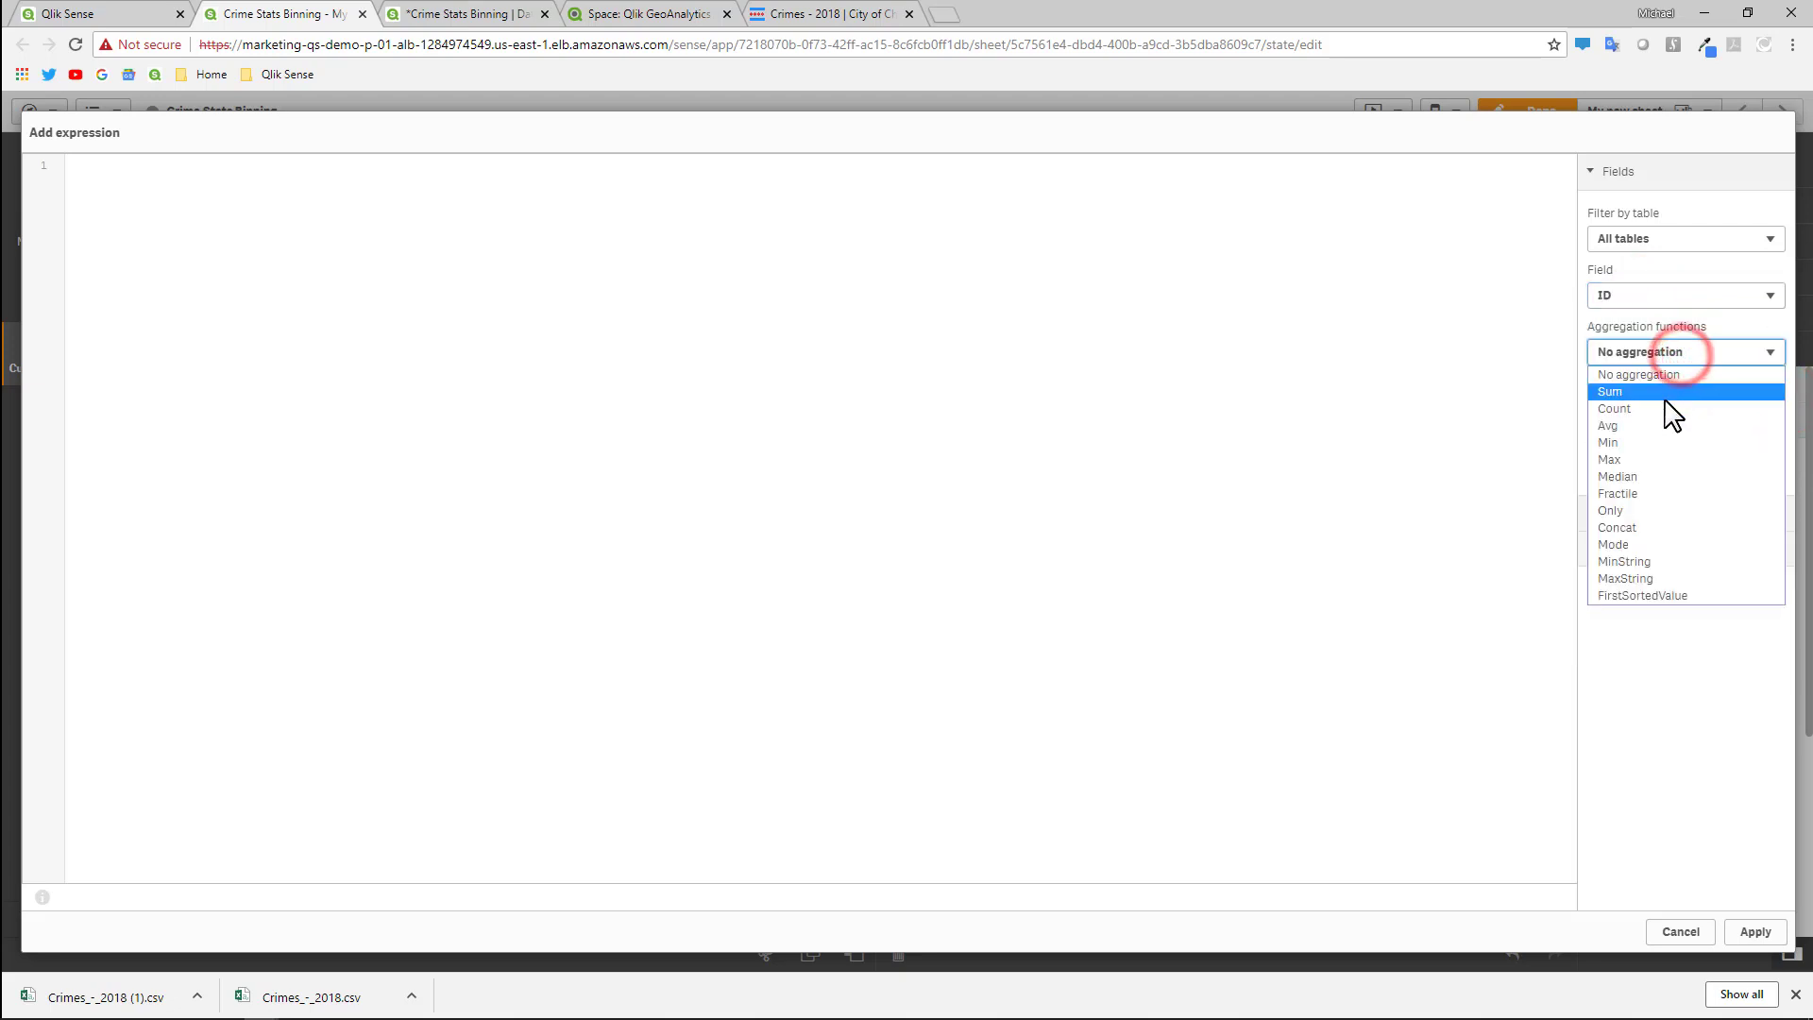
left_click(1669, 409)
left_click(1686, 458)
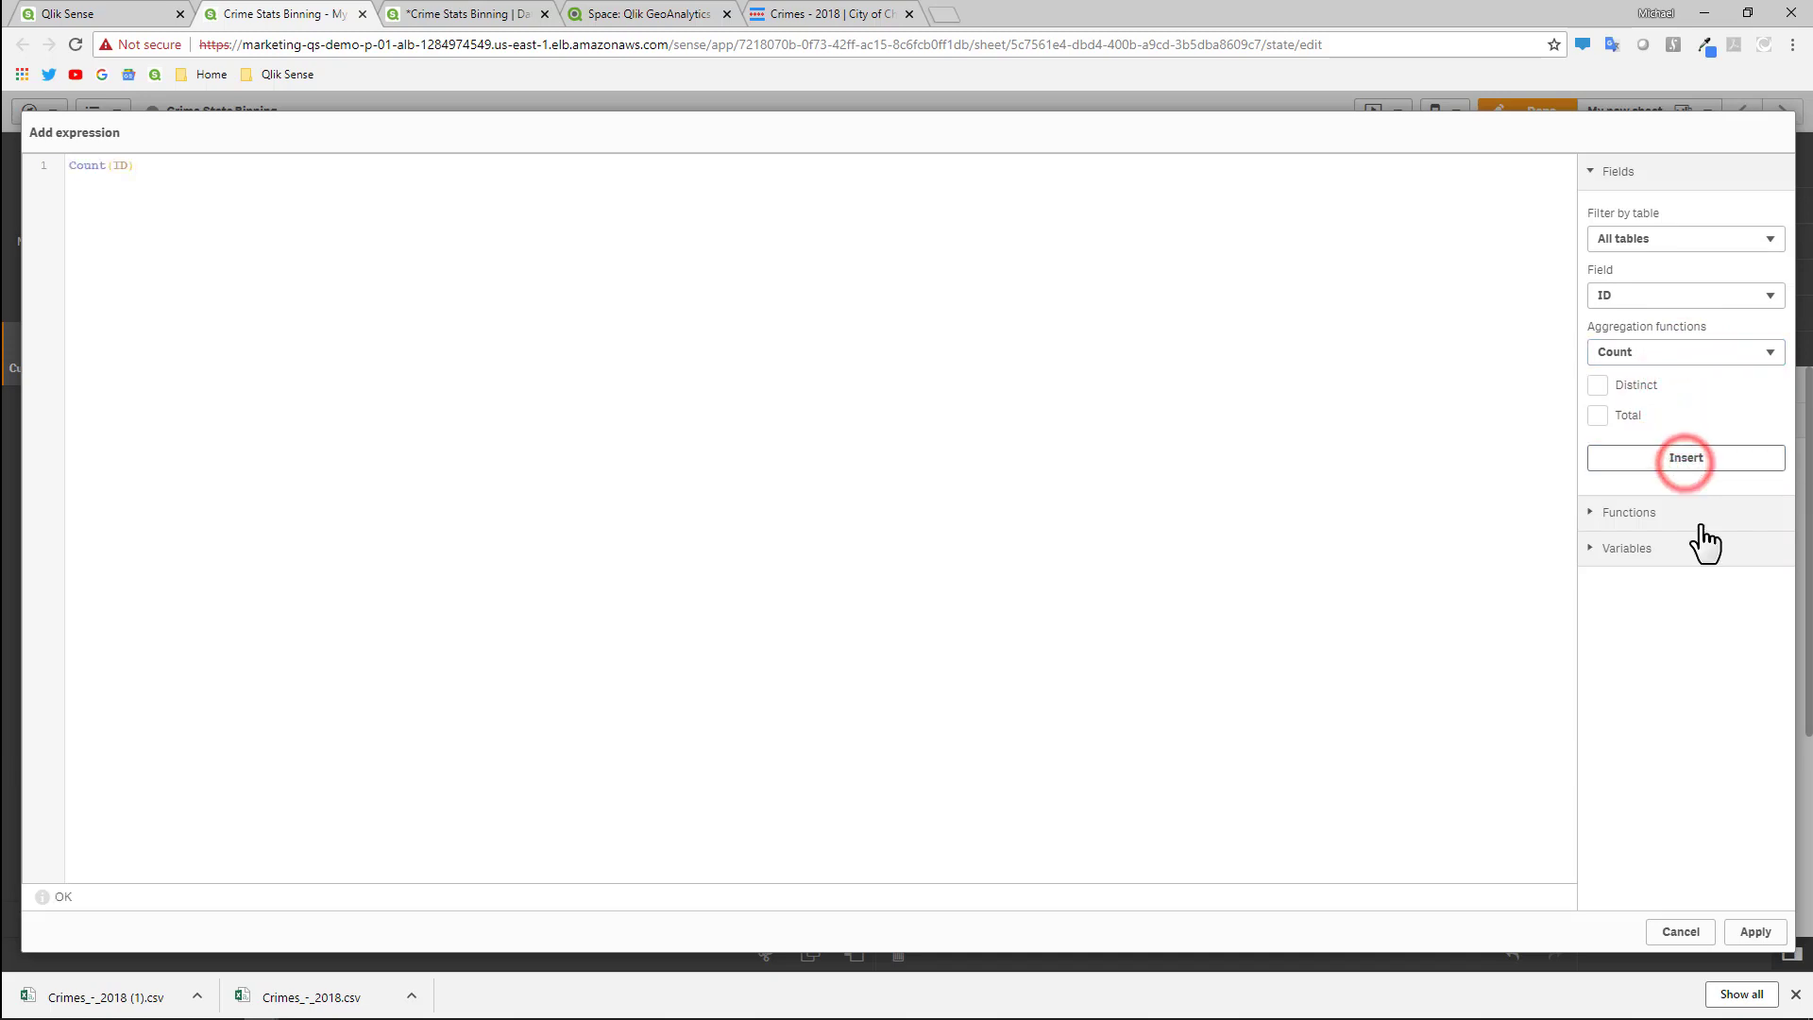
left_click(1756, 933)
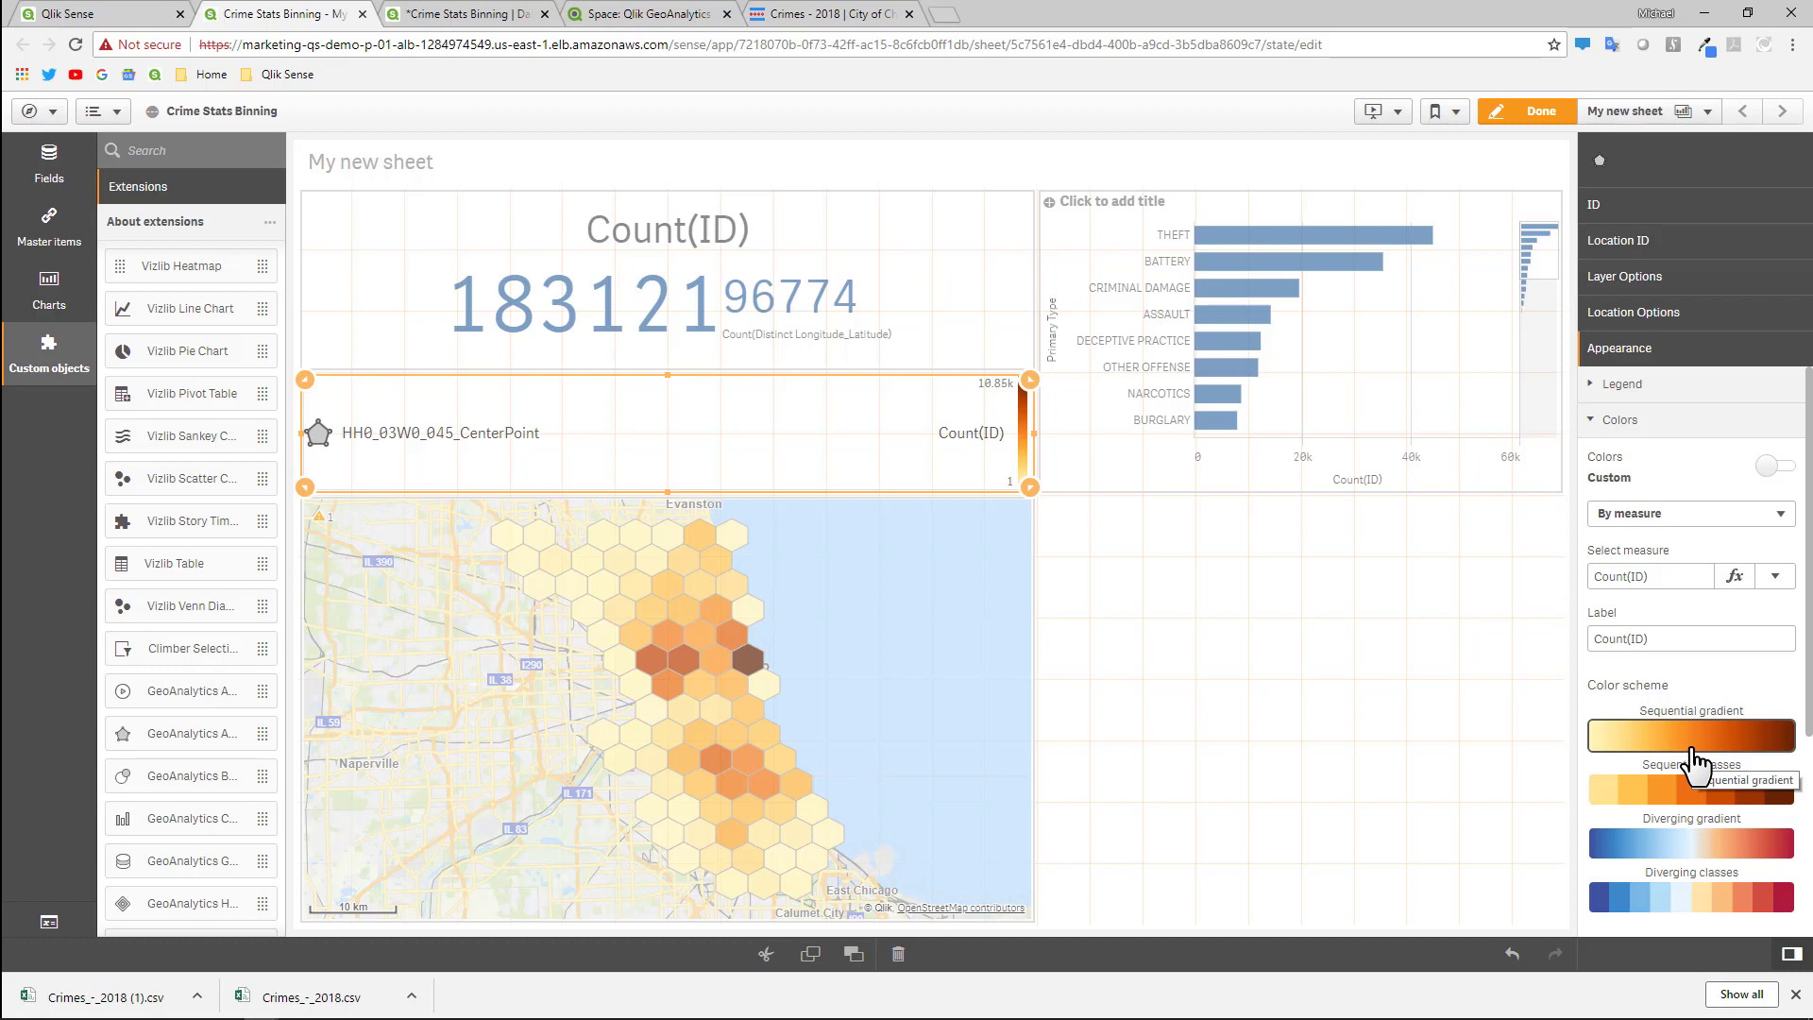
Exit edit mode, select and confirm the darkest hexagon, then clear that selection.
left_click(1518, 116)
mouse_move(625, 694)
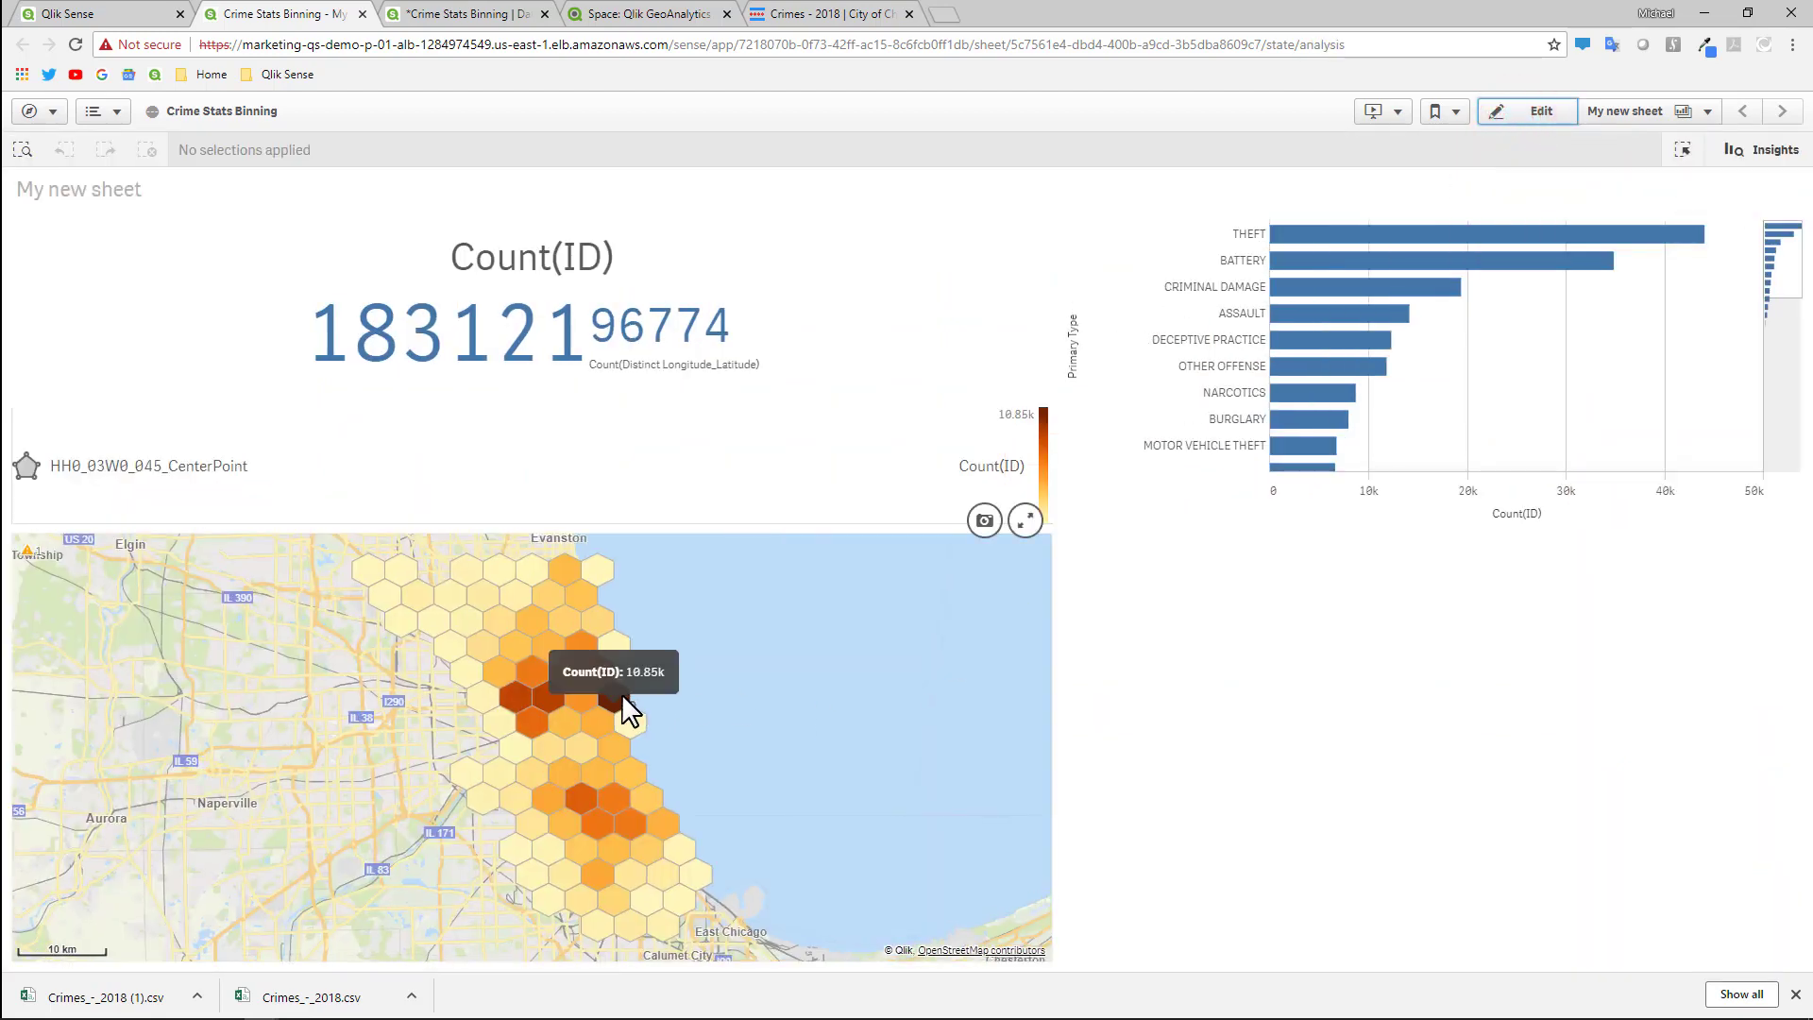
left_click(620, 693)
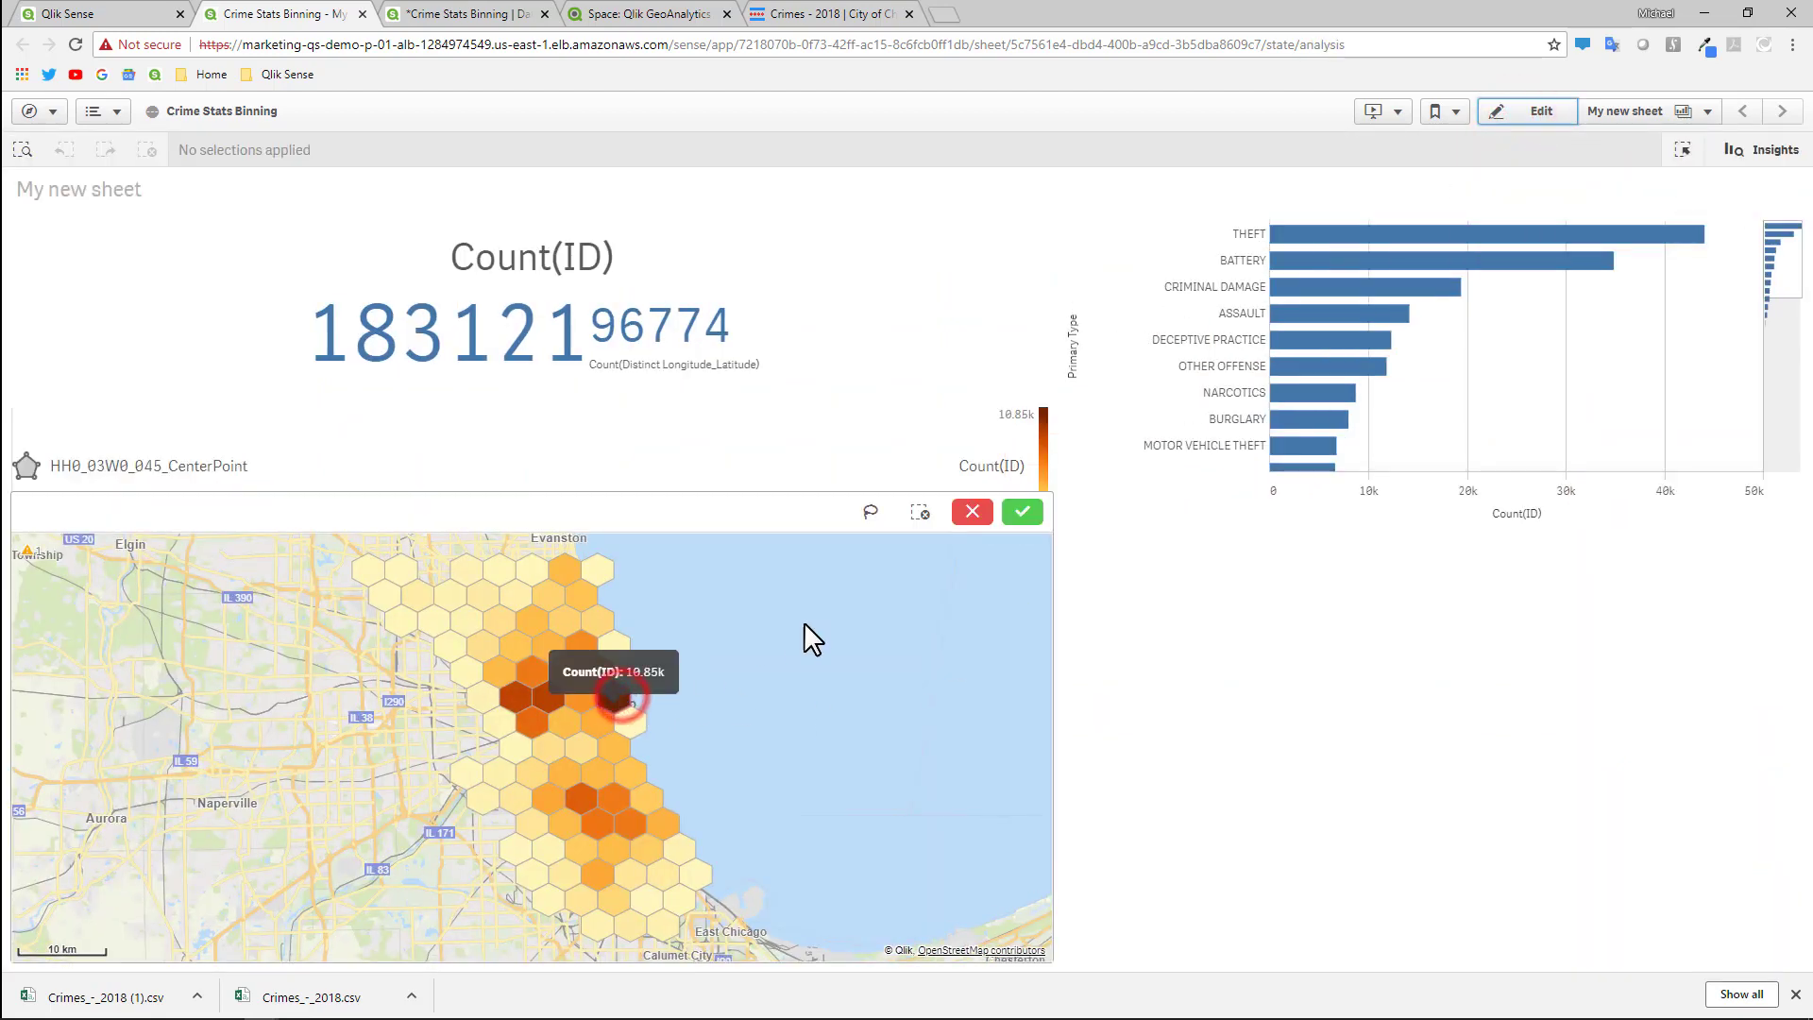
left_click(1033, 512)
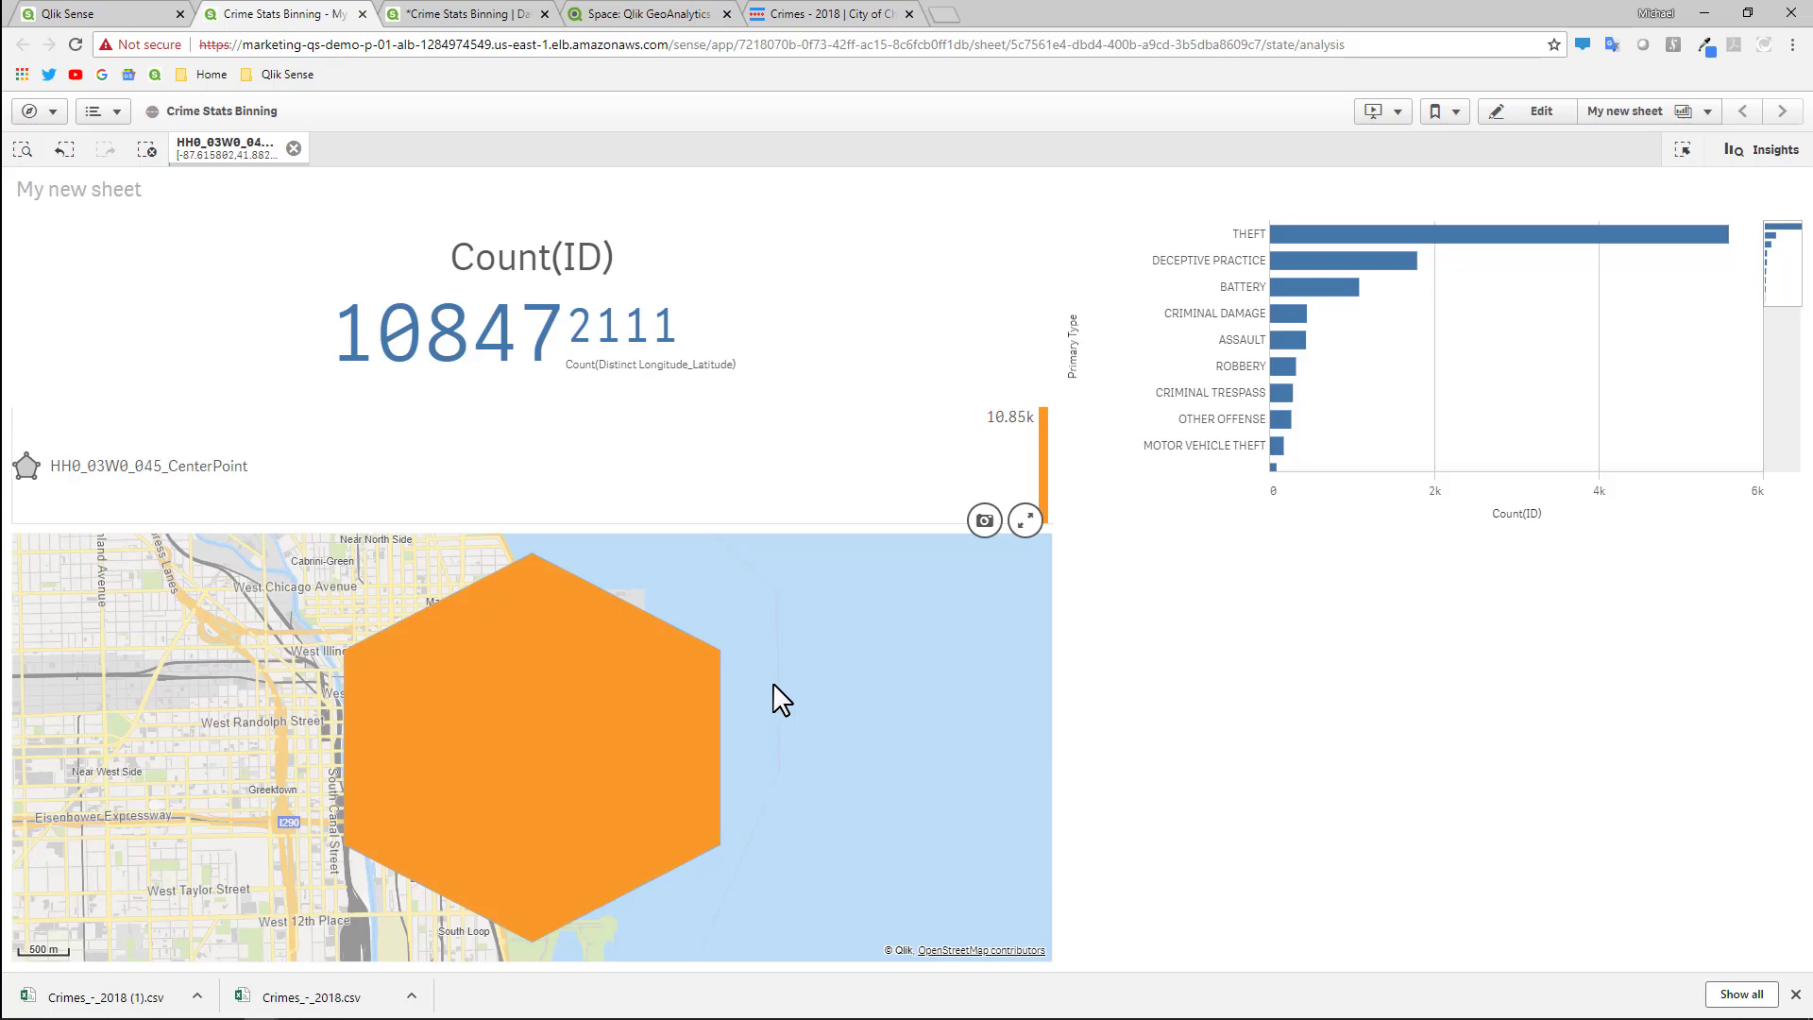
left_click(294, 148)
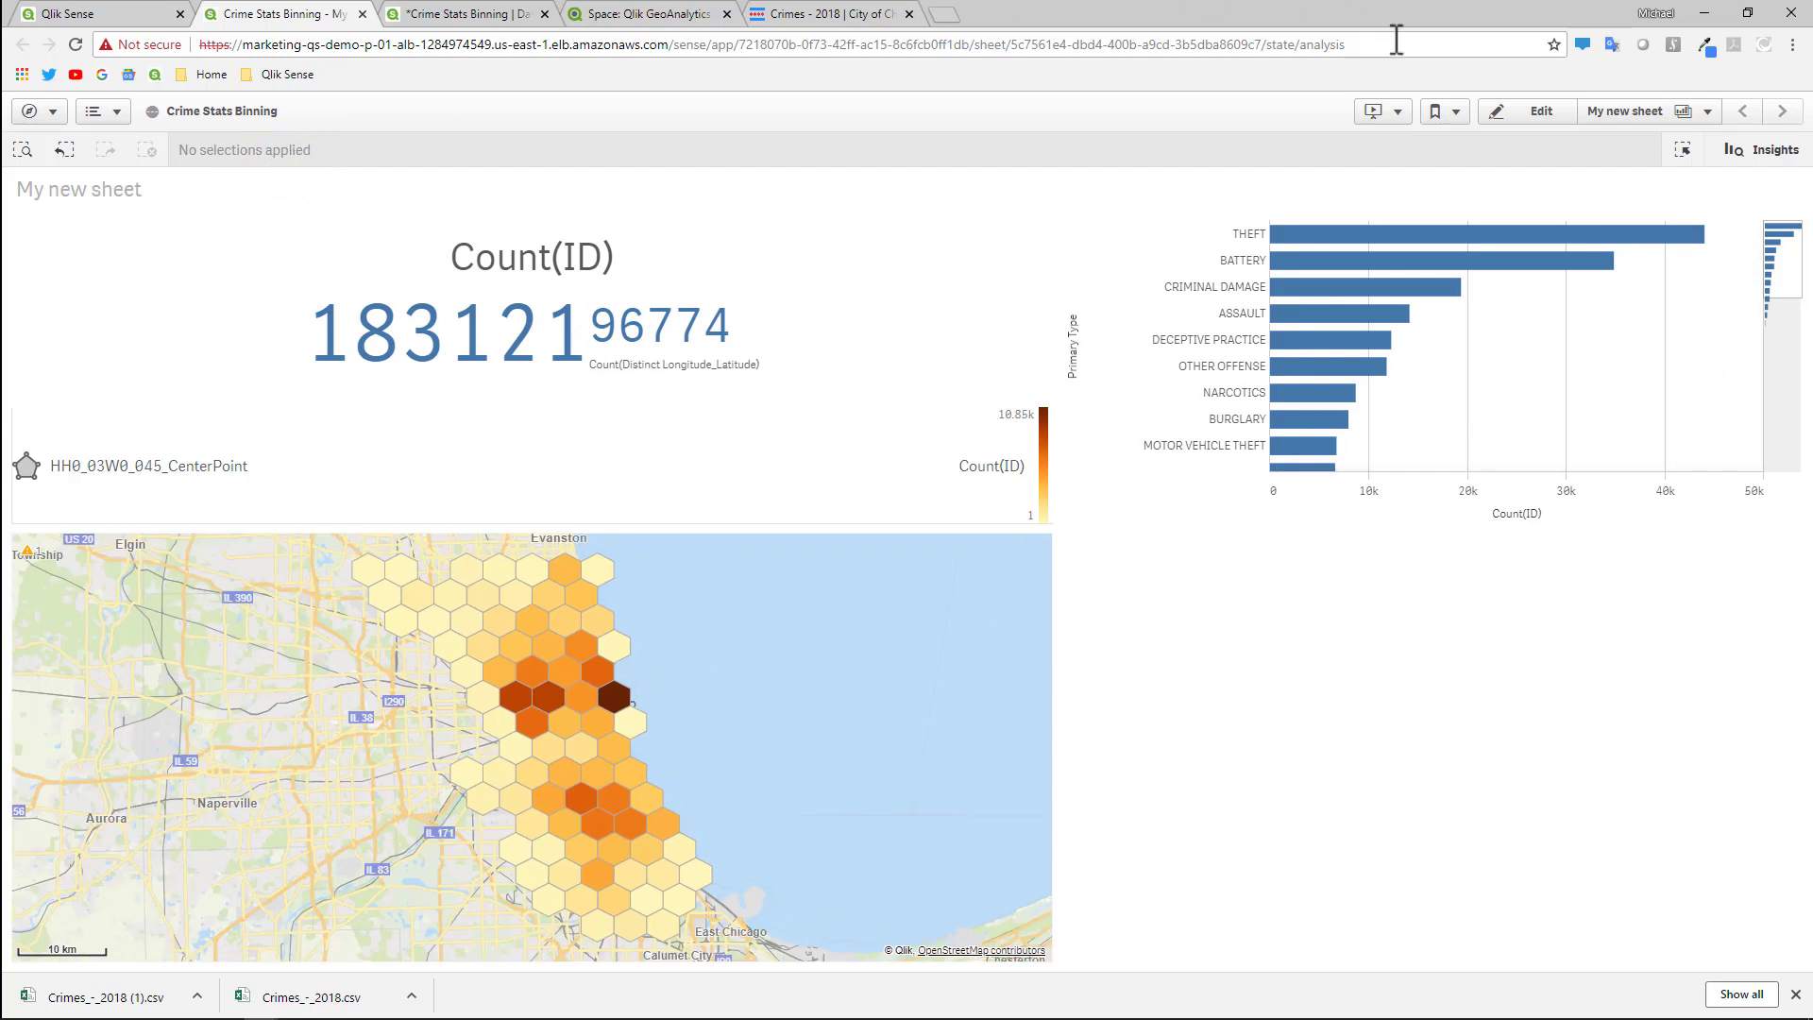
Delete the entire existing Binning load script in the data load editor.
left_click(1514, 111)
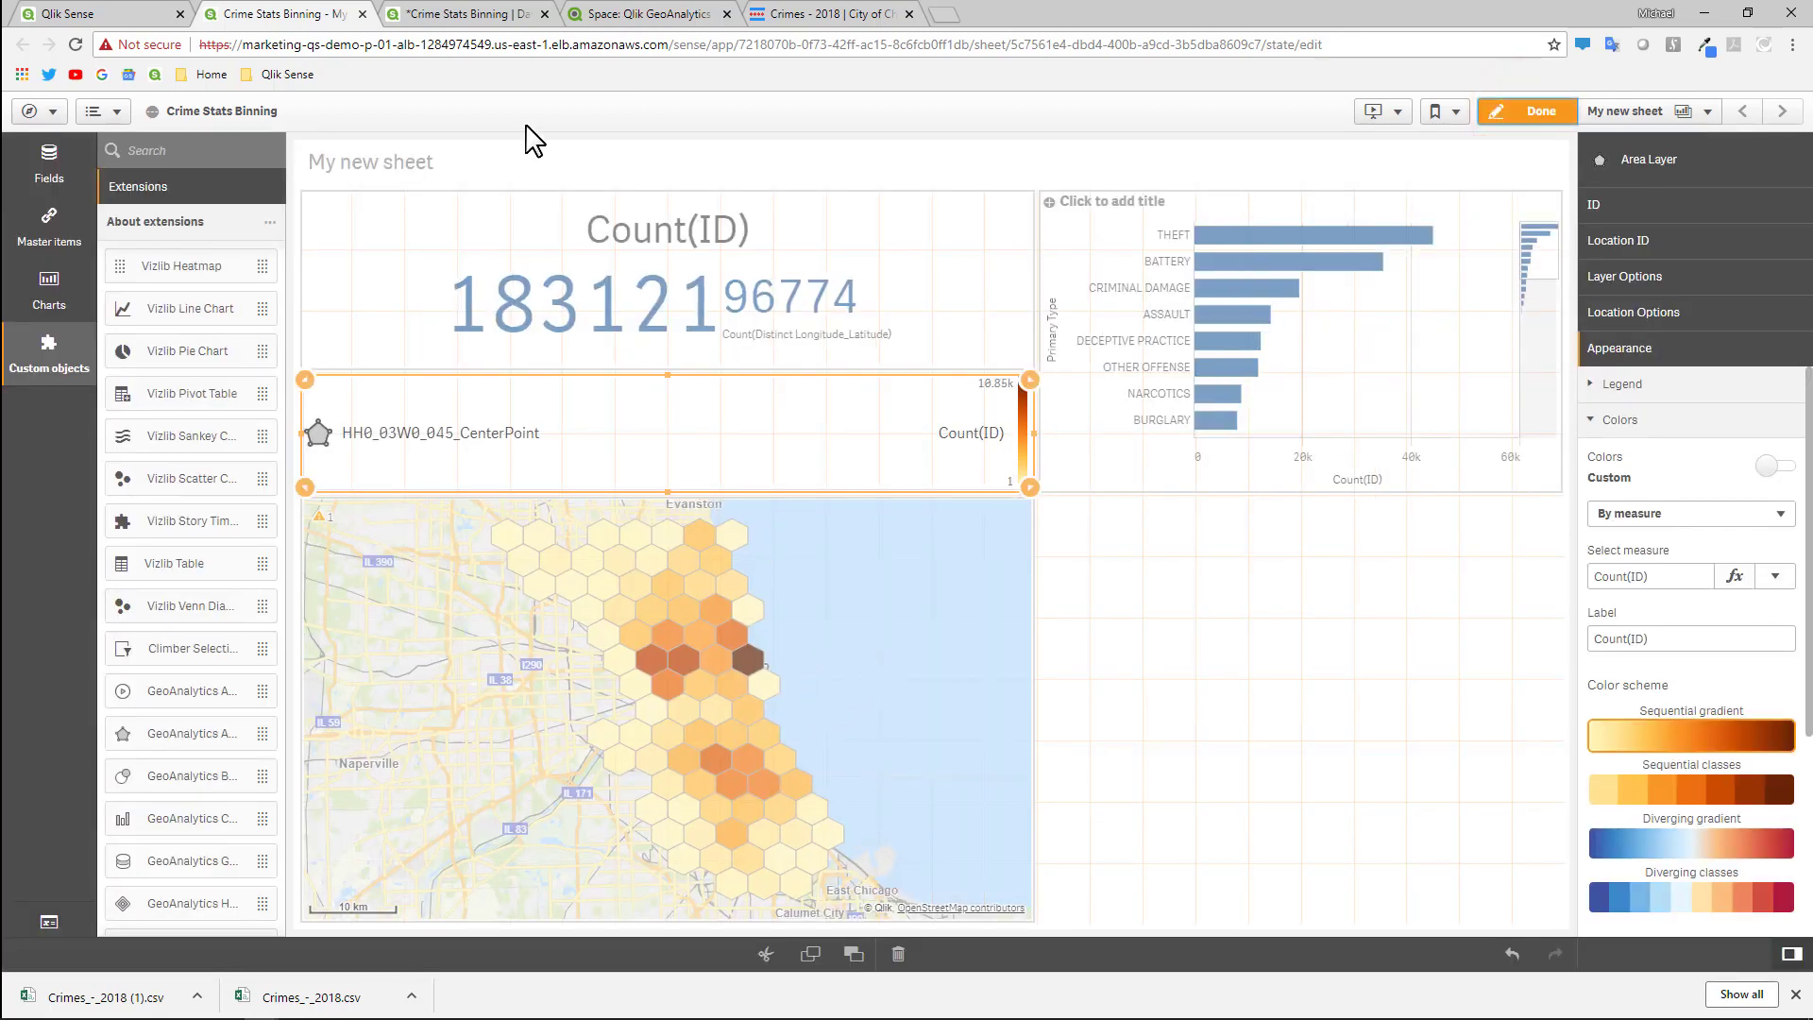
left_click(472, 15)
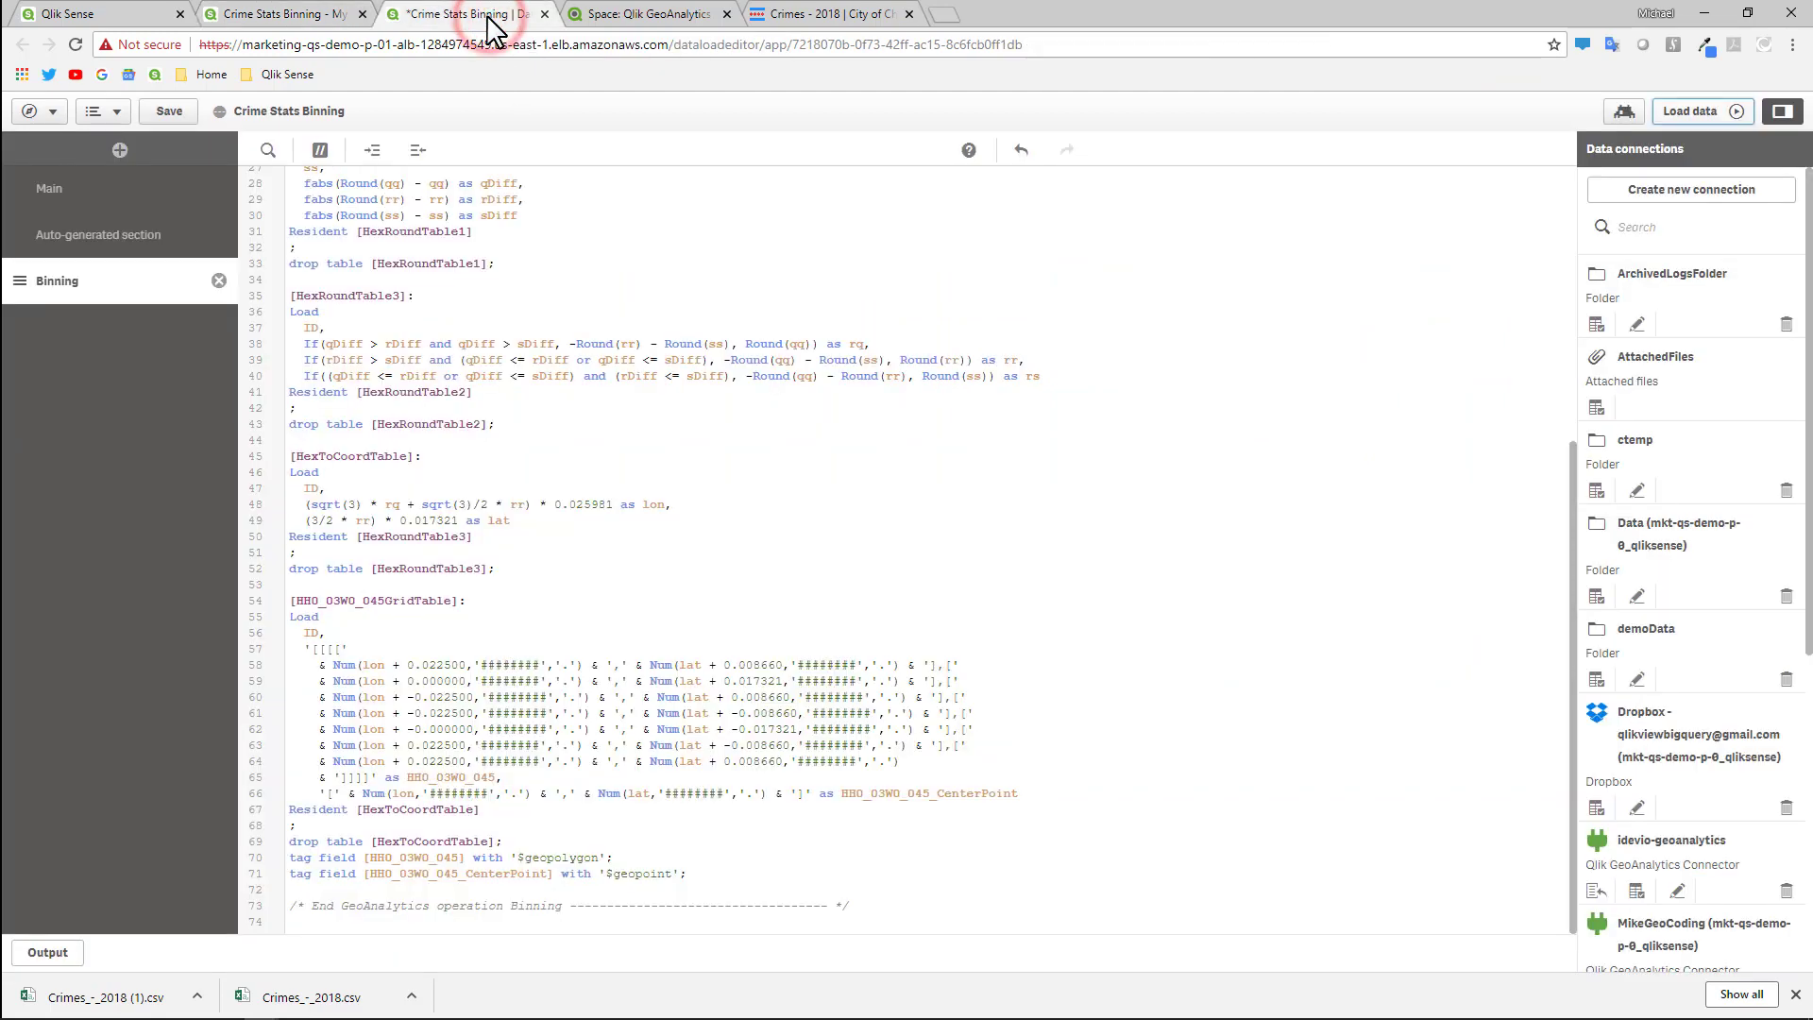
left_click(665, 225)
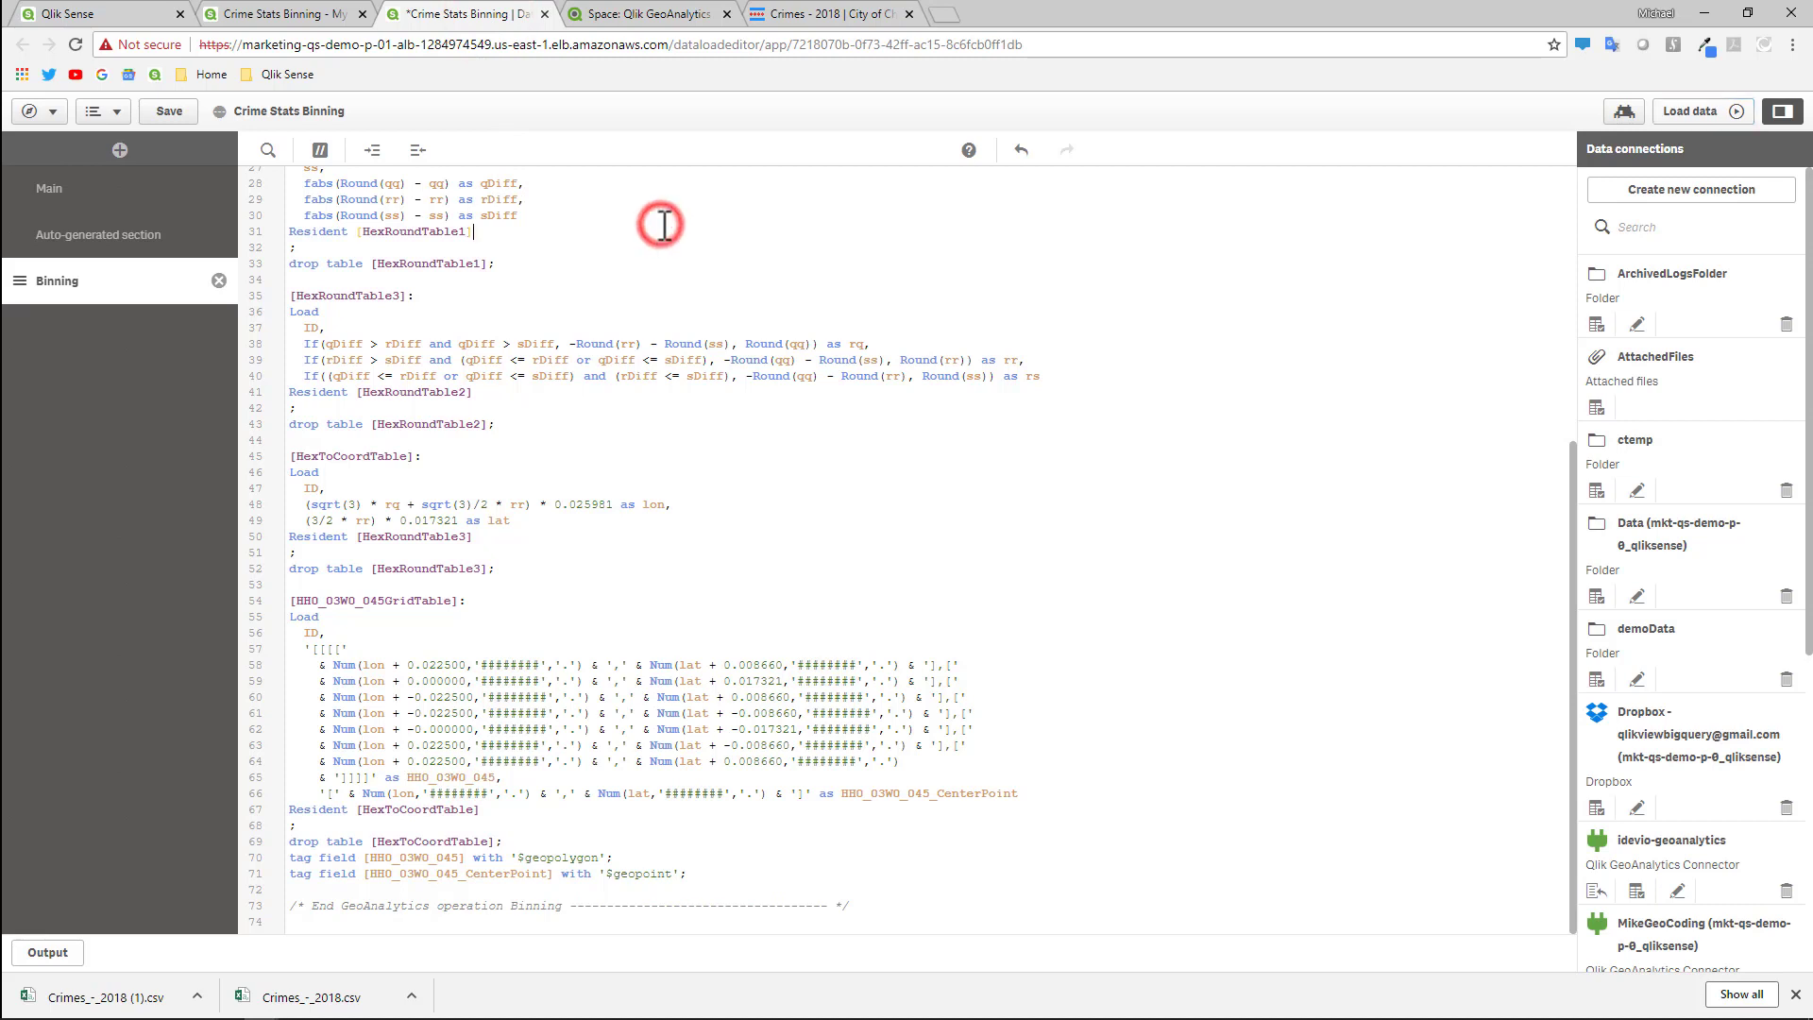
key("ctrl+a")
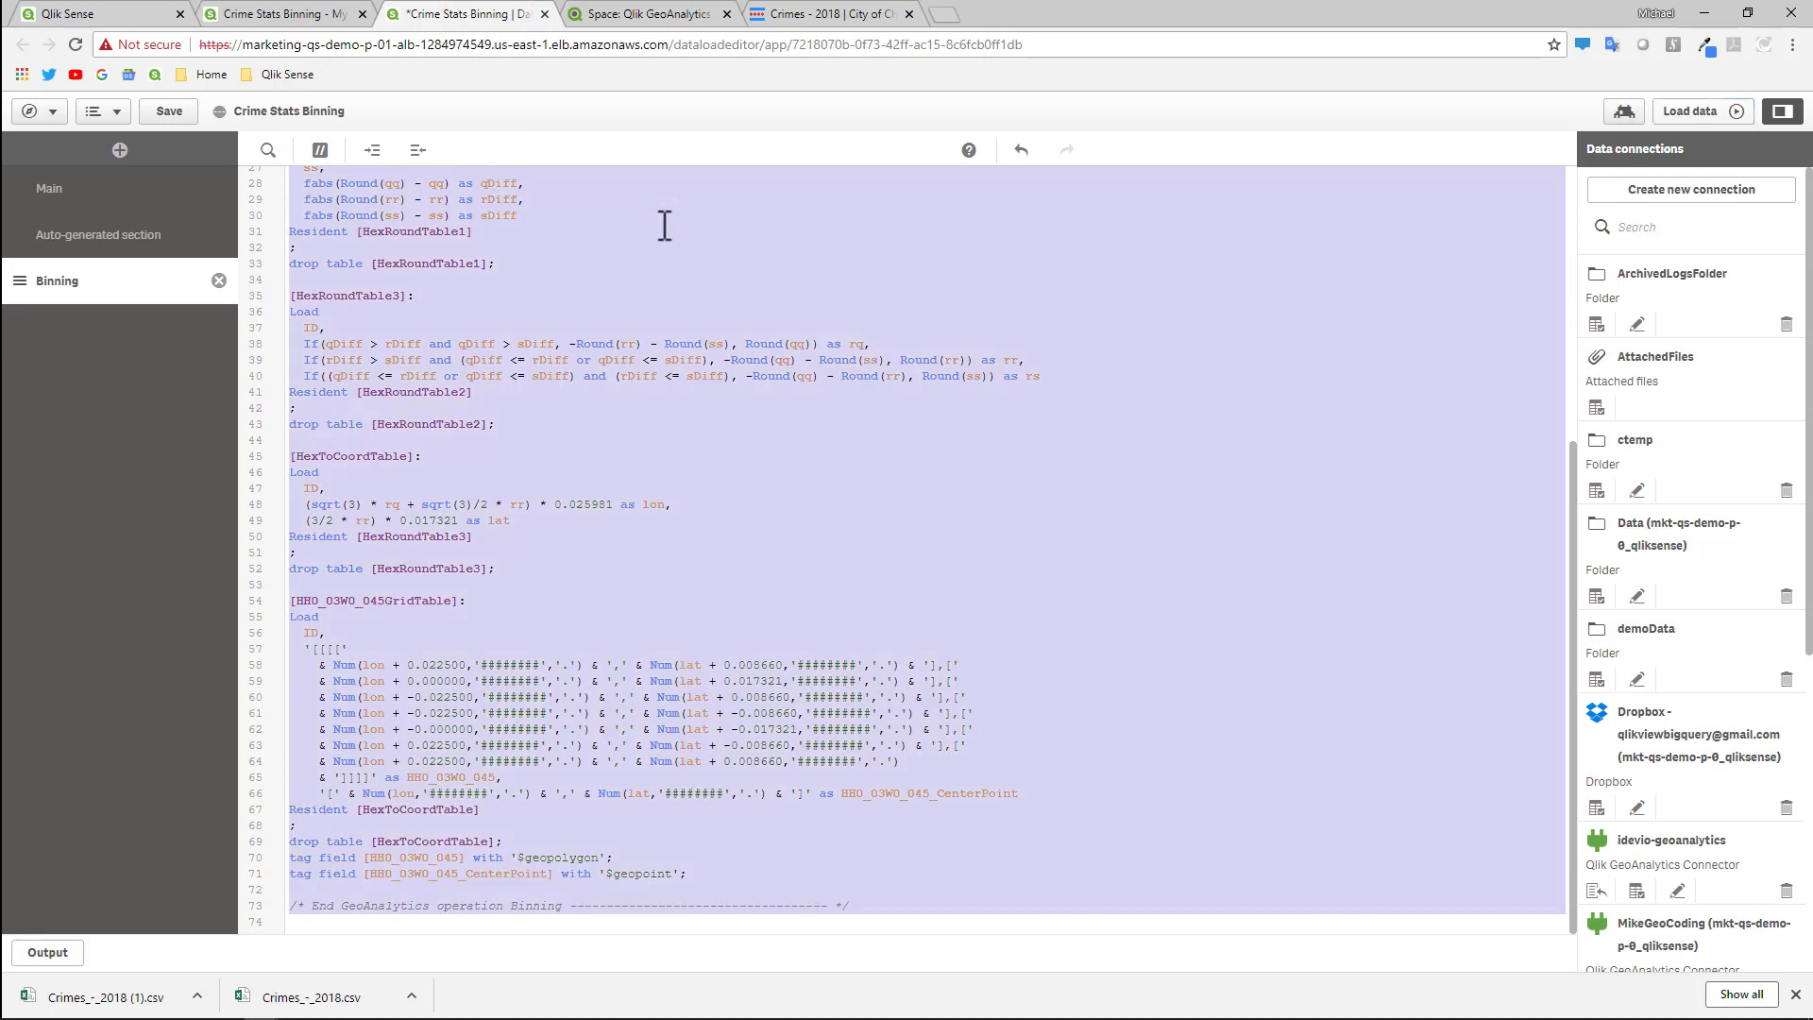
key("Delete")
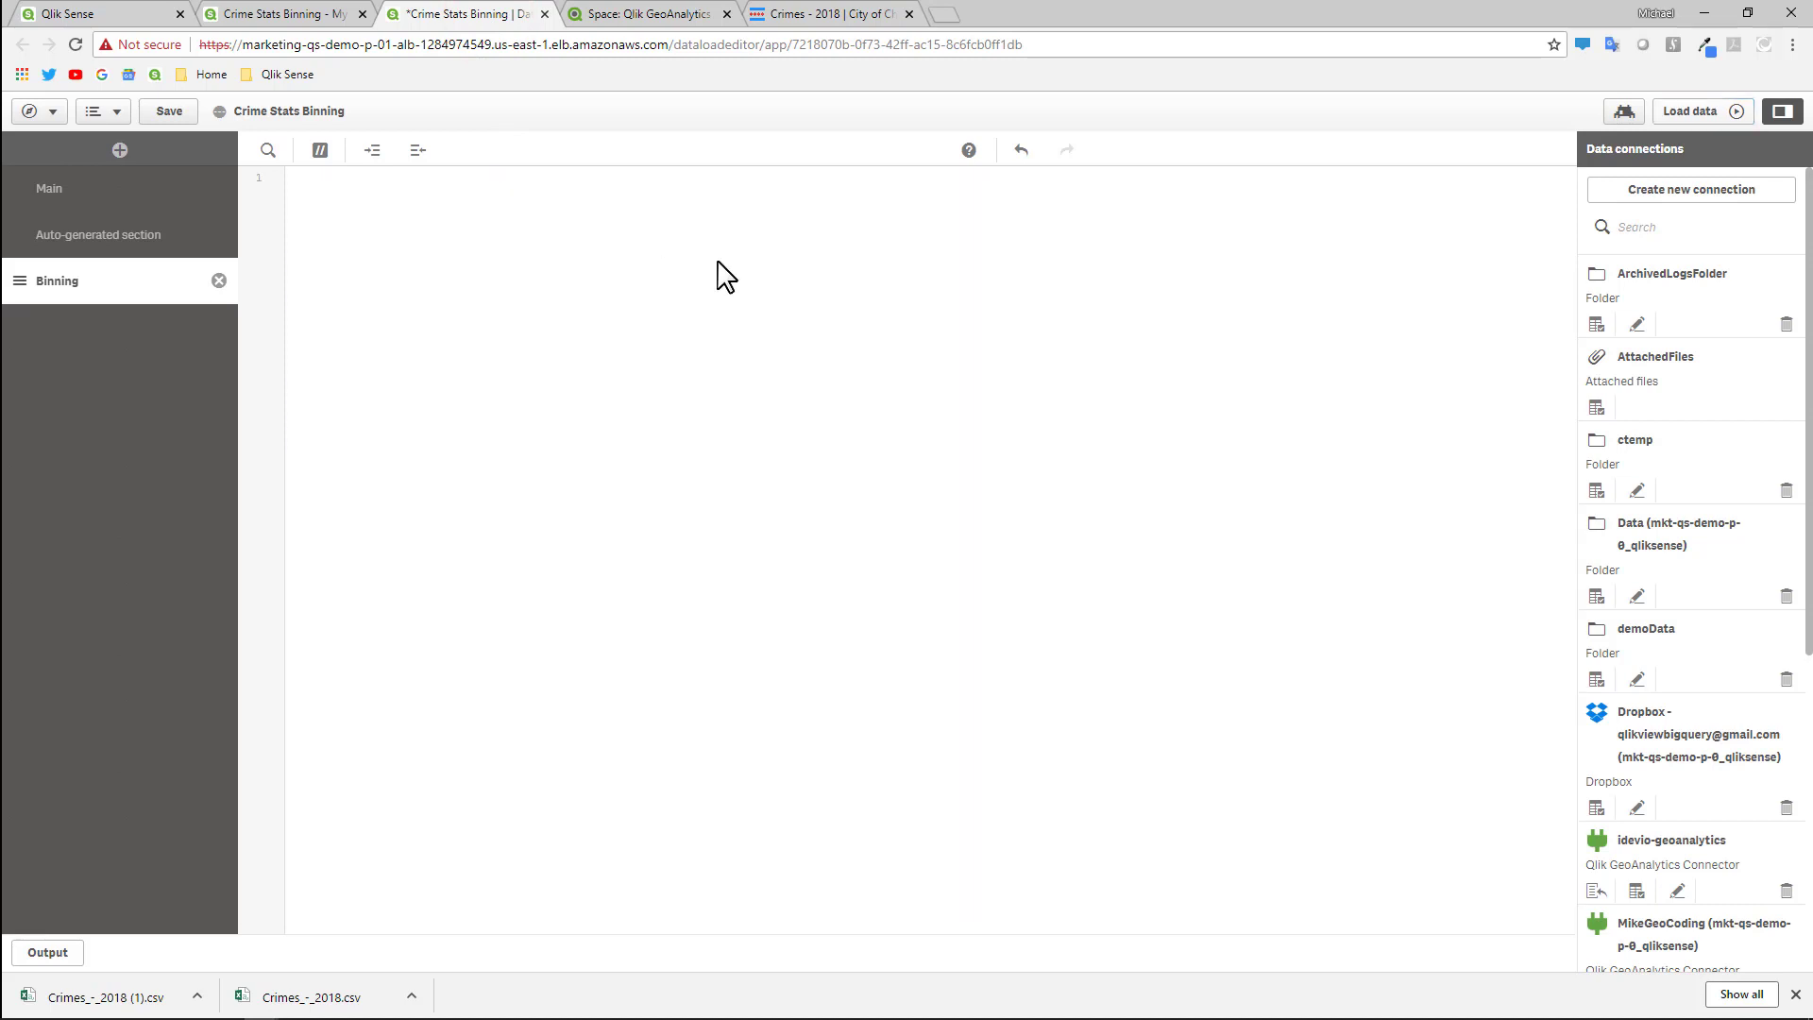
Insert a regenerated GeoAnalytics Binning script with a .01 bin side length and start reloading.
left_click(1636, 892)
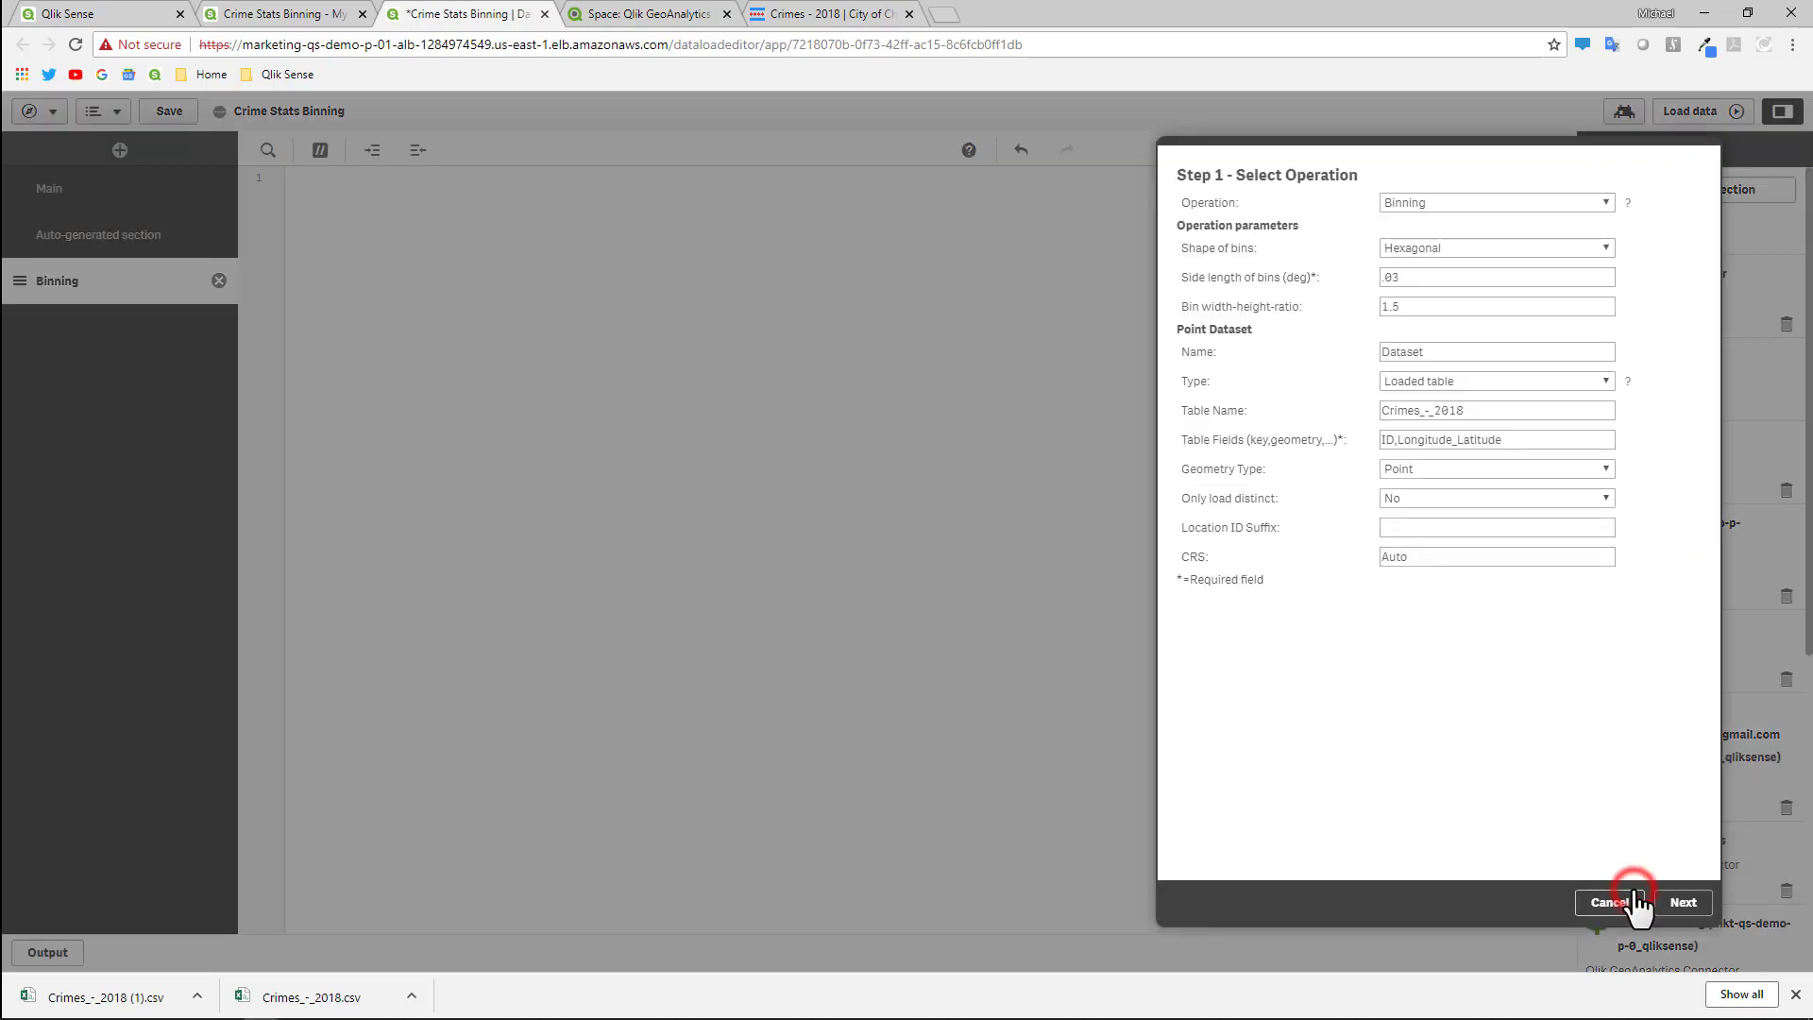
left_click(1416, 277)
left_click(1678, 904)
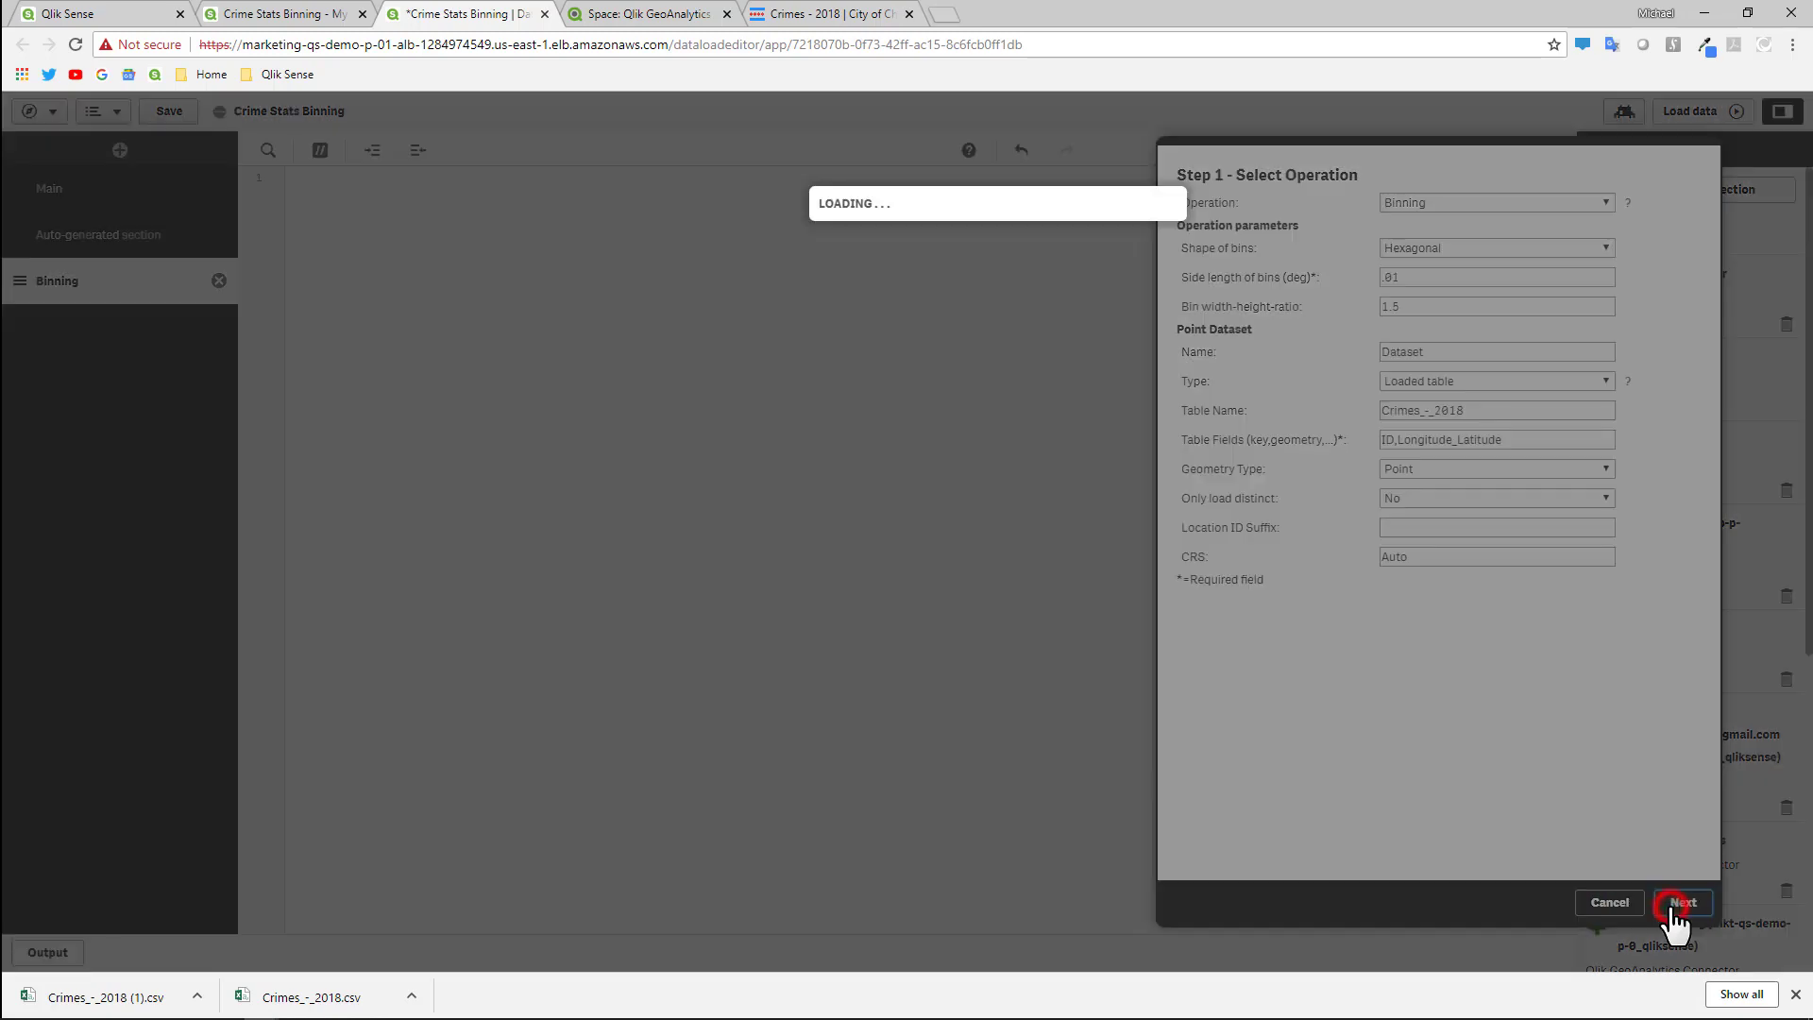
left_click(1664, 902)
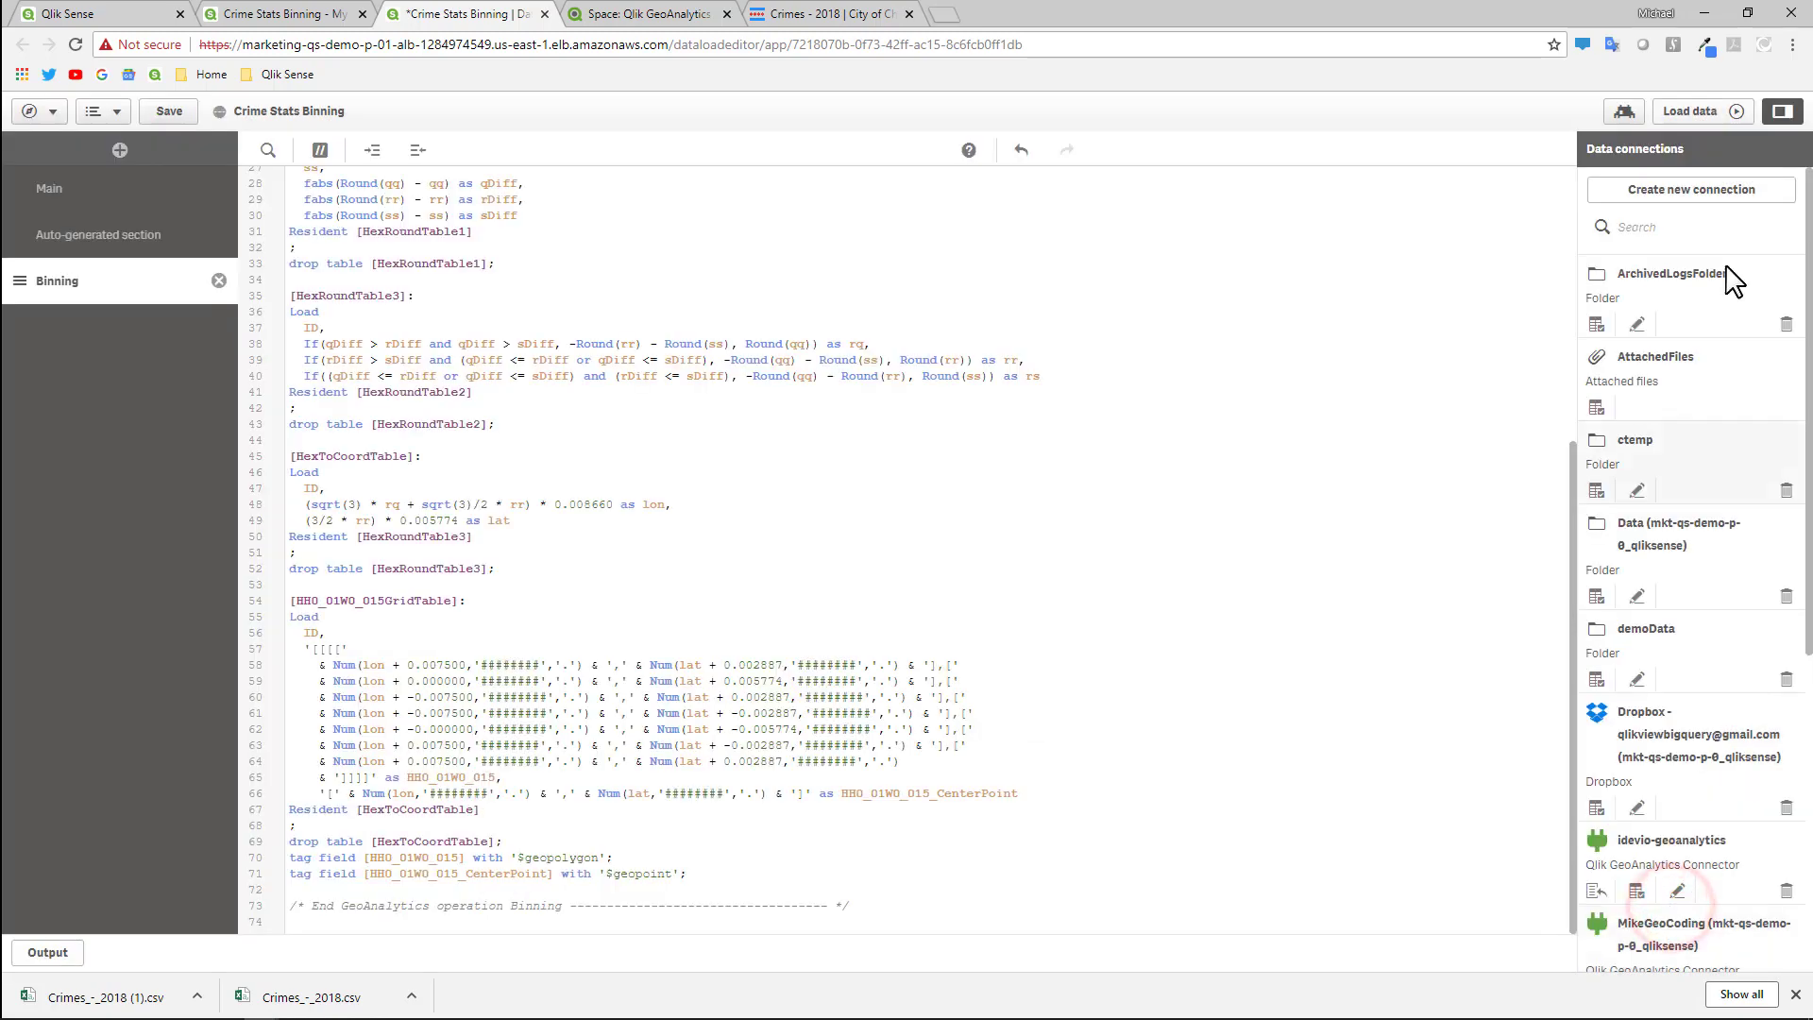
left_click(1690, 111)
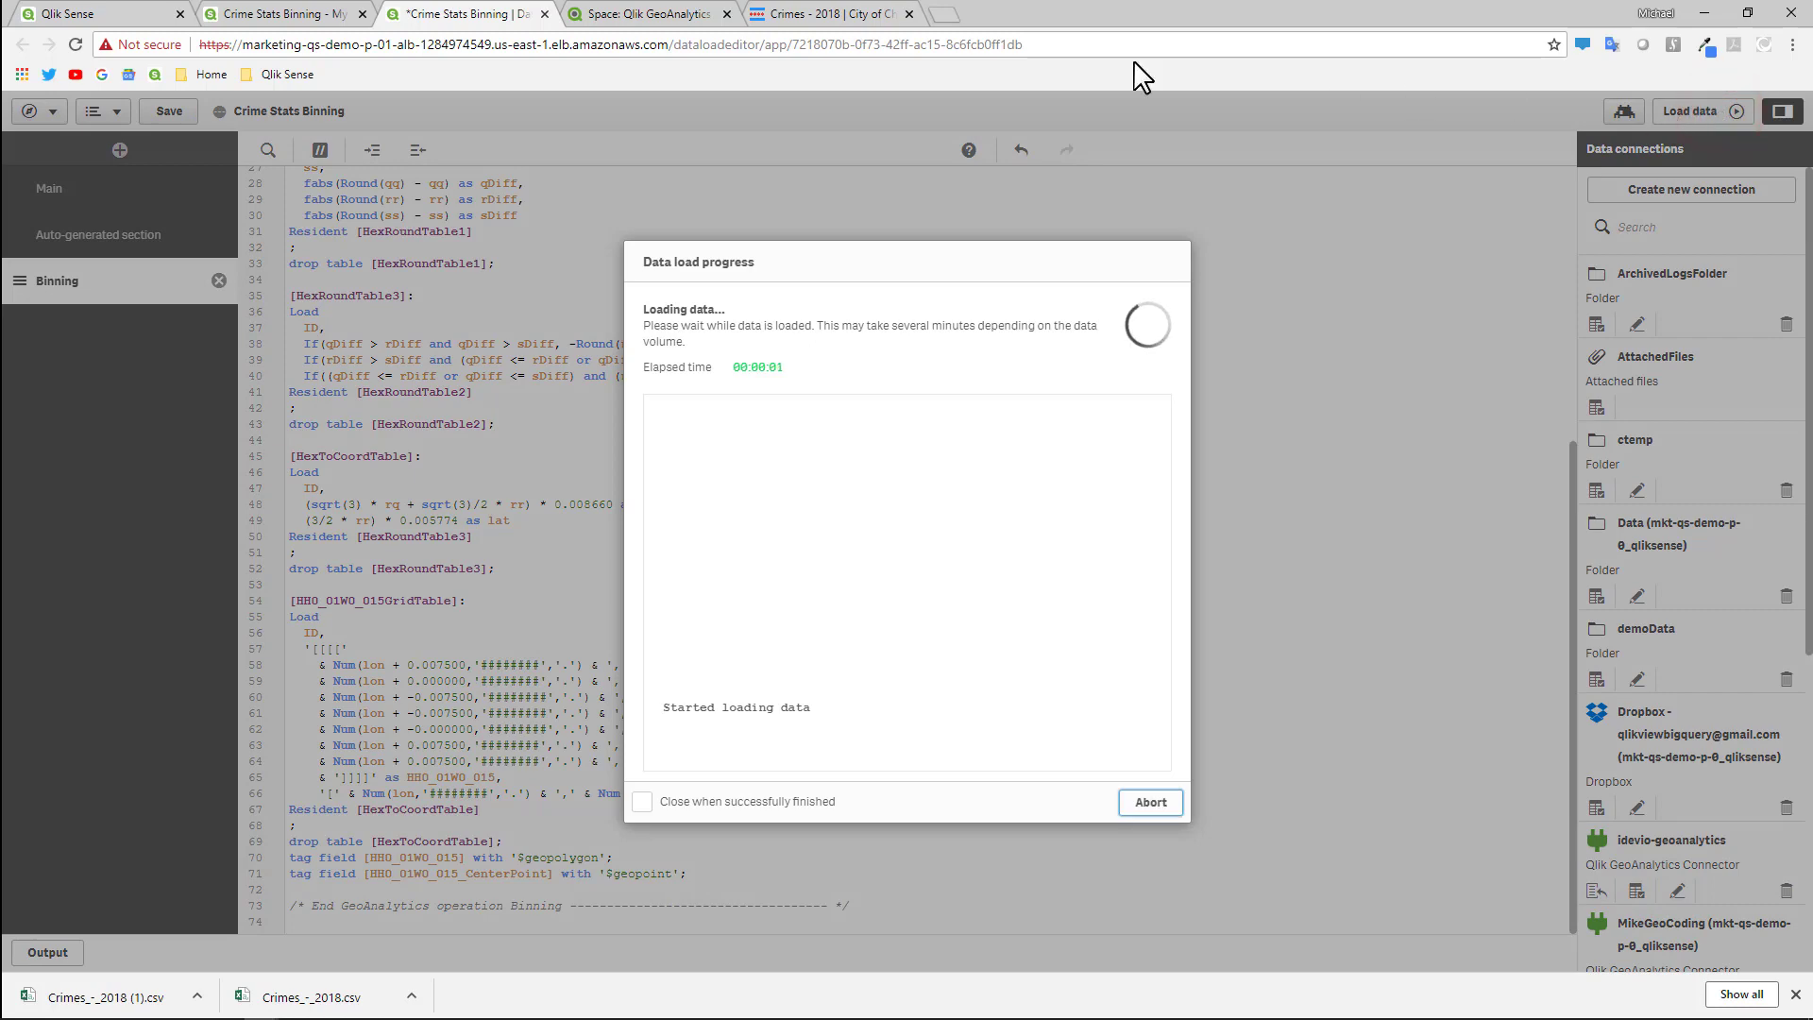
Return to the Crime Stats Binning sheet, dismiss the reload error, and exit editing to view the finer bins.
left_click(271, 17)
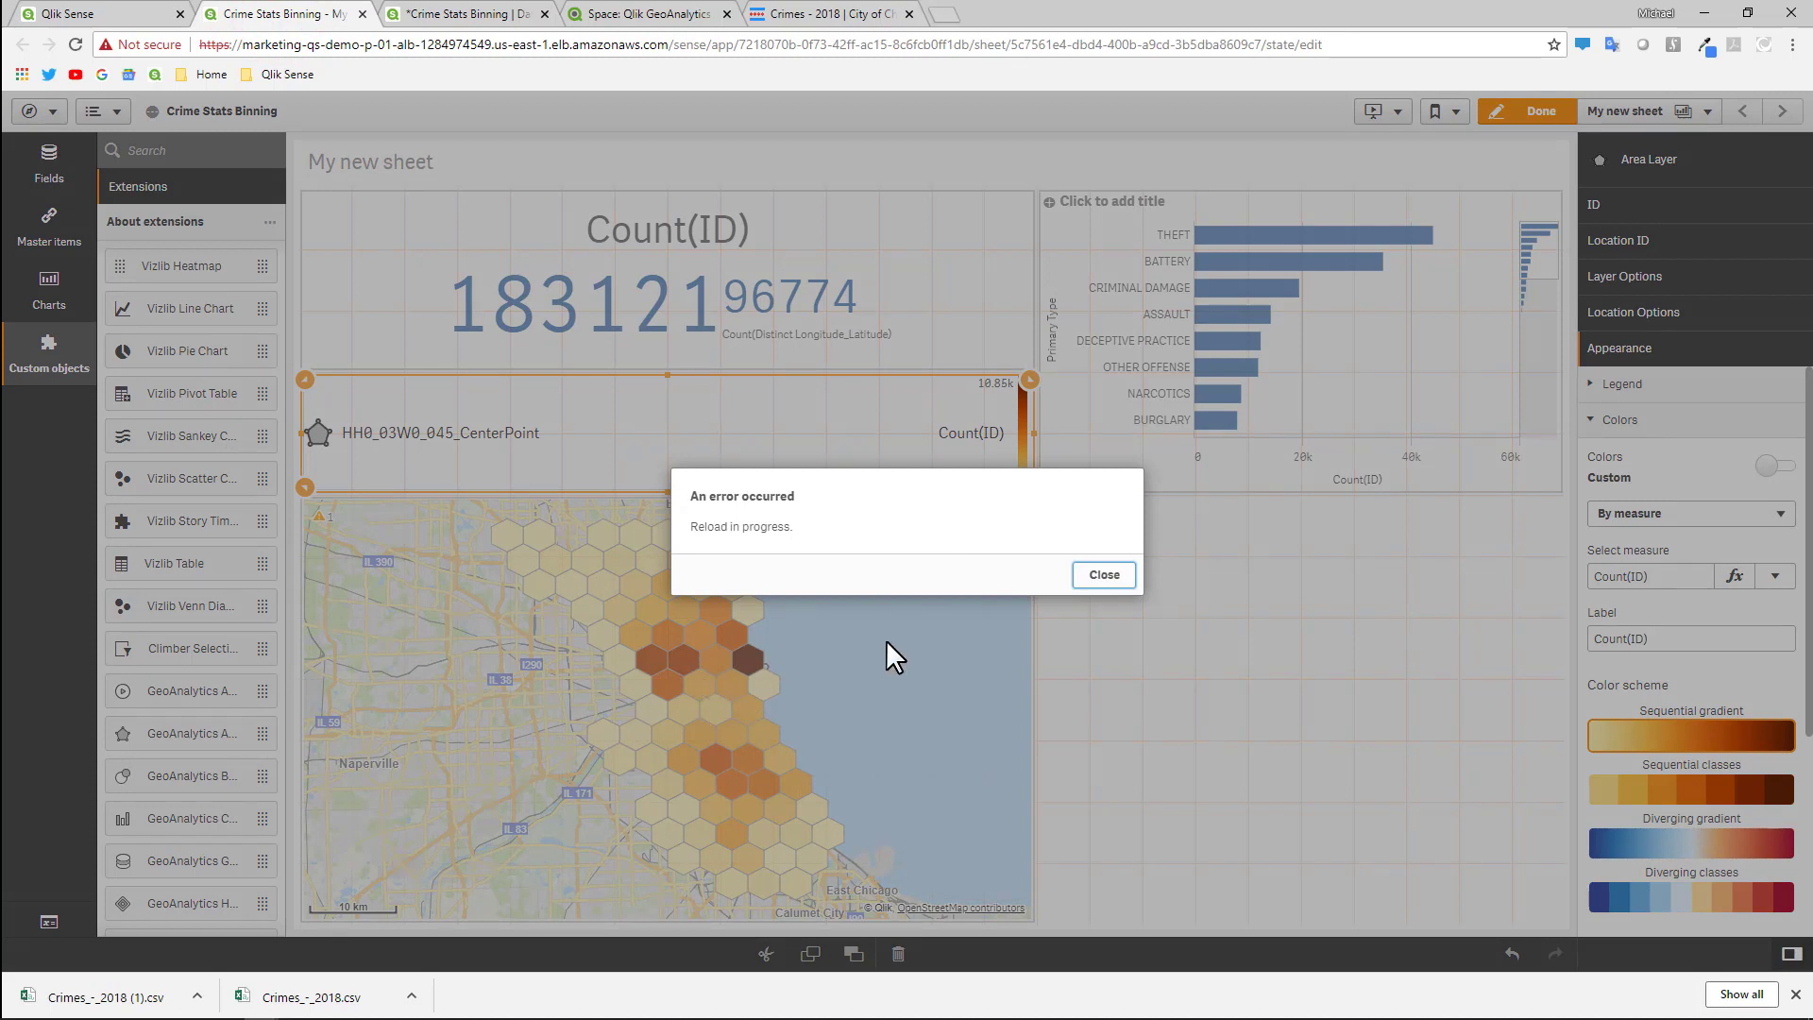
left_click(1105, 575)
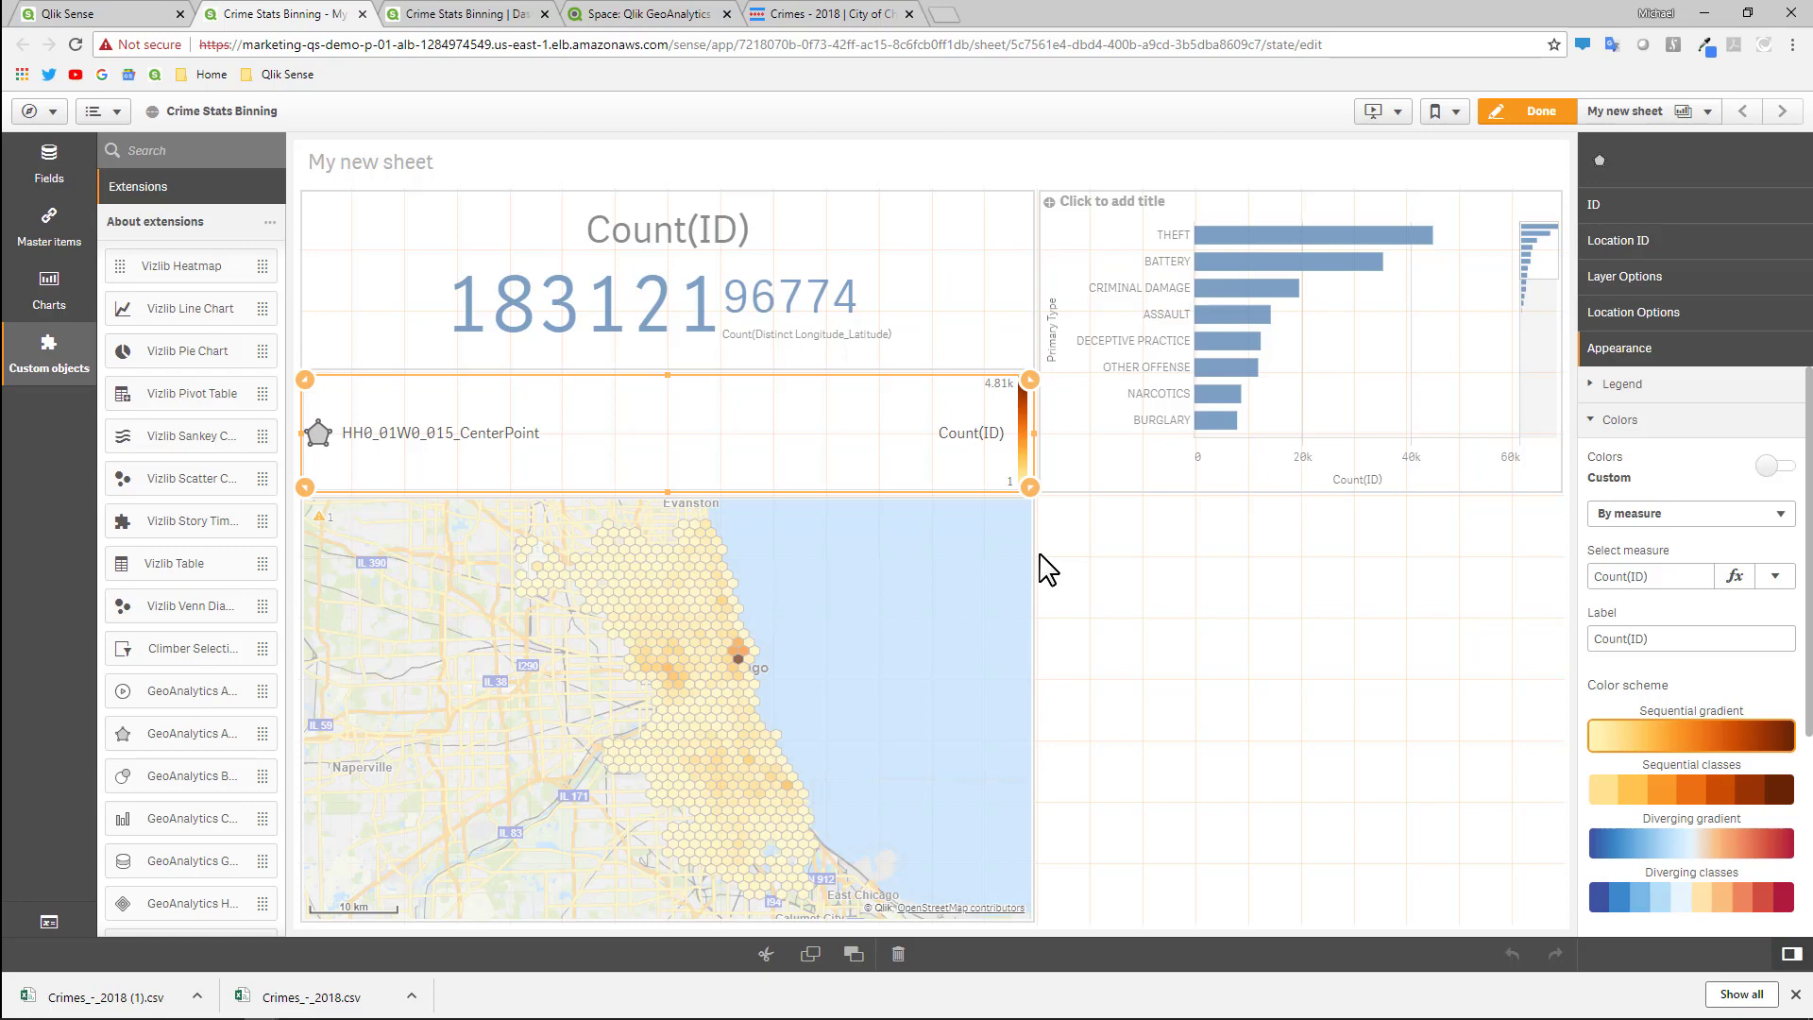
left_click(1534, 112)
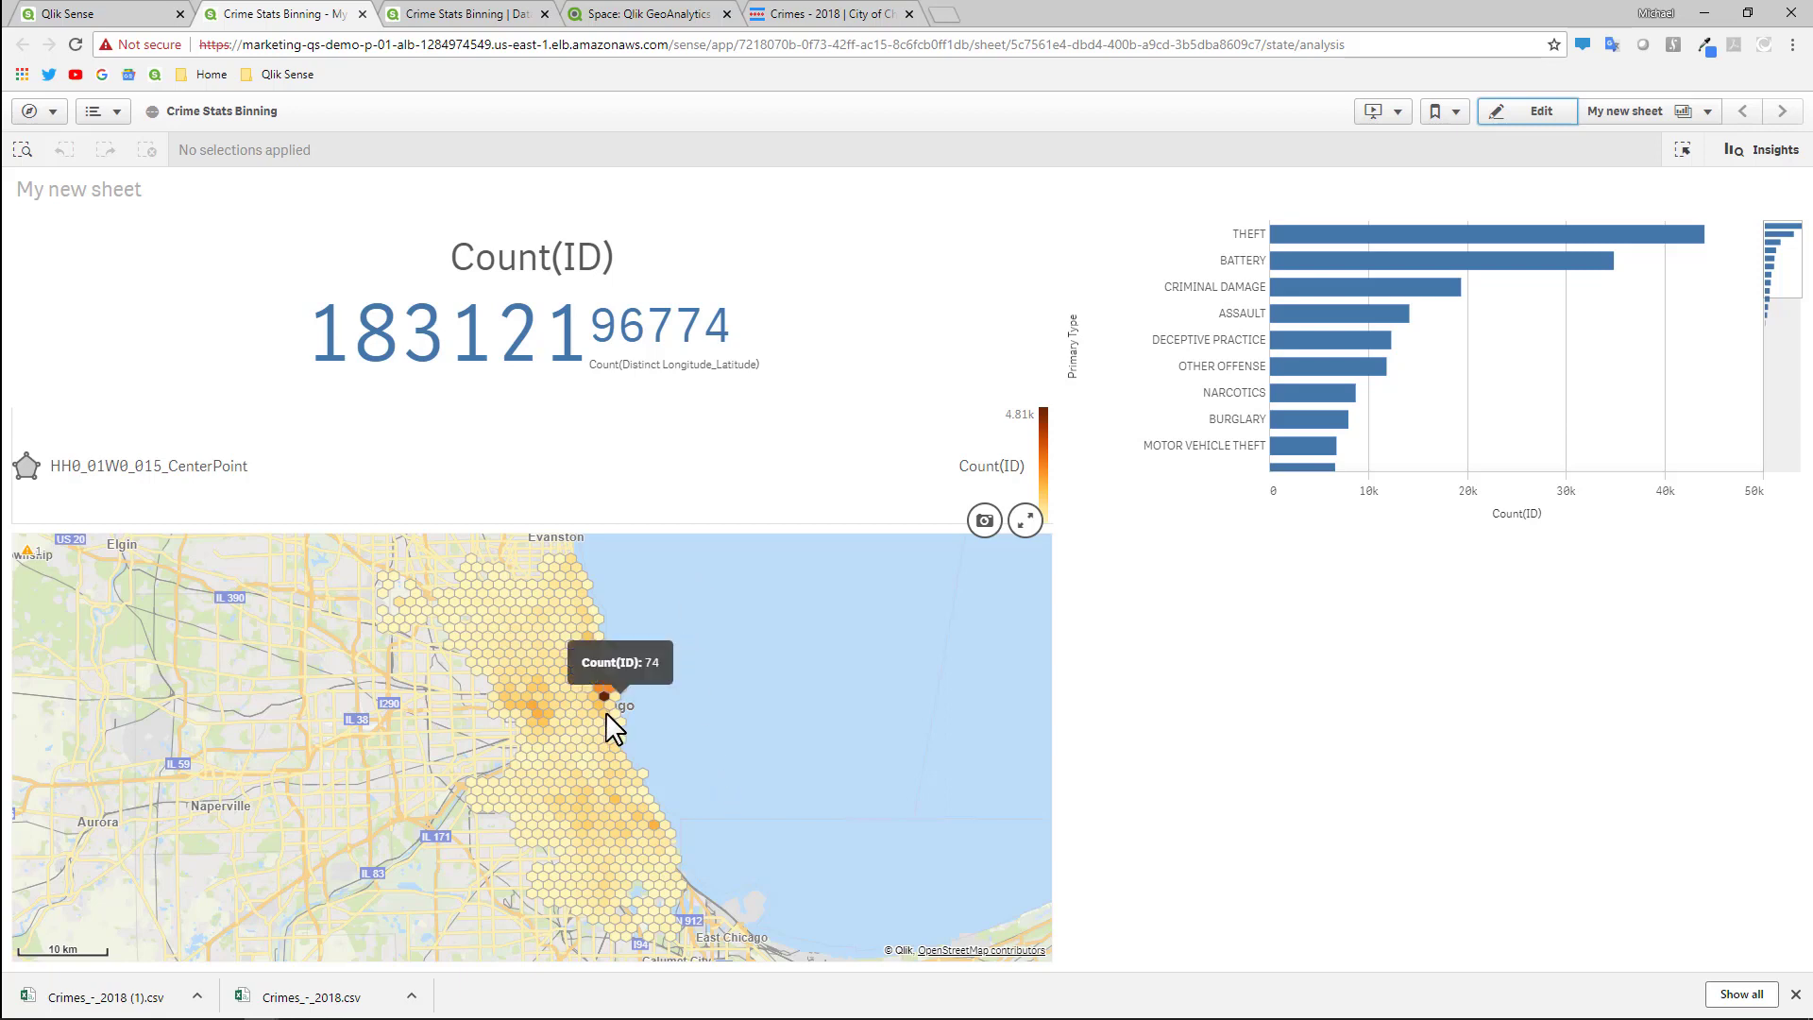
mouse_move(598, 760)
scroll(598, 756, "up", 1)
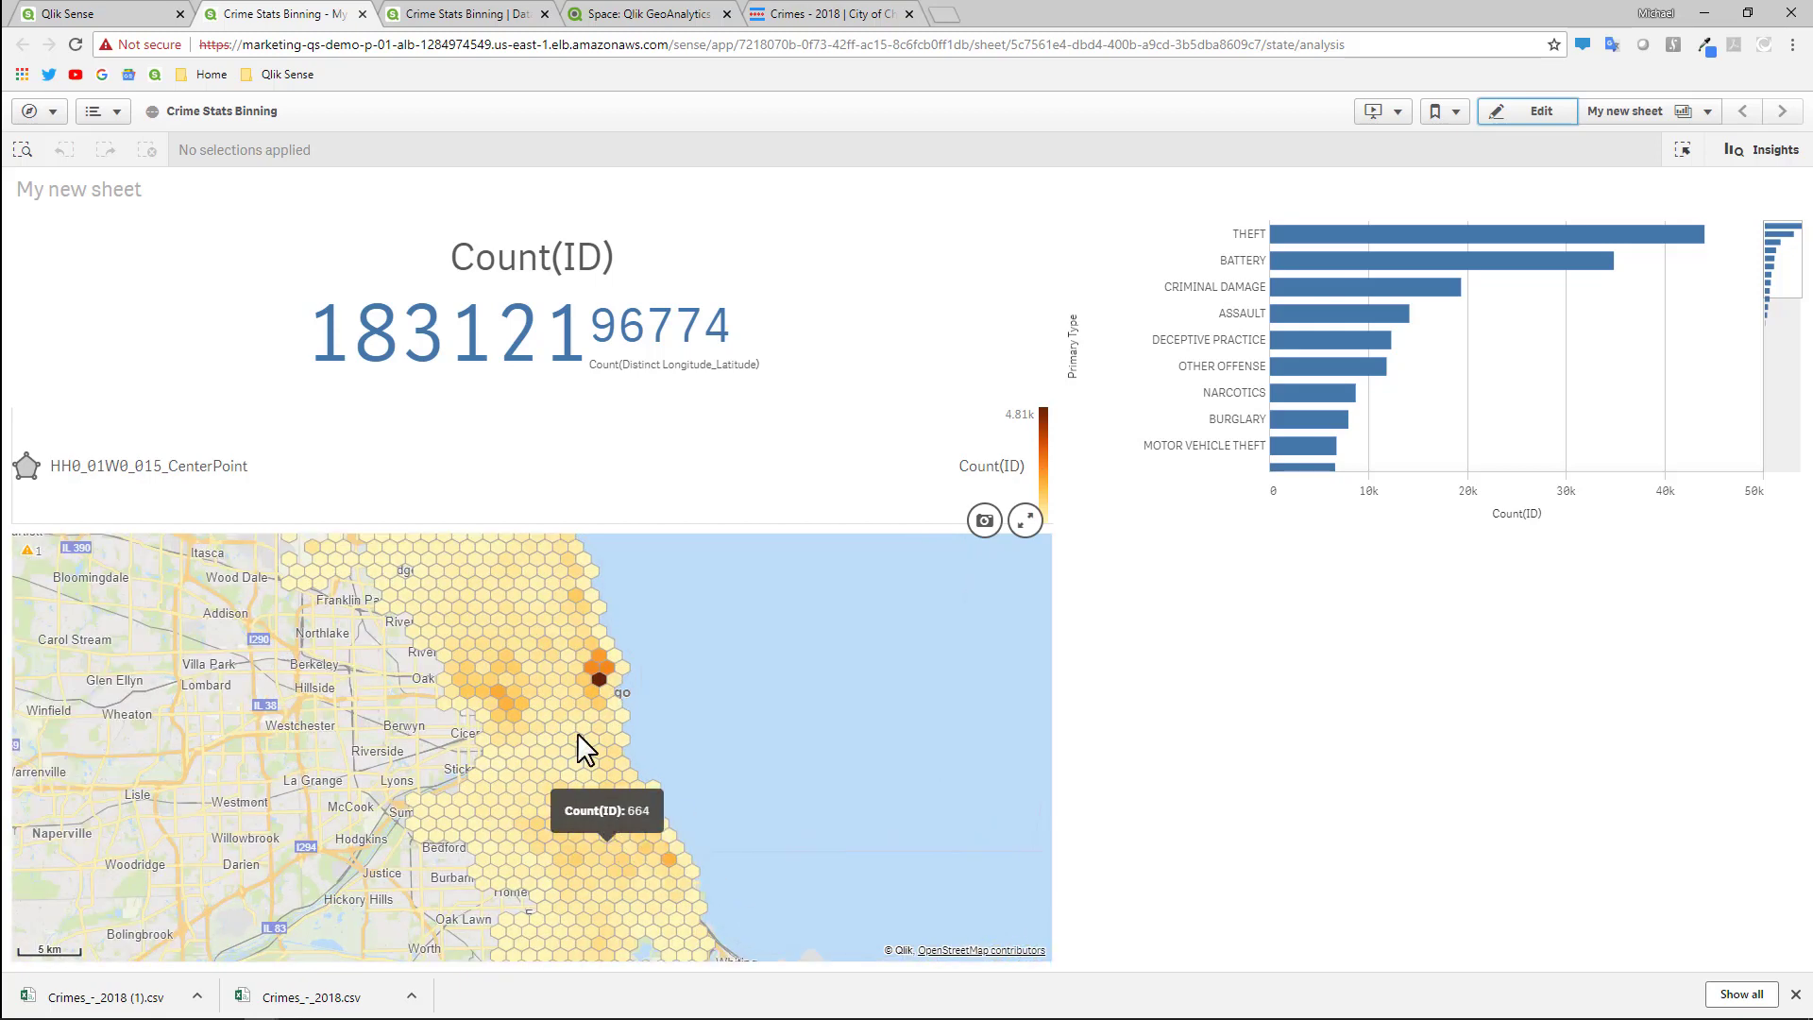